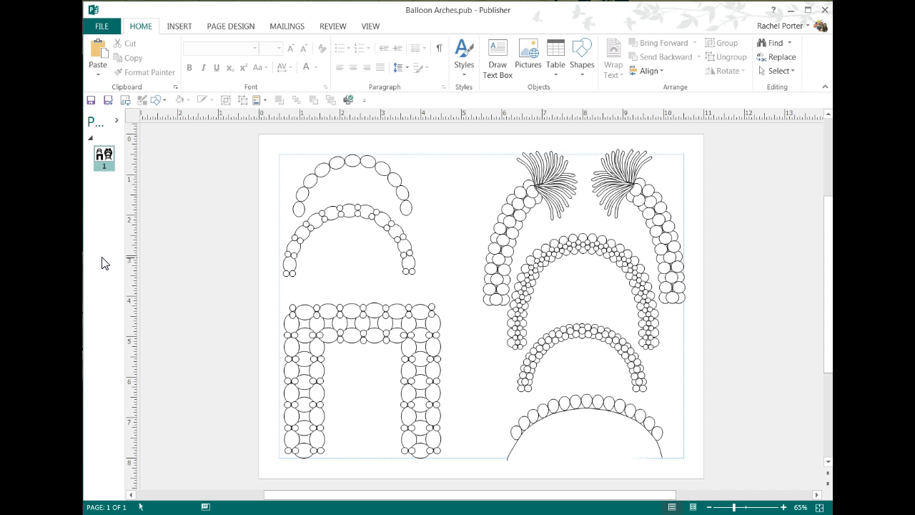
- Insert the picture "entrance" from the example folder on the Desktop
{"action": "left_click", "coordinate": [121, 100]}
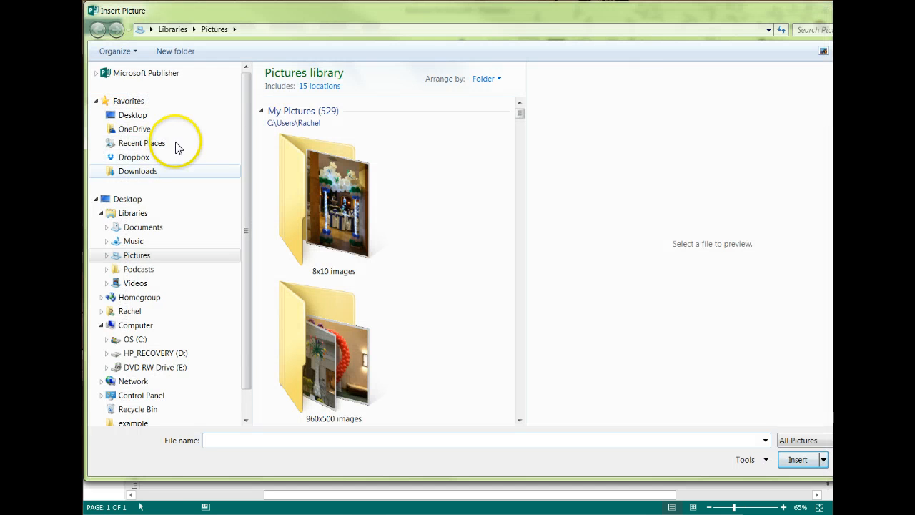
{"action": "left_click", "coordinate": [133, 118]}
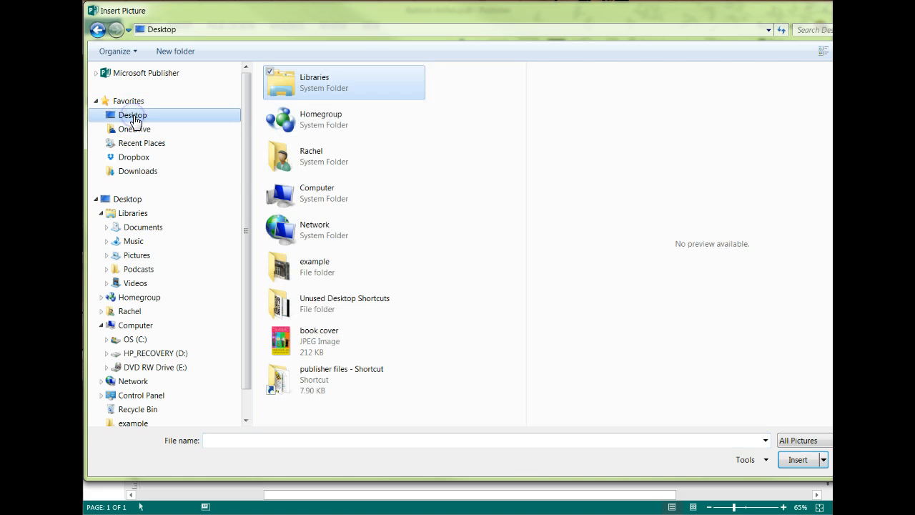
{"action": "double_click", "coordinate": [307, 275]}
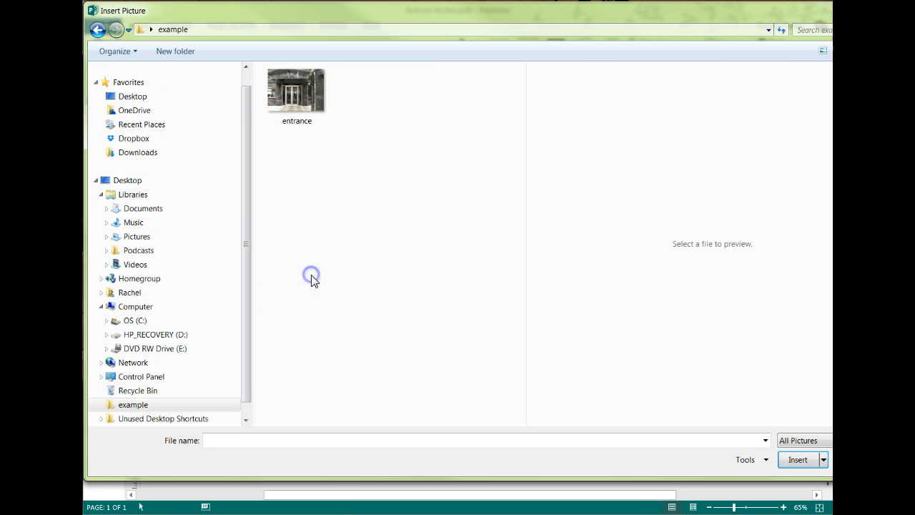
{"action": "double_click", "coordinate": [296, 91]}
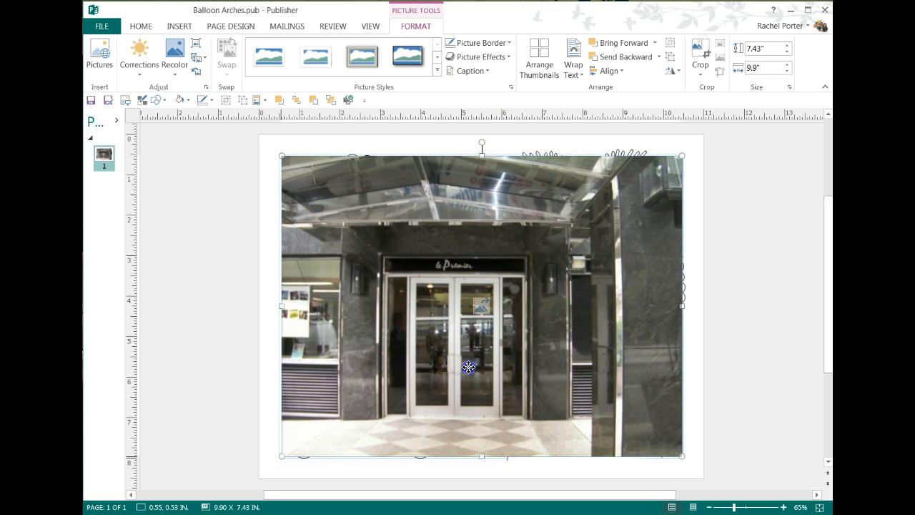
- Move the entrance picture up and left until the door's left edge lines up with the horizontal ruler's zero mark
{"action": "left_click_drag", "start_coordinate": [468, 368], "coordinate": [226, 226]}
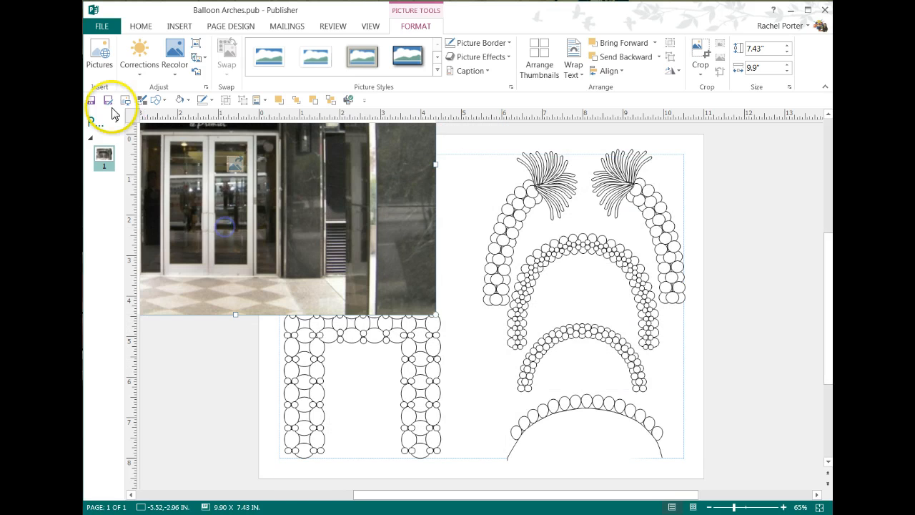
{"action": "left_click_drag", "start_coordinate": [186, 196], "coordinate": [305, 203]}
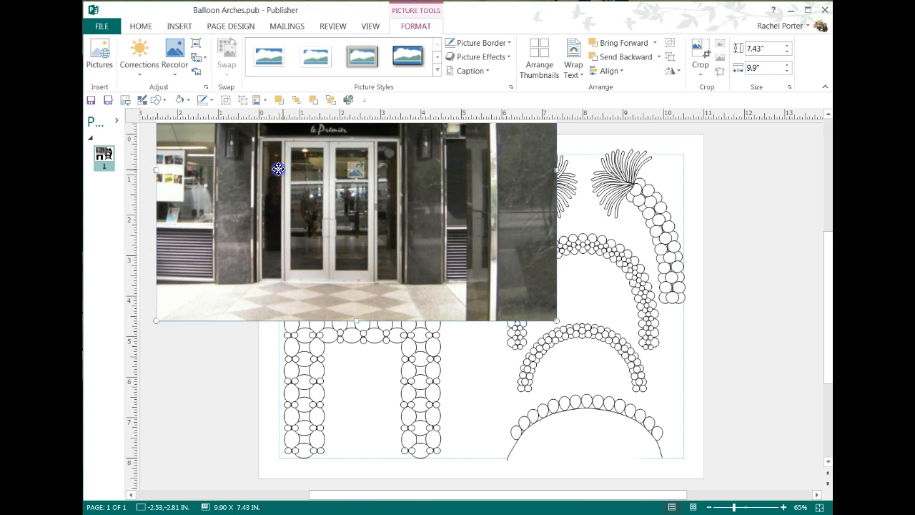
{"action": "left_click_drag", "start_coordinate": [283, 168], "coordinate": [262, 165]}
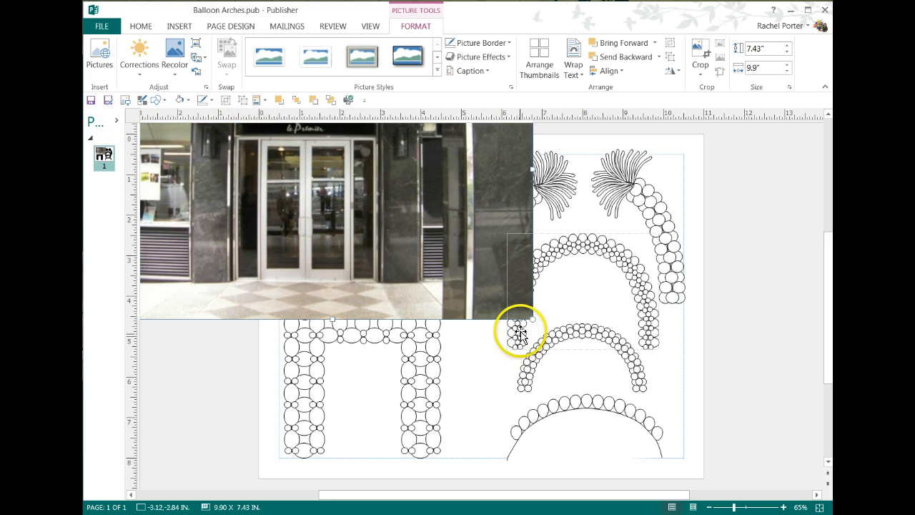
- Enlarge the entrance picture to about 19.46 x 14.60 in, shifting it between resizes to keep the door near the ruler's origin
{"action": "left_click_drag", "start_coordinate": [533, 323], "coordinate": [708, 450]}
{"action": "left_click", "coordinate": [320, 226]}
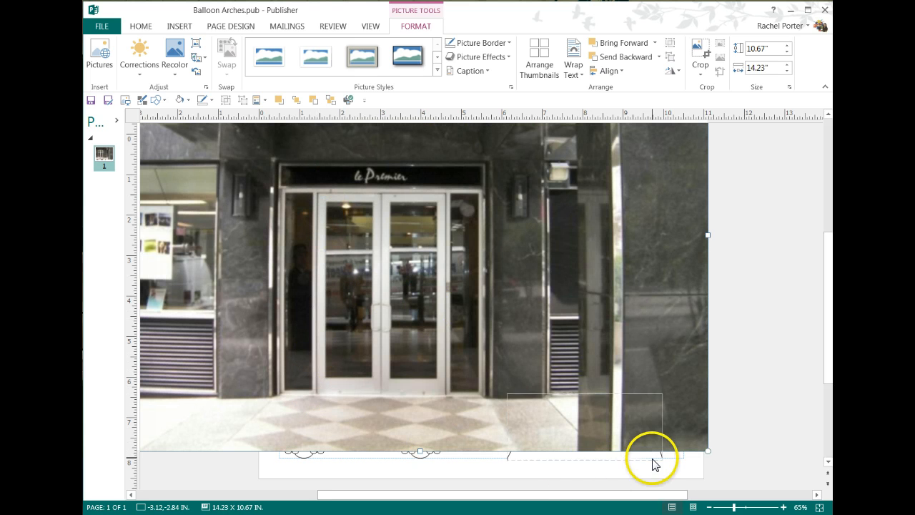
{"action": "left_click_drag", "start_coordinate": [454, 305], "coordinate": [394, 253]}
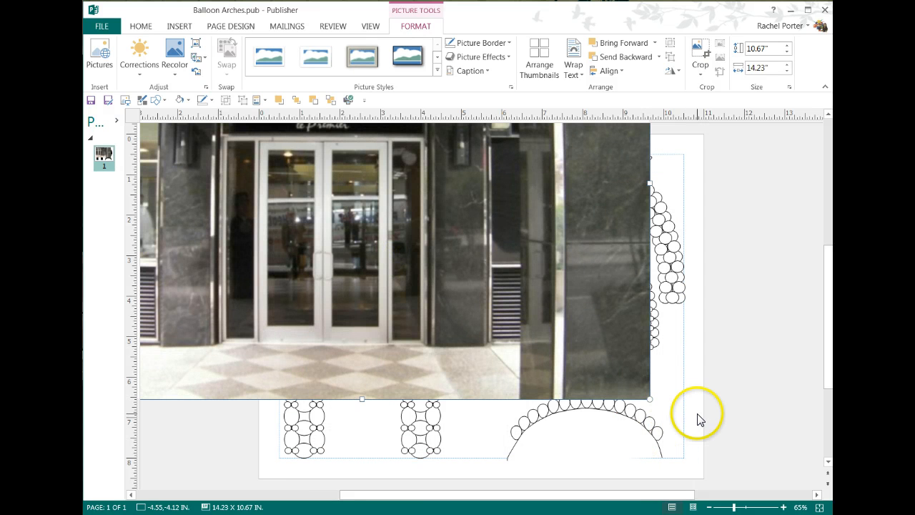
{"action": "left_click_drag", "start_coordinate": [650, 399], "coordinate": [703, 481]}
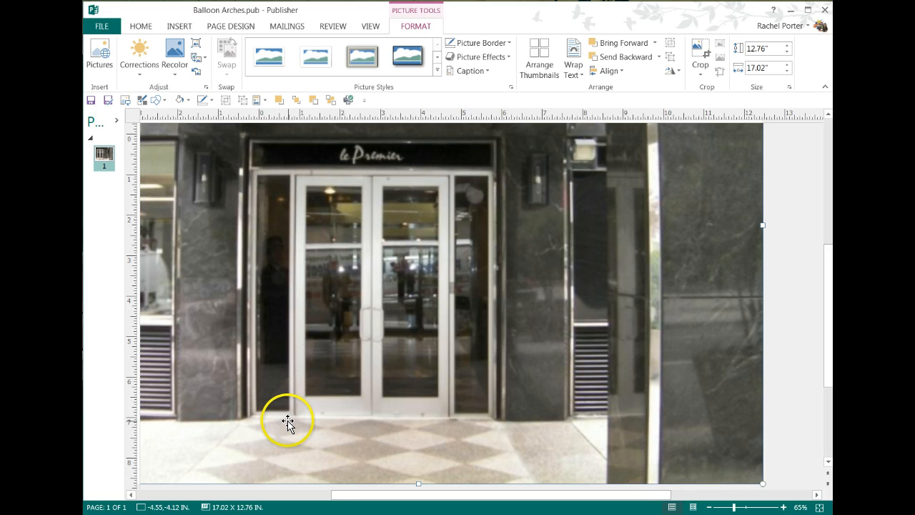
{"action": "left_click_drag", "start_coordinate": [763, 484], "coordinate": [768, 492]}
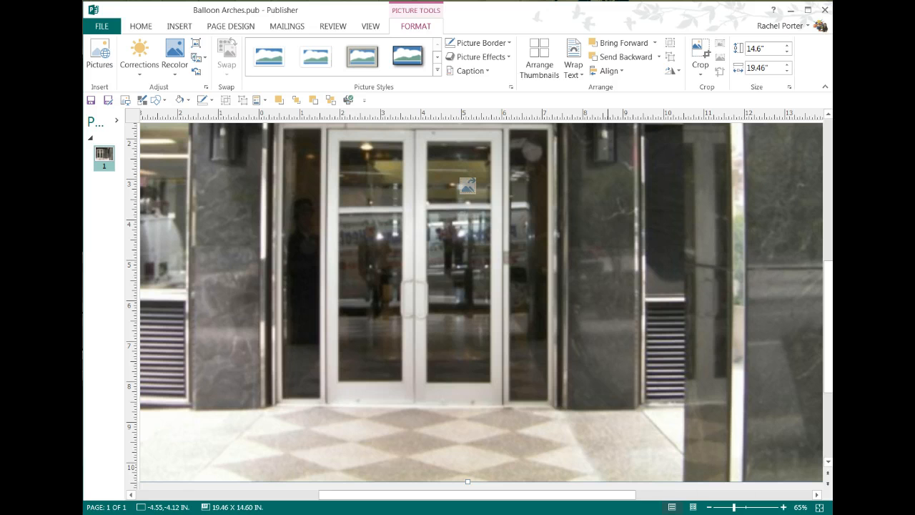
- Align the door's upper-left corner with the rulers' zero marks and enlarge the picture to about 19.93 x 14.94 in
{"action": "left_click", "coordinate": [727, 507]}
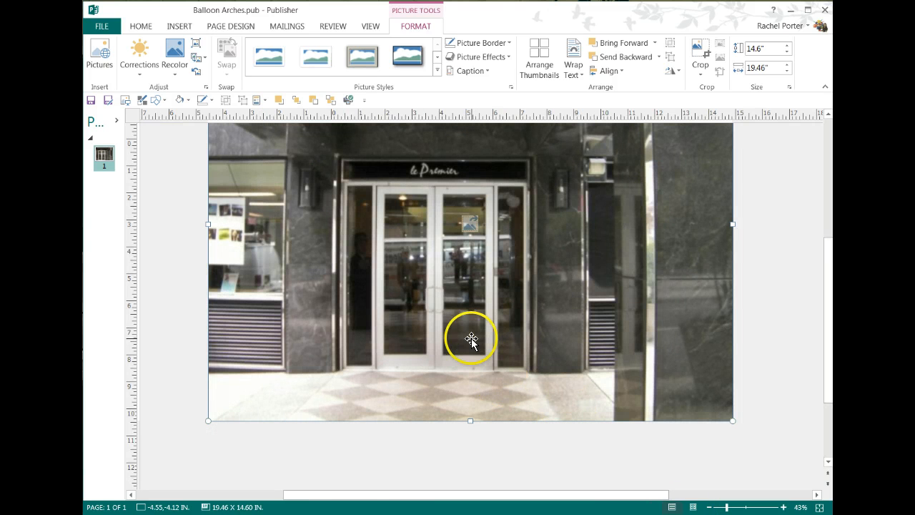
{"action": "left_click_drag", "start_coordinate": [469, 338], "coordinate": [425, 317]}
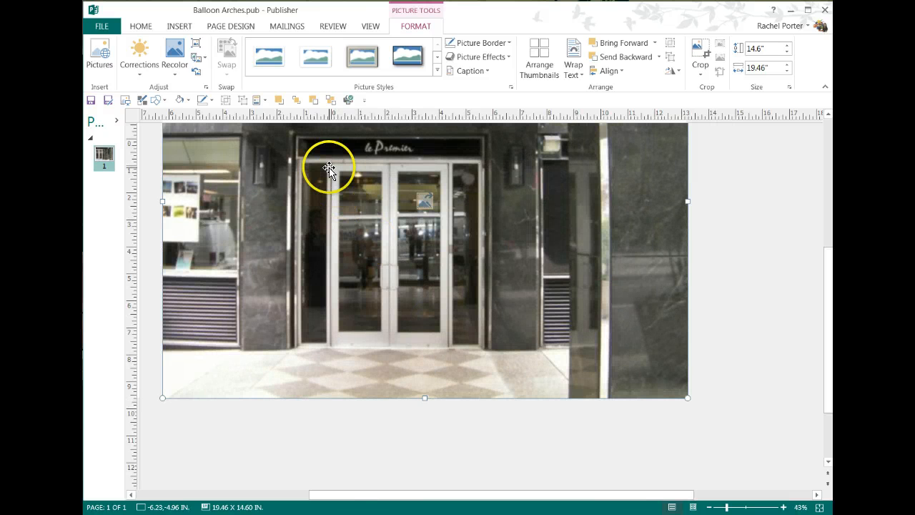
{"action": "left_click_drag", "start_coordinate": [367, 235], "coordinate": [367, 223]}
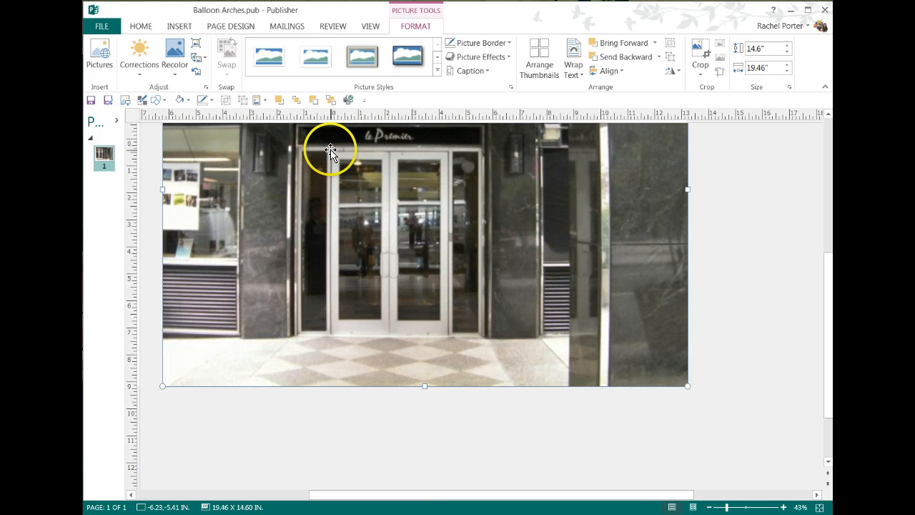
{"action": "left_click_drag", "start_coordinate": [351, 184], "coordinate": [352, 176]}
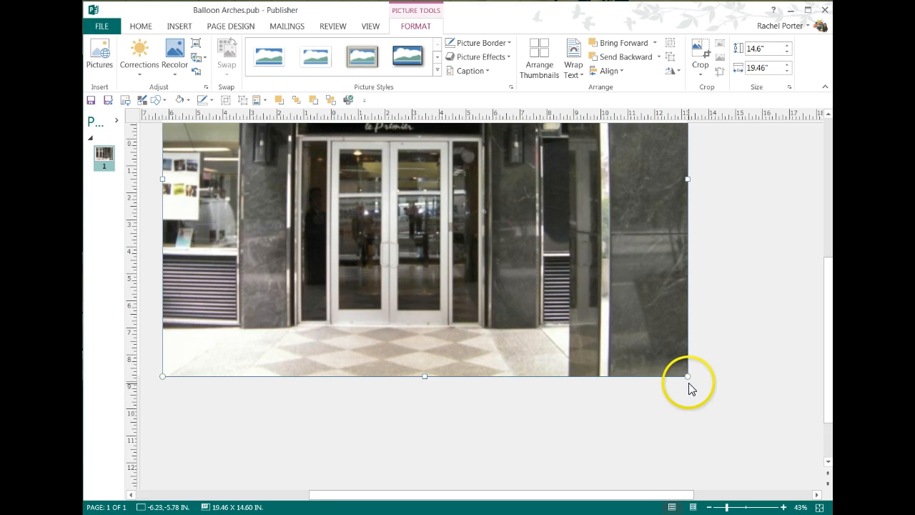
{"action": "left_click_drag", "start_coordinate": [690, 380], "coordinate": [699, 385]}
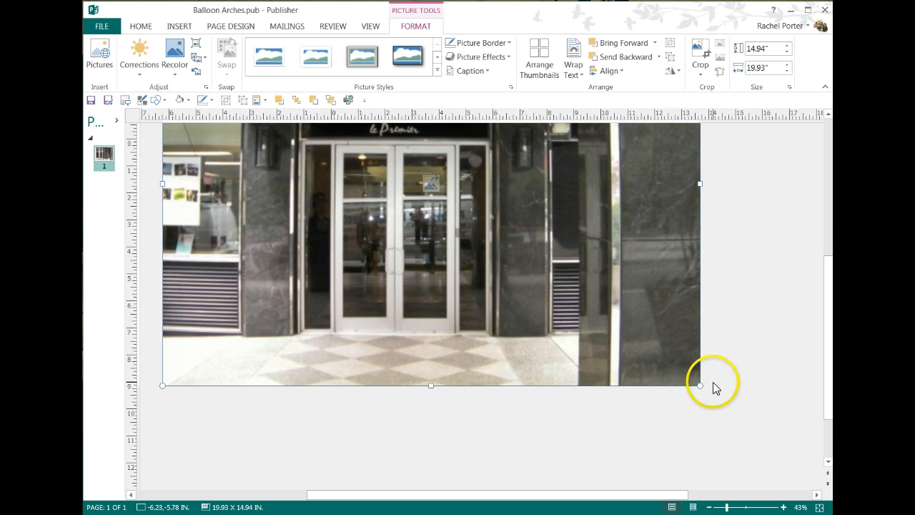
- Draw a vertical line about 7.19 in tall along the door's left edge, from its top to the ground
{"action": "scroll", "coordinate": [720, 403], "scroll_direction": "up", "scroll_amount": 1}
{"action": "scroll", "coordinate": [718, 403], "scroll_direction": "up", "scroll_amount": 2}
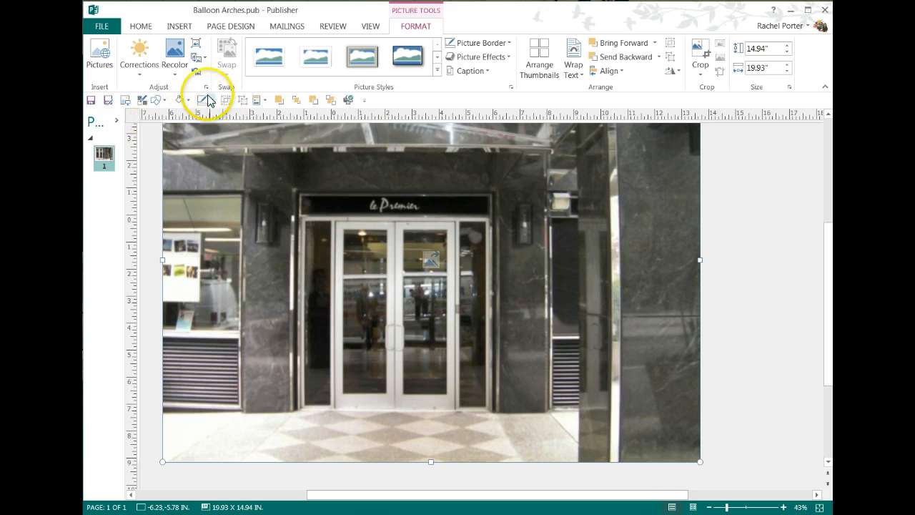
{"action": "left_click", "coordinate": [158, 100]}
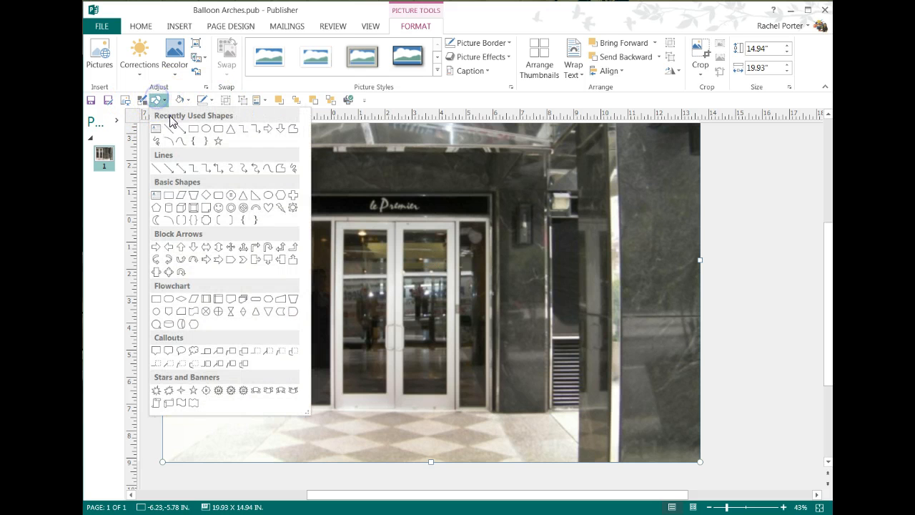
{"action": "left_click", "coordinate": [169, 129]}
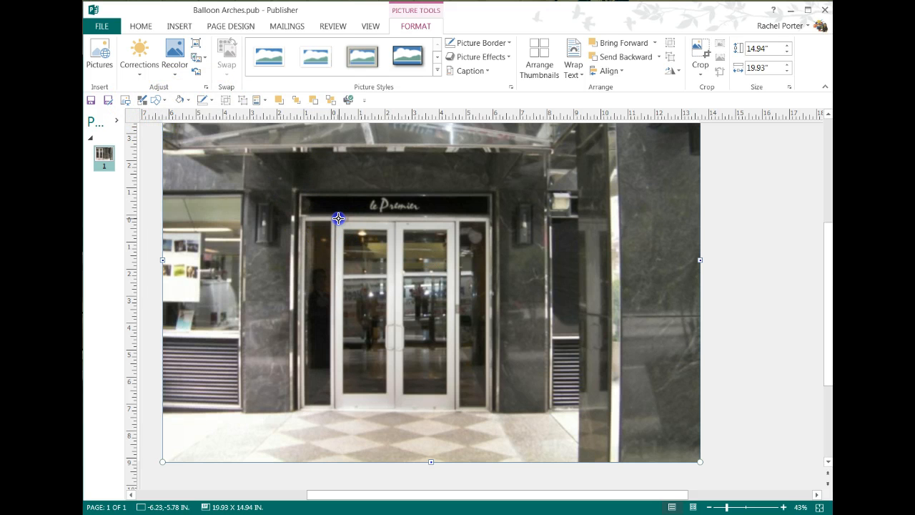
{"action": "left_click_drag", "start_coordinate": [338, 218], "coordinate": [338, 411]}
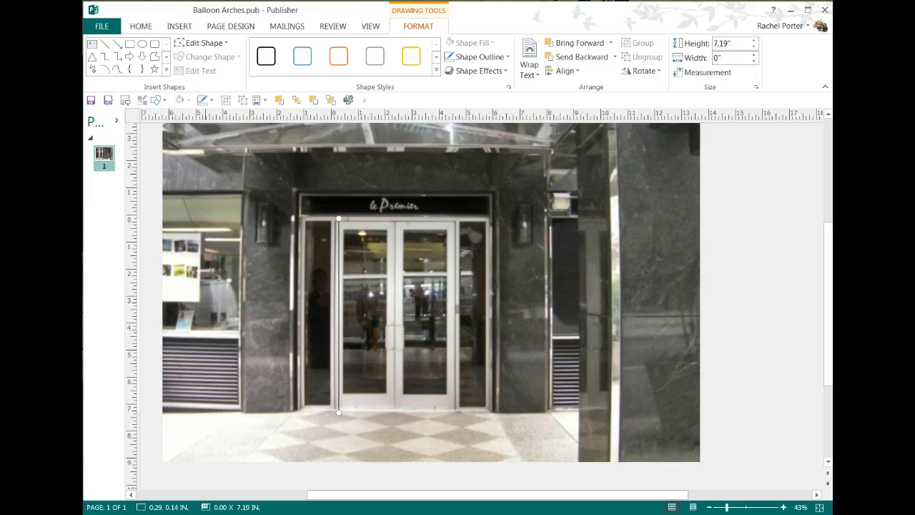
- Switch to the Excel workbook "ratios for balloon designs" and set the Drawing value in the real-life dimensions table to 7.19
{"action": "left_click", "coordinate": [205, 513]}
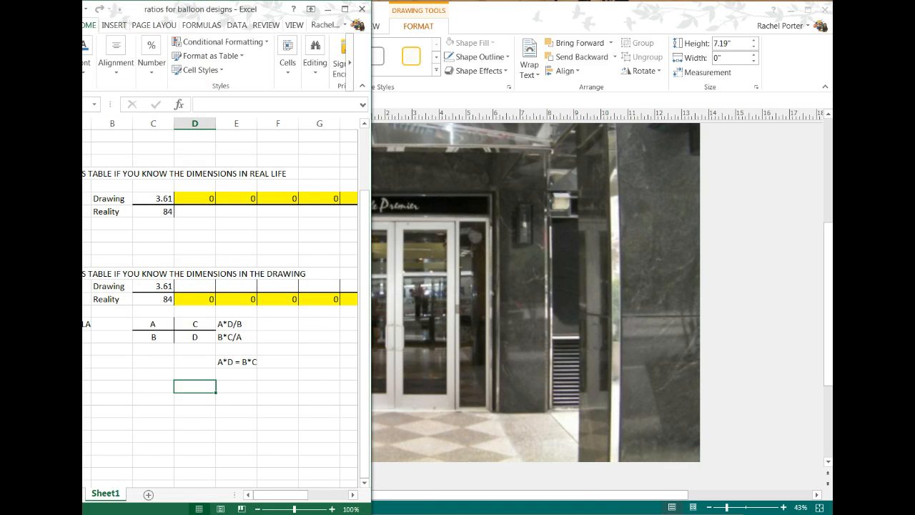
{"action": "left_click_drag", "start_coordinate": [127, 9], "coordinate": [147, 10]}
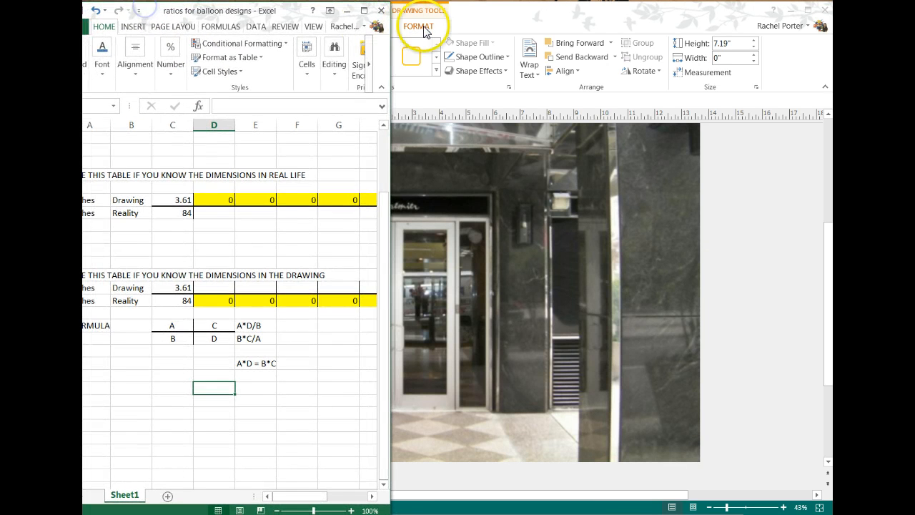
{"action": "left_click", "coordinate": [166, 200]}
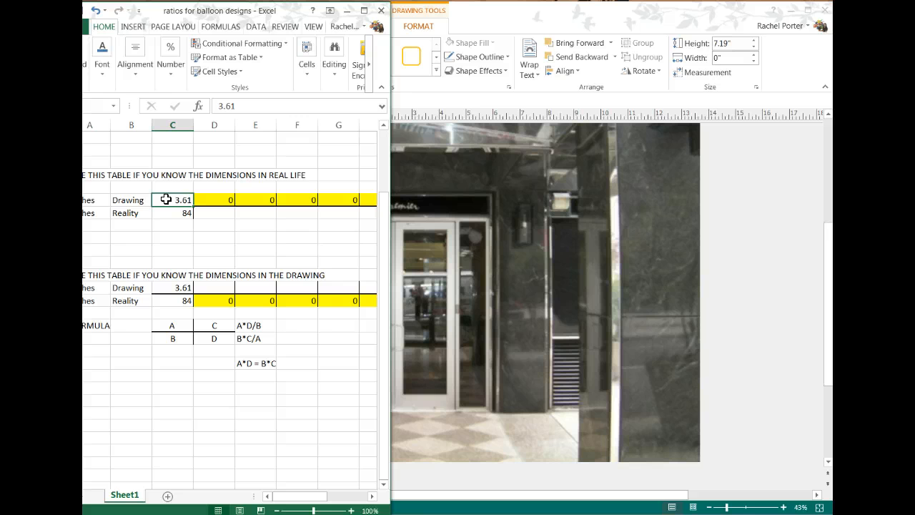
{"action": "type", "text": "7.19"}
{"action": "left_click", "coordinate": [168, 213]}
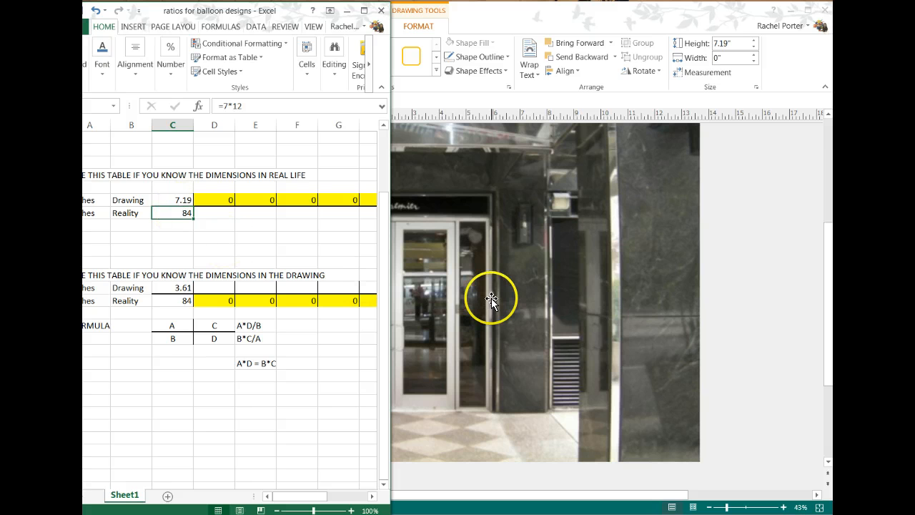
- Switch back to Publisher, shrink the entrance picture to about 13.80 x 10.35 in, and move it over the page
{"action": "left_click", "coordinate": [635, 374]}
{"action": "left_click_drag", "start_coordinate": [699, 463], "coordinate": [560, 383]}
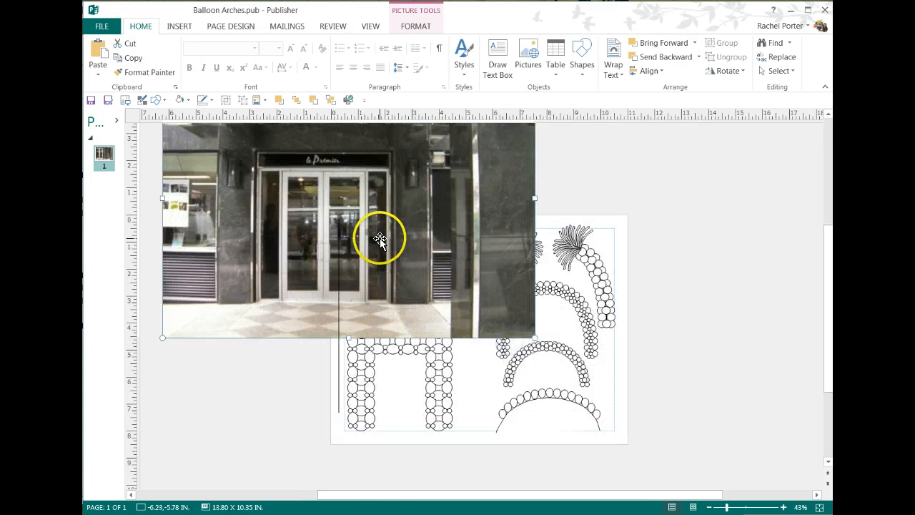
{"action": "left_click_drag", "start_coordinate": [377, 235], "coordinate": [456, 295]}
- Move the vertical line onto the door's left edge and shorten it to the door's height, about 4.79 in
{"action": "left_click", "coordinate": [339, 291]}
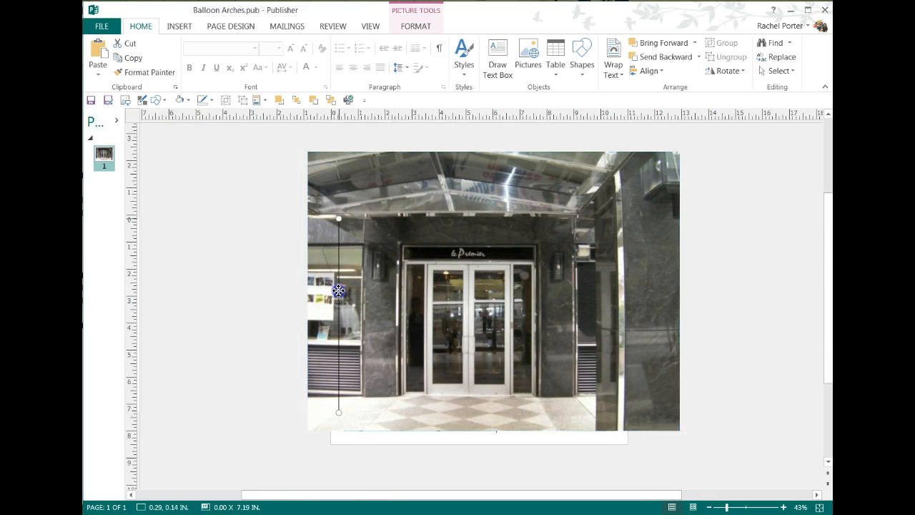
{"action": "left_click_drag", "start_coordinate": [418, 332], "coordinate": [426, 337]}
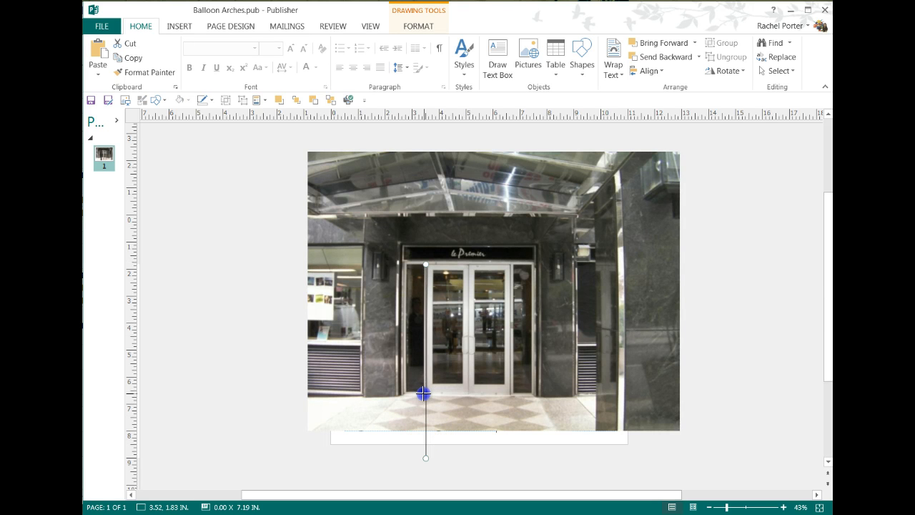
{"action": "left_click", "coordinate": [418, 26]}
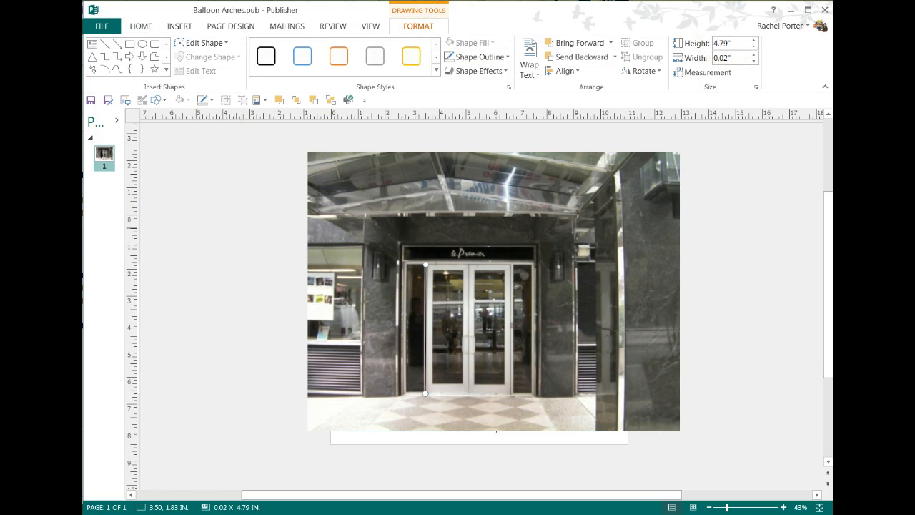
- Switch to the Excel ratio sheet and set the Drawing value in the real-life dimensions table to 4.79
{"action": "left_click", "coordinate": [81, 128]}
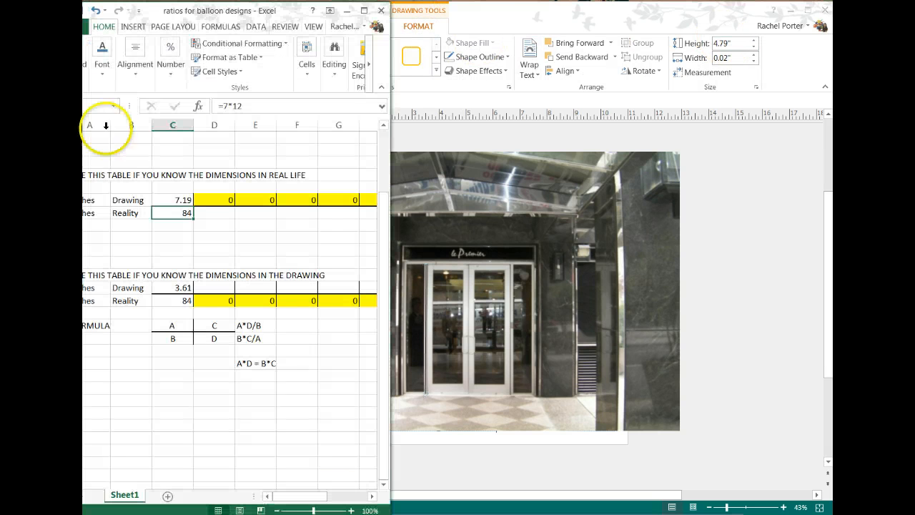
{"action": "left_click", "coordinate": [172, 200]}
{"action": "type", "text": "4.79"}
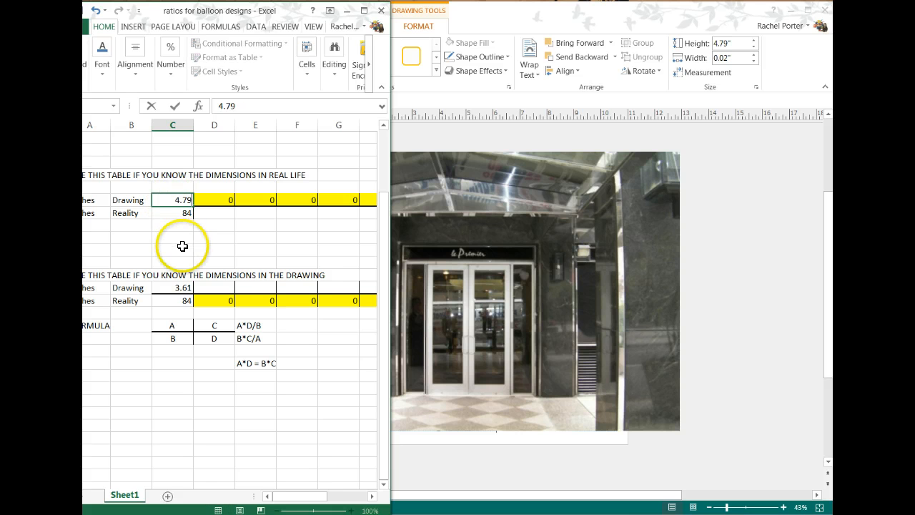
{"action": "left_click", "coordinate": [166, 212]}
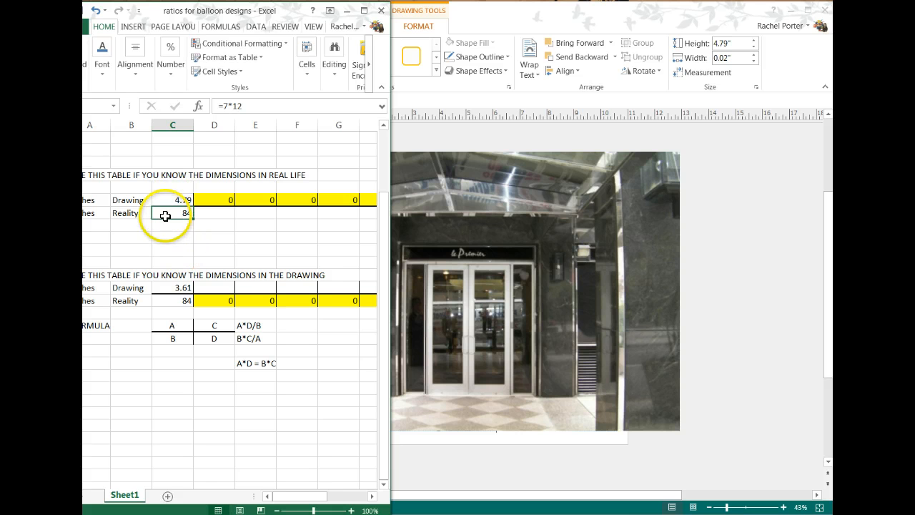
- Enter 11 as the first unconverted Reality dimension, in column D of the real-life dimensions table
{"action": "left_click", "coordinate": [211, 213]}
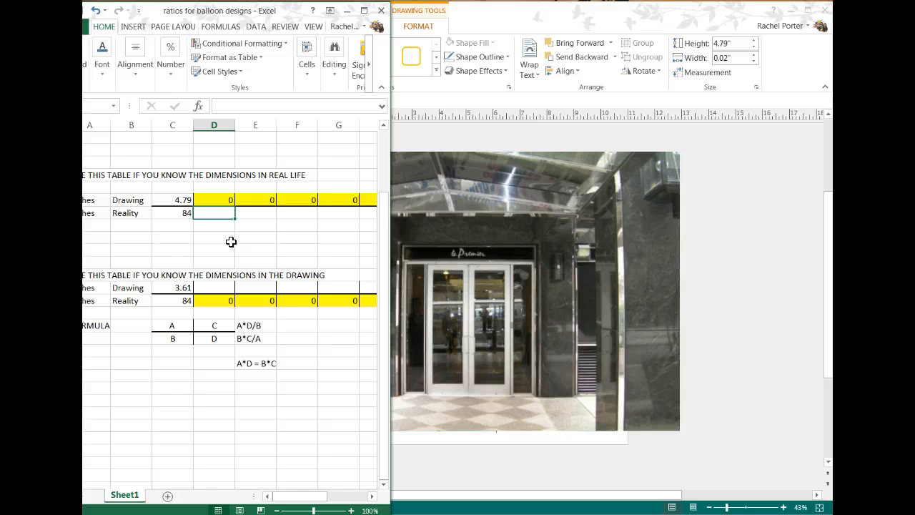
{"action": "type", "text": "11"}
{"action": "key", "text": "Return"}
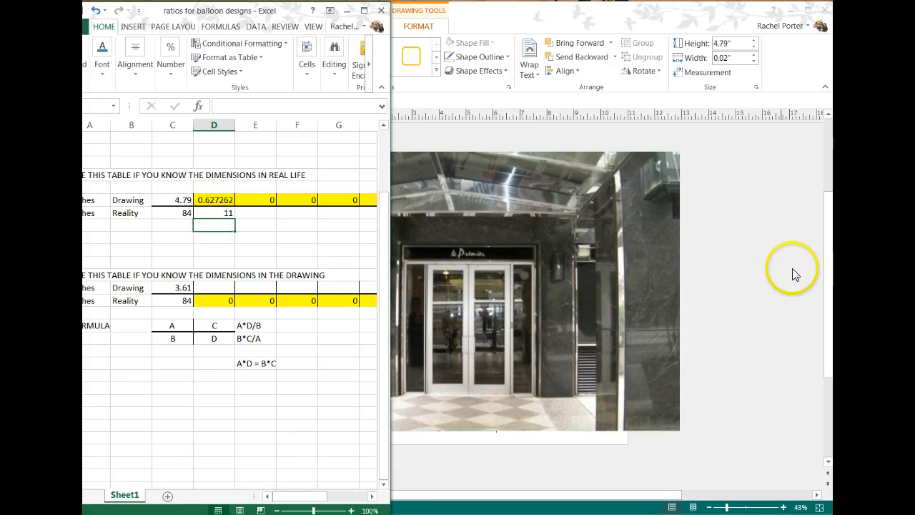
- Set the Drawing value in the known-drawing-dimensions table to 4.79 and switch back to Publisher
{"action": "left_click", "coordinate": [162, 287]}
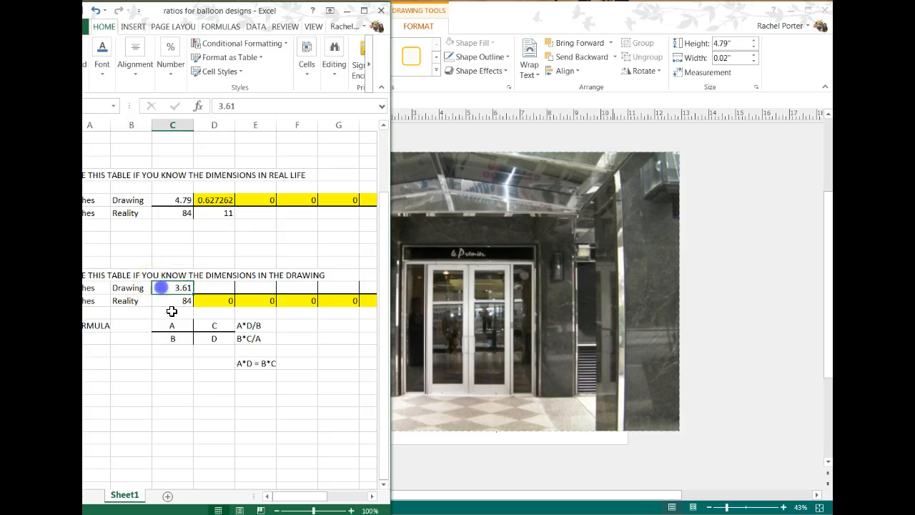
{"action": "type", "text": "4.79"}
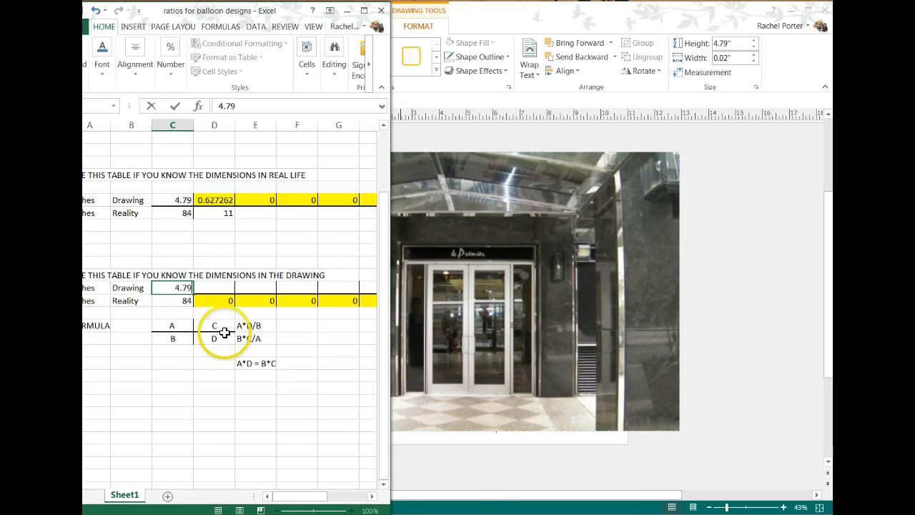
{"action": "key", "text": "Return"}
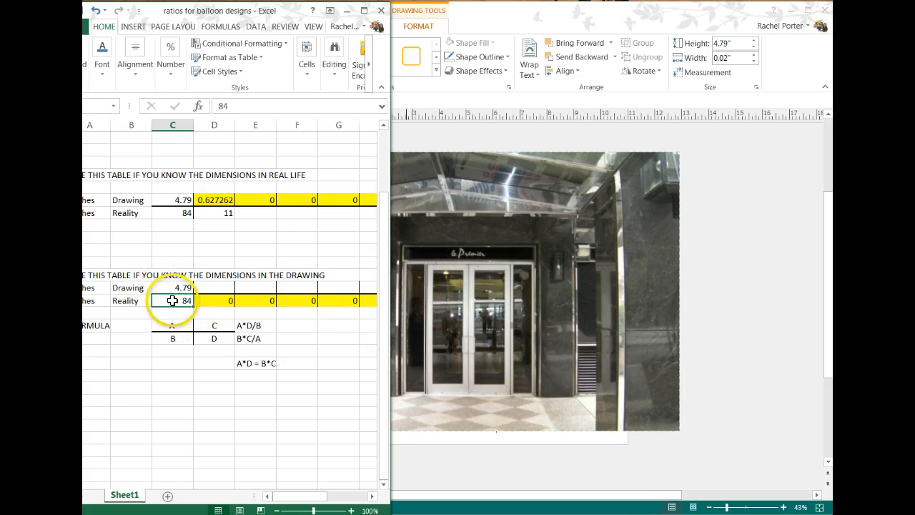
{"action": "left_click", "coordinate": [401, 300]}
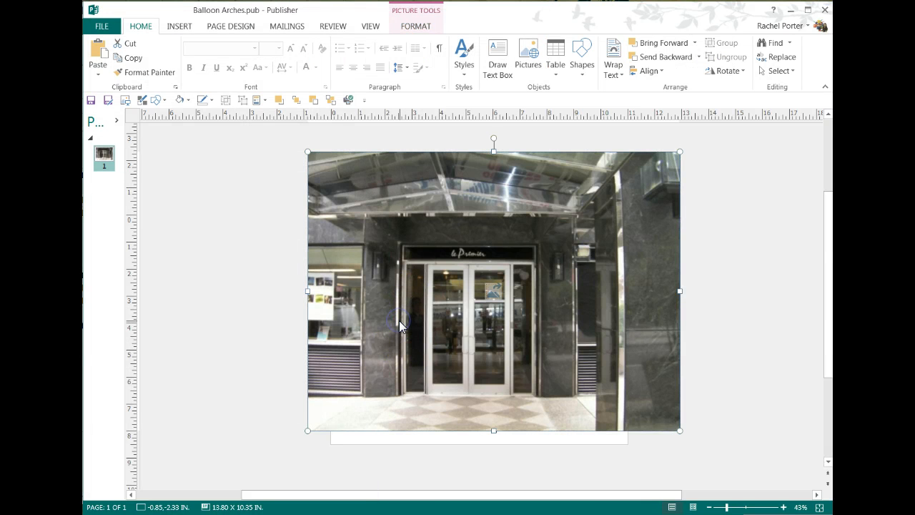
{"action": "key", "text": "Delete"}
{"action": "left_click", "coordinate": [409, 336]}
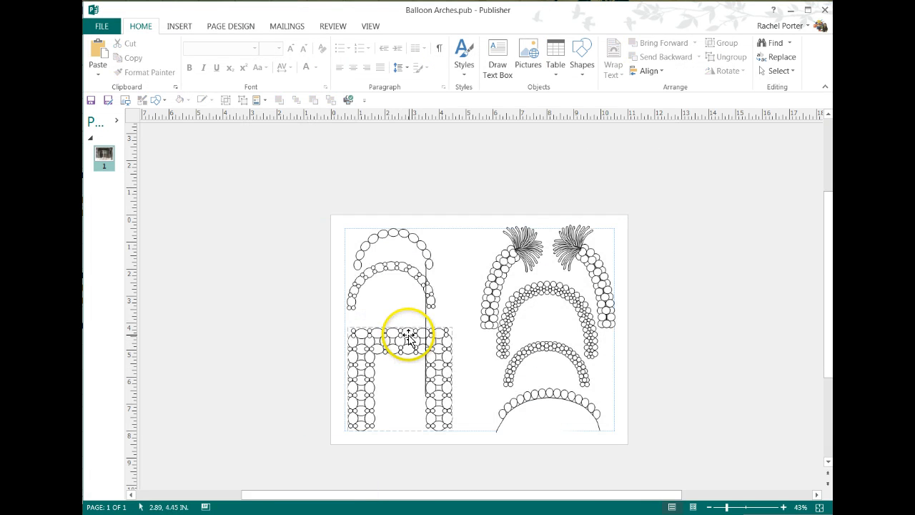
{"action": "key", "text": "ctrl+z"}
- Move the entrance picture aside to get at the vertical measuring line, and return the picture over the page
{"action": "left_click", "coordinate": [403, 259]}
{"action": "left_click_drag", "start_coordinate": [387, 187], "coordinate": [640, 317]}
{"action": "left_click", "coordinate": [425, 312]}
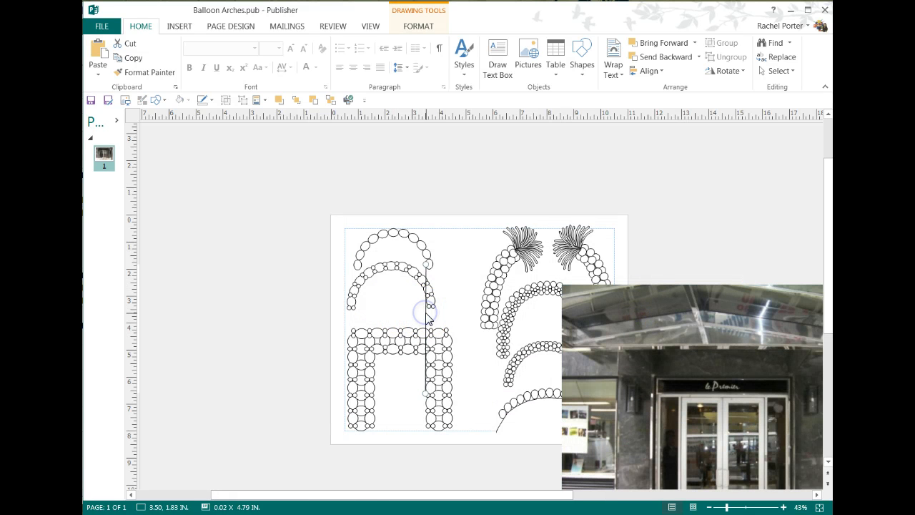
{"action": "left_click", "coordinate": [420, 312]}
{"action": "mouse_move", "coordinate": [665, 373]}
{"action": "left_mouse_down"}
{"action": "mouse_move", "coordinate": [449, 276]}
{"action": "mouse_move", "coordinate": [385, 270]}
{"action": "mouse_move", "coordinate": [402, 273]}
{"action": "left_mouse_up"}
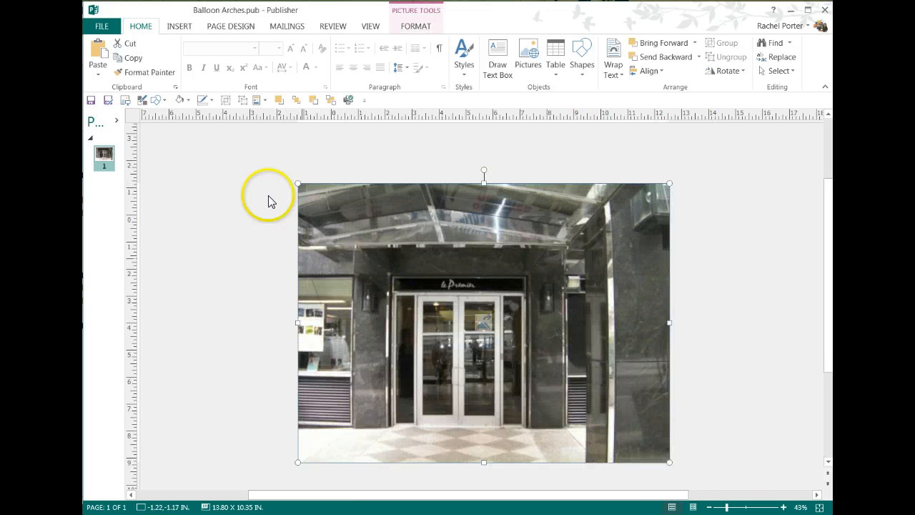
- Insert the single-row balloon arch from the recently used page parts and move it over the doorway
{"action": "left_click", "coordinate": [257, 99]}
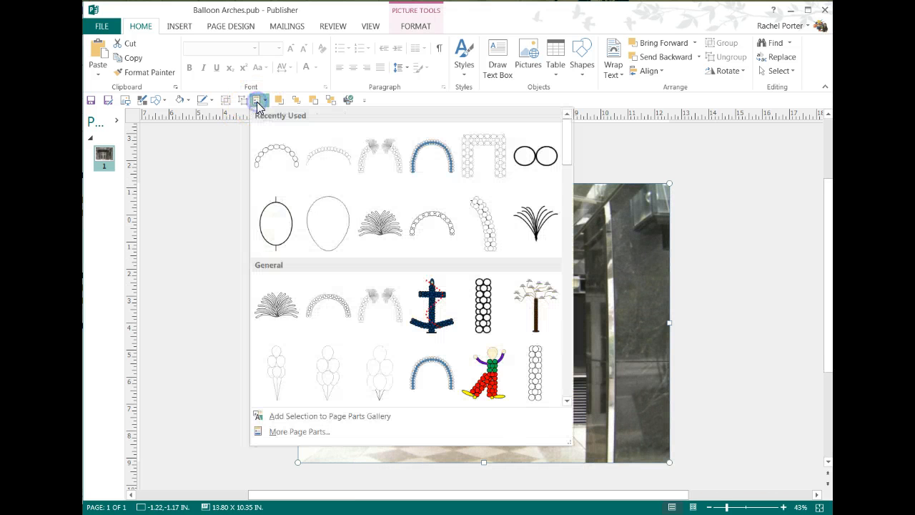
{"action": "left_click", "coordinate": [277, 152]}
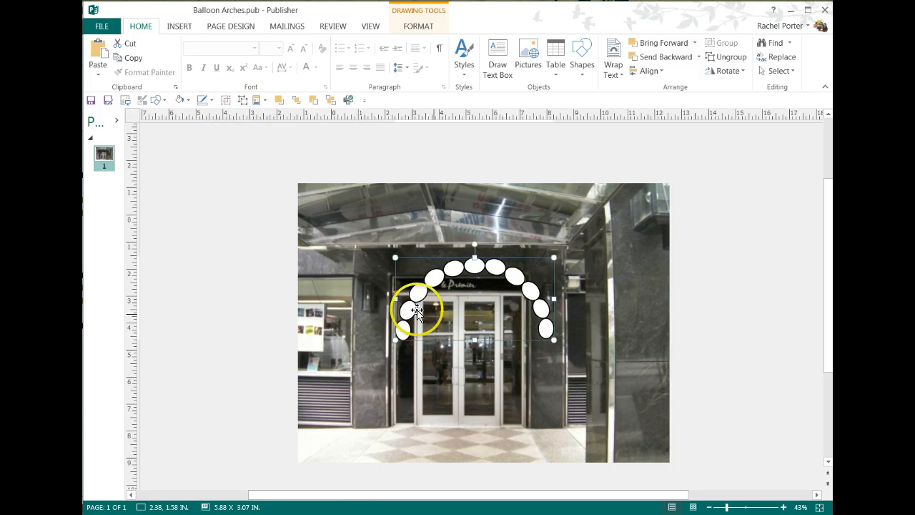
{"action": "left_click_drag", "start_coordinate": [475, 269], "coordinate": [449, 270]}
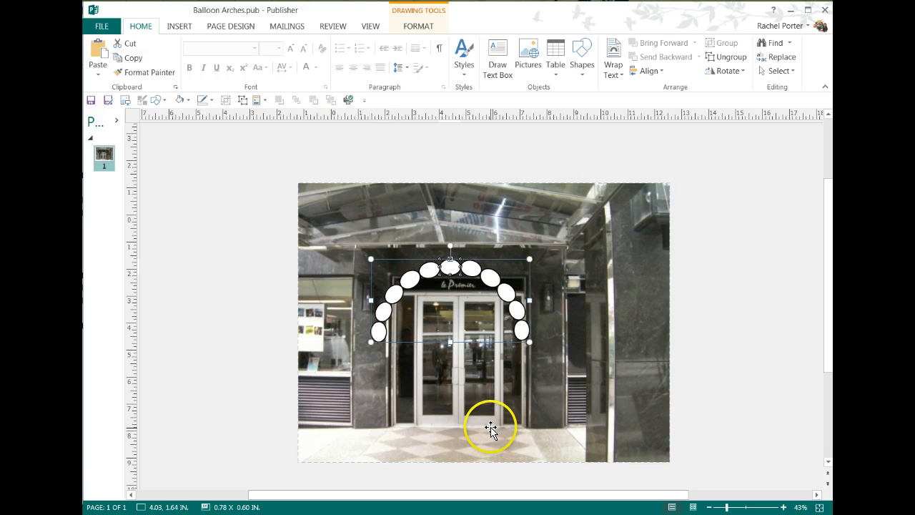
- Nudge the balloon arch to the right until it is centred over the double door
{"action": "key", "text": "Right"}
{"action": "key", "text": "Right"}
{"action": "key", "text": "Right"}
{"action": "key", "text": "Right"}
{"action": "key", "text": "Right"}
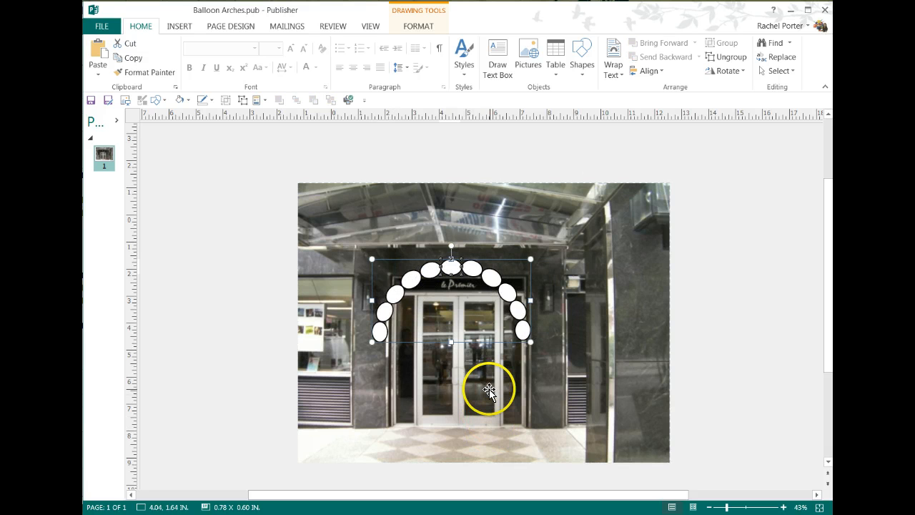
{"action": "key", "text": "Right"}
{"action": "key", "text": "Right"}
{"action": "key", "text": "Right"}
{"action": "key", "text": "Right"}
{"action": "key", "text": "Right"}
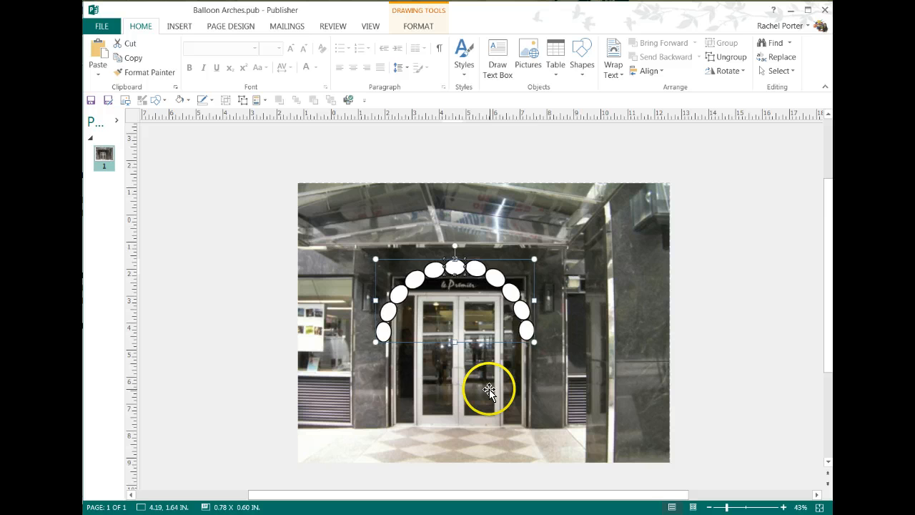
{"action": "left_click", "coordinate": [257, 100]}
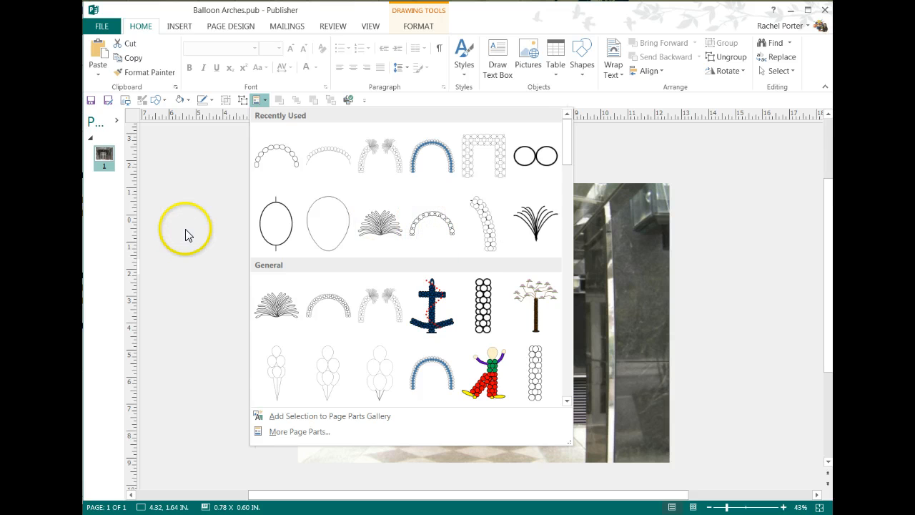
{"action": "left_click", "coordinate": [198, 245]}
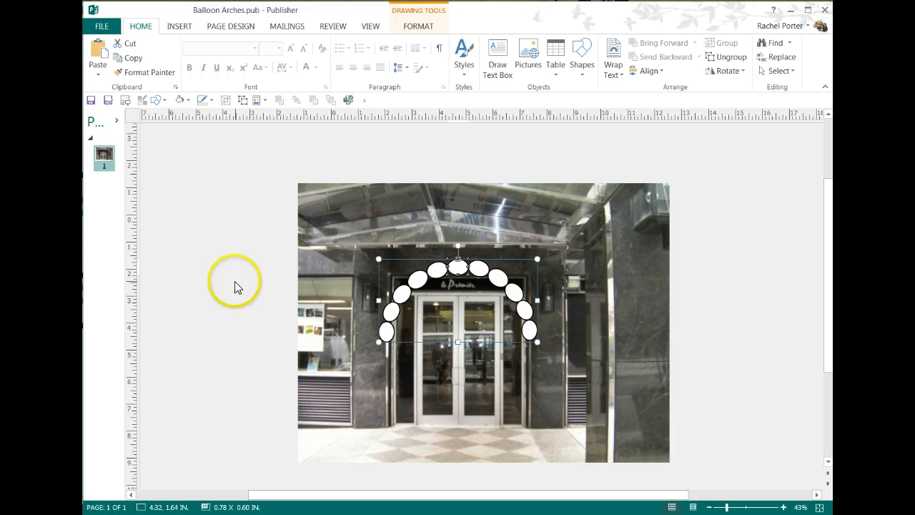
{"action": "left_click", "coordinate": [243, 300]}
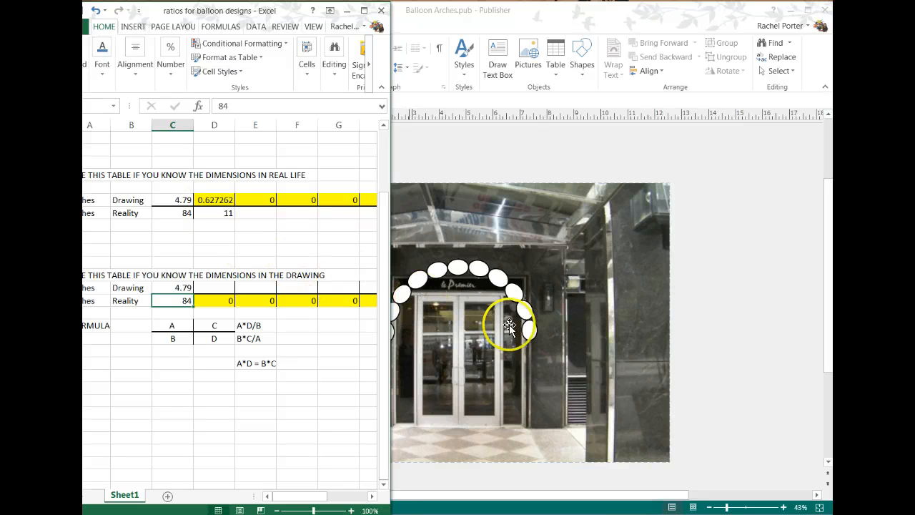
- Scale the arch proportionally until its right end balloon measures about 0.81 x 0.62 in, and deselect it
{"action": "left_click", "coordinate": [529, 330]}
{"action": "left_click", "coordinate": [530, 330]}
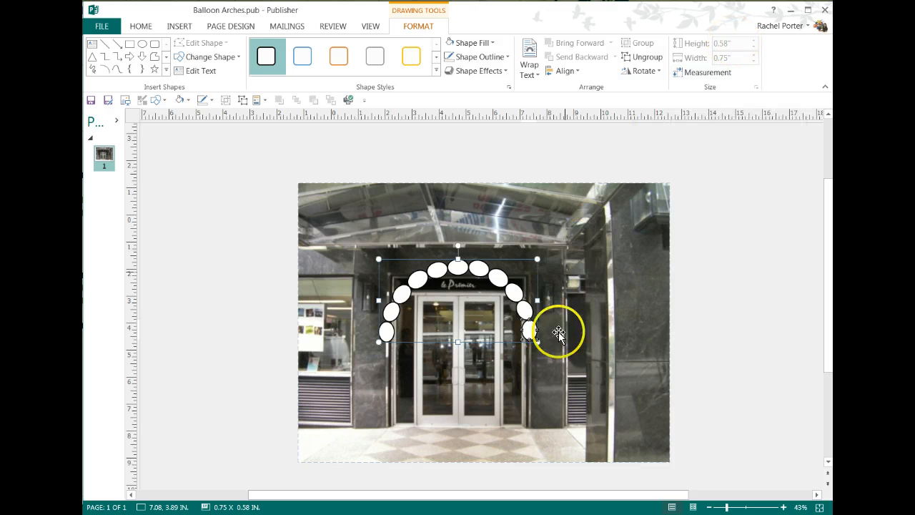
{"action": "left_click_drag", "start_coordinate": [536, 343], "coordinate": [545, 360]}
{"action": "left_click", "coordinate": [551, 351]}
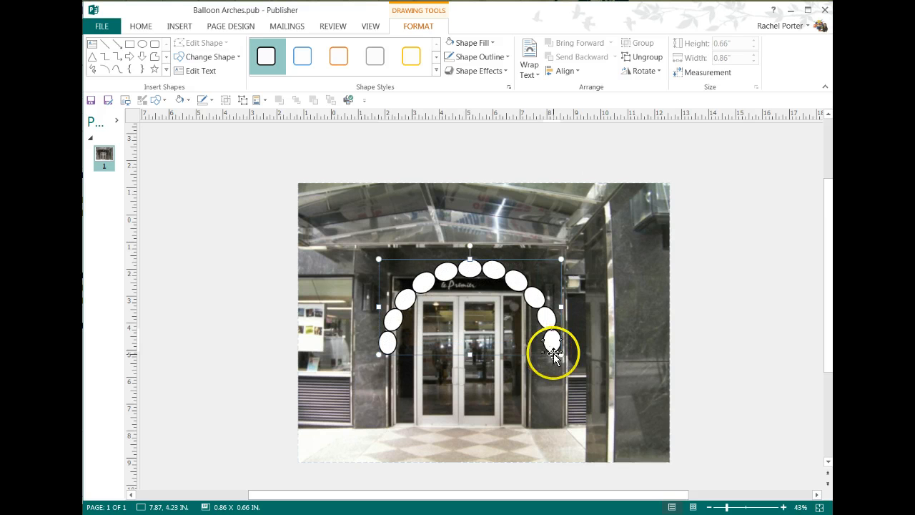
{"action": "left_click_drag", "start_coordinate": [559, 352], "coordinate": [554, 349]}
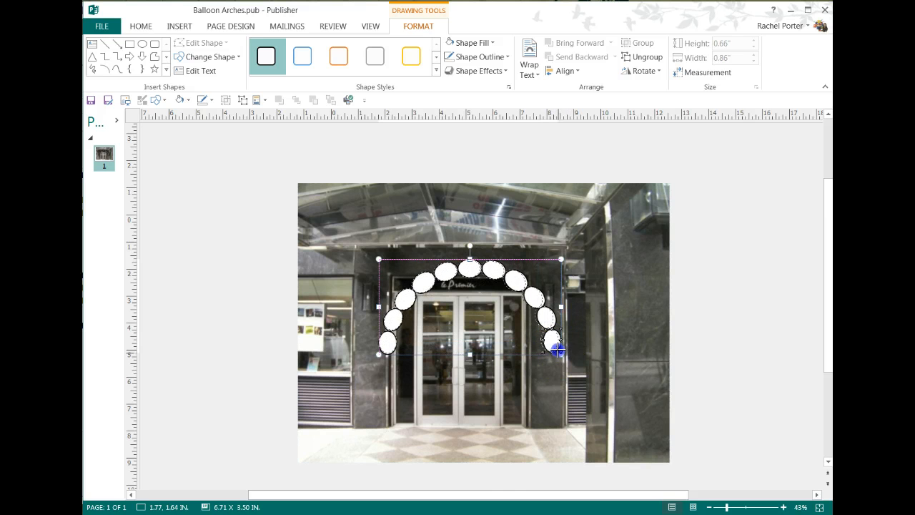
{"action": "left_click", "coordinate": [551, 344]}
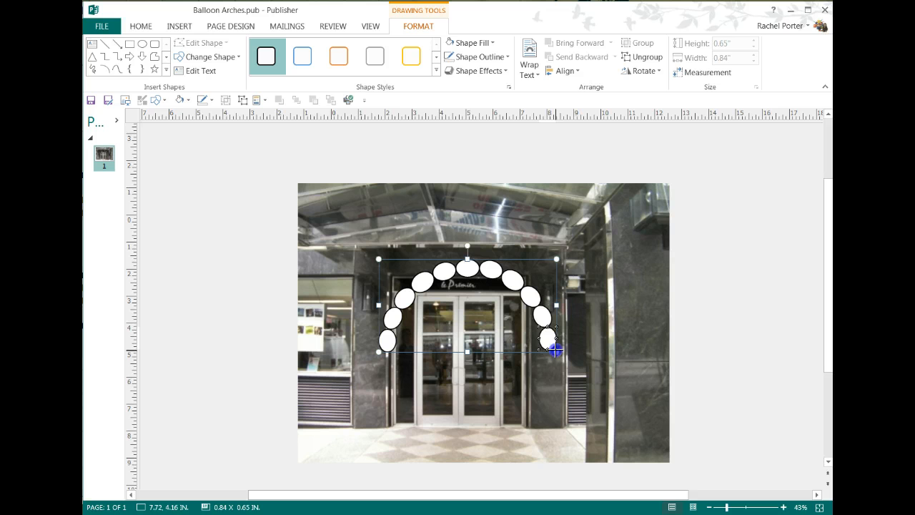
{"action": "left_click_drag", "start_coordinate": [556, 349], "coordinate": [549, 346]}
{"action": "key", "text": "Escape"}
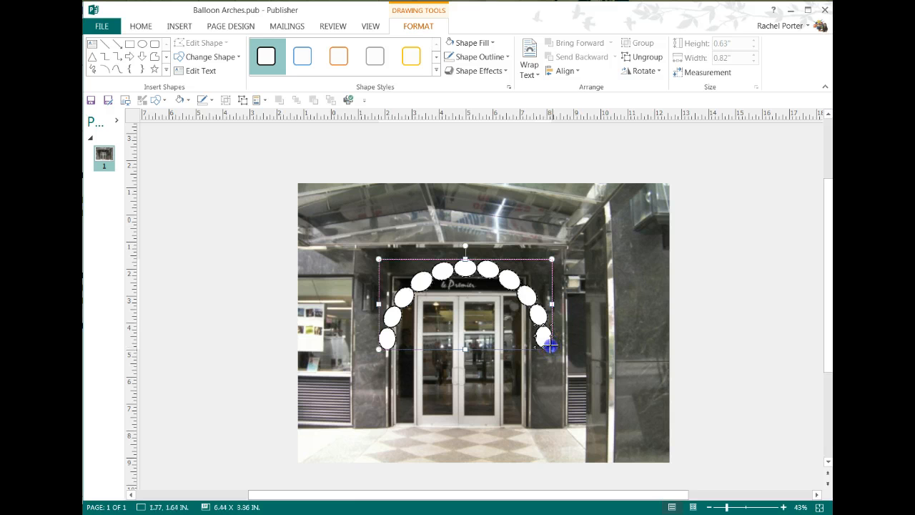
{"action": "left_click", "coordinate": [547, 344]}
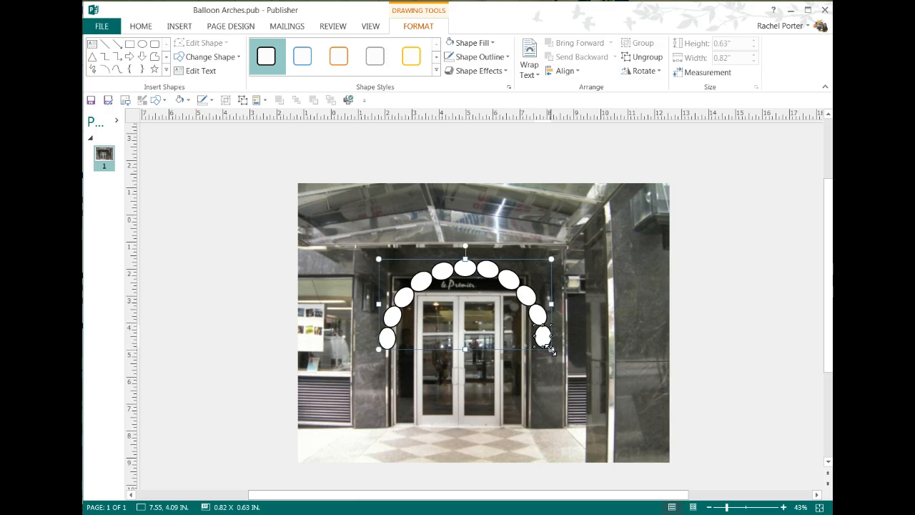
{"action": "left_click_drag", "start_coordinate": [550, 350], "coordinate": [549, 348]}
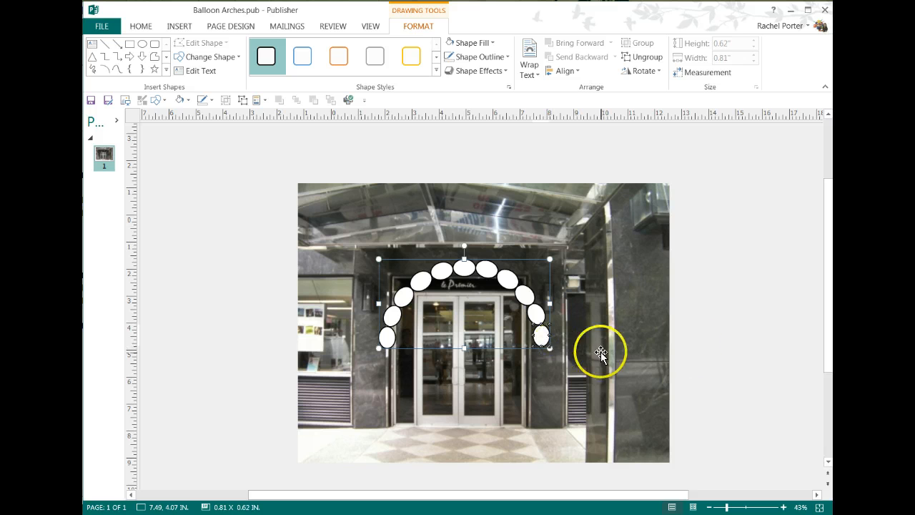
{"action": "left_click", "coordinate": [714, 345]}
- Nudge the resized arch left to a horizontal position of about 1.50 in, centring it over the door
{"action": "left_click", "coordinate": [462, 267]}
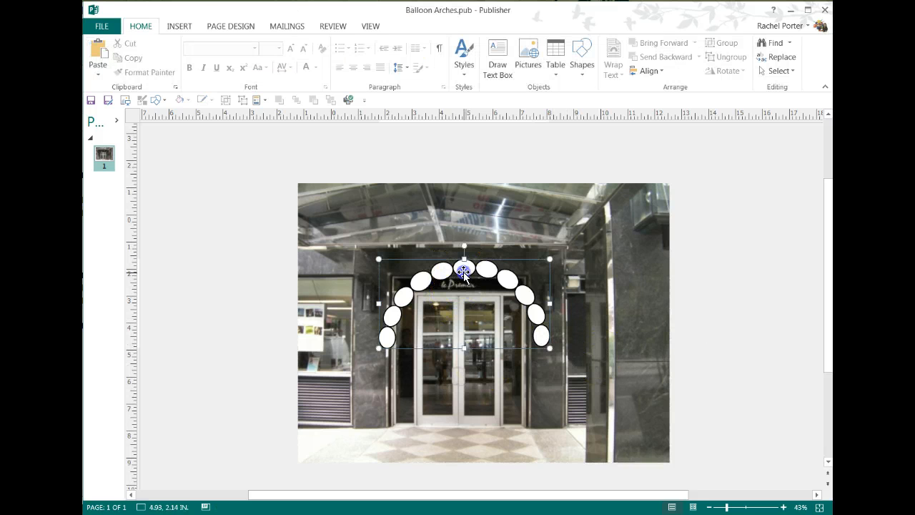
{"action": "key", "text": "Left"}
{"action": "key", "text": "Left"}
{"action": "key", "text": "Left"}
{"action": "key", "text": "Left"}
{"action": "key", "text": "Left"}
{"action": "key", "text": "Left"}
{"action": "key", "text": "Left"}
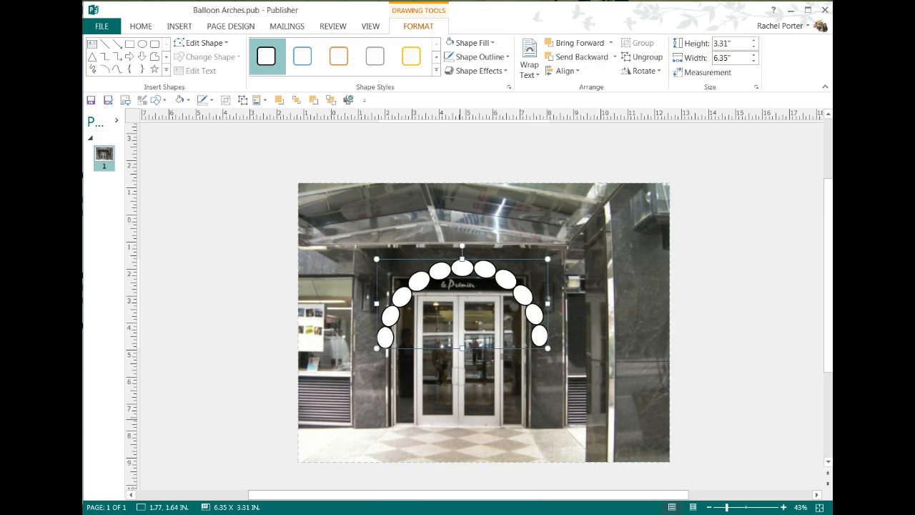
{"action": "key", "text": "Left"}
{"action": "key", "text": "Left"}
{"action": "key", "text": "Left"}
{"action": "key", "text": "Left"}
{"action": "key", "text": "Left"}
{"action": "key", "text": "Left"}
{"action": "key", "text": "Left"}
{"action": "key", "text": "Left"}
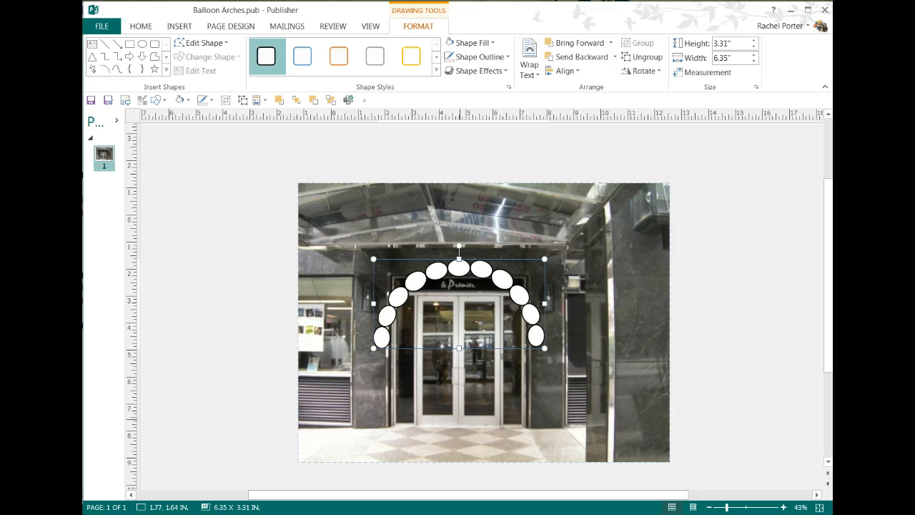
{"action": "key", "text": "Left"}
{"action": "key", "text": "Left"}
{"action": "key", "text": "Left"}
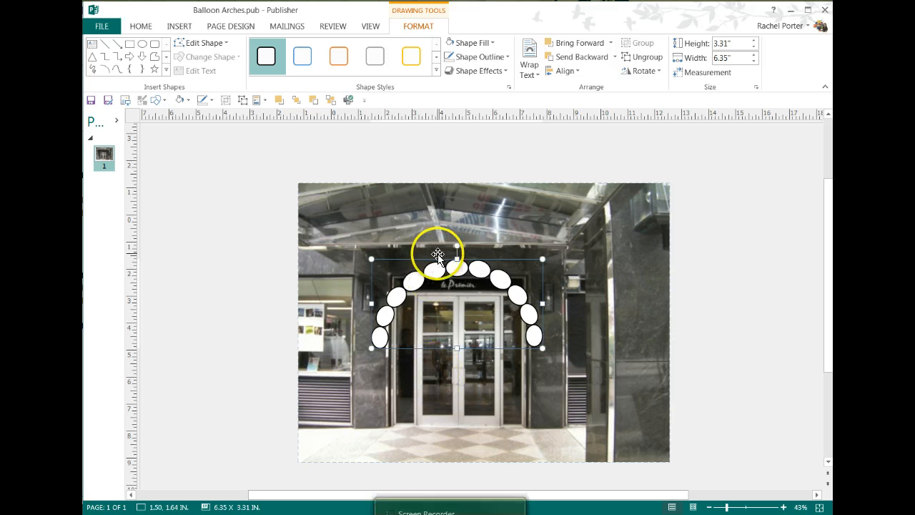
- Nudge the arch up to a vertical position of about 1.53 in and clear the selection
{"action": "left_click", "coordinate": [456, 266]}
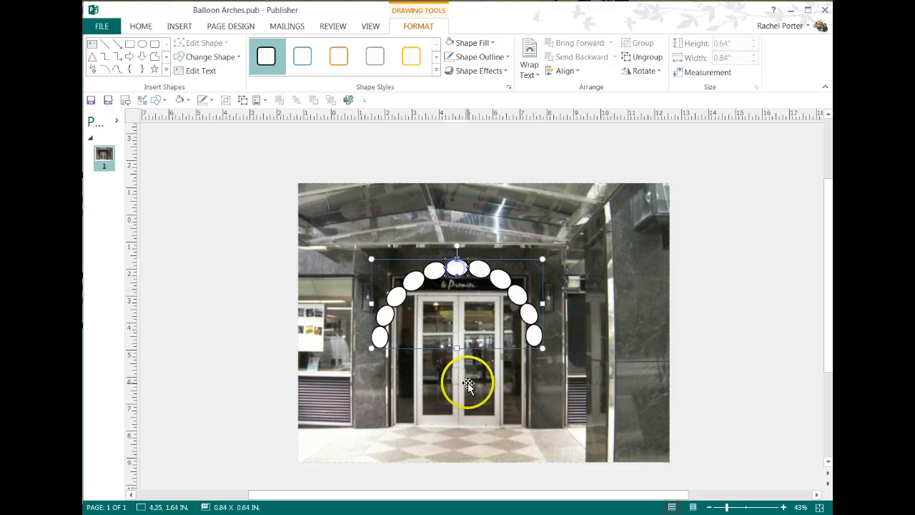
{"action": "key", "text": "Up"}
{"action": "key", "text": "Up"}
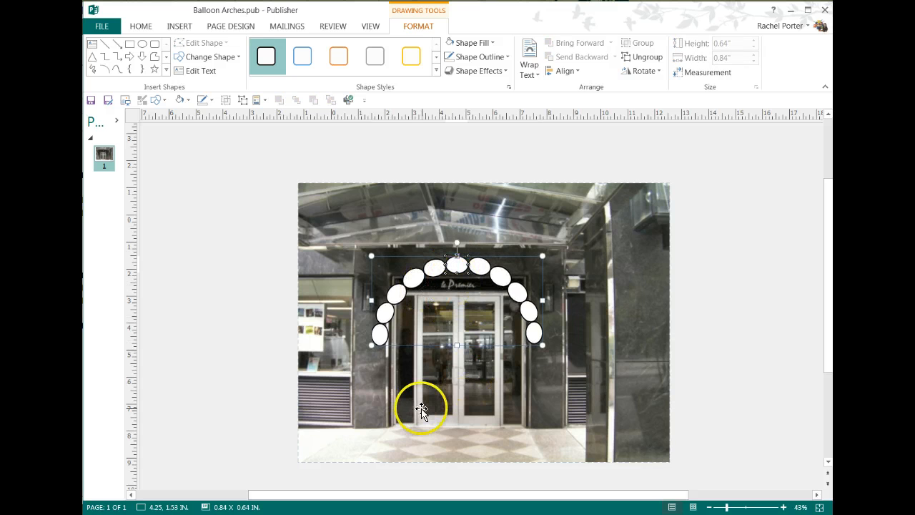
{"action": "left_click", "coordinate": [265, 323]}
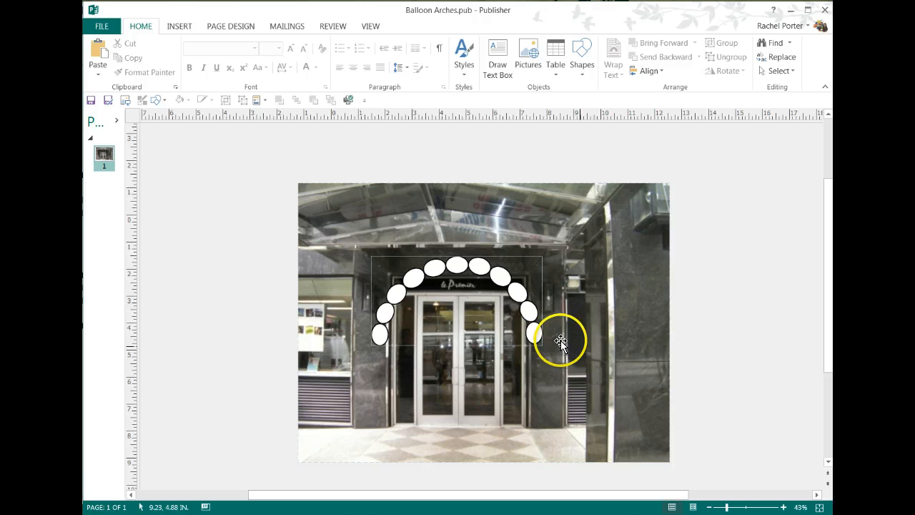
- Ungroup the arch into individual balloons and deselect them
{"action": "left_click", "coordinate": [391, 296]}
{"action": "left_click", "coordinate": [243, 99]}
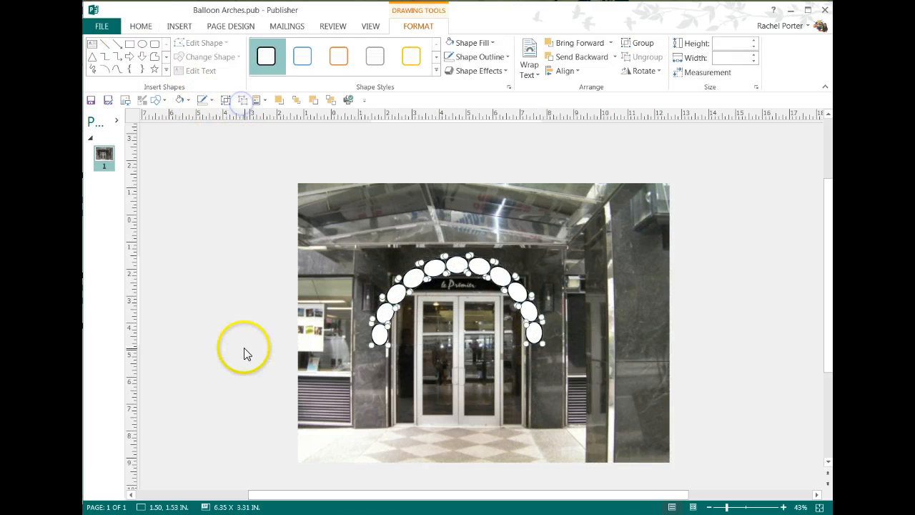
{"action": "left_click", "coordinate": [244, 348]}
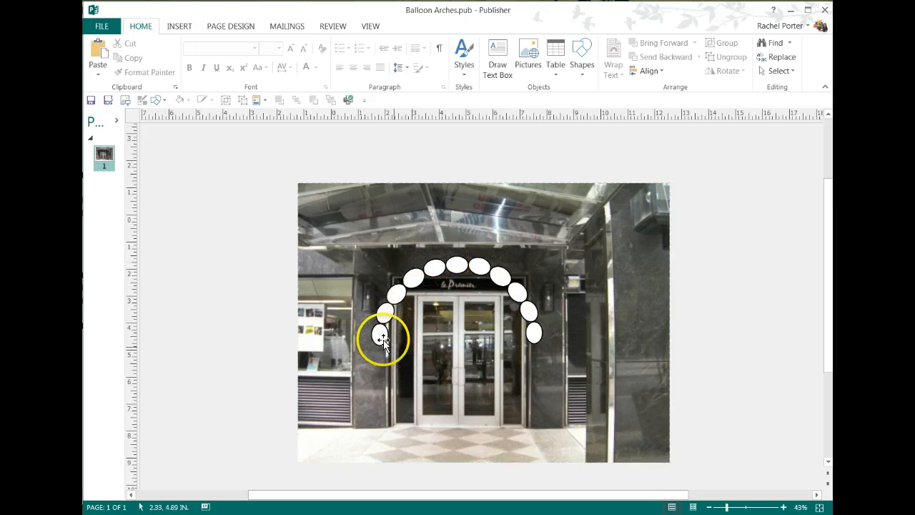
- Group the lowest balloon on each side of the arch into a pair
{"action": "left_click", "coordinate": [379, 333]}
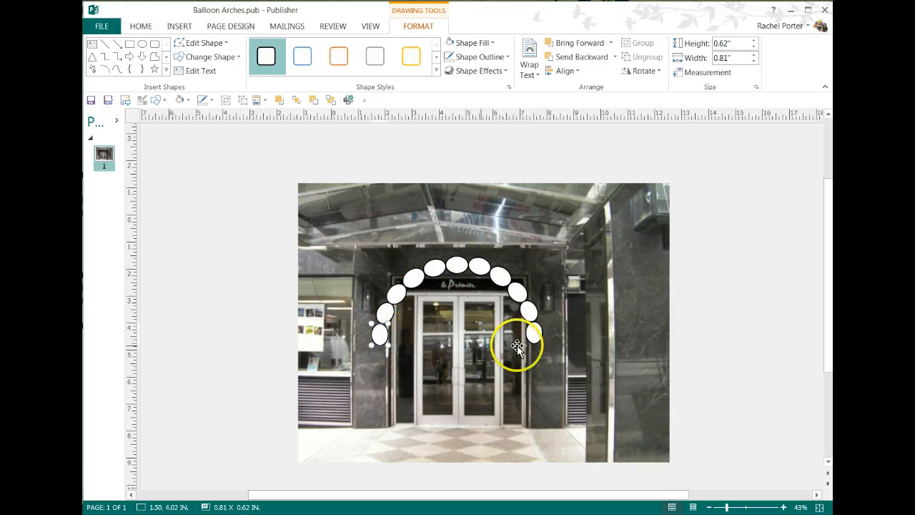
{"action": "left_click", "coordinate": [535, 330], "text": "shift"}
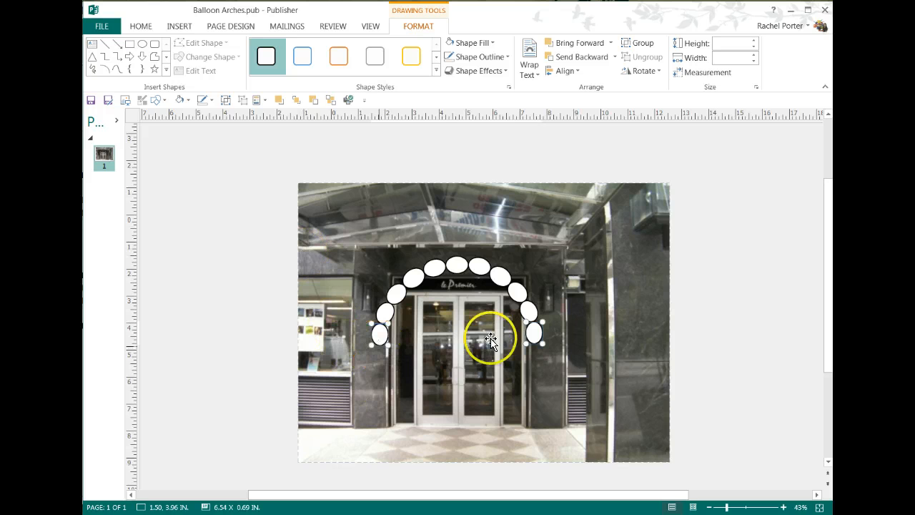
{"action": "left_click", "coordinate": [225, 104]}
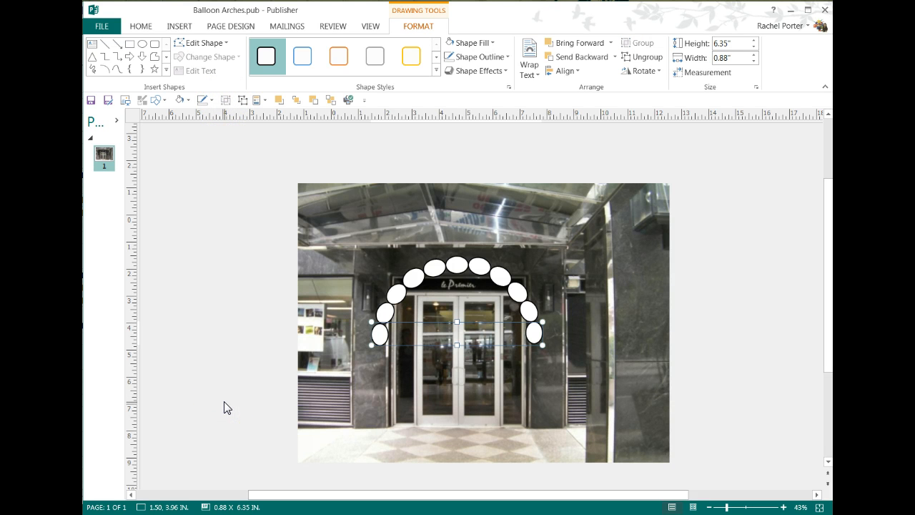
- Duplicate the grouped balloon pair and place the copy directly beneath the arch's two ends
{"action": "key", "text": "Right"}
{"action": "key", "text": "Down"}
{"action": "left_click_drag", "start_coordinate": [380, 336], "coordinate": [376, 355]}
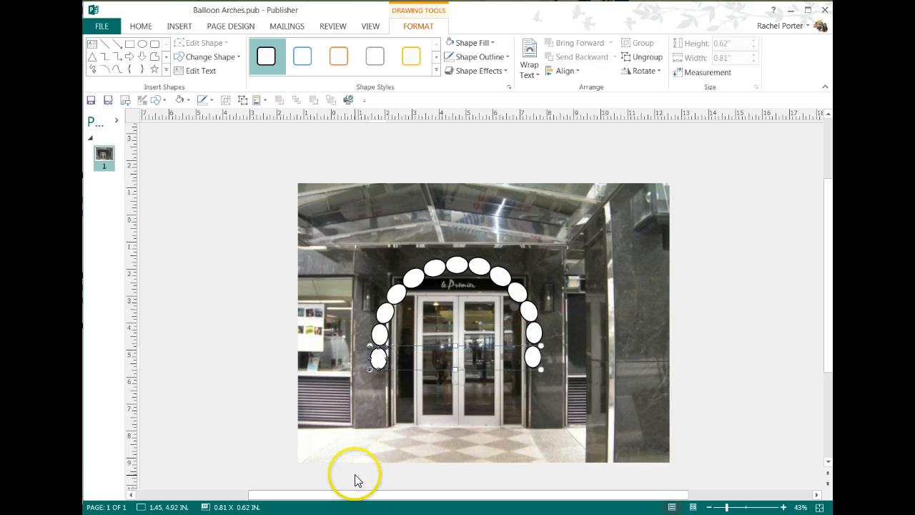
- Nudge the duplicated balloon pair into line directly beneath the arch's two ends and deselect it
{"action": "key", "text": "ctrl+Up"}
{"action": "key", "text": "ctrl+Up"}
{"action": "key", "text": "ctrl+Up"}
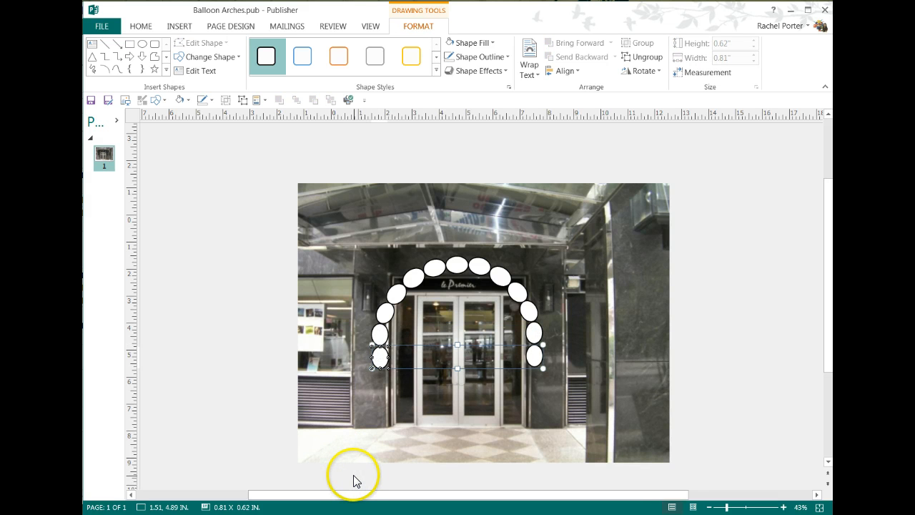
{"action": "key", "text": "Up"}
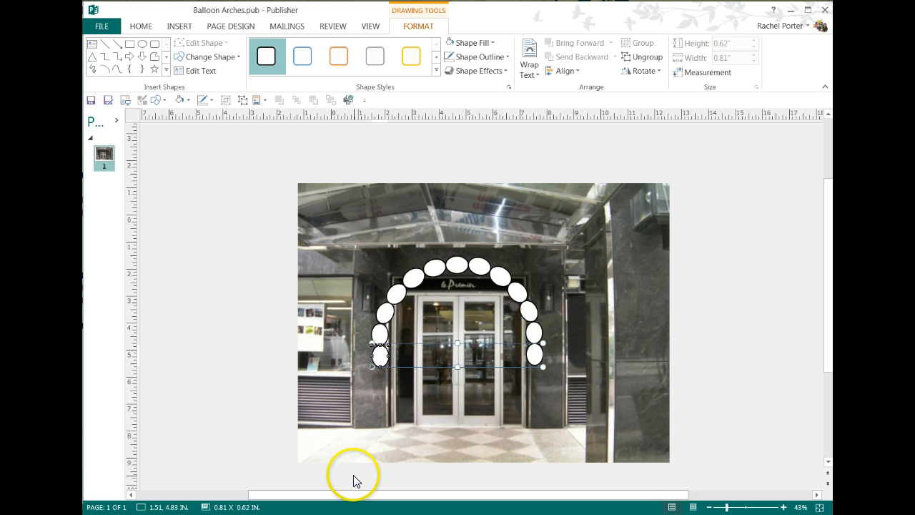
{"action": "left_click", "coordinate": [220, 329]}
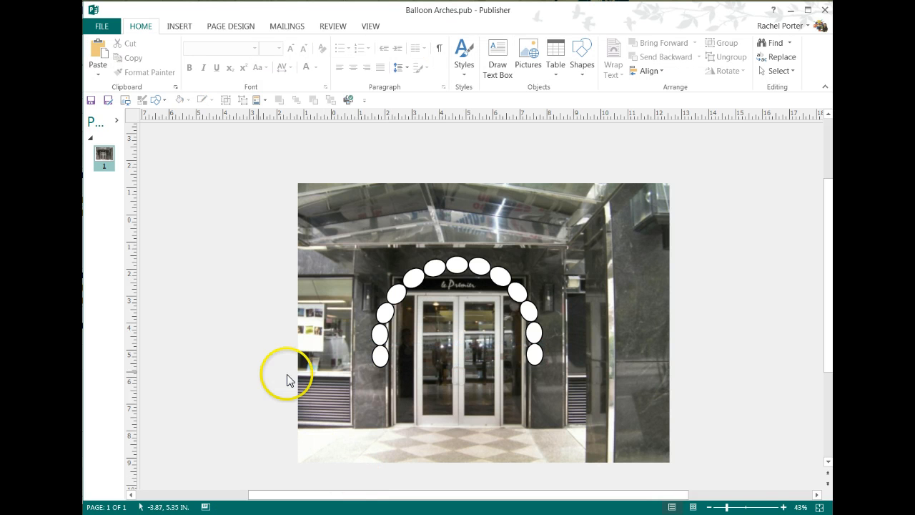
{"action": "left_click", "coordinate": [373, 359]}
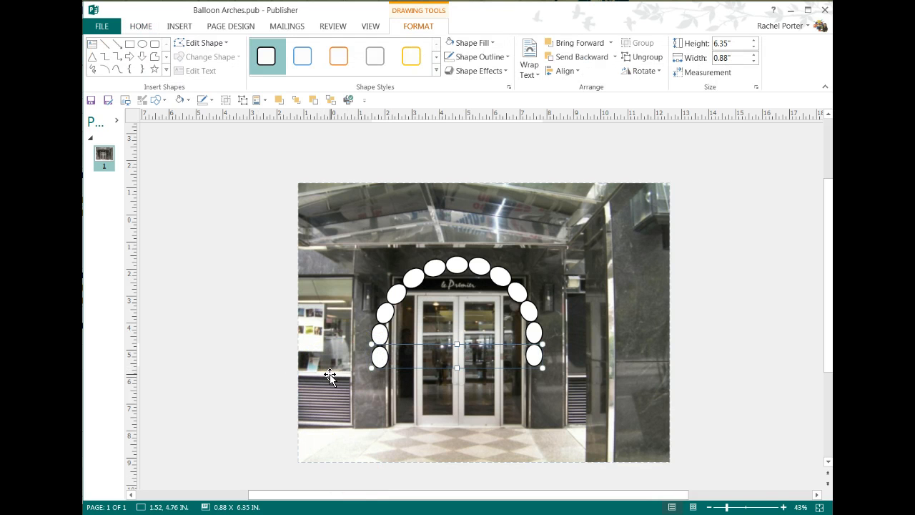
{"action": "left_click", "coordinate": [286, 342]}
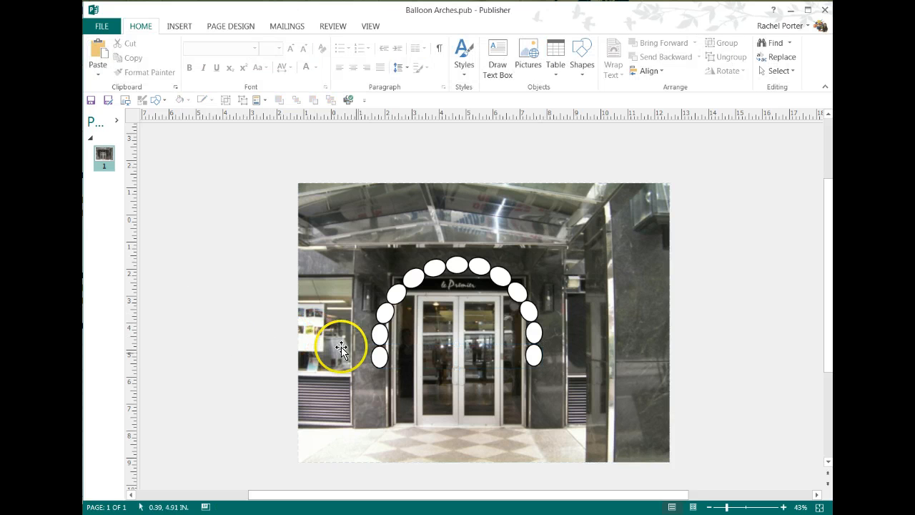
- Duplicate the two lowest balloon pairs and align the copy beneath the arch's legs at about 1.48, 5.60 in
{"action": "left_click", "coordinate": [378, 358]}
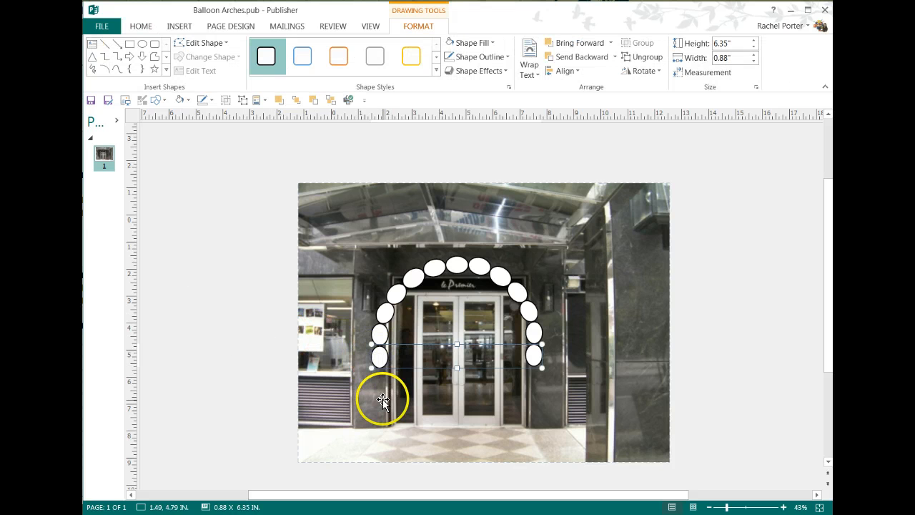
{"action": "left_click", "coordinate": [379, 333], "text": "shift"}
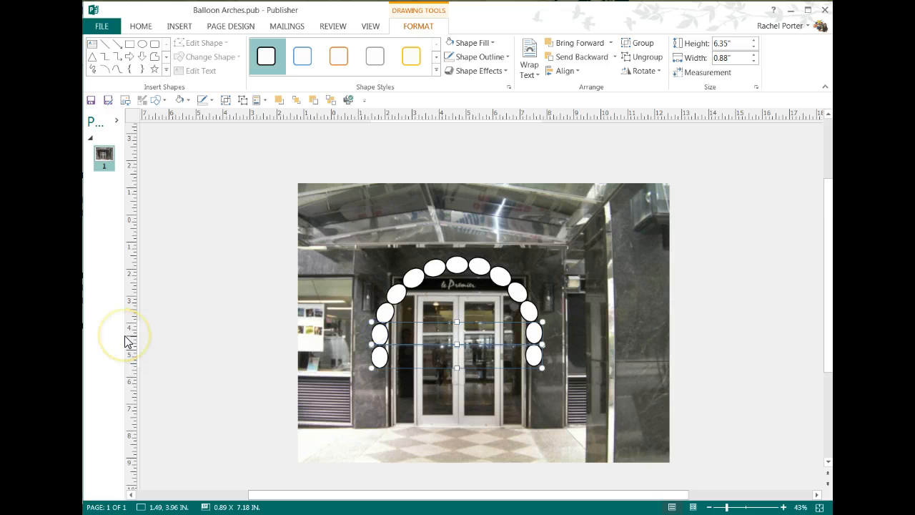
{"action": "left_click_drag", "start_coordinate": [127, 342], "coordinate": [124, 335]}
{"action": "key", "text": "ctrl+v"}
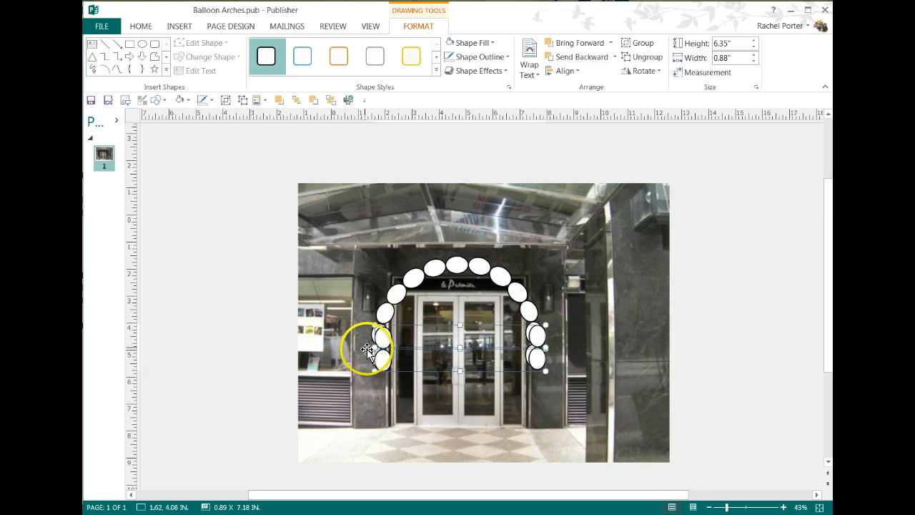
{"action": "left_click_drag", "start_coordinate": [380, 359], "coordinate": [378, 397]}
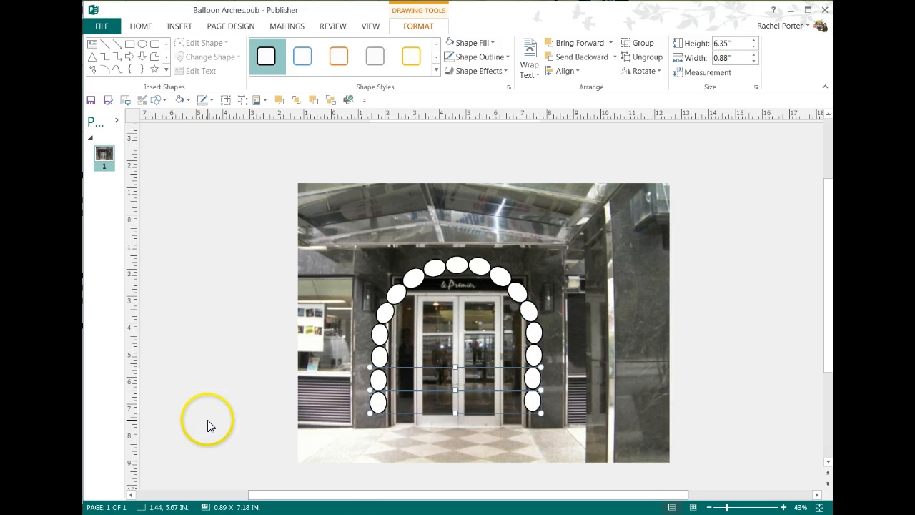
{"action": "key", "text": "Right"}
{"action": "key", "text": "Right"}
{"action": "key", "text": "Up"}
{"action": "key", "text": "Up"}
{"action": "key", "text": "Up"}
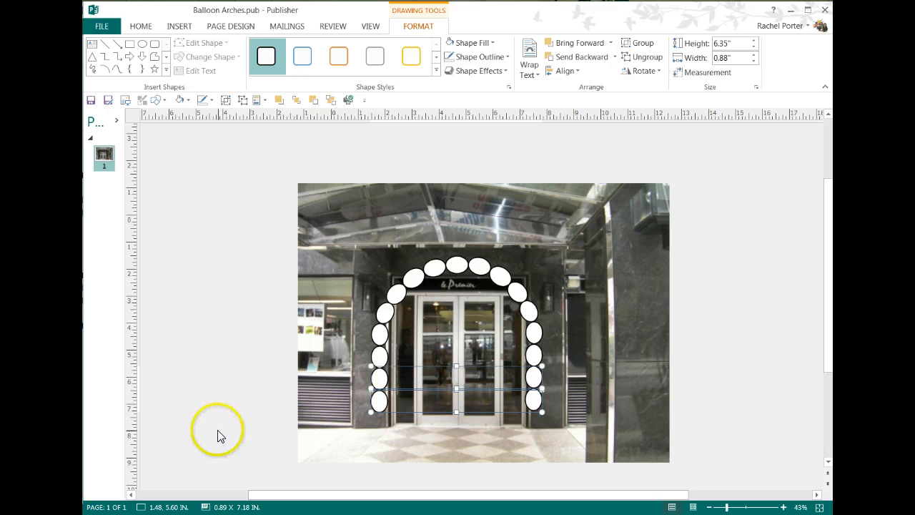
- Add another copy of two balloon pairs beneath the legs and delete its lowest pair so the arch ends at ground level
{"action": "left_click_drag", "start_coordinate": [379, 381], "coordinate": [380, 426]}
{"action": "left_click", "coordinate": [251, 377]}
{"action": "left_click", "coordinate": [377, 433]}
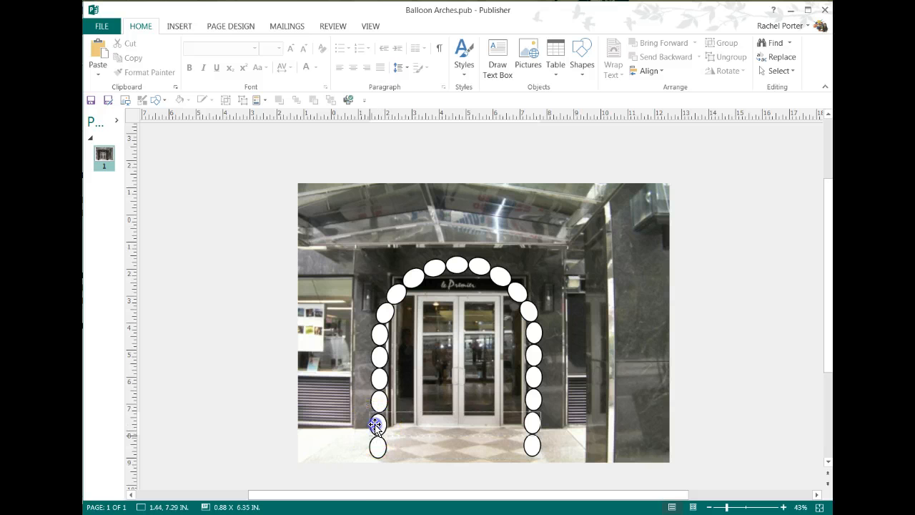
{"action": "left_click", "coordinate": [371, 441]}
{"action": "key", "text": "Delete"}
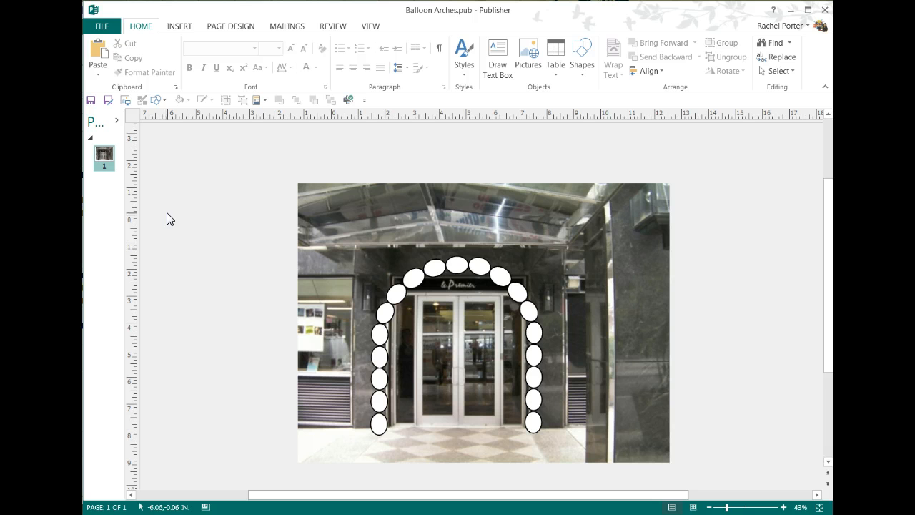
{"action": "left_click", "coordinate": [241, 417]}
{"action": "left_click", "coordinate": [194, 256]}
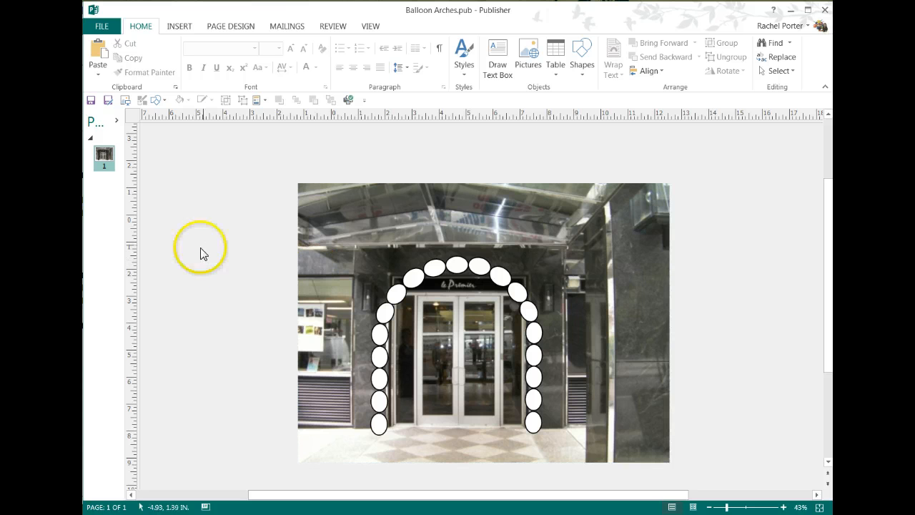
- Group all the arch balloons with the entrance photo into one object
{"action": "left_click_drag", "start_coordinate": [243, 148], "coordinate": [755, 351]}
{"action": "scroll", "coordinate": [212, 312], "scroll_direction": "up", "scroll_amount": 5}
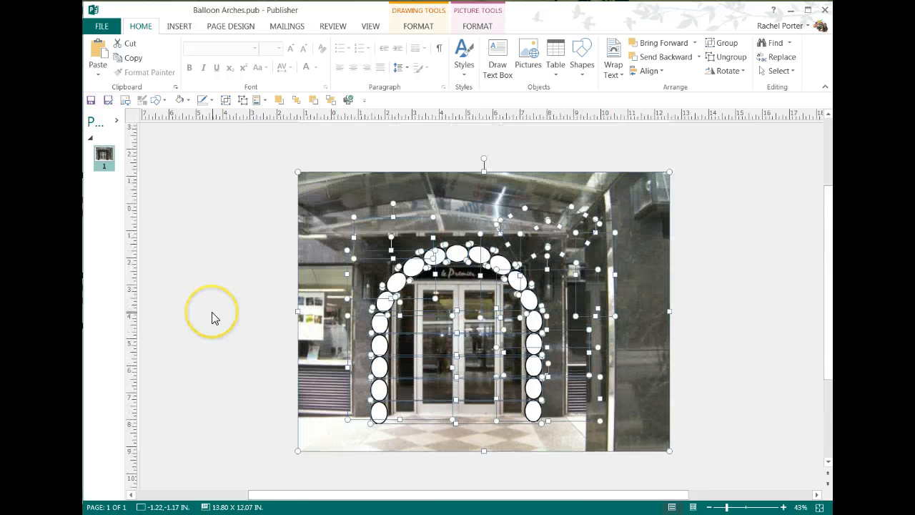
{"action": "left_click", "coordinate": [226, 100]}
{"action": "left_click", "coordinate": [385, 281]}
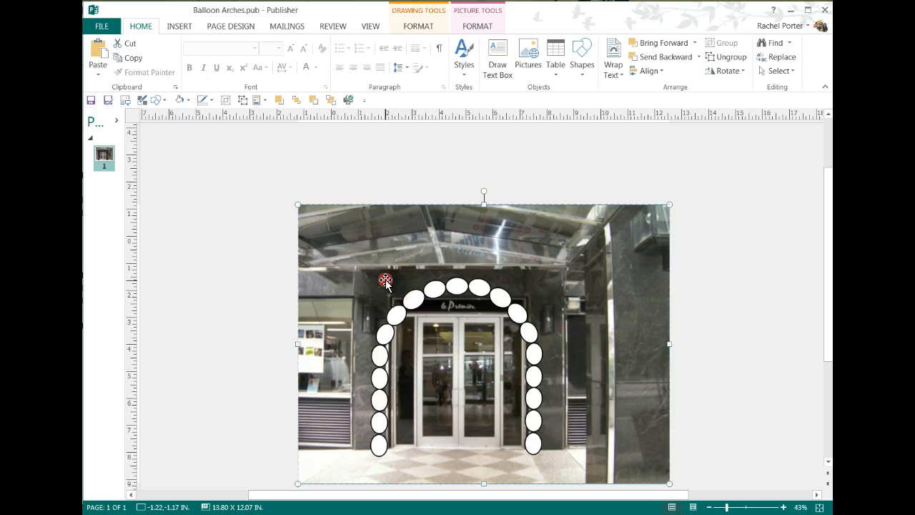
- Save the grouped photo and arch as a JPEG picture named "linky arch" in the example folder
{"action": "right_click", "coordinate": [385, 280]}
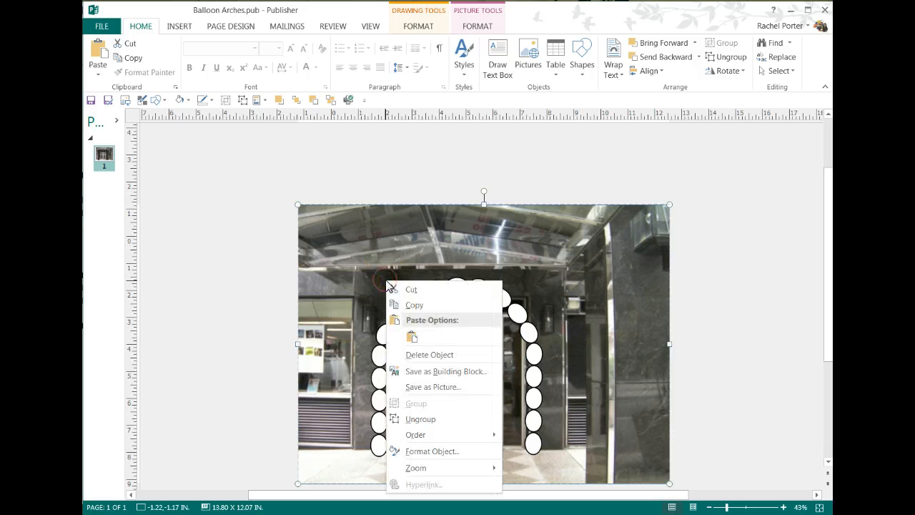
{"action": "left_click", "coordinate": [411, 387]}
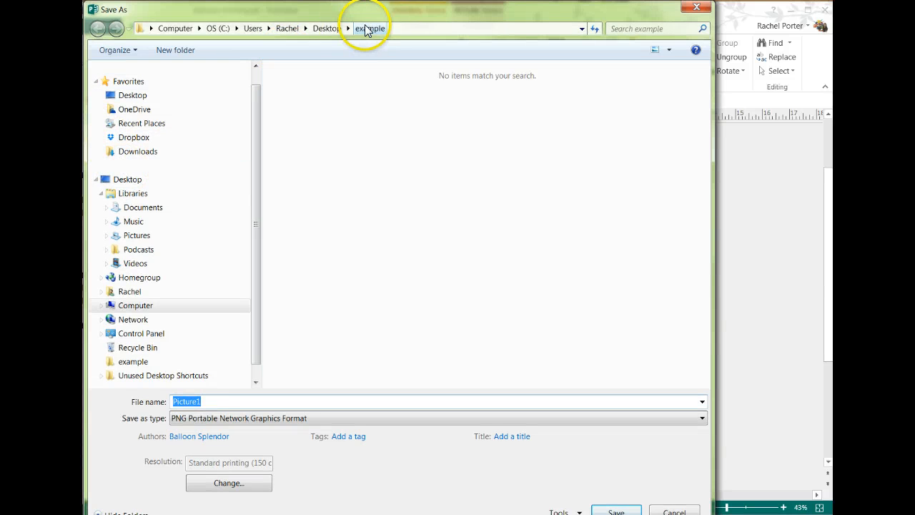
{"action": "left_click", "coordinate": [218, 420]}
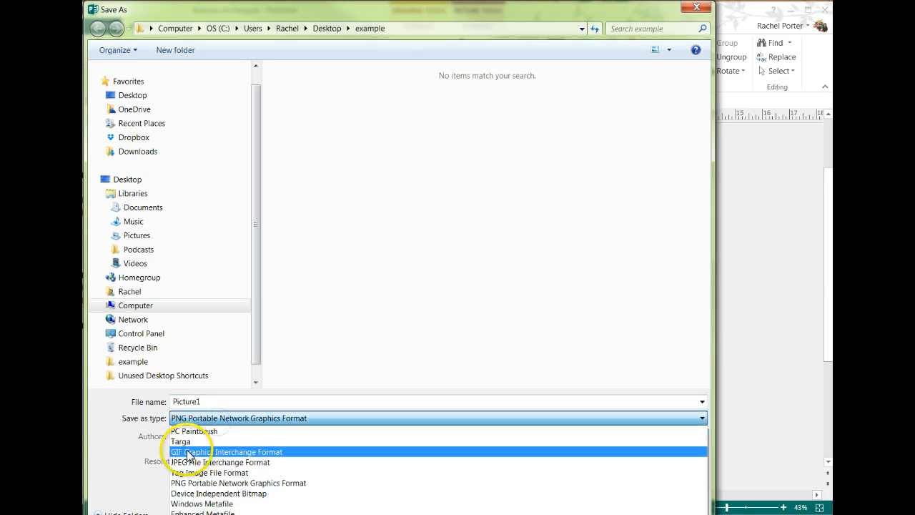
{"action": "left_click", "coordinate": [200, 462]}
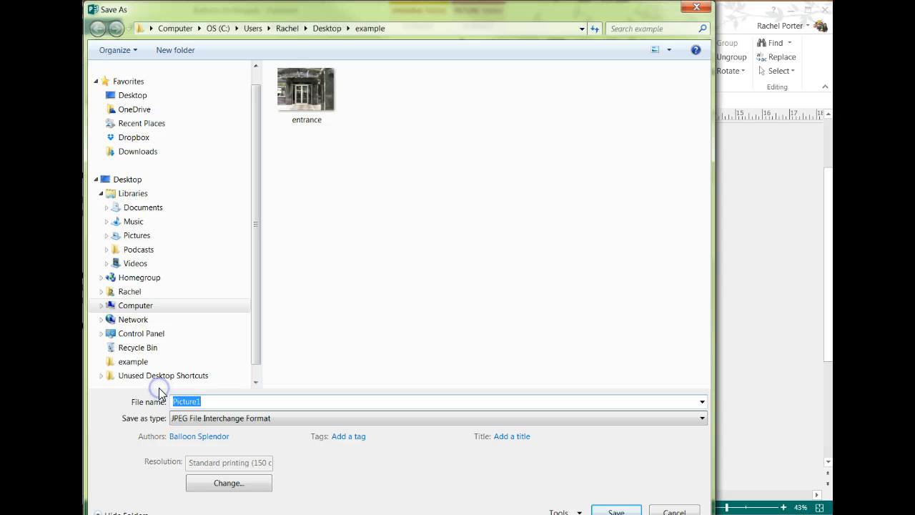
{"action": "type", "text": "linky arch"}
{"action": "key", "text": "Return"}
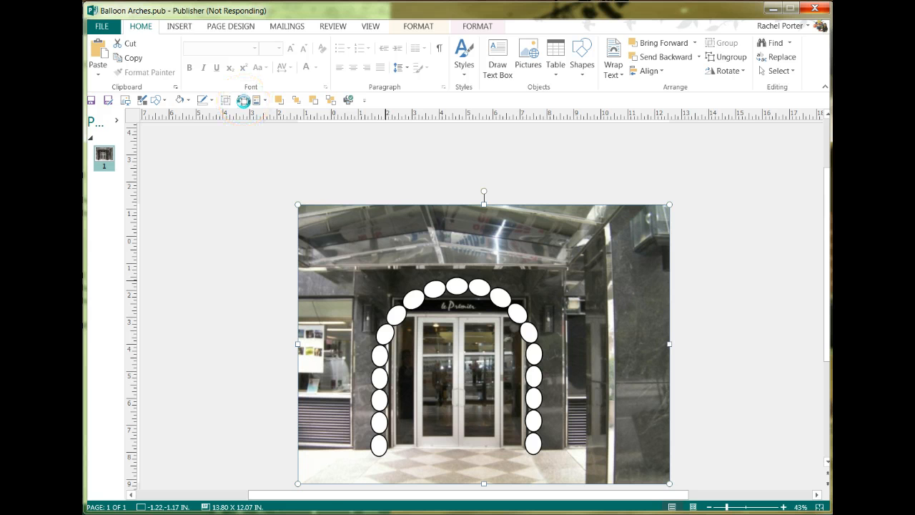
- Ungroup the picture and remove the balloon arch from the entrance photo
{"action": "left_click", "coordinate": [243, 101]}
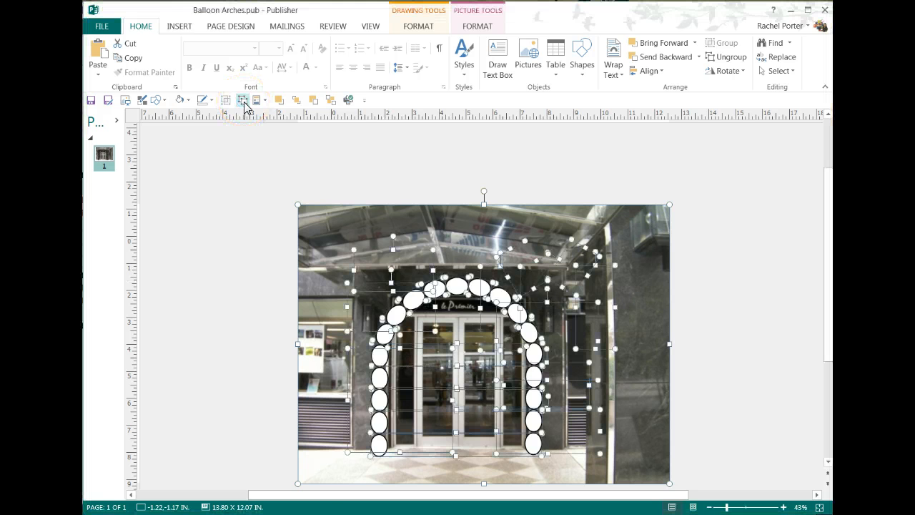
{"action": "left_click", "coordinate": [367, 254]}
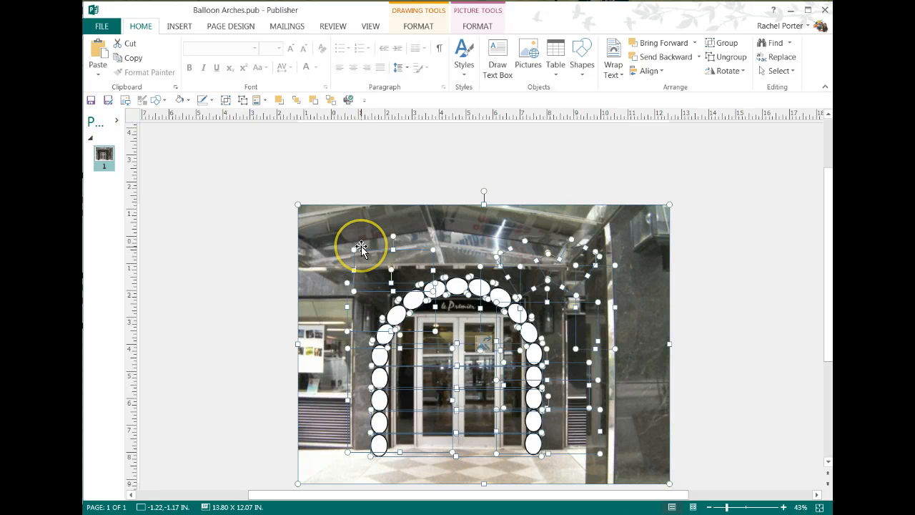
{"action": "left_click", "coordinate": [237, 226]}
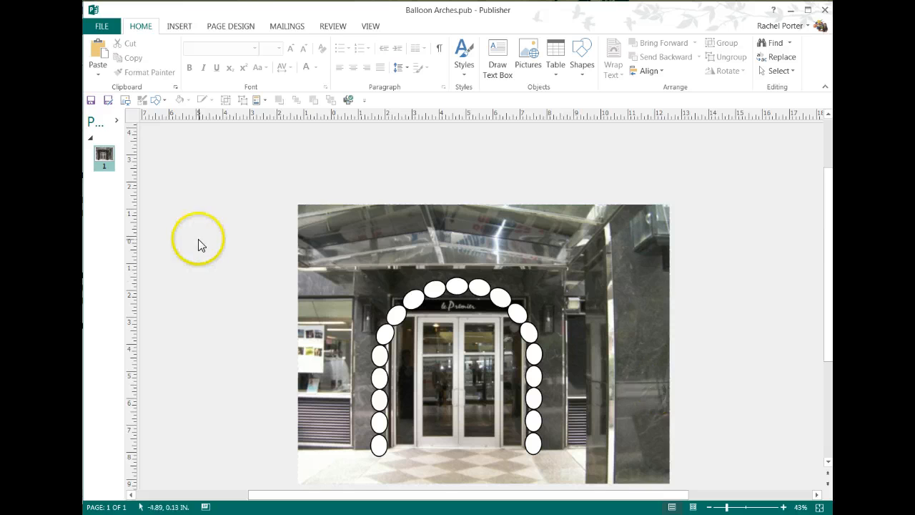
{"action": "left_click", "coordinate": [679, 504]}
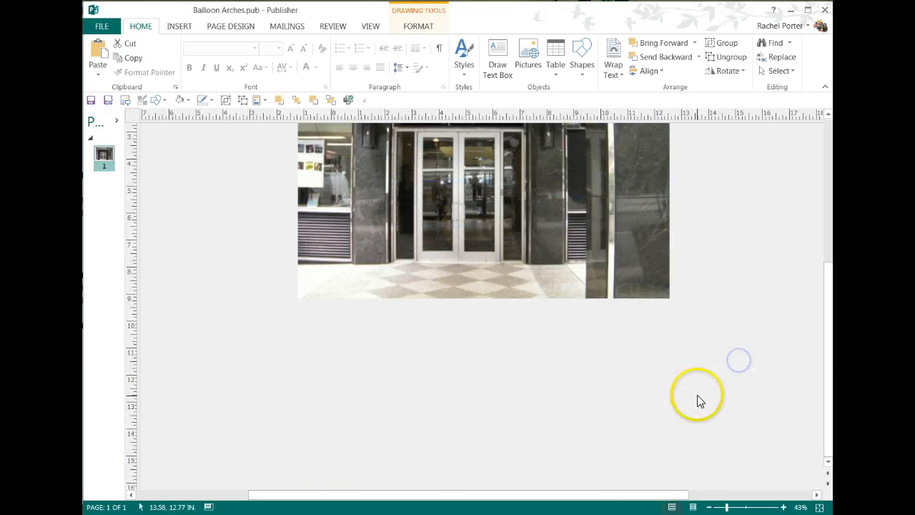
{"action": "left_click", "coordinate": [424, 388]}
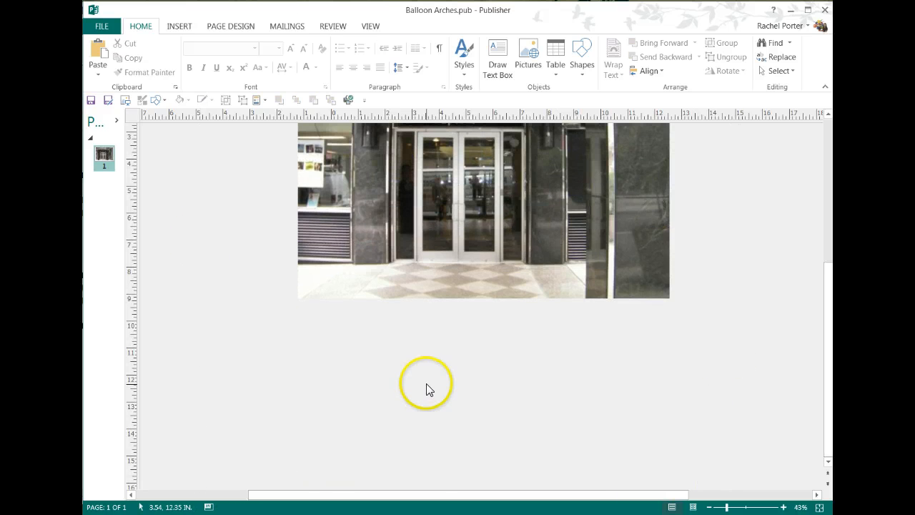
{"action": "scroll", "coordinate": [426, 388], "scroll_direction": "up", "scroll_amount": 2}
{"action": "scroll", "coordinate": [426, 389], "scroll_direction": "up", "scroll_amount": 2}
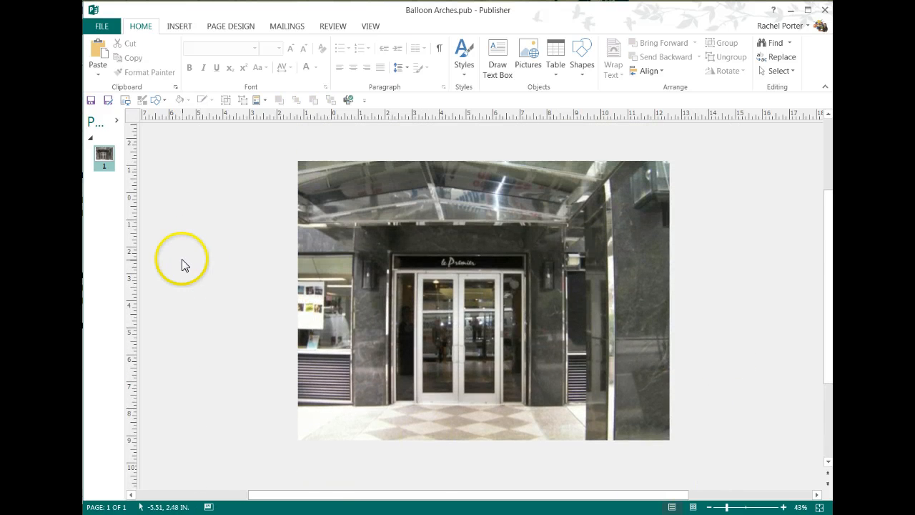
- Insert the saved split balloon arch with spray tops and enlarge it to about 8.44 x 6.62 in over the entrance
{"action": "left_click", "coordinate": [204, 253]}
{"action": "left_click", "coordinate": [257, 100]}
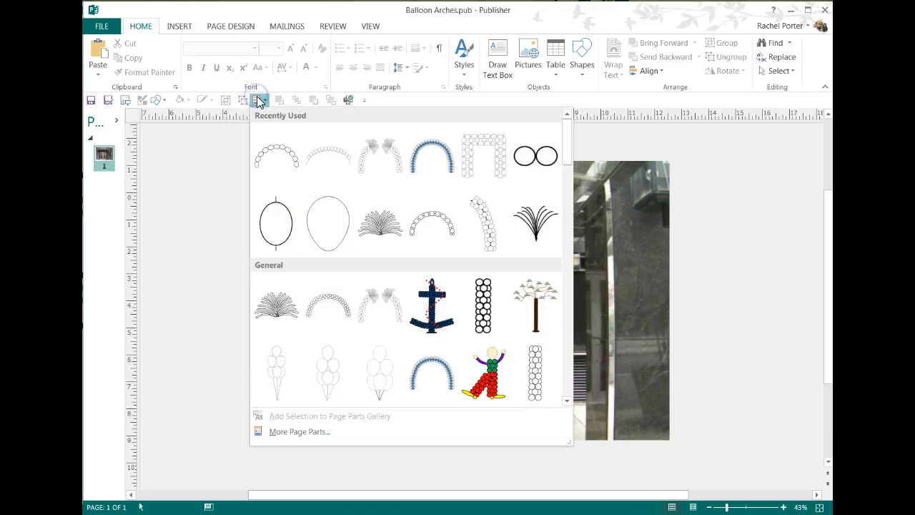
{"action": "left_click", "coordinate": [359, 163]}
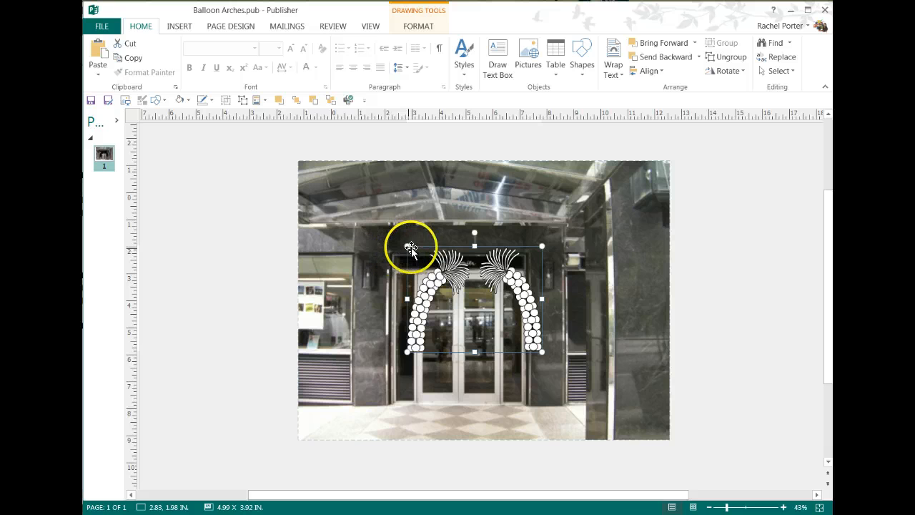
{"action": "left_click_drag", "start_coordinate": [406, 245], "coordinate": [365, 212]}
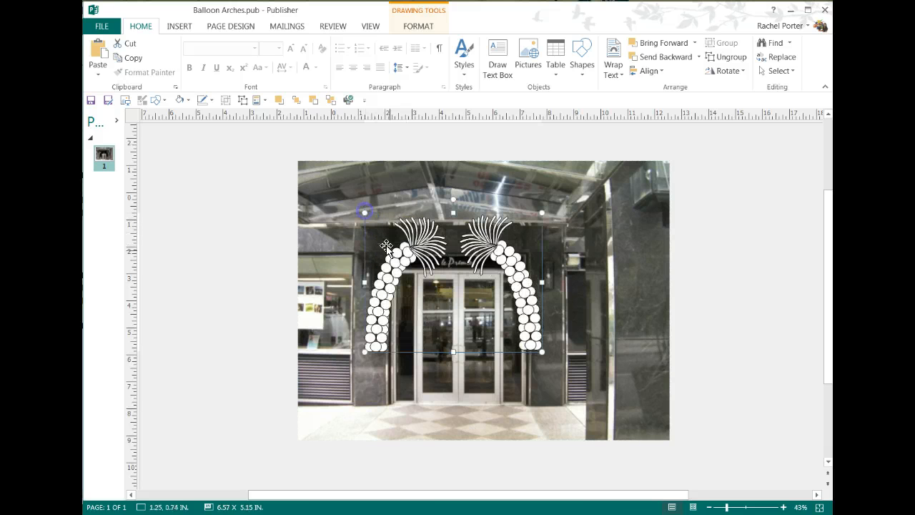
{"action": "left_click_drag", "start_coordinate": [541, 353], "coordinate": [579, 389]}
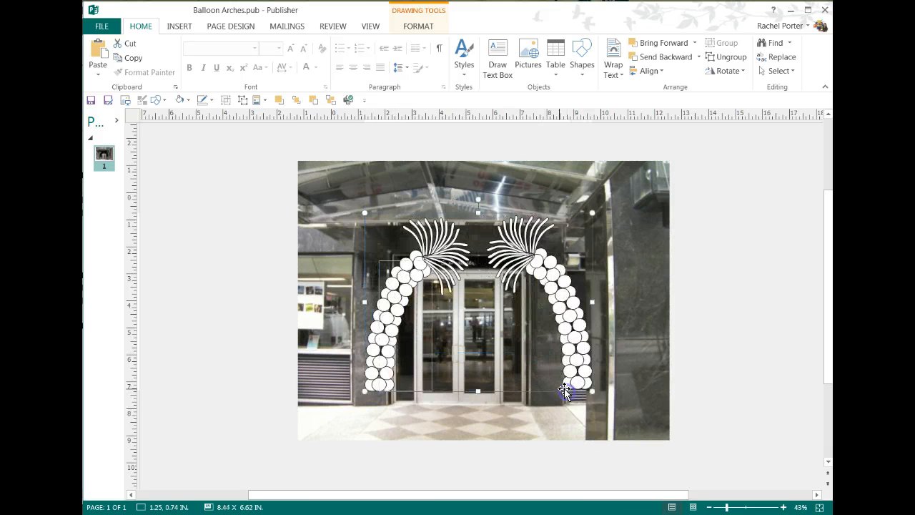
- Enlarge the split arch further and position it with its legs standing at ground level on either side of the entrance
{"action": "left_click_drag", "start_coordinate": [383, 348], "coordinate": [361, 366]}
{"action": "left_click_drag", "start_coordinate": [343, 228], "coordinate": [326, 209]}
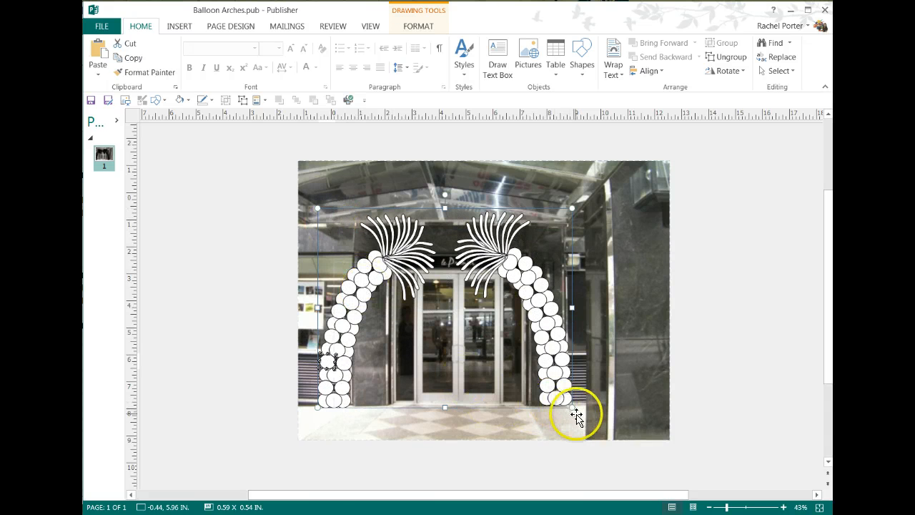
{"action": "left_click_drag", "start_coordinate": [571, 406], "coordinate": [579, 417]}
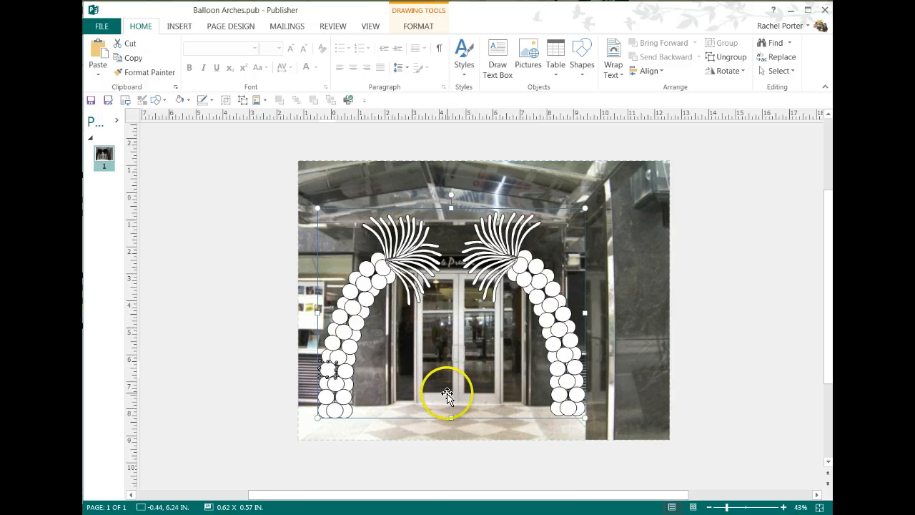
{"action": "left_click_drag", "start_coordinate": [436, 421], "coordinate": [435, 438]}
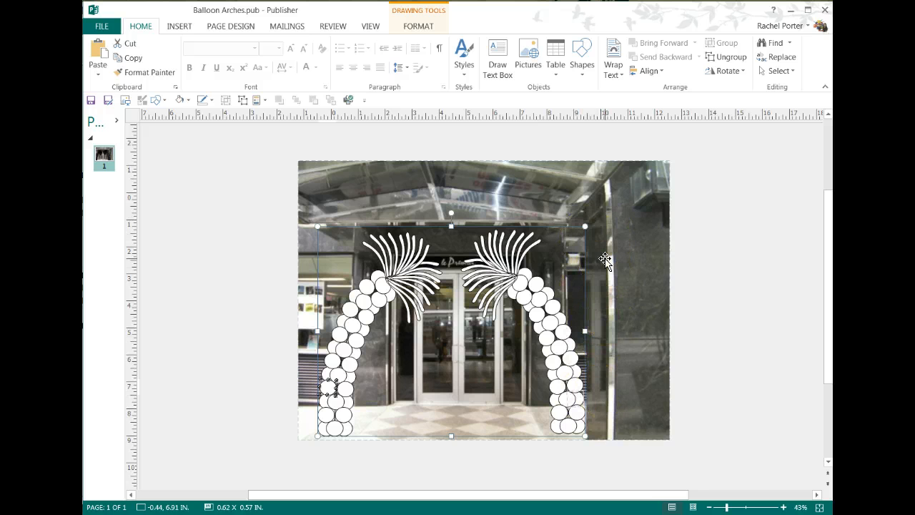
{"action": "left_click", "coordinate": [569, 422]}
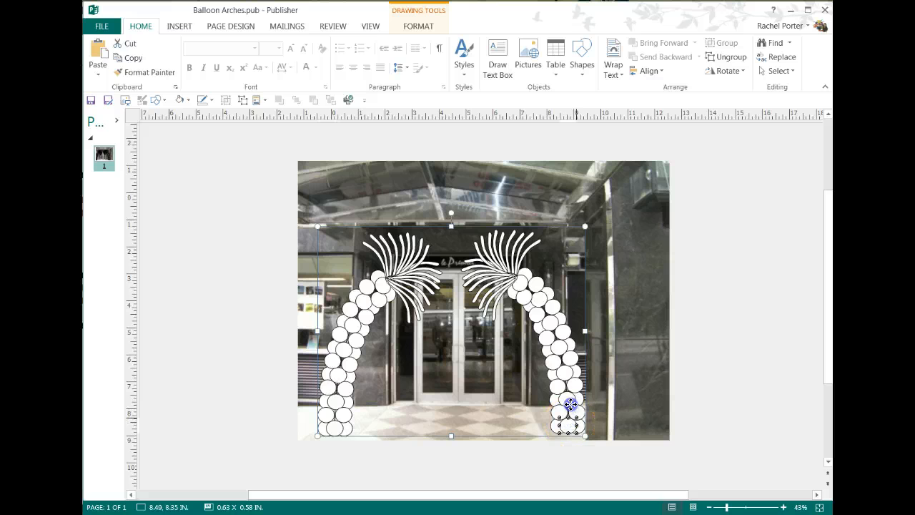
{"action": "left_click_drag", "start_coordinate": [570, 404], "coordinate": [573, 395]}
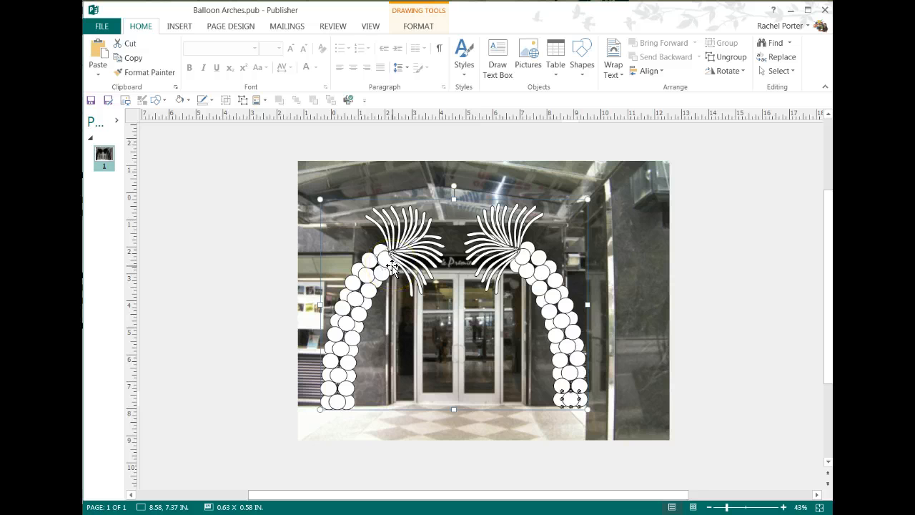
- Nudge the split arch slightly to the right and ungroup it into separate balloon columns and spray tops
{"action": "key", "text": "Right"}
{"action": "key", "text": "Right"}
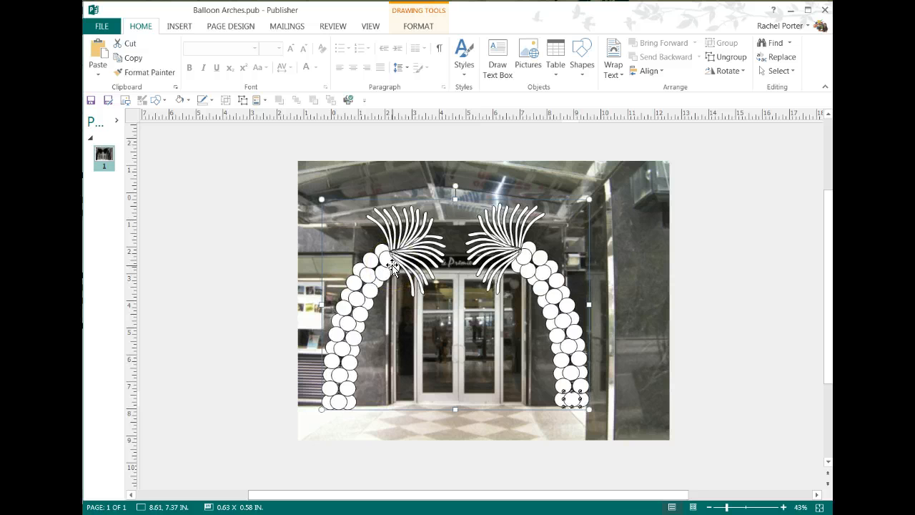
{"action": "left_click", "coordinate": [466, 236]}
{"action": "left_click", "coordinate": [240, 99]}
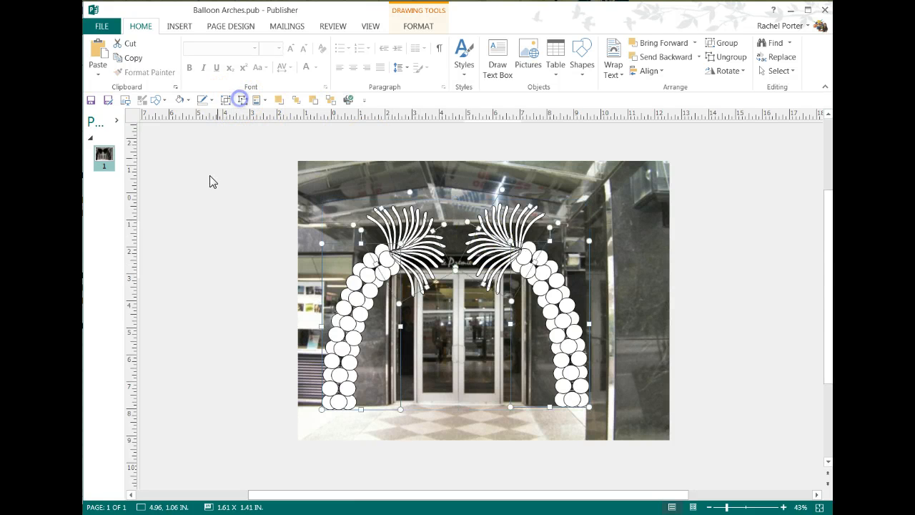
{"action": "left_click", "coordinate": [207, 198]}
- Rotate the left spray top slightly counterclockwise and nudge it up and left to sit on its column
{"action": "left_click", "coordinate": [408, 233]}
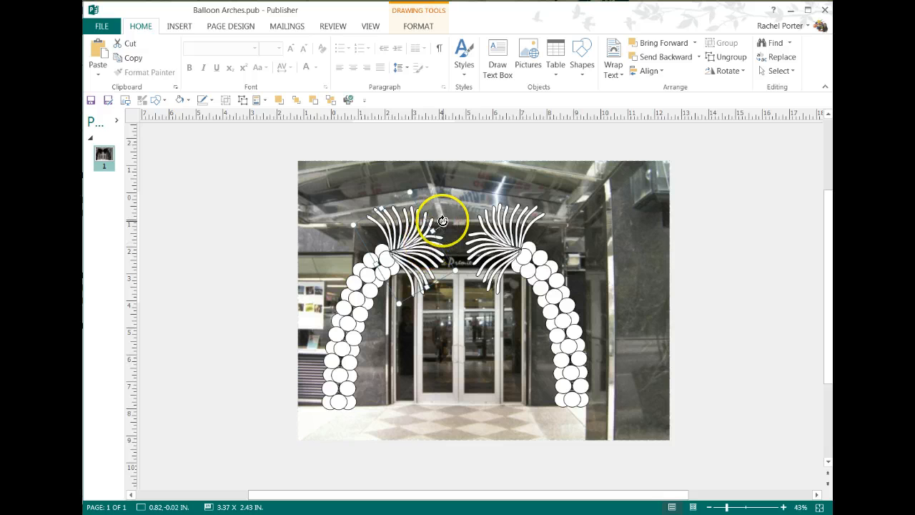
{"action": "left_click_drag", "start_coordinate": [443, 223], "coordinate": [441, 211]}
{"action": "key", "text": "Up"}
{"action": "key", "text": "Up"}
{"action": "key", "text": "Left"}
{"action": "key", "text": "Left"}
{"action": "key", "text": "Left"}
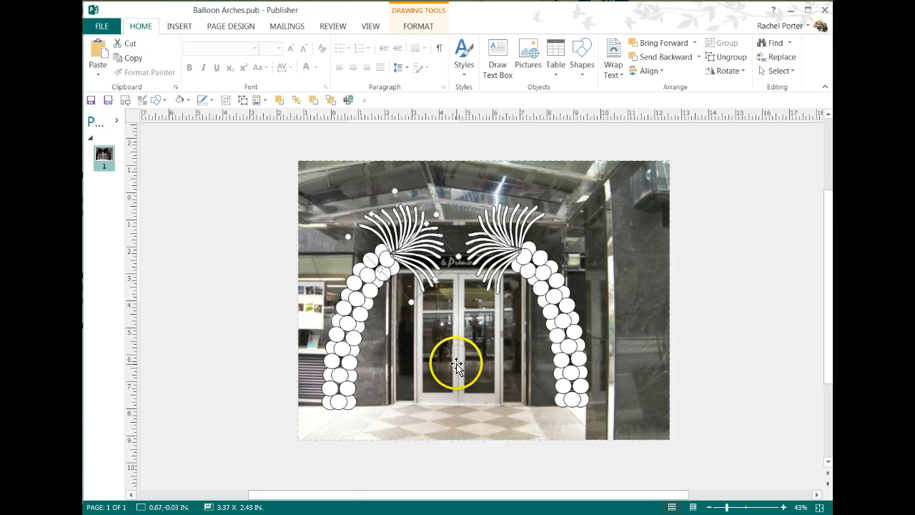
- Rotate the right spray top slightly clockwise and nudge it to the right so it mirrors the left one
{"action": "left_click", "coordinate": [505, 245]}
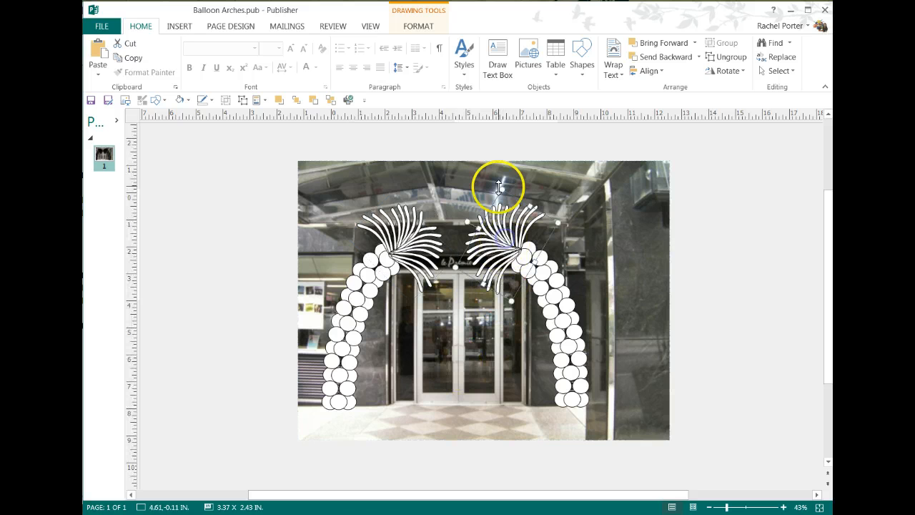
{"action": "left_click_drag", "start_coordinate": [467, 220], "coordinate": [471, 213]}
{"action": "key", "text": "Right"}
{"action": "key", "text": "Right"}
{"action": "key", "text": "Right"}
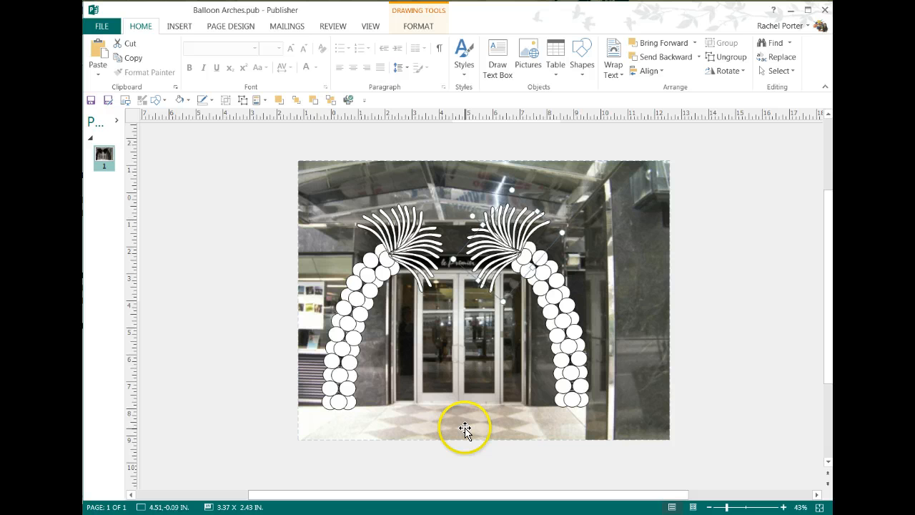
{"action": "key", "text": "Down"}
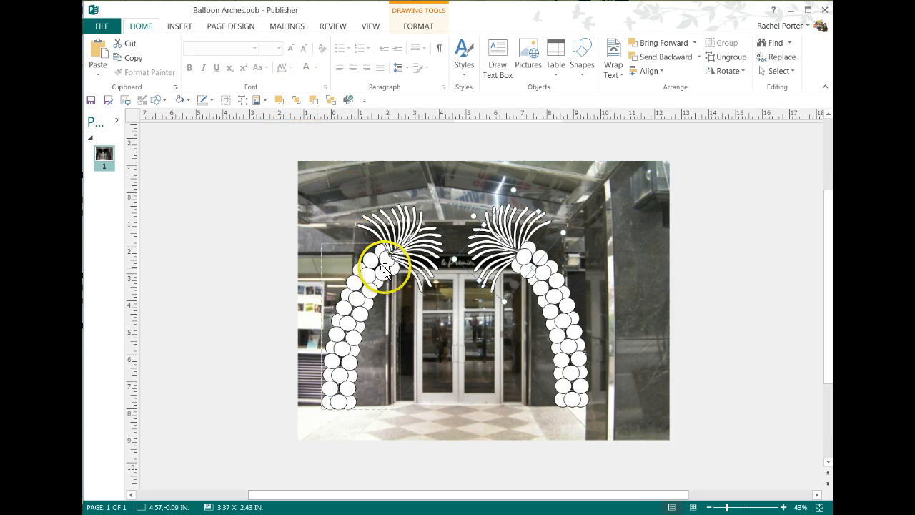
- Bring the left balloon column in front of its spray top
{"action": "left_click", "coordinate": [384, 263]}
{"action": "left_click", "coordinate": [279, 100]}
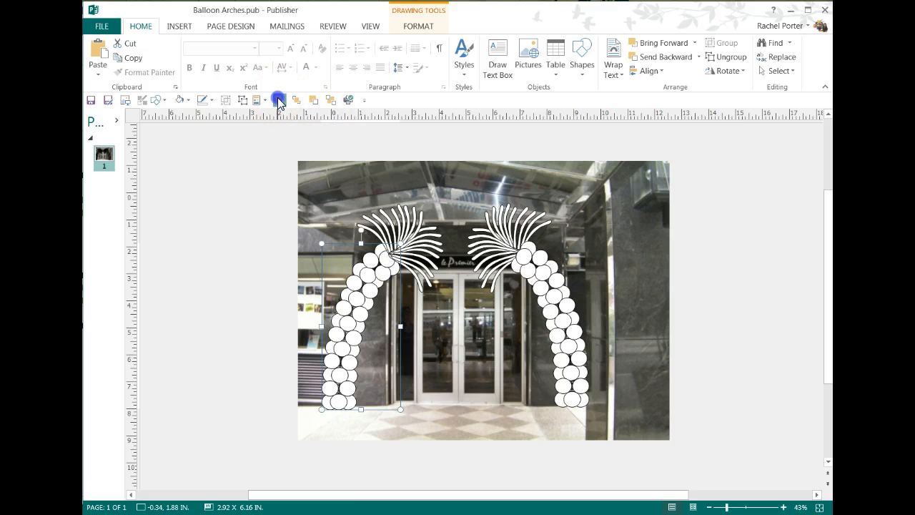
{"action": "left_click", "coordinate": [224, 246]}
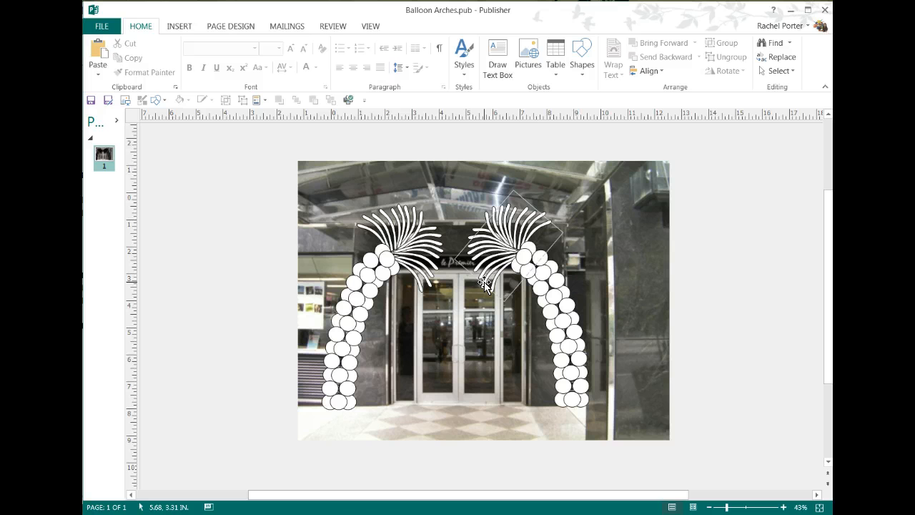
{"action": "left_click", "coordinate": [407, 236]}
{"action": "left_click", "coordinate": [505, 252]}
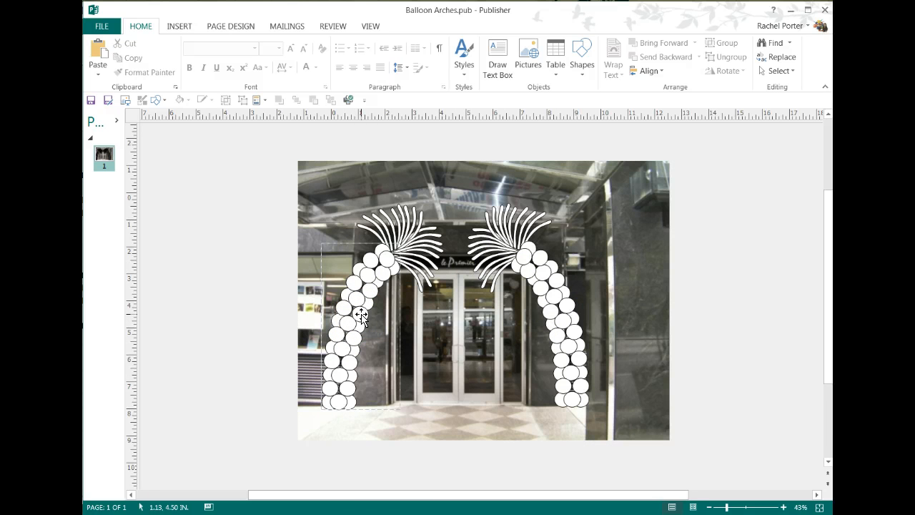
- Check a left-column balloon's width, enter 0.6 as its drawing dimension in the Excel ratios workbook, and return to Publisher
{"action": "left_click", "coordinate": [361, 314]}
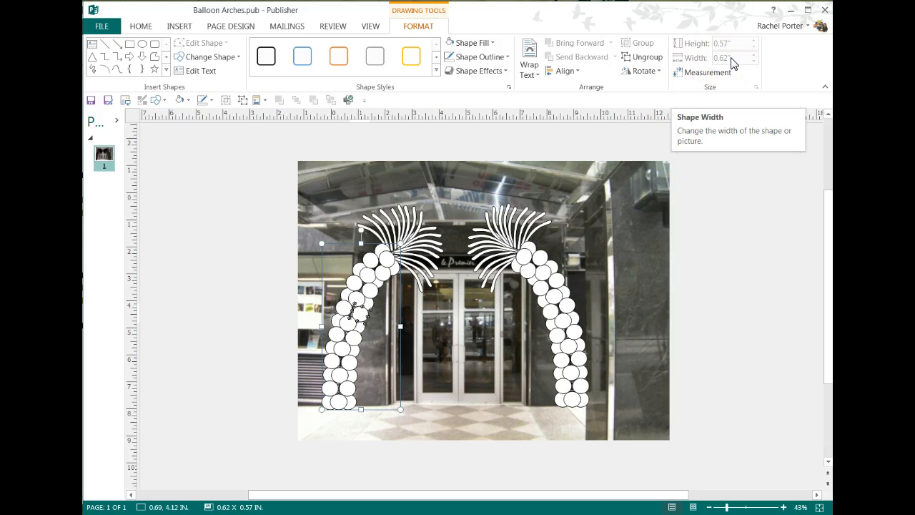
{"action": "key", "text": "alt+Tab"}
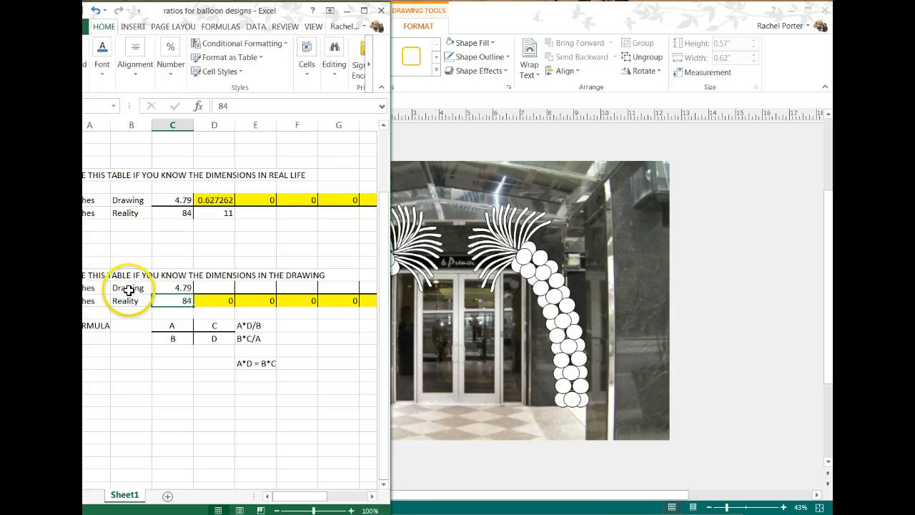
{"action": "left_click", "coordinate": [209, 287]}
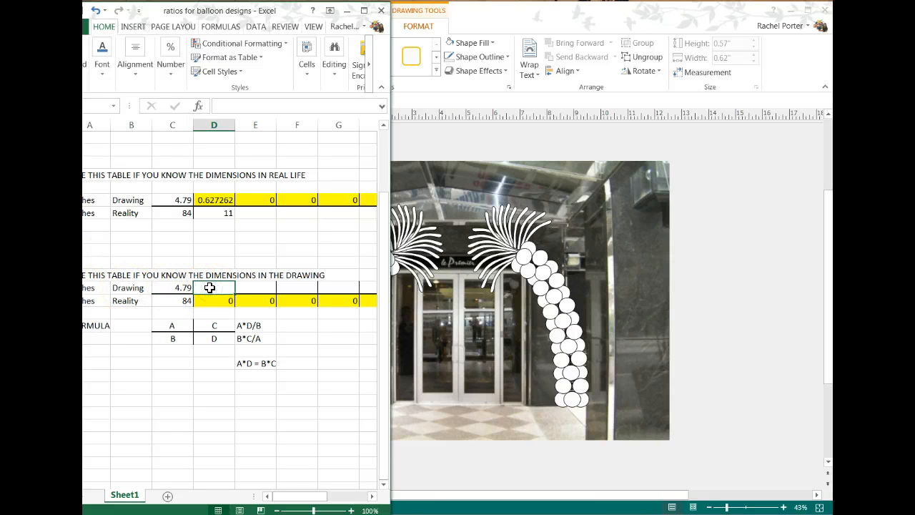
{"action": "type", "text": ".6"}
{"action": "left_click", "coordinate": [206, 297]}
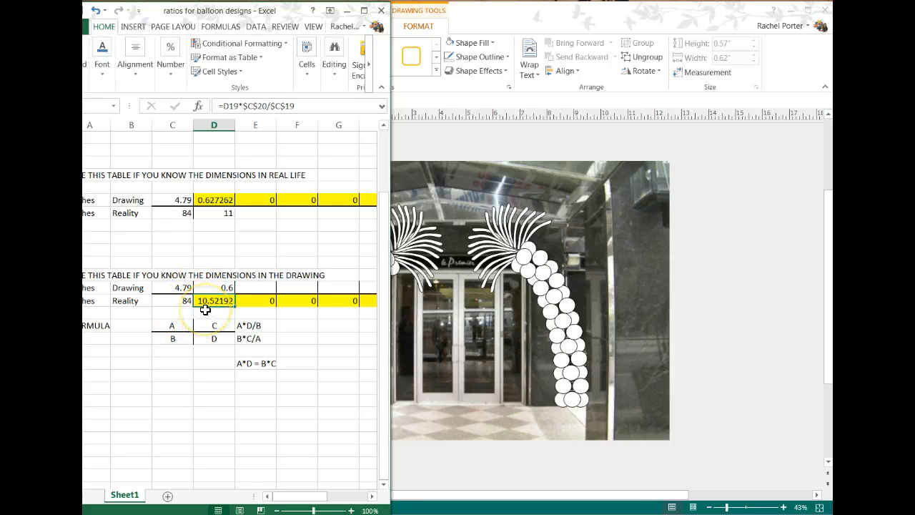
{"action": "left_click", "coordinate": [566, 357]}
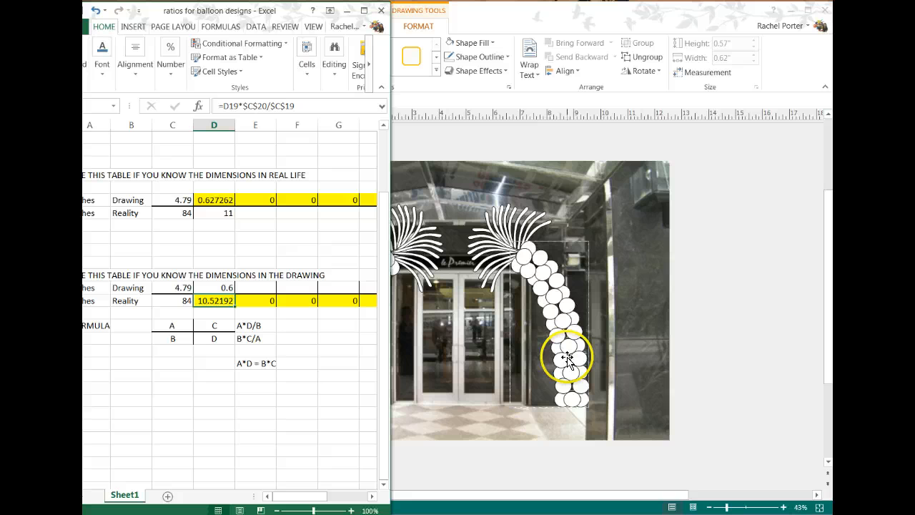
{"action": "left_click", "coordinate": [727, 389]}
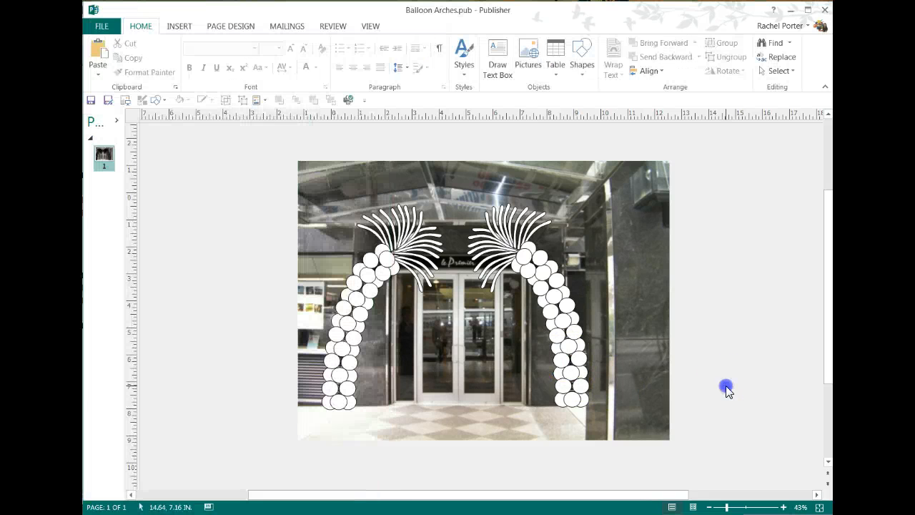
{"action": "mouse_move", "coordinate": [593, 316]}
{"action": "left_mouse_down"}
{"action": "mouse_move", "coordinate": [541, 265]}
{"action": "mouse_move", "coordinate": [567, 398]}
{"action": "left_mouse_up"}
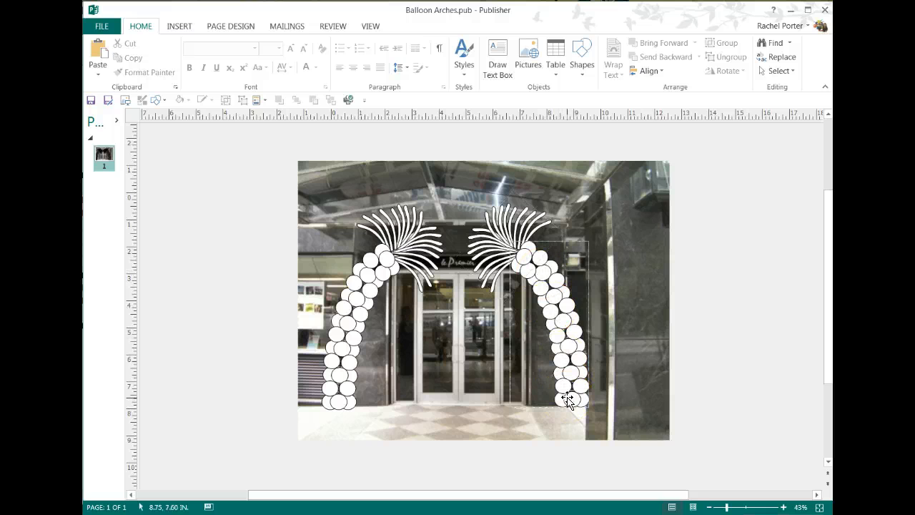
{"action": "left_click", "coordinate": [80, 346]}
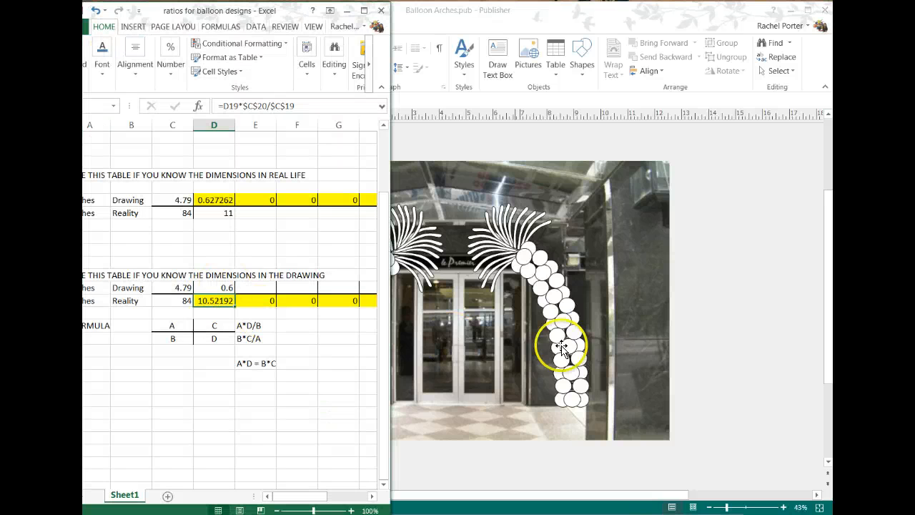
{"action": "left_click", "coordinate": [730, 365]}
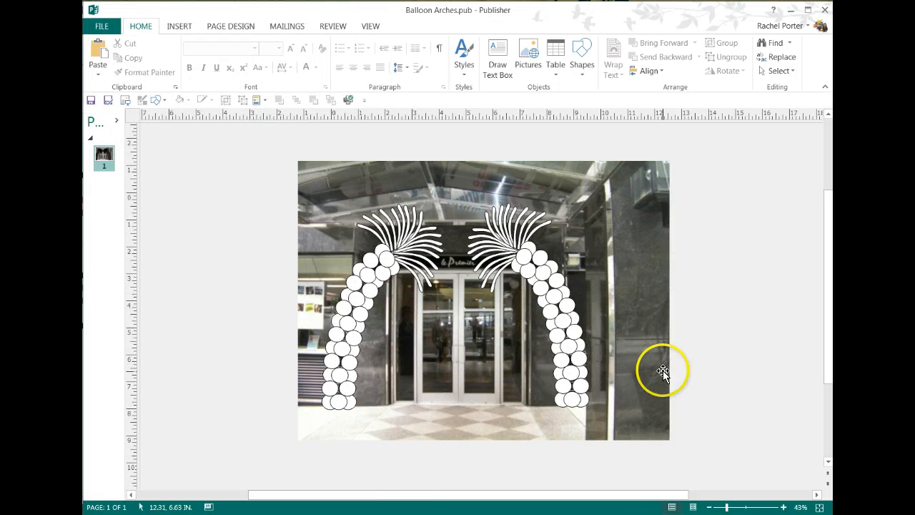
{"action": "left_click", "coordinate": [568, 334]}
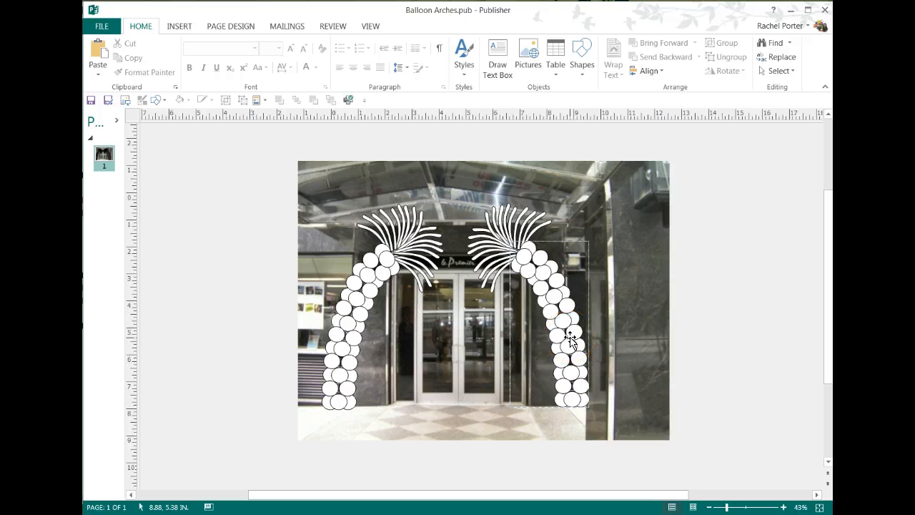
- Ungroup the right balloon column and its spray top, and regroup all their pieces as one object
{"action": "left_click", "coordinate": [569, 262]}
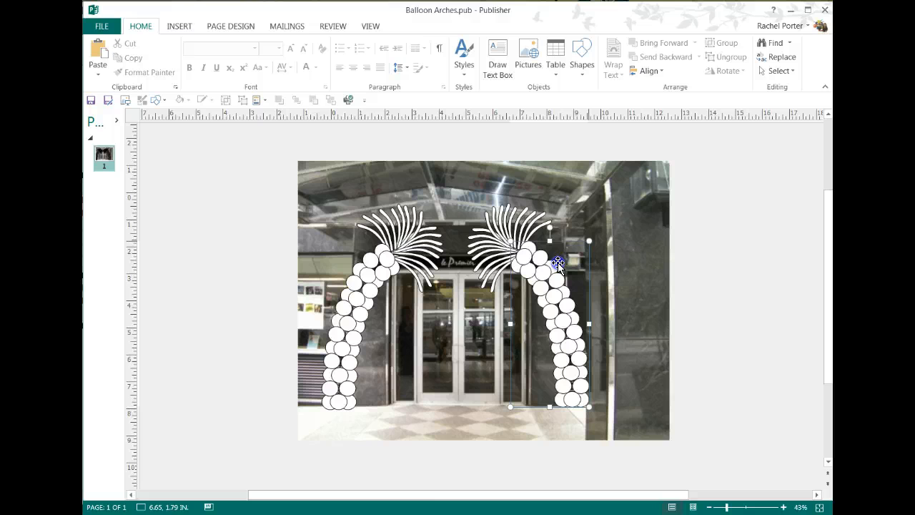
{"action": "left_click", "coordinate": [560, 261]}
{"action": "left_click", "coordinate": [576, 236]}
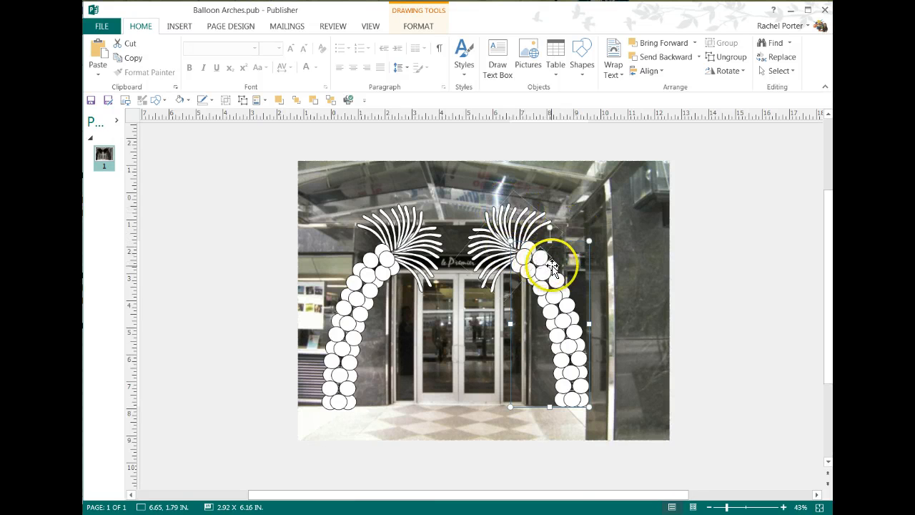
{"action": "left_click", "coordinate": [512, 238]}
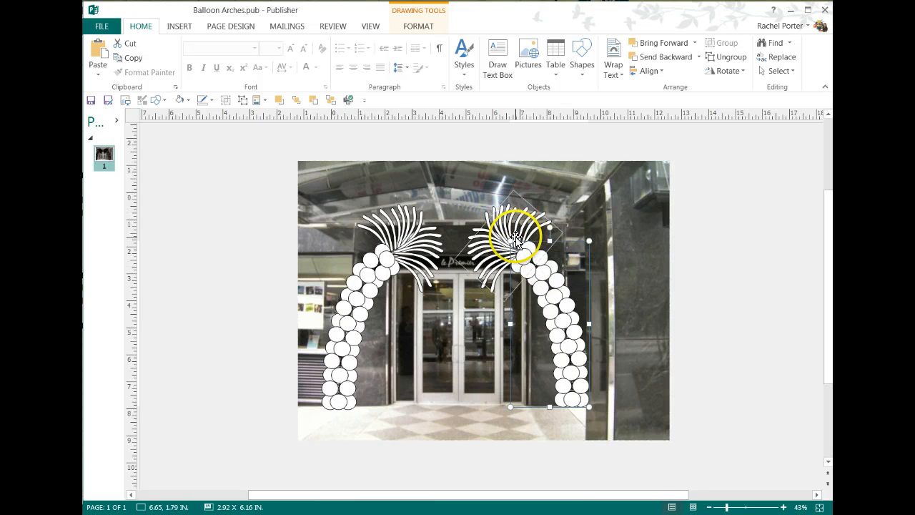
{"action": "left_click", "coordinate": [243, 99]}
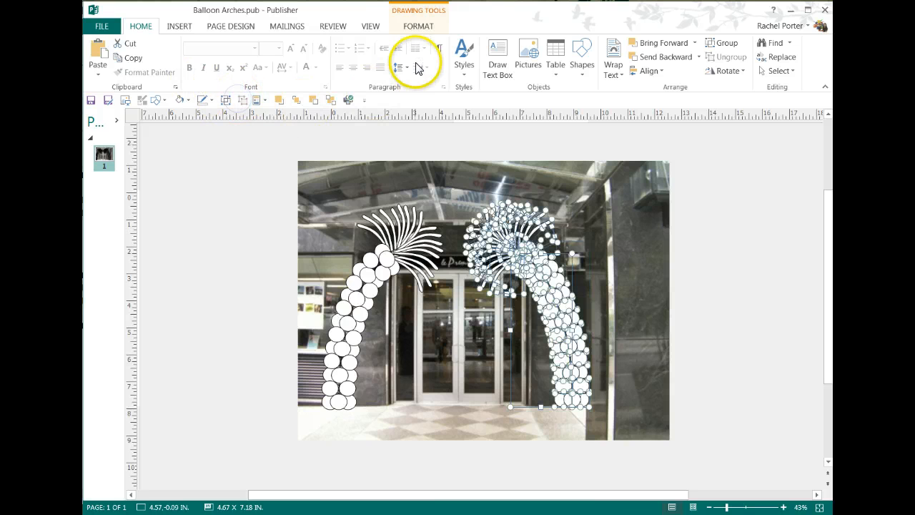
{"action": "left_click", "coordinate": [225, 99]}
- Lock the aspect ratio of the grouped right half of the arch
{"action": "left_click", "coordinate": [417, 27]}
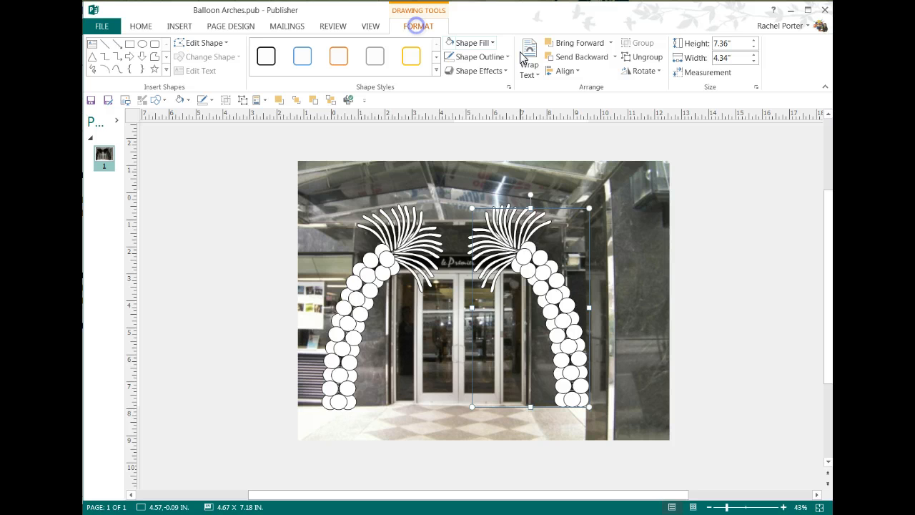
{"action": "left_click", "coordinate": [758, 91]}
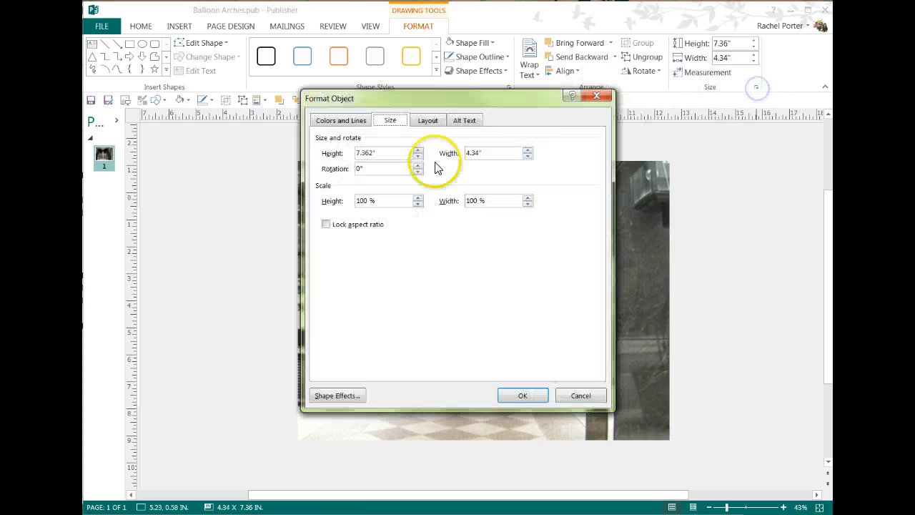
{"action": "left_click", "coordinate": [325, 224]}
{"action": "left_click", "coordinate": [528, 397]}
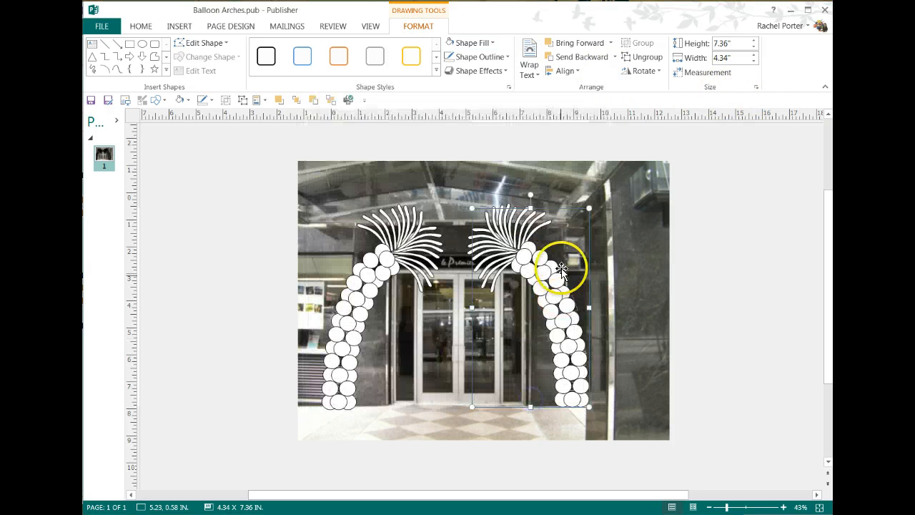
- Try shrinking the right half to about 3.56 x 6.04 in, check a balloon's size, and enlarge the half until that balloon is about 0.59 in wide
{"action": "left_click_drag", "start_coordinate": [471, 208], "coordinate": [494, 243]}
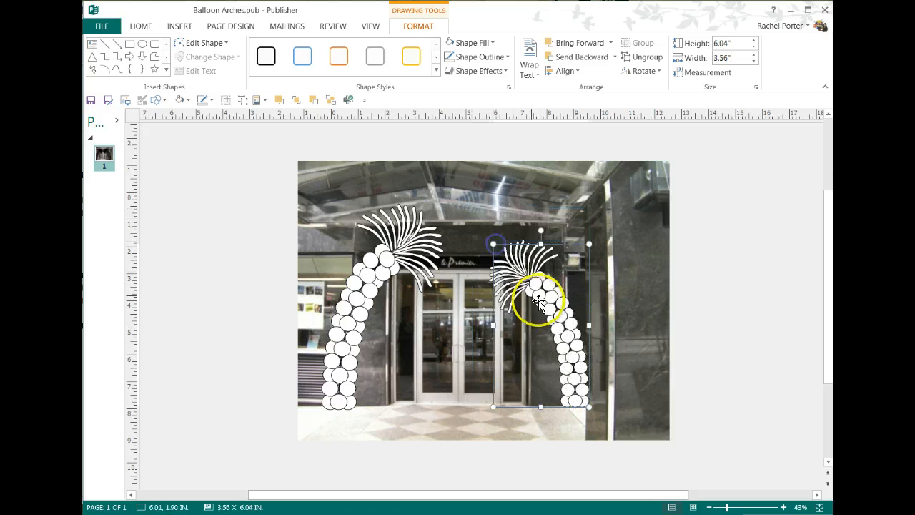
{"action": "left_click", "coordinate": [560, 317]}
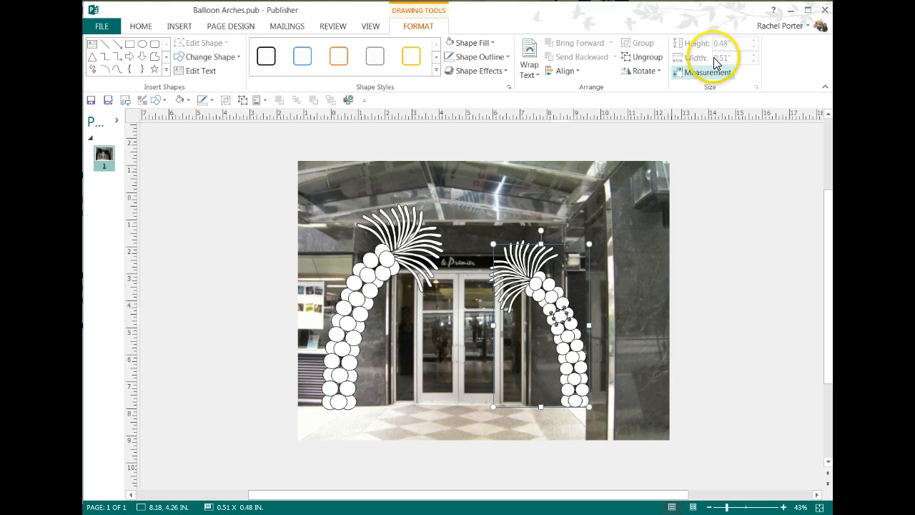
{"action": "left_click_drag", "start_coordinate": [494, 243], "coordinate": [478, 220]}
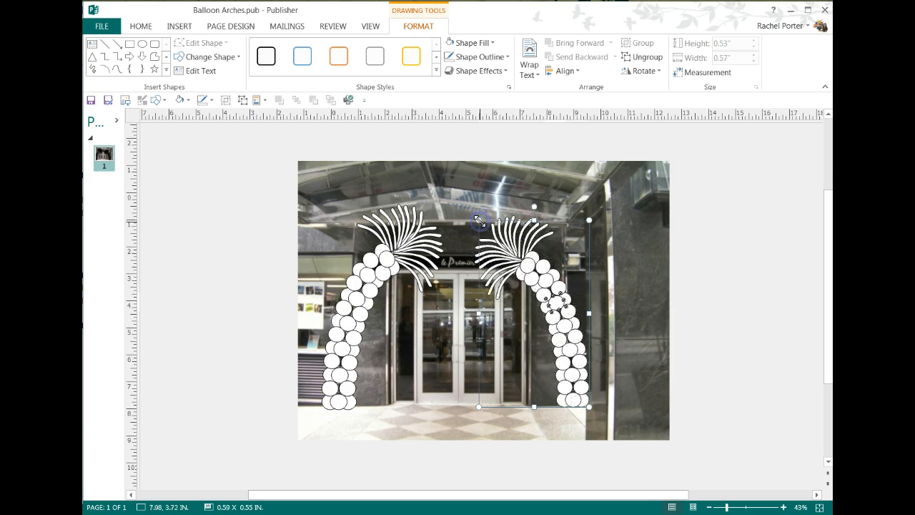
{"action": "left_click", "coordinate": [719, 327]}
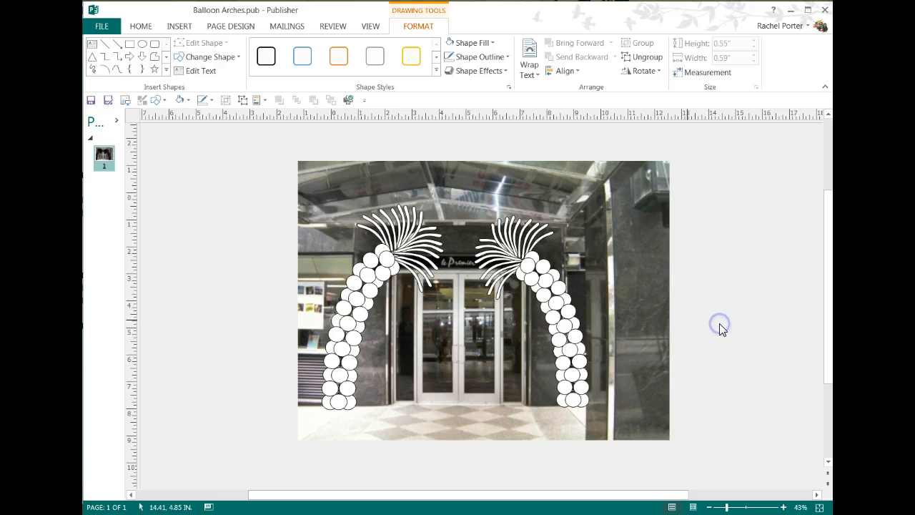
- Consult the Excel ratios table, return to Publisher, and shrink the grouped right half to about 3.56 x 6.04 in, checking a balloon's size
{"action": "left_click", "coordinate": [83, 237]}
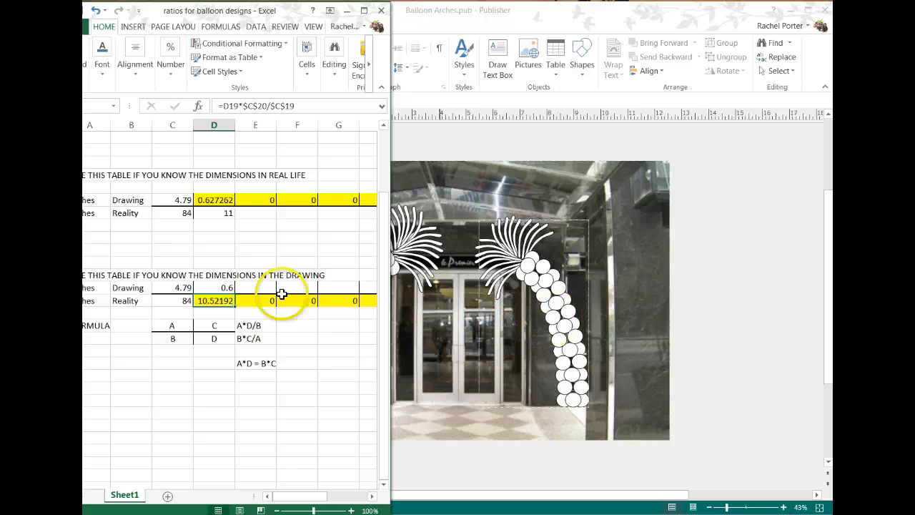
{"action": "left_click", "coordinate": [479, 218]}
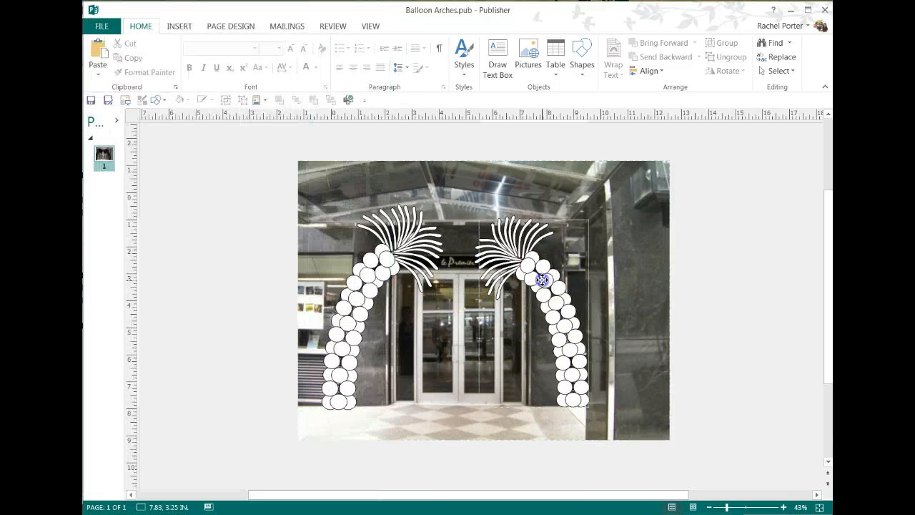
{"action": "left_click_drag", "start_coordinate": [479, 218], "coordinate": [484, 230]}
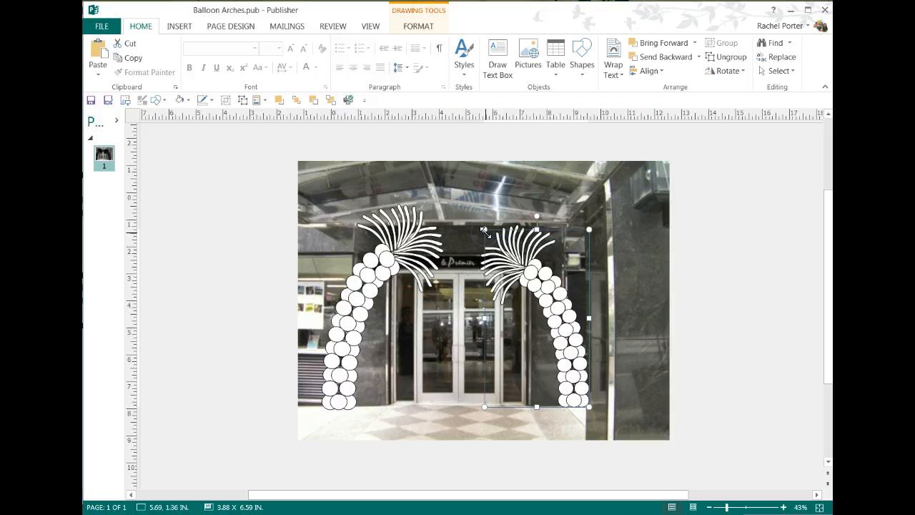
{"action": "left_click", "coordinate": [416, 26]}
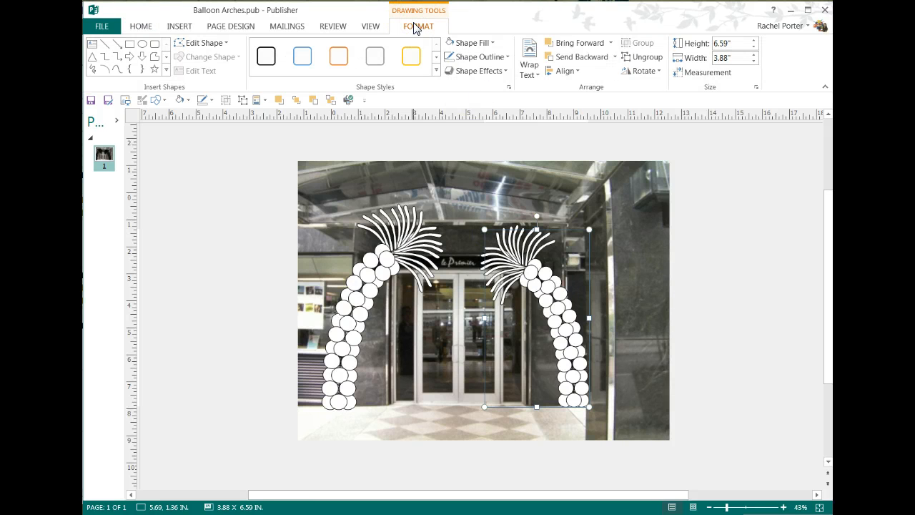
{"action": "left_click", "coordinate": [547, 297]}
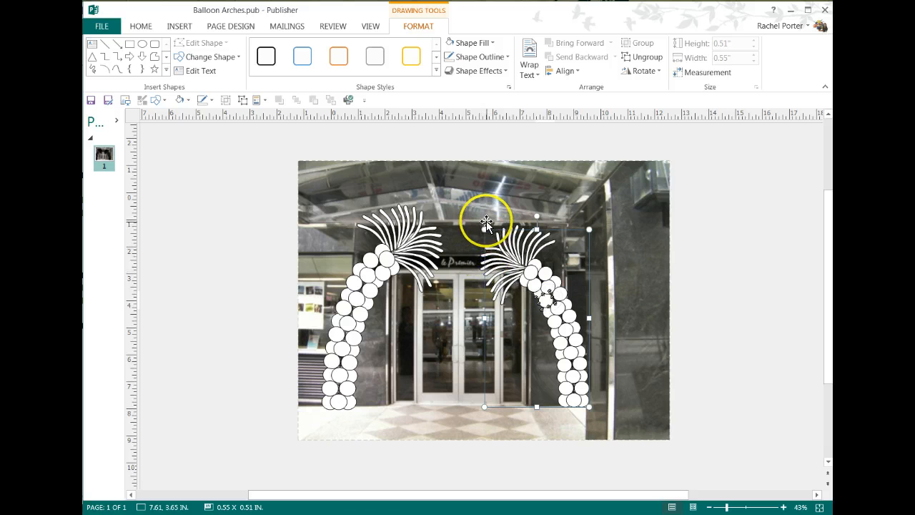
{"action": "left_click_drag", "start_coordinate": [483, 228], "coordinate": [493, 243]}
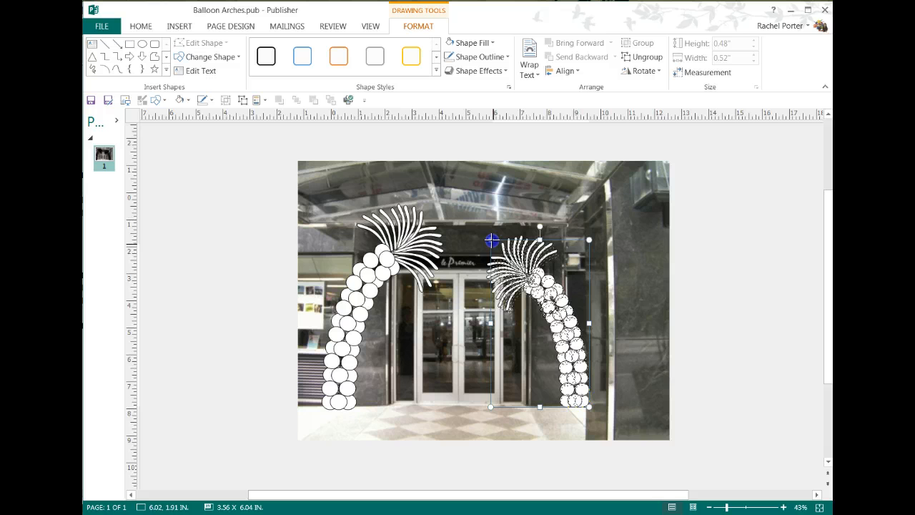
- Regroup the right arch half, move it up and slightly toward the doors, and ungroup it into separate pieces
{"action": "left_click", "coordinate": [244, 100]}
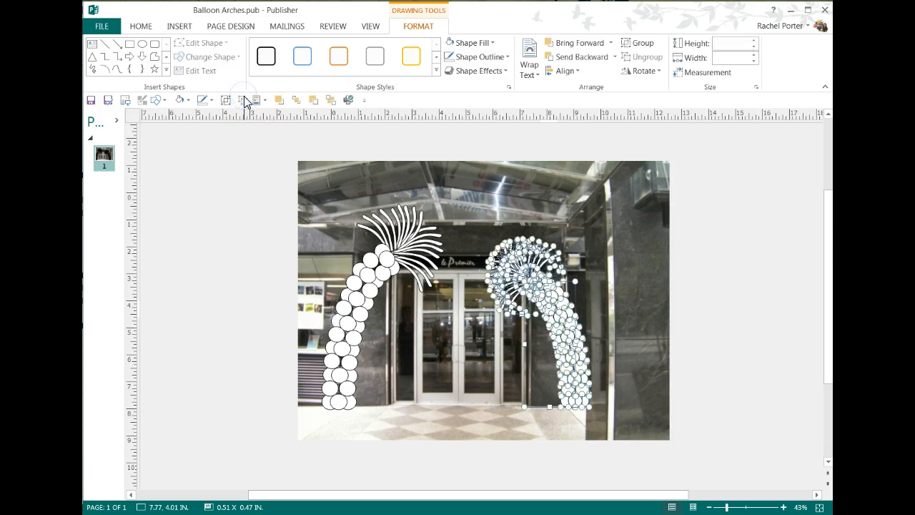
{"action": "left_click", "coordinate": [228, 101]}
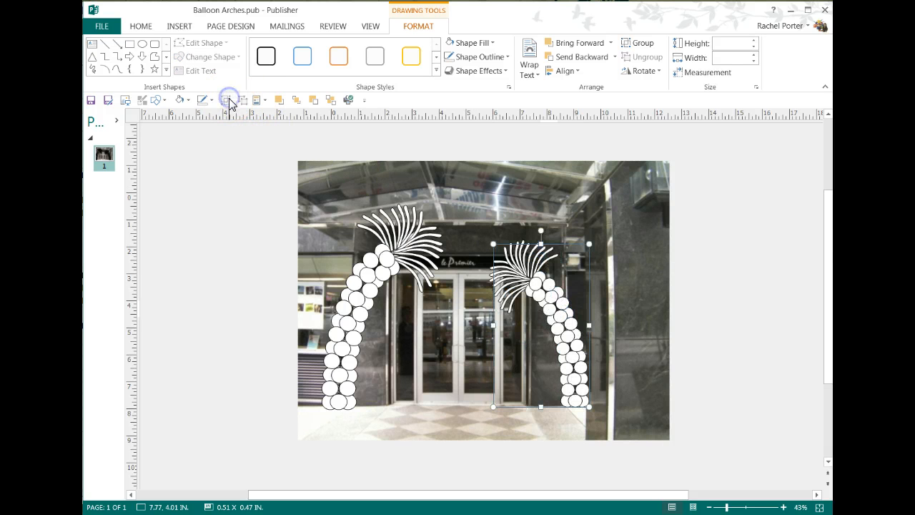
{"action": "left_click", "coordinate": [569, 321]}
{"action": "left_click_drag", "start_coordinate": [570, 322], "coordinate": [564, 311]}
{"action": "left_click", "coordinate": [564, 319]}
{"action": "key", "text": "ctrl+z"}
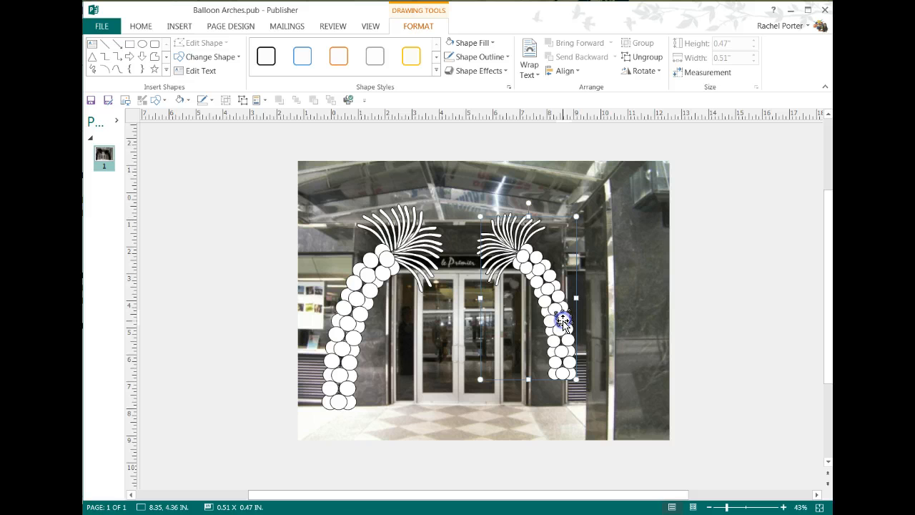
{"action": "left_click", "coordinate": [240, 98]}
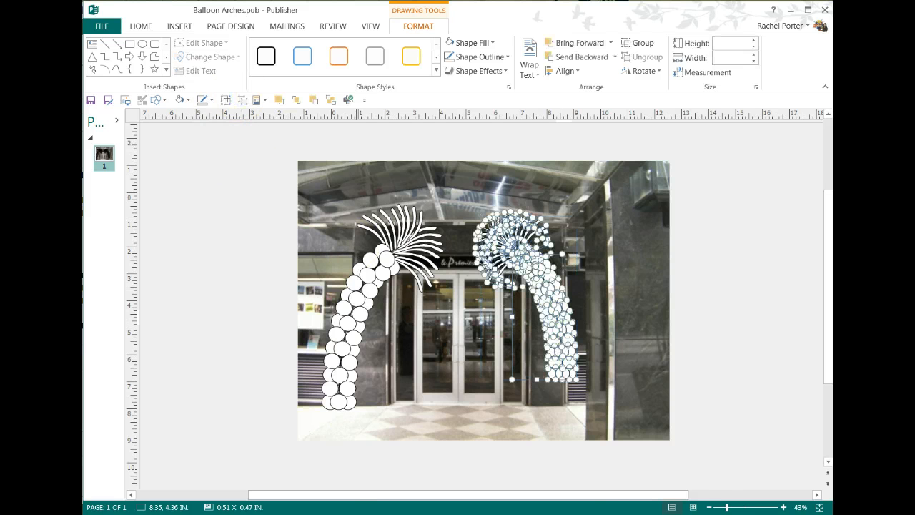
{"action": "left_click", "coordinate": [708, 467]}
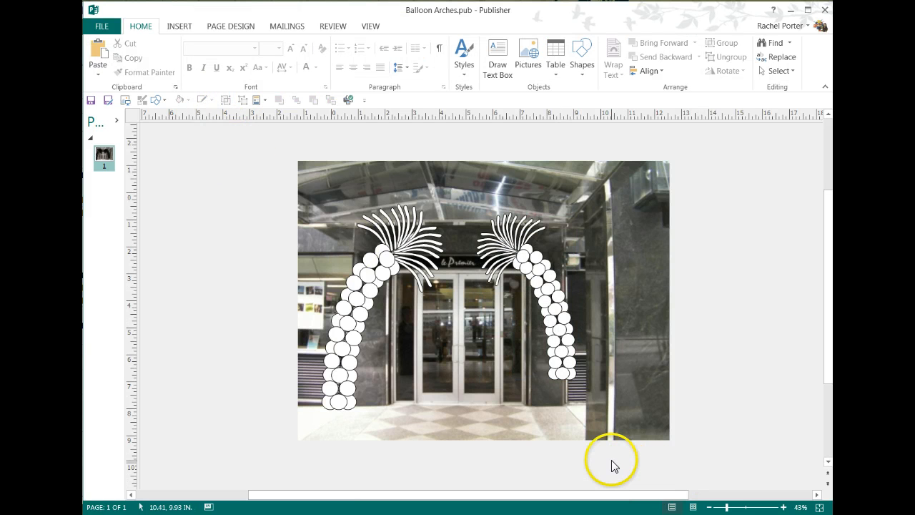
{"action": "left_click", "coordinate": [572, 372]}
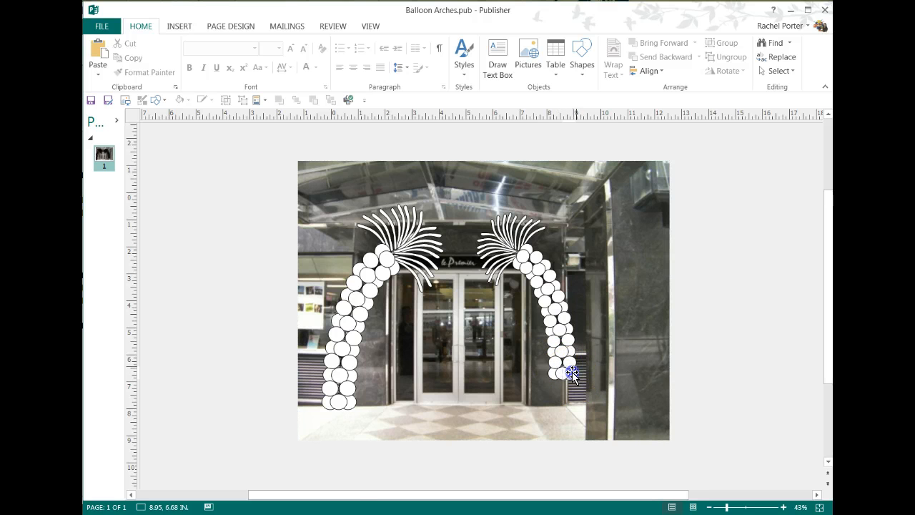
{"action": "left_click", "coordinate": [572, 372]}
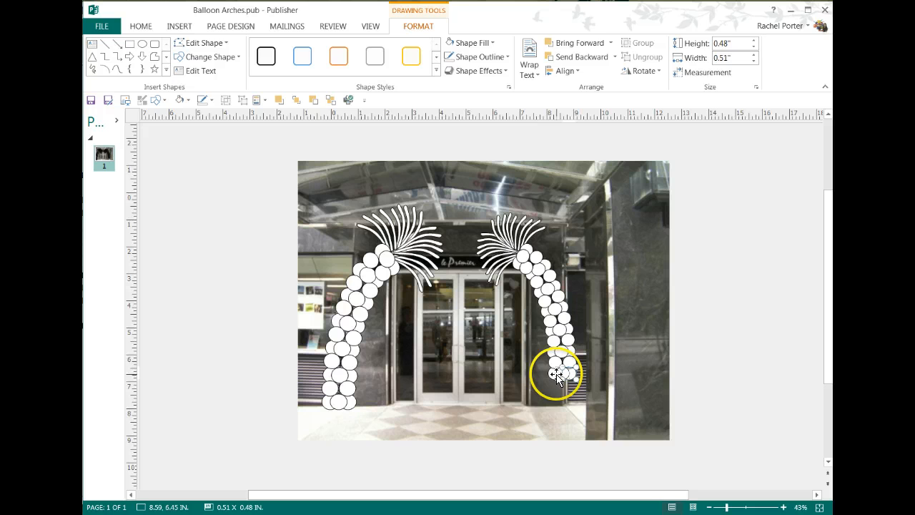
{"action": "left_click", "coordinate": [562, 486]}
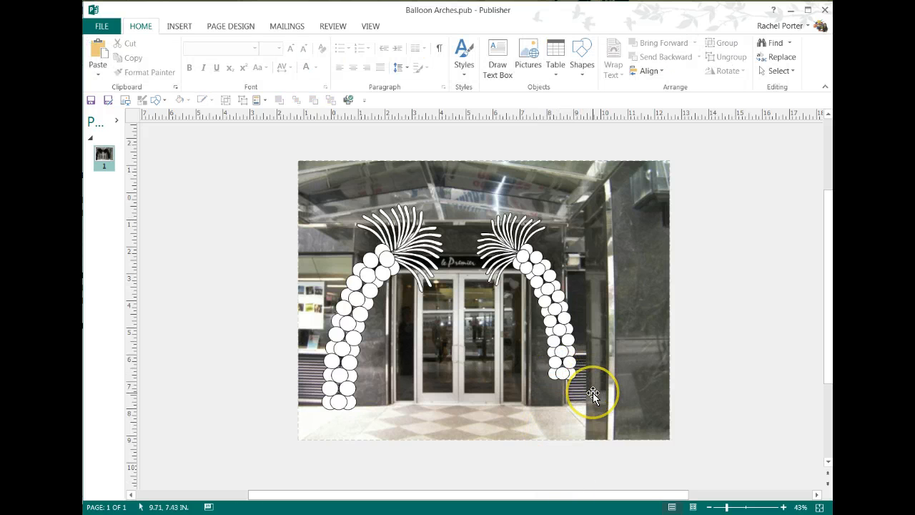
{"action": "left_click", "coordinate": [592, 391]}
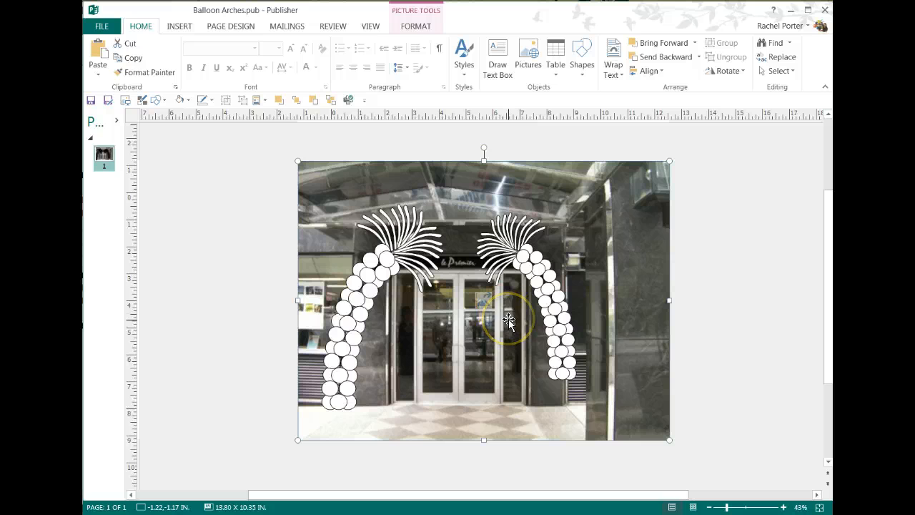
{"action": "left_click", "coordinate": [561, 442]}
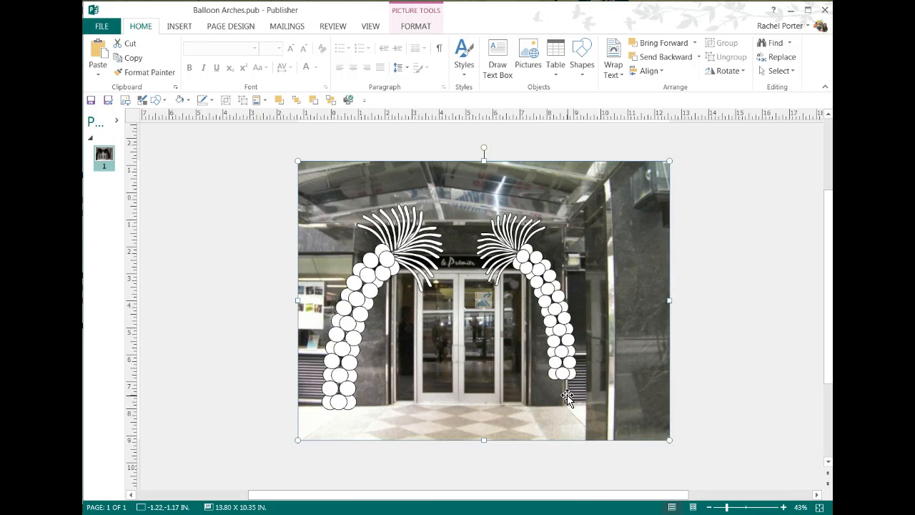
{"action": "left_click", "coordinate": [717, 419]}
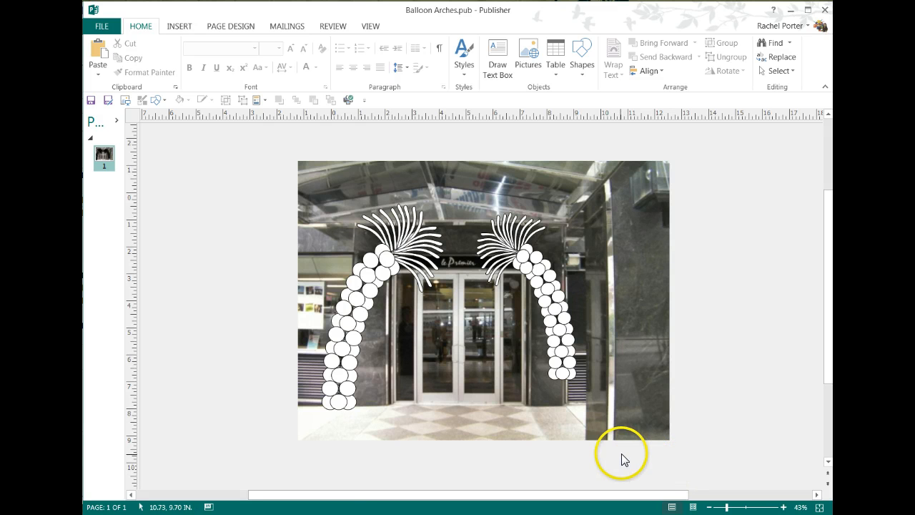
- Copy the lowest balloon rows of the right column, group the copy, and place it directly beneath to extend the column
{"action": "left_click_drag", "start_coordinate": [632, 456], "coordinate": [555, 410]}
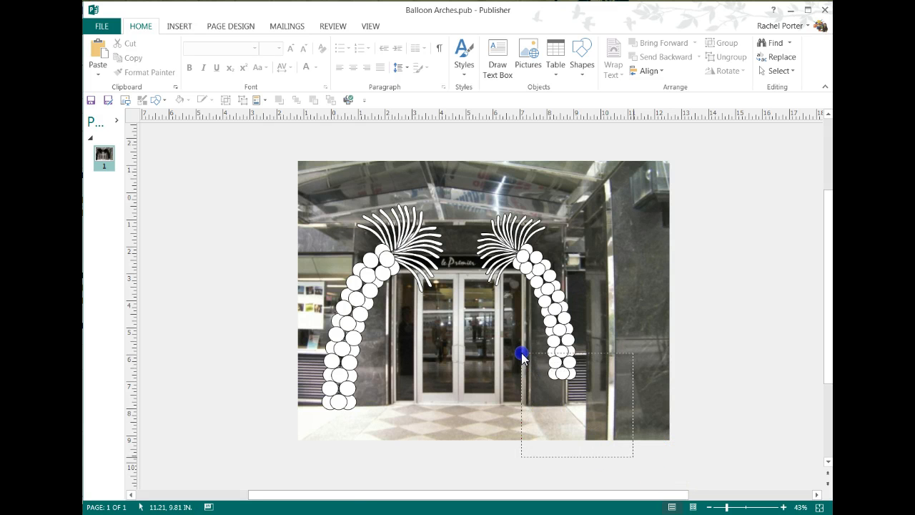
{"action": "left_click_drag", "start_coordinate": [521, 356], "coordinate": [521, 354]}
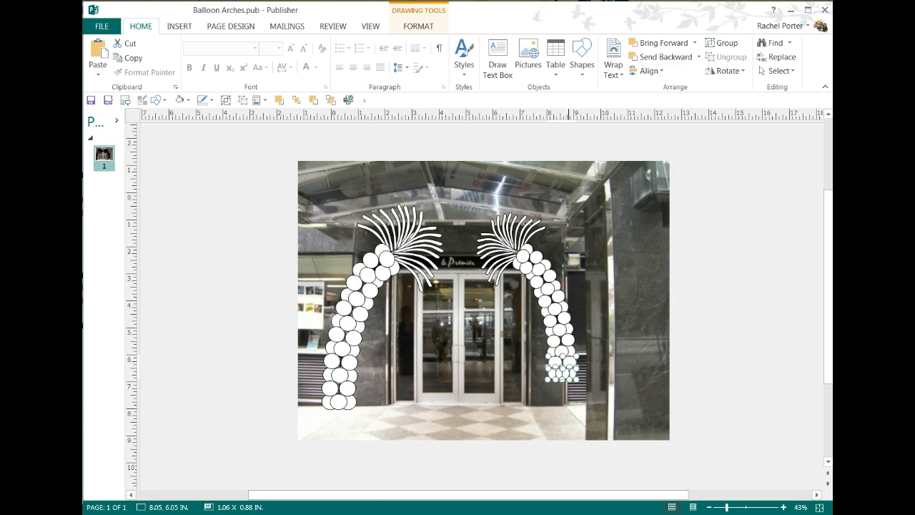
{"action": "left_click", "coordinate": [225, 100]}
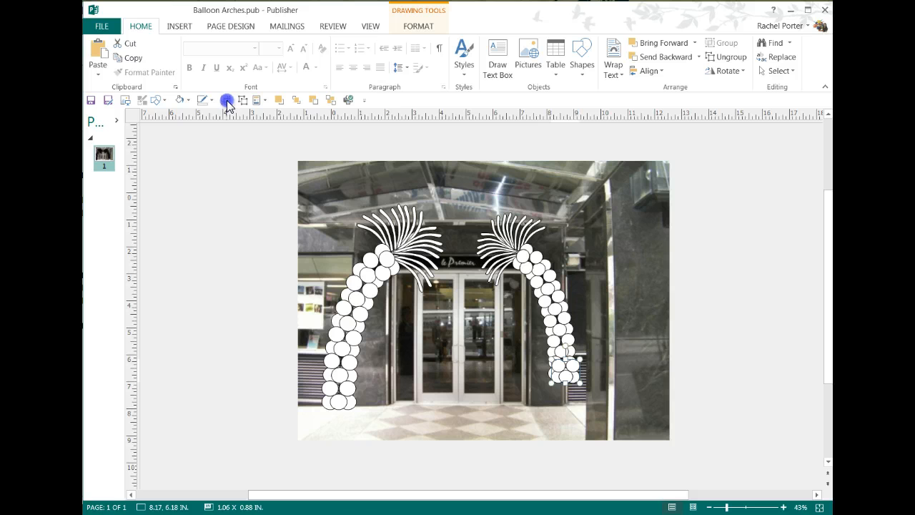
{"action": "left_click_drag", "start_coordinate": [558, 368], "coordinate": [557, 387]}
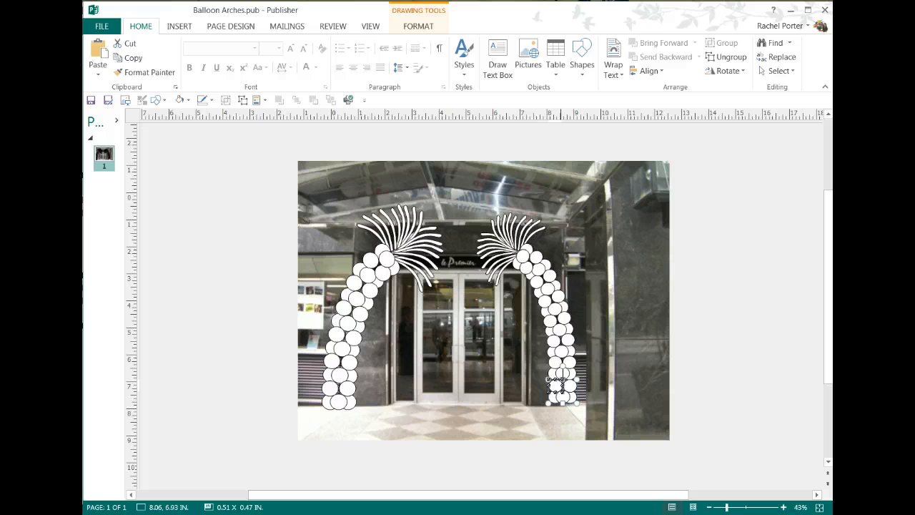
{"action": "left_click", "coordinate": [703, 428]}
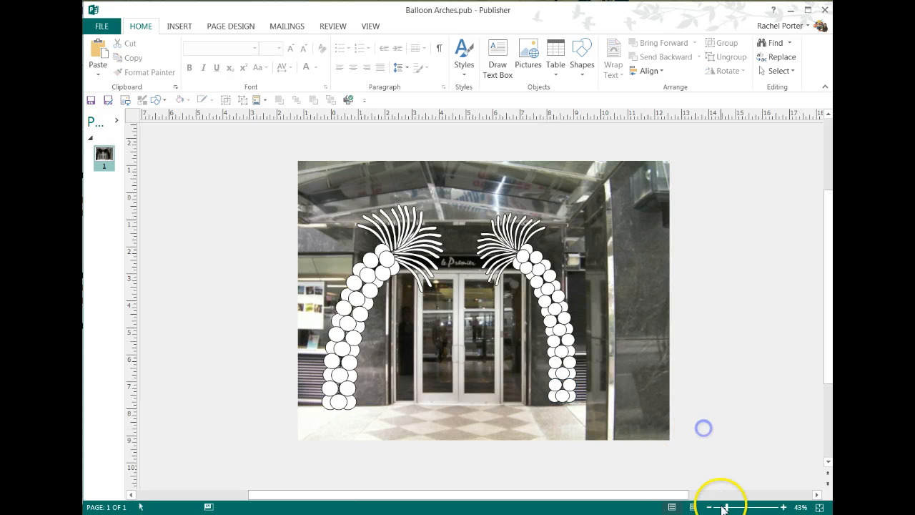
- Place another ungrouped copy of the balloon rows beneath the right column, nudging it down to continue the stacking pattern
{"action": "left_click", "coordinate": [553, 382]}
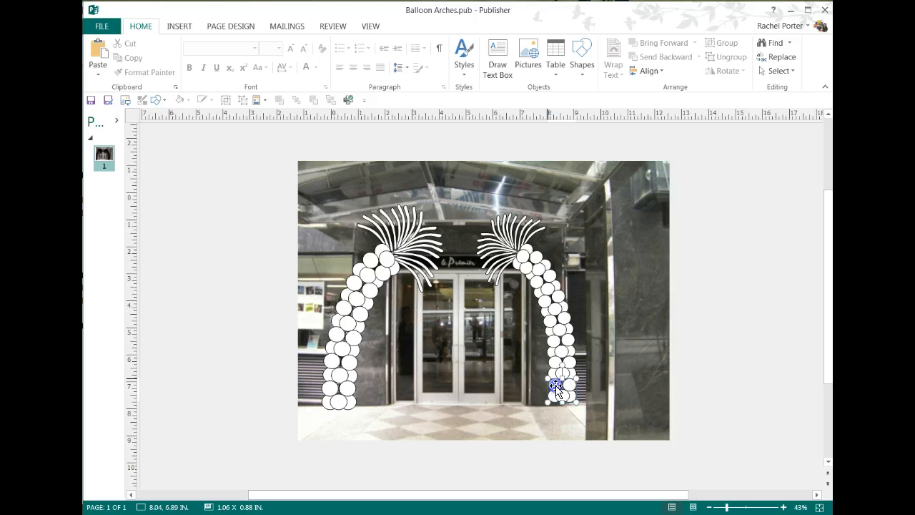
{"action": "mouse_move", "coordinate": [557, 409]}
{"action": "left_mouse_down"}
{"action": "mouse_move", "coordinate": [562, 370]}
{"action": "mouse_move", "coordinate": [552, 404]}
{"action": "left_mouse_up"}
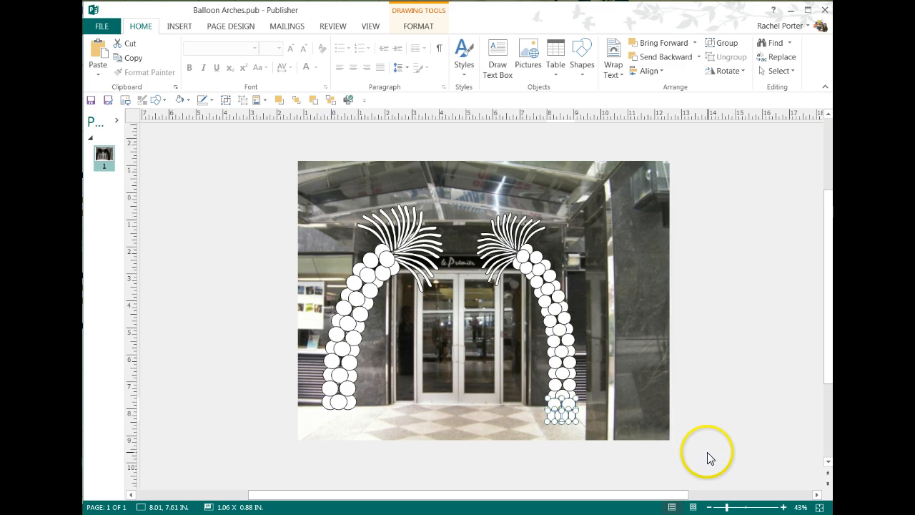
{"action": "key", "text": "Down"}
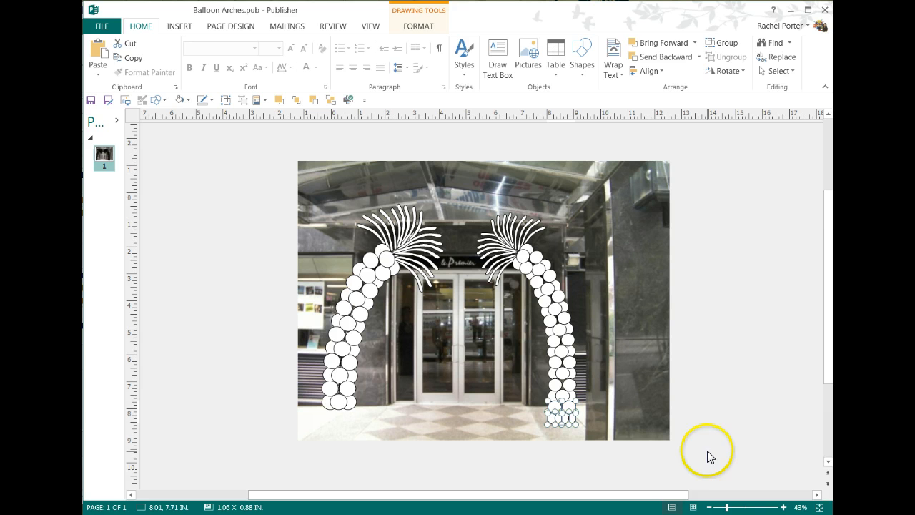
{"action": "left_click", "coordinate": [705, 446]}
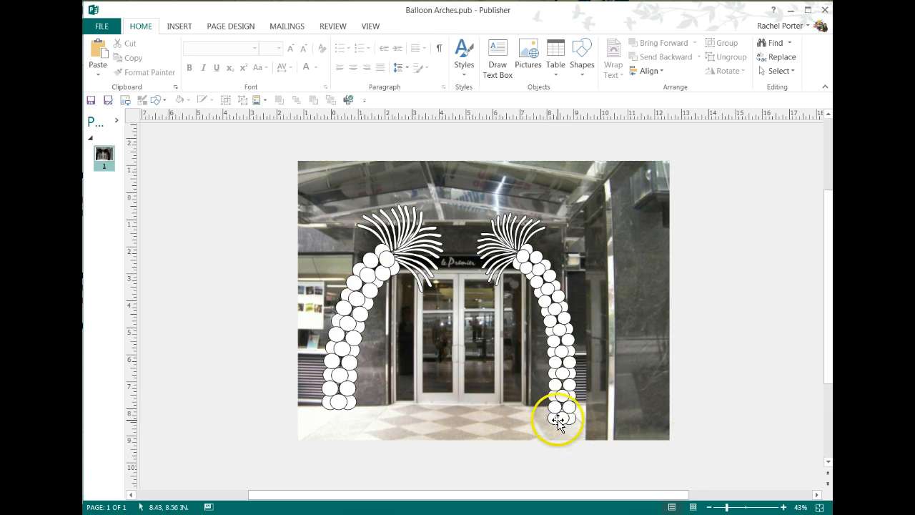
- Delete the surplus lowest row of balloons from the base of the right column
{"action": "left_click", "coordinate": [556, 415]}
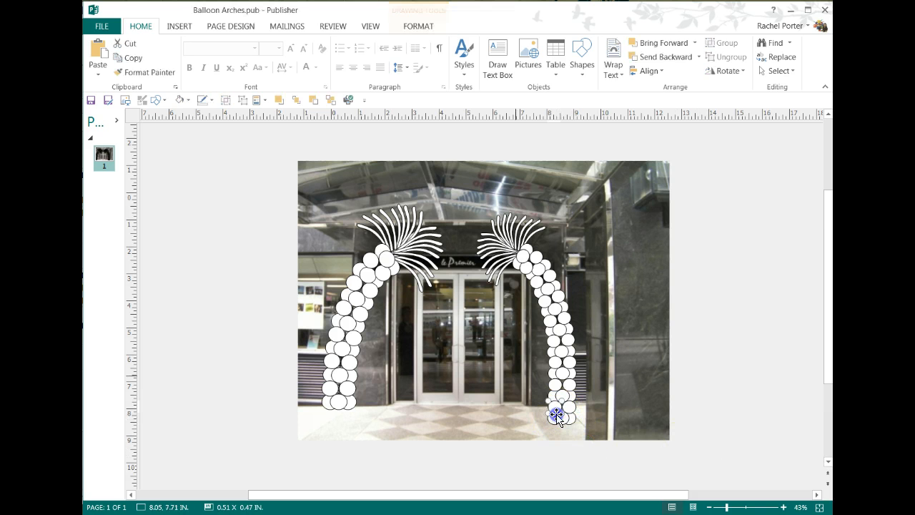
{"action": "left_click", "coordinate": [590, 488]}
{"action": "left_click", "coordinate": [562, 417]}
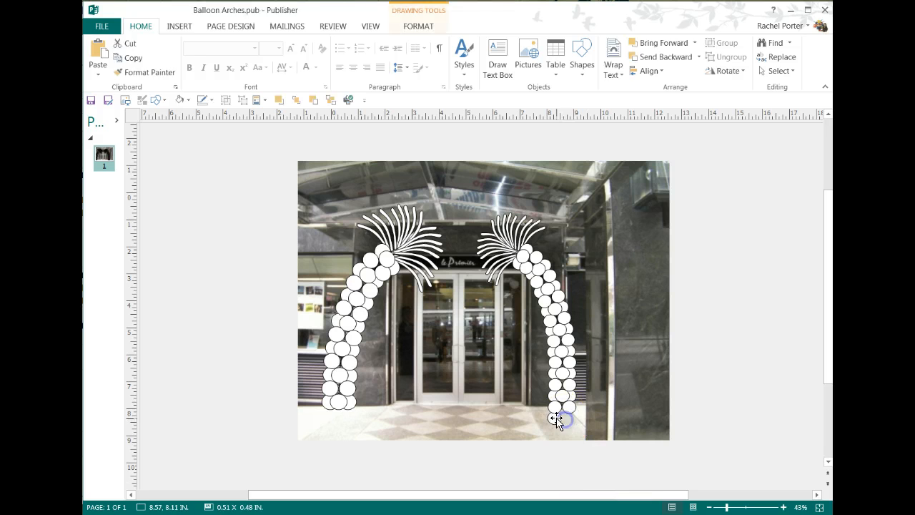
{"action": "key", "text": "Delete"}
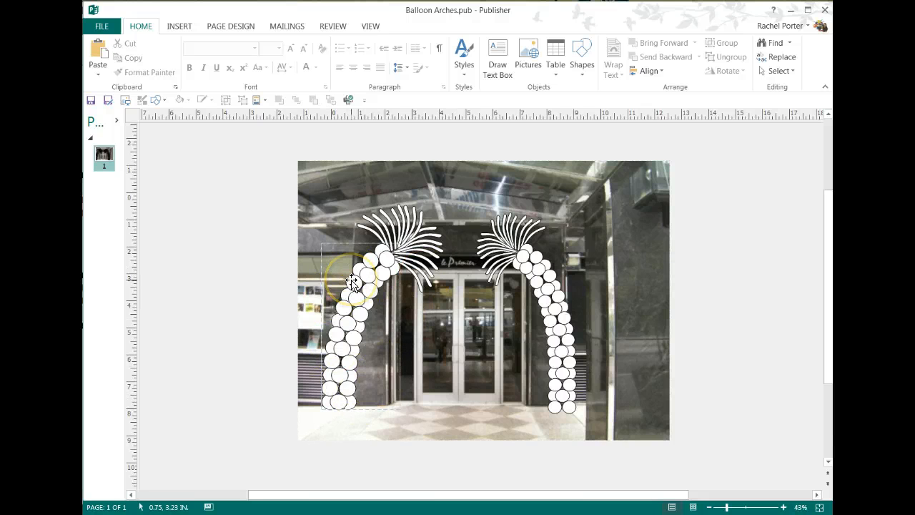
- Check a right-column balloon's width and enter 0.51 as the next drawing dimension in the Excel ratios workbook
{"action": "left_click", "coordinate": [562, 317]}
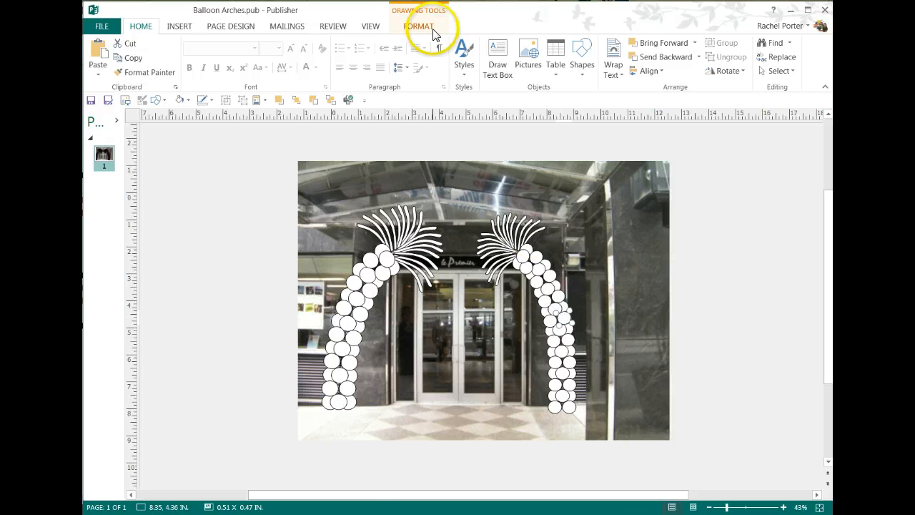
{"action": "left_click", "coordinate": [418, 26]}
{"action": "key", "text": "alt+Tab"}
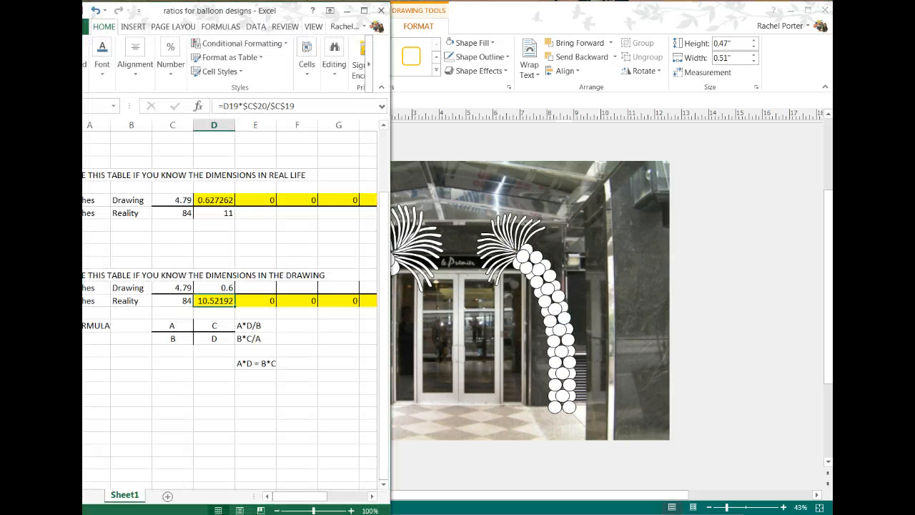
{"action": "left_click", "coordinate": [245, 290]}
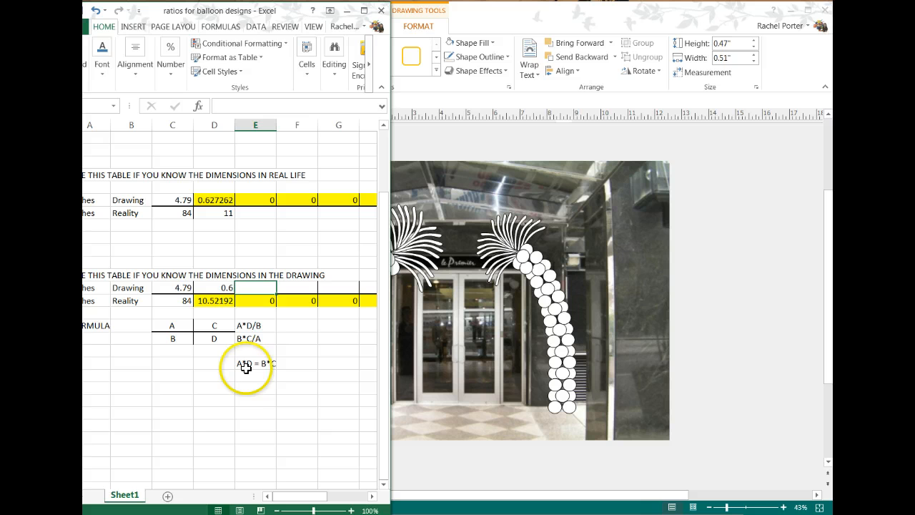
{"action": "type", "text": "0.51"}
{"action": "key", "text": "Return"}
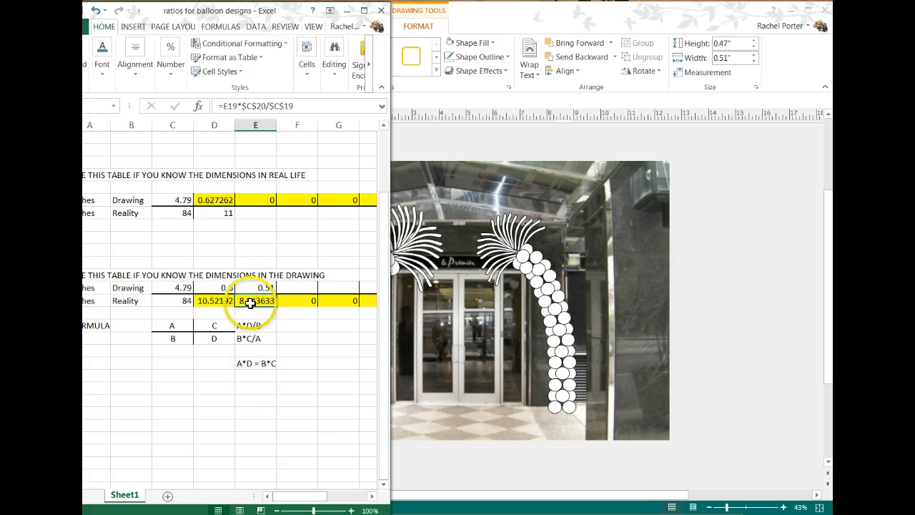
- Switch back to Publisher and group the entrance photo together with both balloon columns and their sprays
{"action": "left_click", "coordinate": [691, 362]}
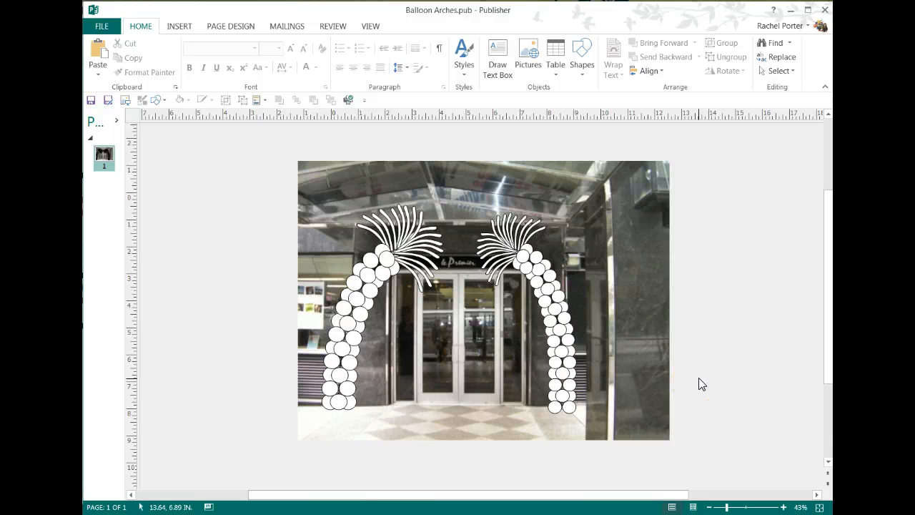
{"action": "left_click_drag", "start_coordinate": [216, 139], "coordinate": [612, 429]}
{"action": "left_click_drag", "start_coordinate": [742, 463], "coordinate": [741, 463]}
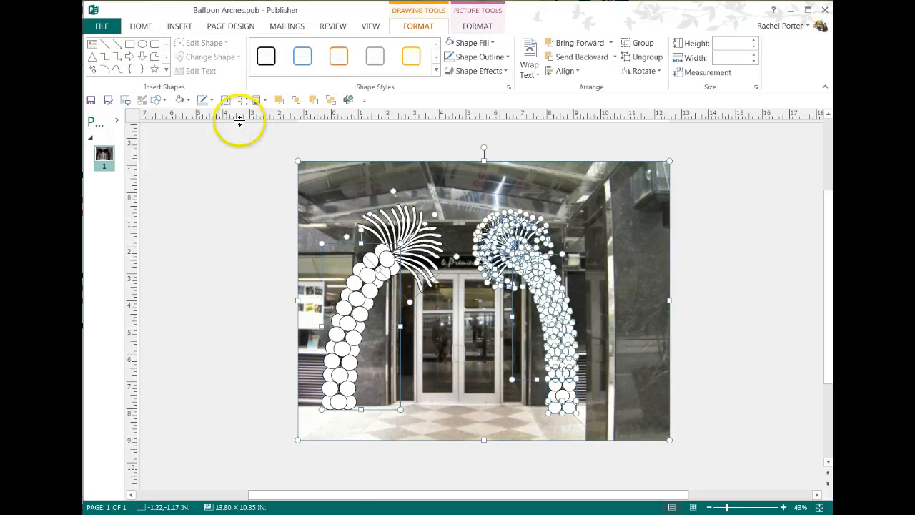
{"action": "left_click", "coordinate": [224, 100]}
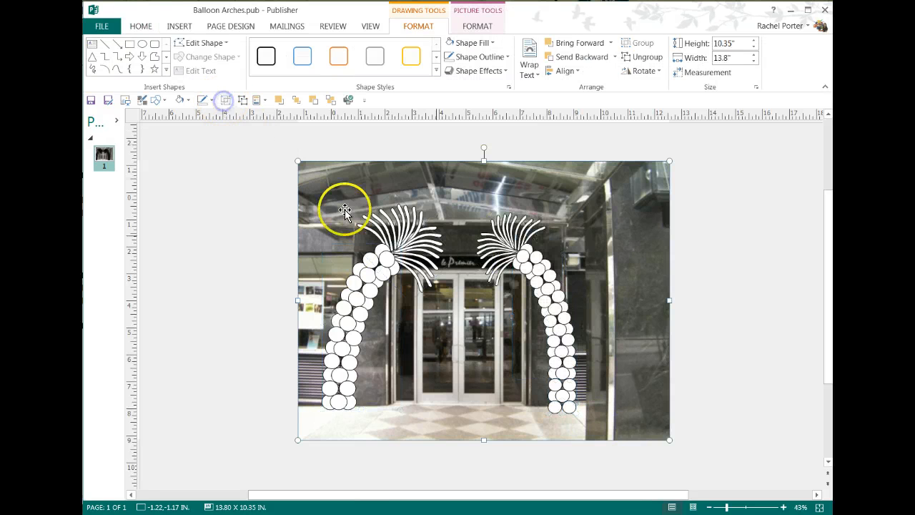
{"action": "right_click", "coordinate": [463, 239]}
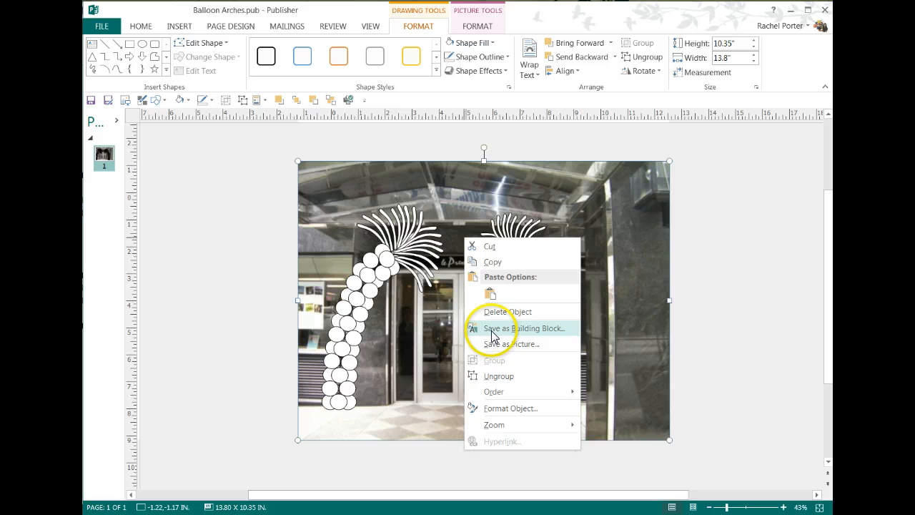
{"action": "left_click", "coordinate": [214, 224]}
{"action": "left_click", "coordinate": [371, 257]}
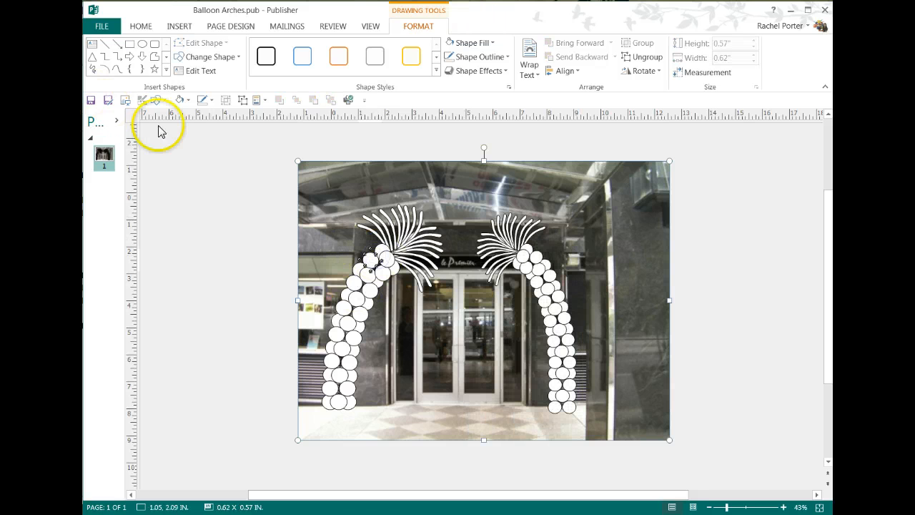
- Save the grouped design as a JPEG named "columns with fronds" in the example folder on the desktop
{"action": "left_click", "coordinate": [333, 201]}
{"action": "left_click", "coordinate": [108, 101]}
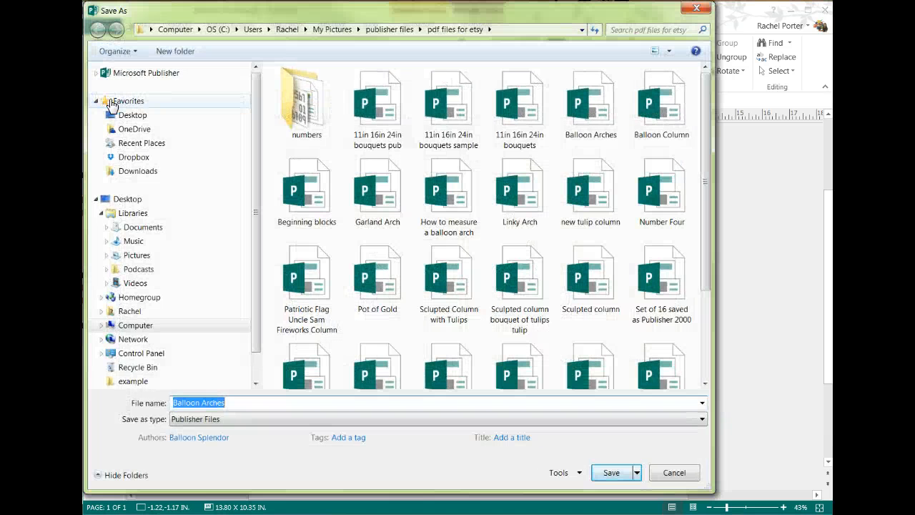
{"action": "left_click", "coordinate": [128, 115]}
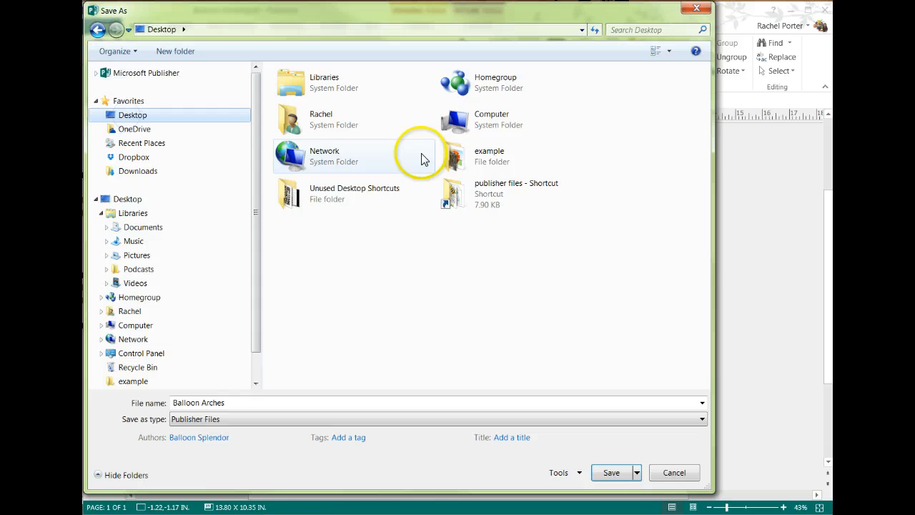
{"action": "double_click", "coordinate": [470, 164]}
{"action": "left_click", "coordinate": [249, 419]}
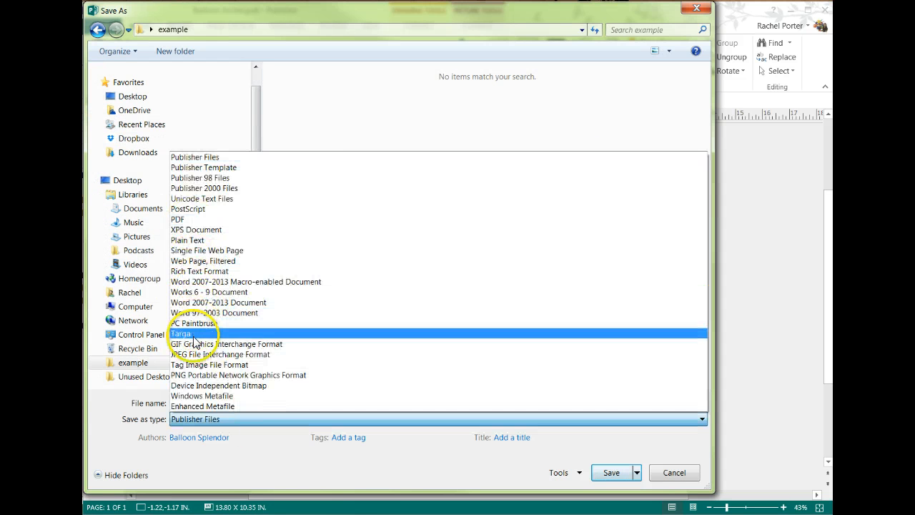
{"action": "left_click", "coordinate": [194, 354]}
{"action": "left_click", "coordinate": [245, 400]}
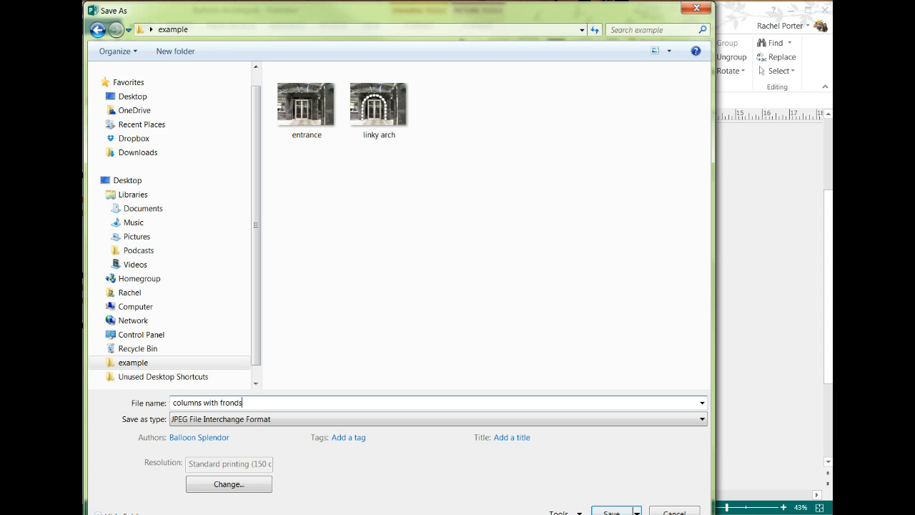
{"action": "left_click", "coordinate": [608, 510]}
- Ungroup the saved design and delete both balloon columns and their sprays, keeping only the entrance photo
{"action": "left_click", "coordinate": [377, 247]}
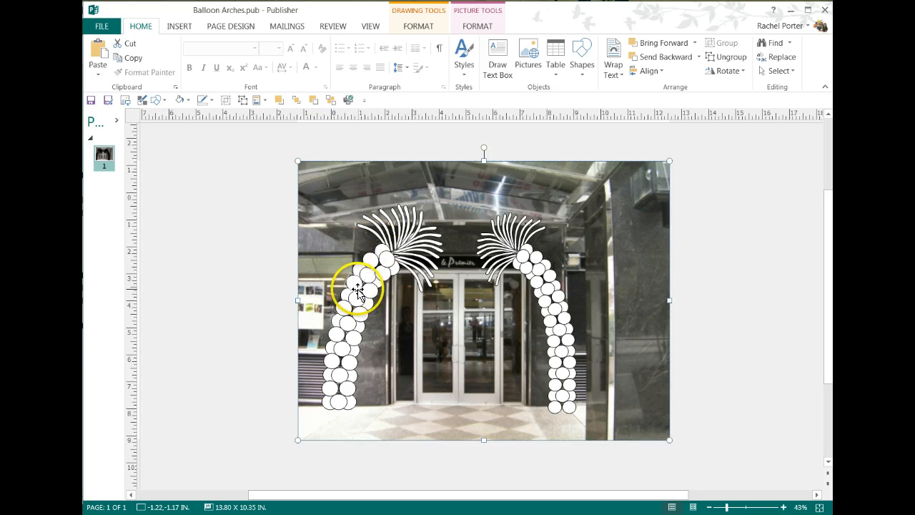
{"action": "left_click", "coordinate": [243, 102]}
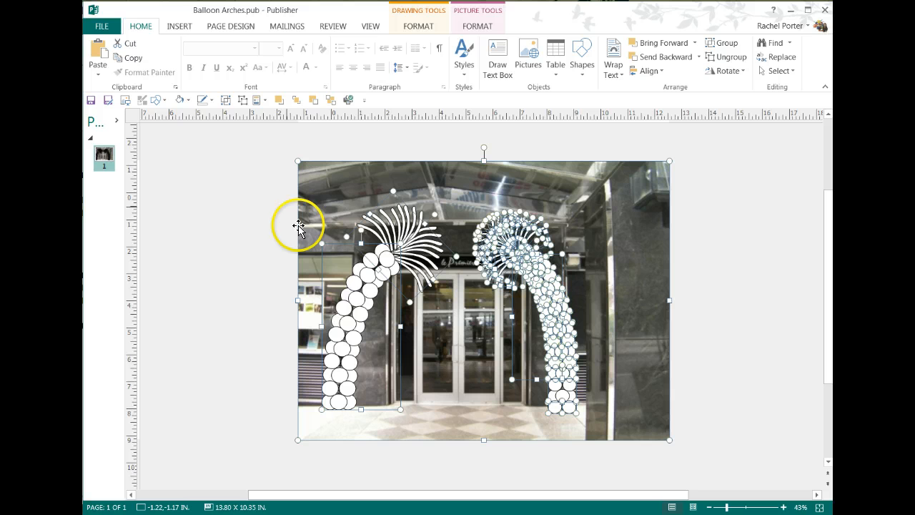
{"action": "left_click", "coordinate": [353, 280], "text": "shift"}
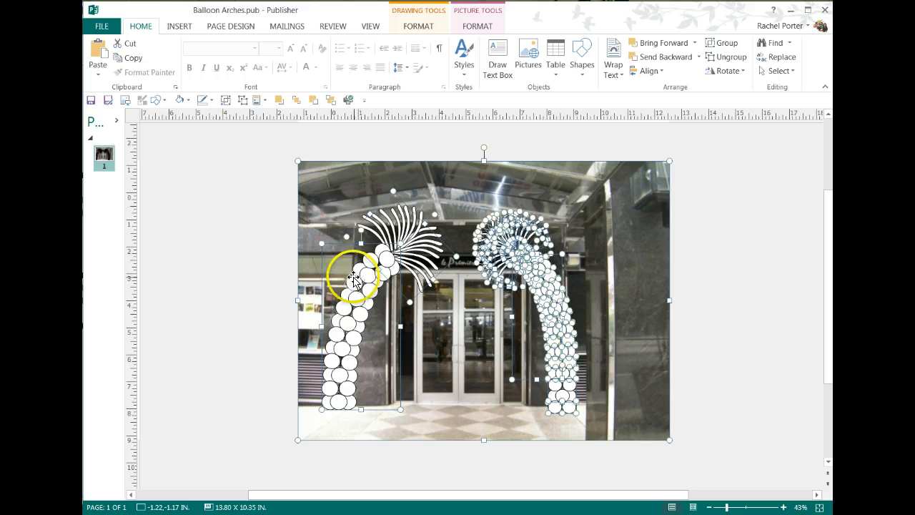
{"action": "left_click", "coordinate": [225, 283]}
{"action": "left_click_drag", "start_coordinate": [195, 185], "coordinate": [541, 409]}
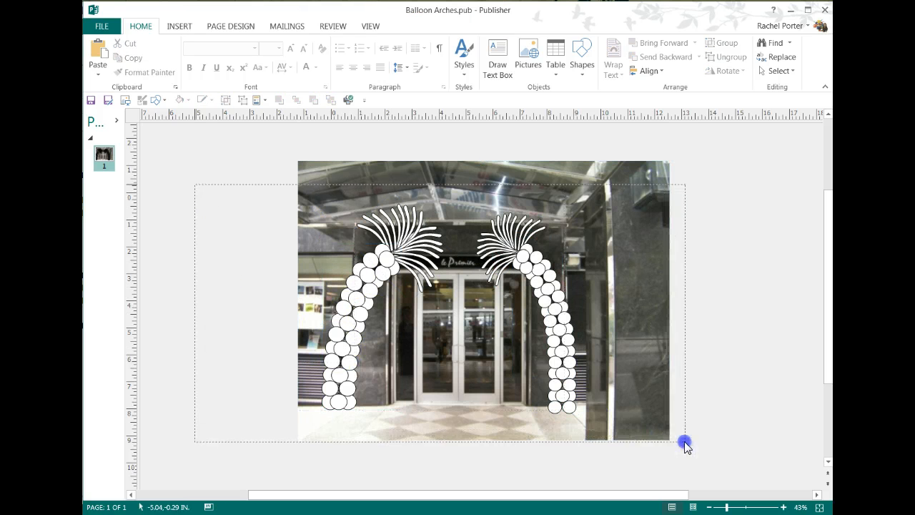
{"action": "left_click_drag", "start_coordinate": [684, 444], "coordinate": [686, 442]}
{"action": "key", "text": "Delete"}
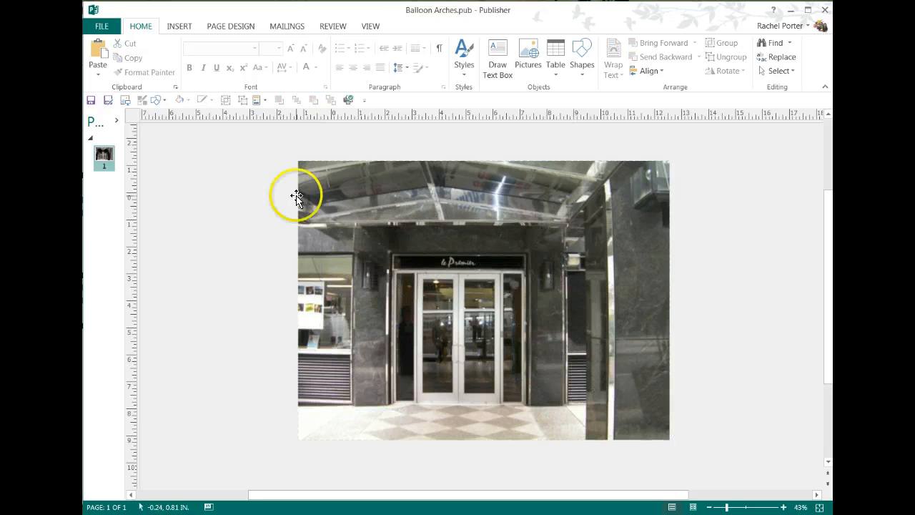
- Insert the square balloon arch from the page parts and enlarge it to about 6.92 by 6.85 inches around the doorway
{"action": "left_click", "coordinate": [257, 100]}
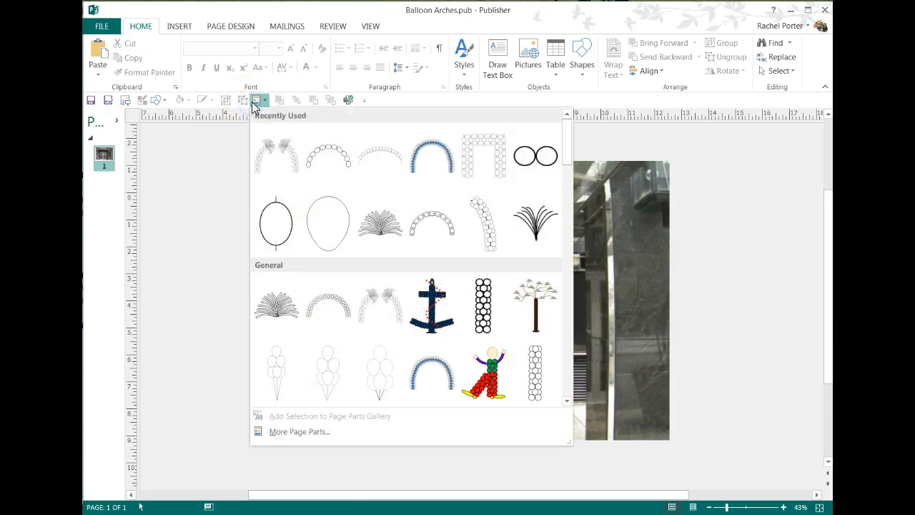
{"action": "left_click", "coordinate": [463, 153]}
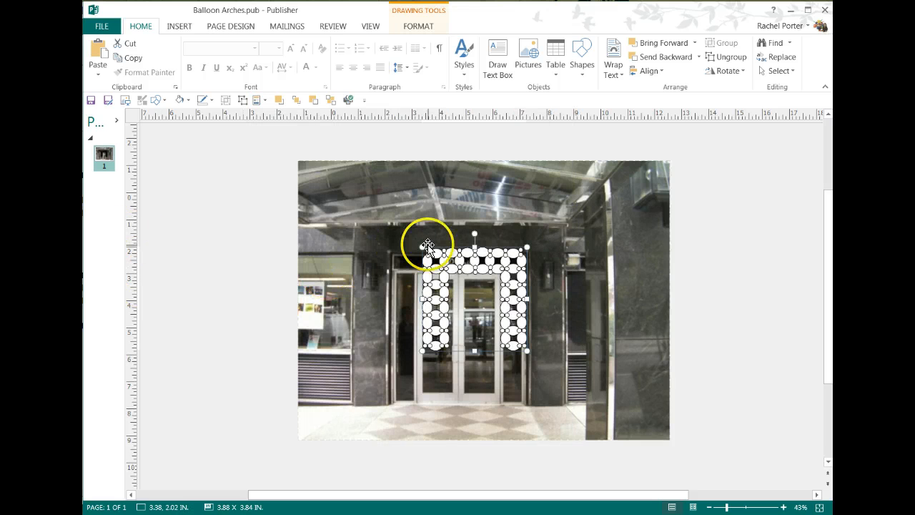
{"action": "left_click_drag", "start_coordinate": [426, 247], "coordinate": [355, 216]}
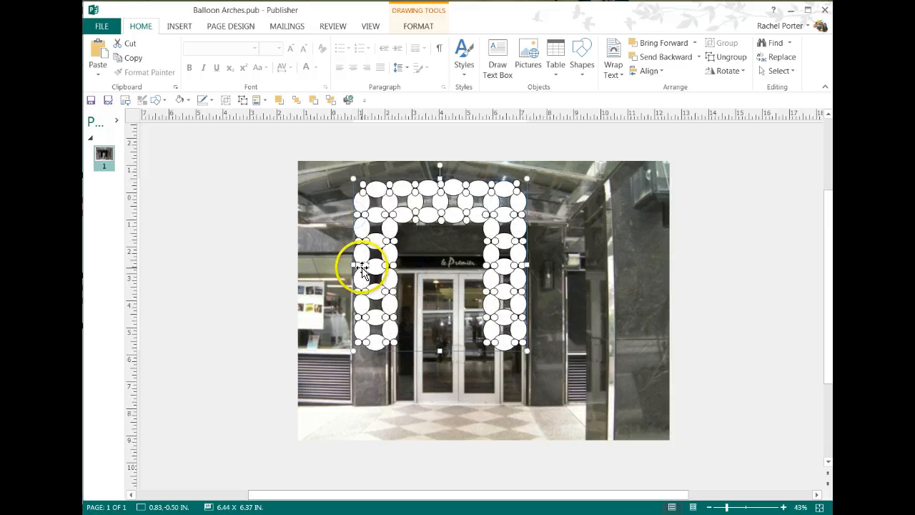
{"action": "left_click_drag", "start_coordinate": [361, 268], "coordinate": [398, 327]}
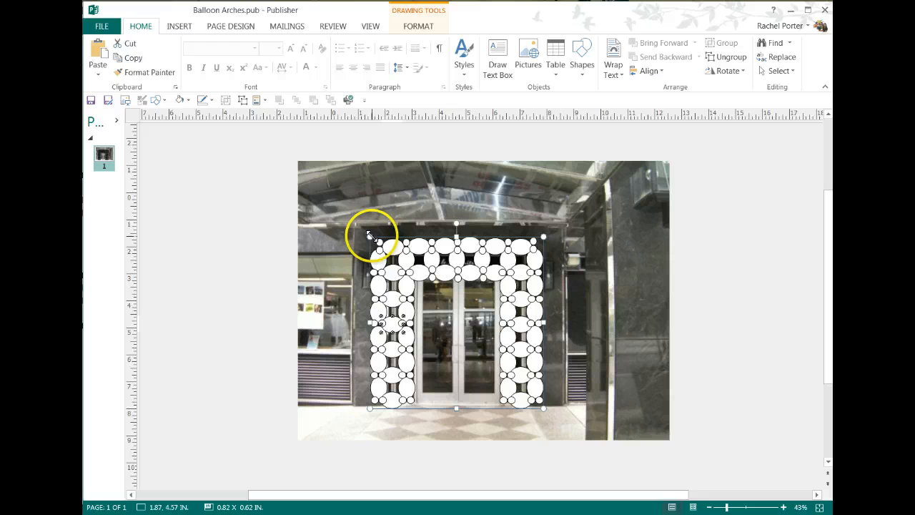
{"action": "left_click_drag", "start_coordinate": [370, 237], "coordinate": [363, 229]}
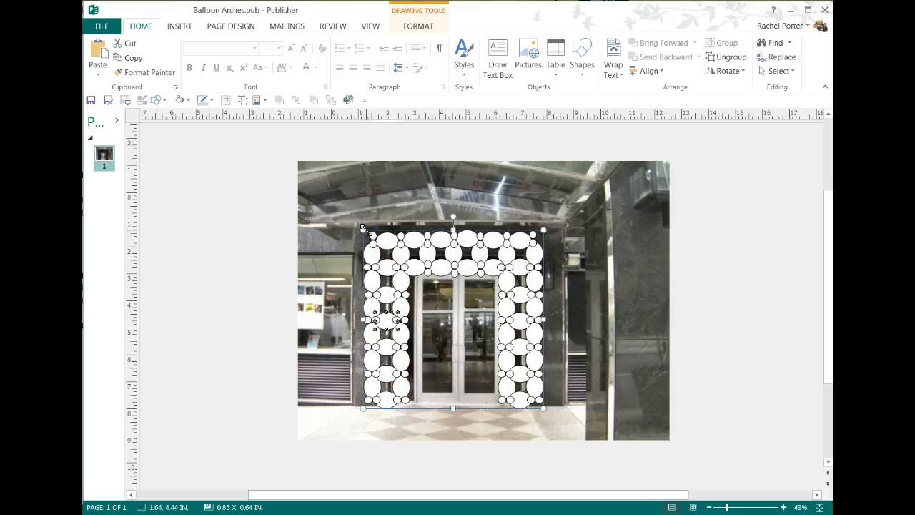
{"action": "left_click_drag", "start_coordinate": [541, 230], "coordinate": [549, 223]}
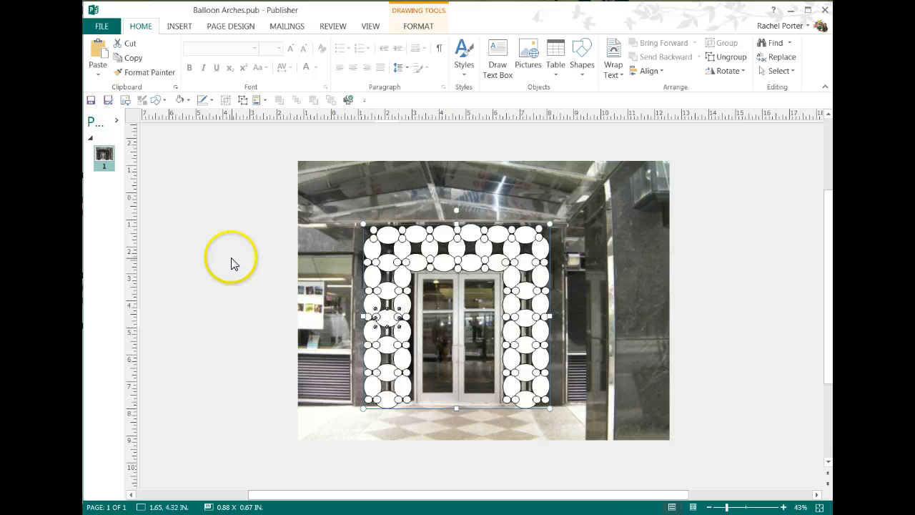
- Check the short dimension of a large balloon in the square arch and enter 0.67 as the next drawing dimension in the Excel ratios workbook
{"action": "double_click", "coordinate": [368, 304]}
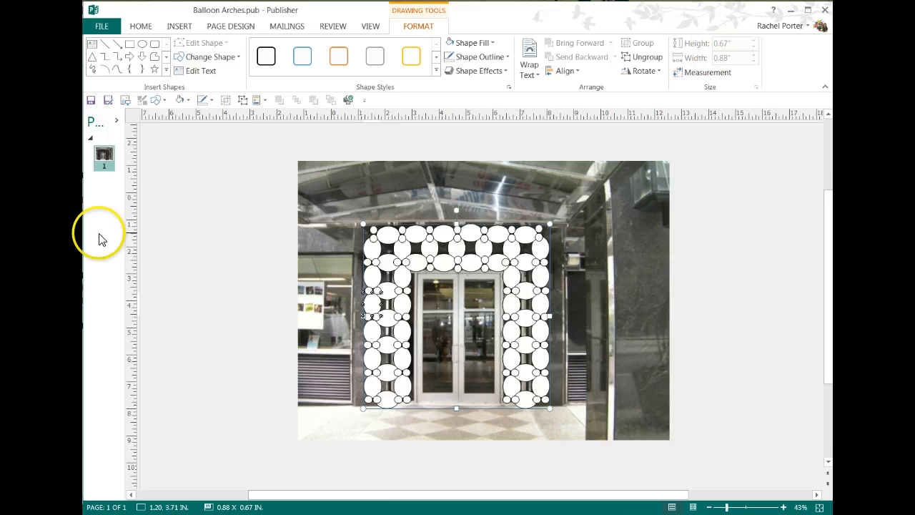
{"action": "key", "text": "alt+Tab"}
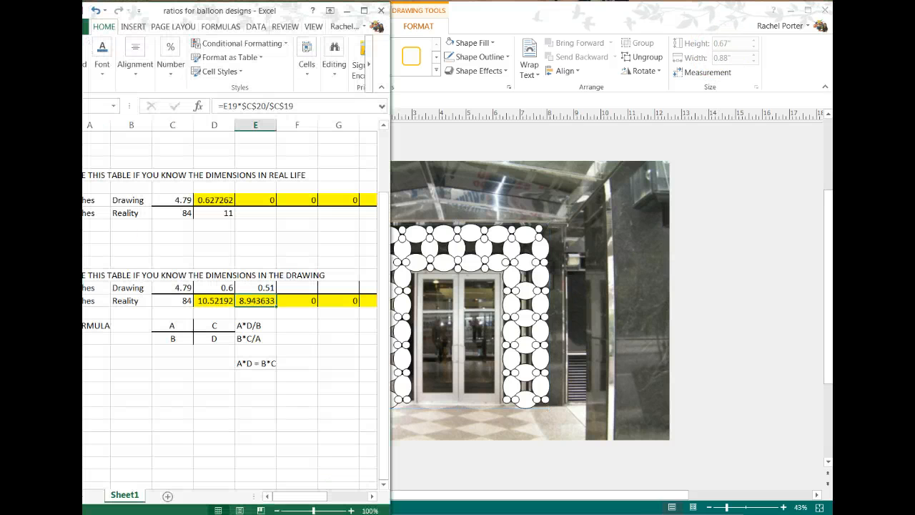
{"action": "left_click", "coordinate": [296, 291]}
{"action": "type", "text": "0.67"}
{"action": "key", "text": "Return"}
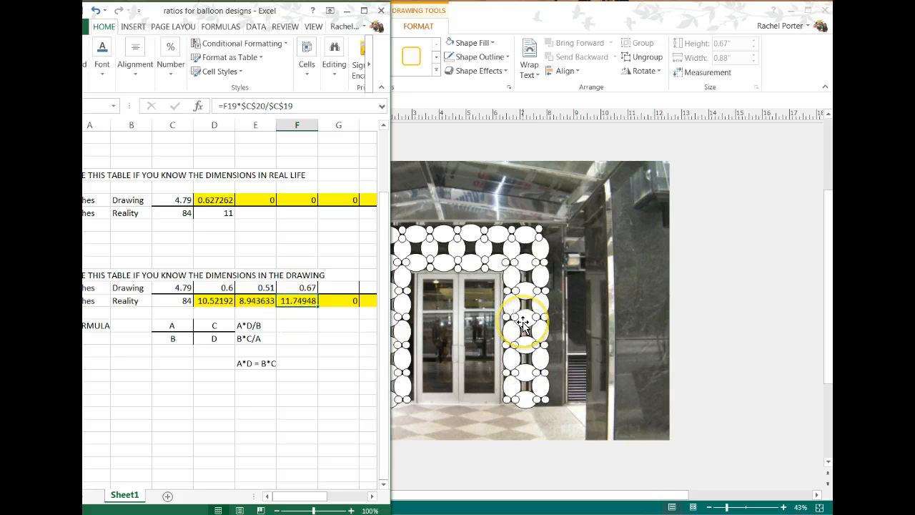
- Check the balloon's long dimension in Publisher, enter 0.88 as the next drawing dimension in the Excel table, and return to Publisher
{"action": "left_click", "coordinate": [722, 346]}
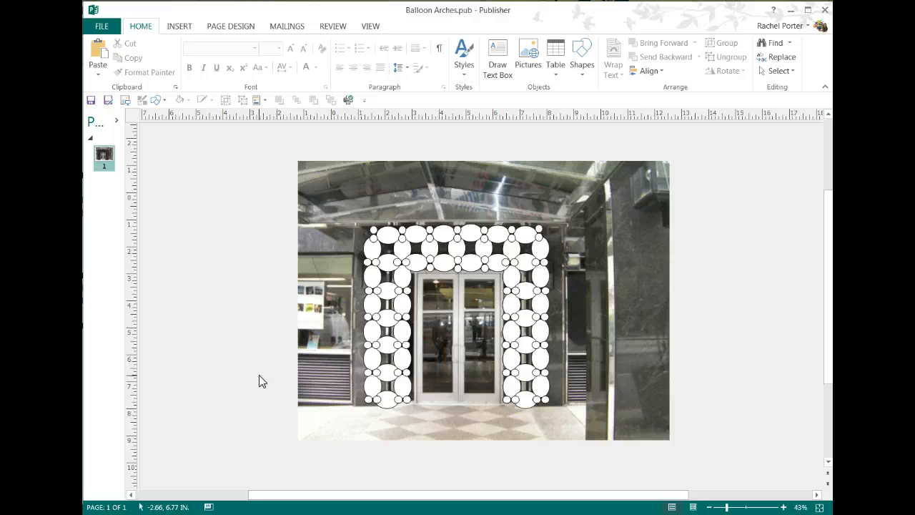
{"action": "left_click", "coordinate": [382, 321]}
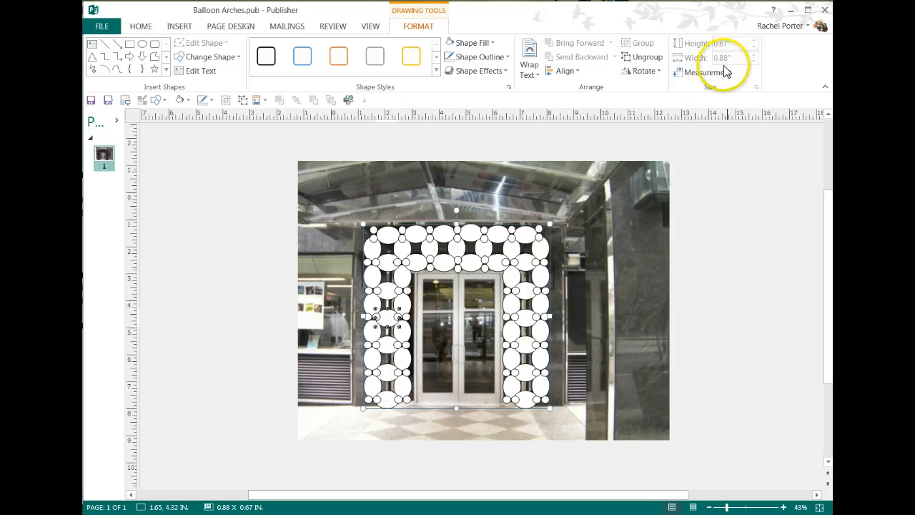
{"action": "key", "text": "alt+Tab"}
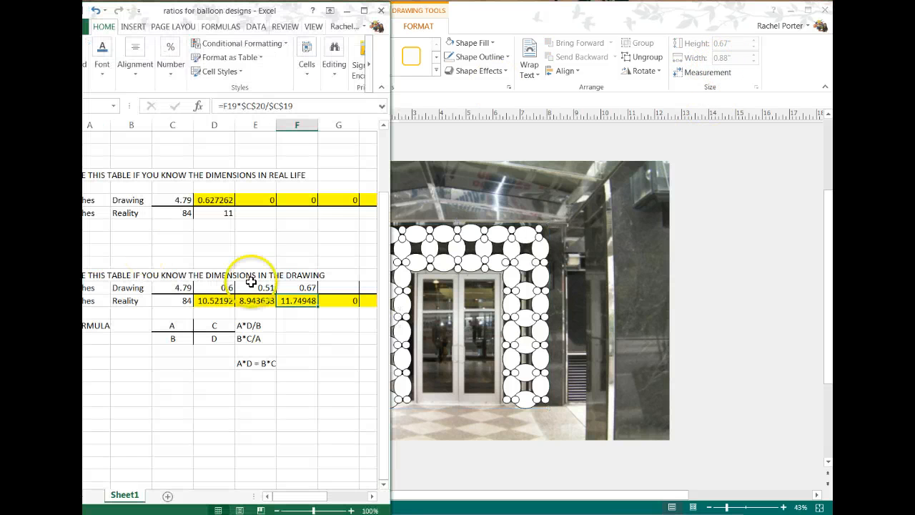
{"action": "left_click", "coordinate": [333, 286]}
{"action": "type", "text": ".88"}
{"action": "key", "text": "Return"}
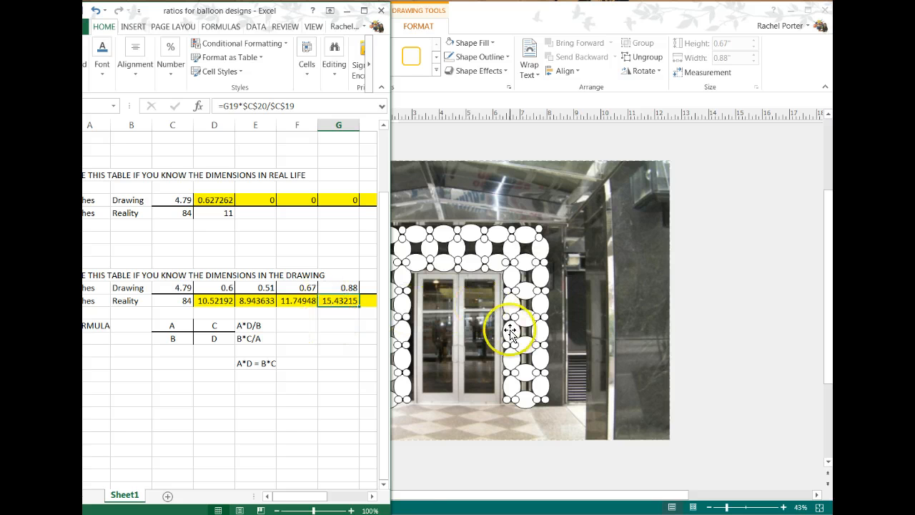
{"action": "key", "text": "alt+Tab"}
{"action": "left_click", "coordinate": [712, 319]}
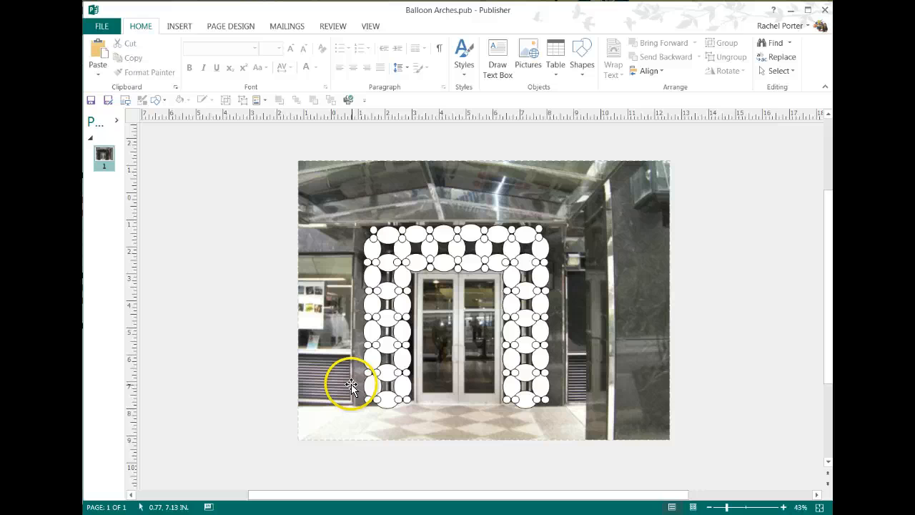
- Move the square arch partly off the entrance photo and back to its place around the doorway
{"action": "mouse_move", "coordinate": [405, 259]}
{"action": "left_mouse_down"}
{"action": "mouse_move", "coordinate": [408, 241]}
{"action": "mouse_move", "coordinate": [241, 267]}
{"action": "mouse_move", "coordinate": [234, 290]}
{"action": "left_mouse_up"}
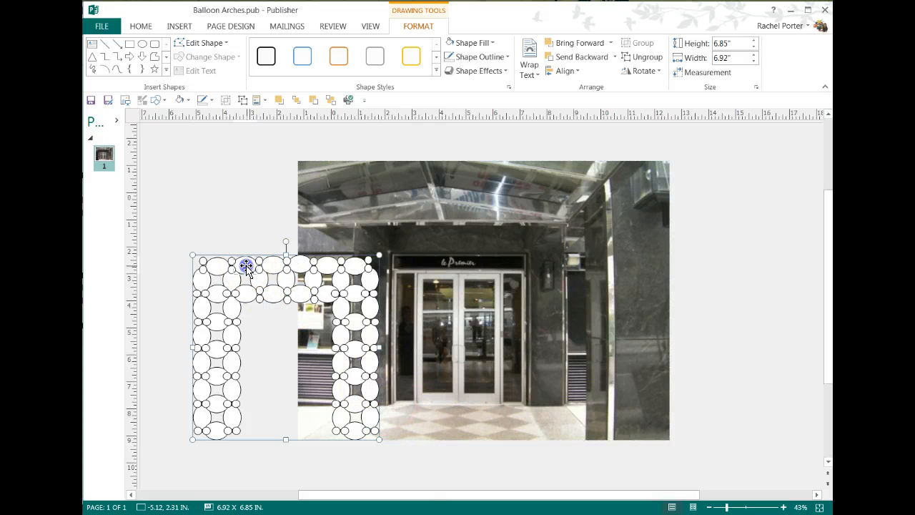
{"action": "left_click_drag", "start_coordinate": [244, 262], "coordinate": [421, 231]}
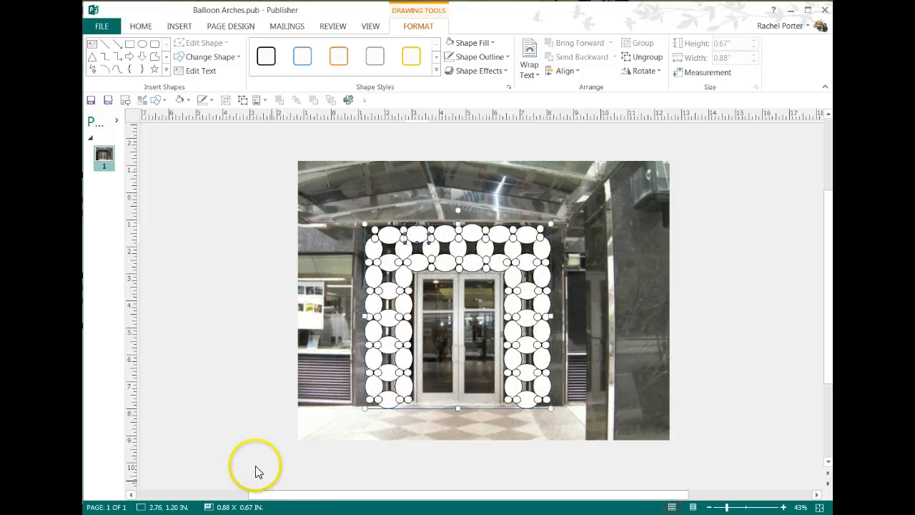
{"action": "left_click", "coordinate": [235, 436]}
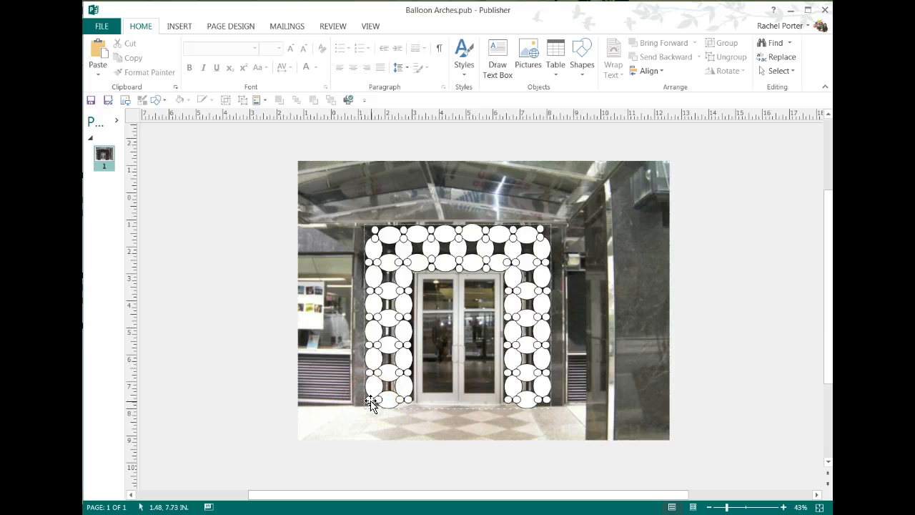
{"action": "left_click", "coordinate": [279, 414]}
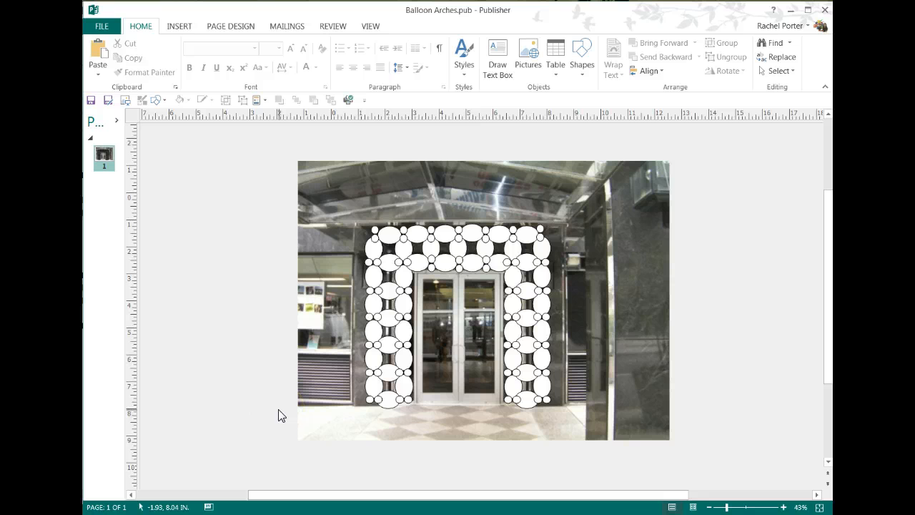
- Move the square arch down the photo, back up to the ceiling line slightly right of its earlier place, and select the photo
{"action": "mouse_move", "coordinate": [373, 251]}
{"action": "left_mouse_down"}
{"action": "mouse_move", "coordinate": [413, 251]}
{"action": "mouse_move", "coordinate": [397, 346]}
{"action": "mouse_move", "coordinate": [386, 343]}
{"action": "left_mouse_up"}
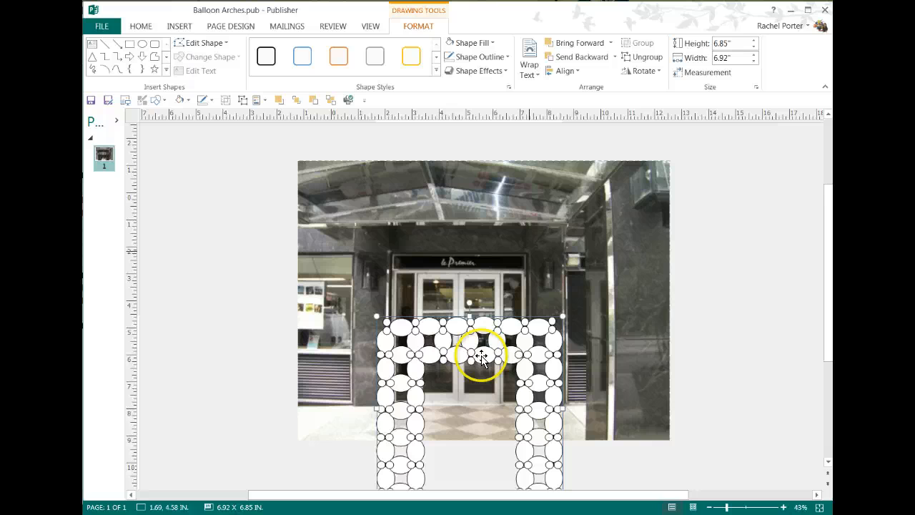
{"action": "left_click_drag", "start_coordinate": [481, 356], "coordinate": [473, 264]}
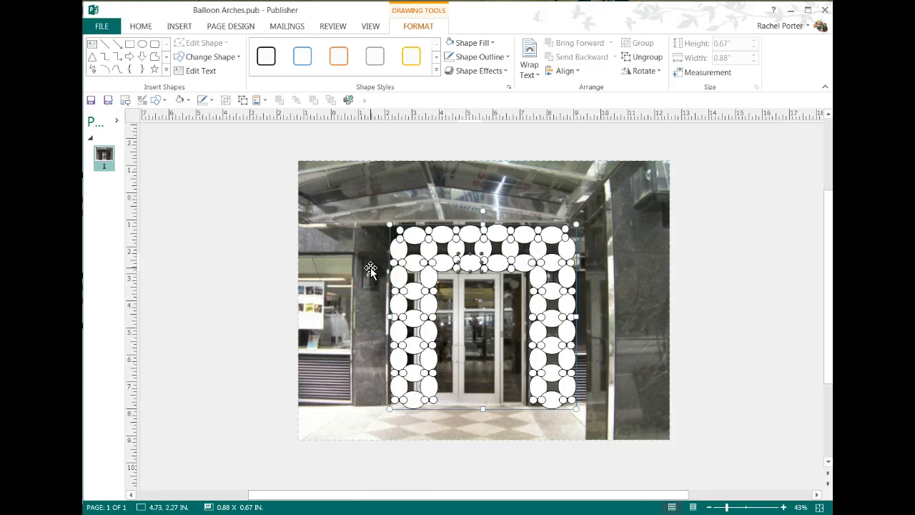
{"action": "left_click", "coordinate": [245, 251]}
{"action": "left_click", "coordinate": [446, 313]}
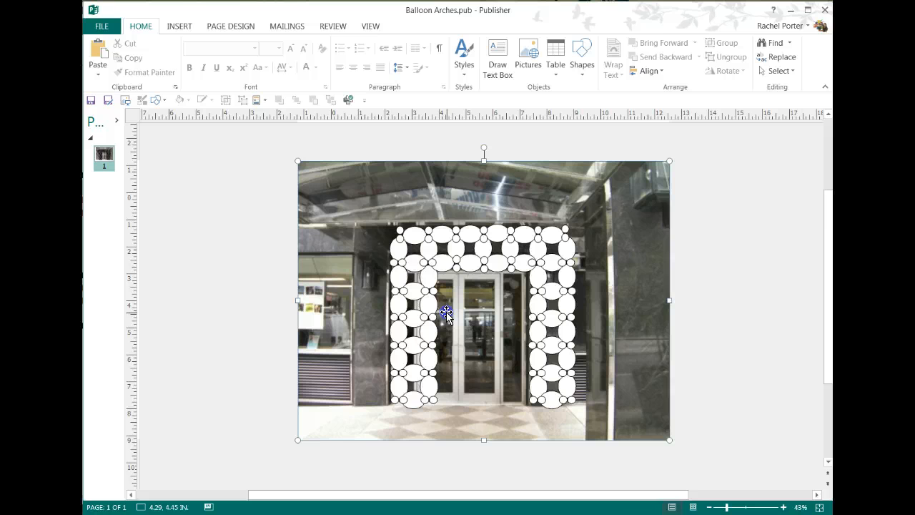
- Ungroup the square arch, then group the balloons of its left column and the left half of its top span
{"action": "left_click", "coordinate": [422, 309]}
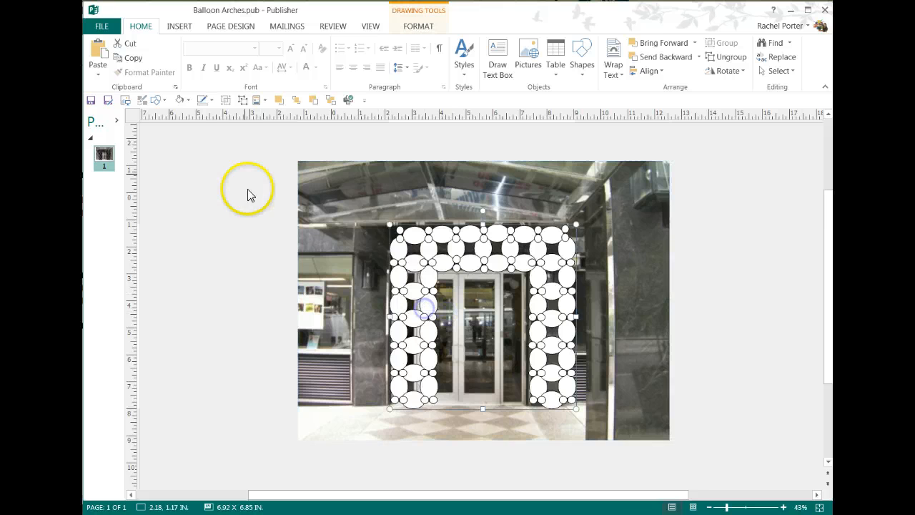
{"action": "left_click", "coordinate": [242, 100]}
{"action": "left_click", "coordinate": [471, 486]}
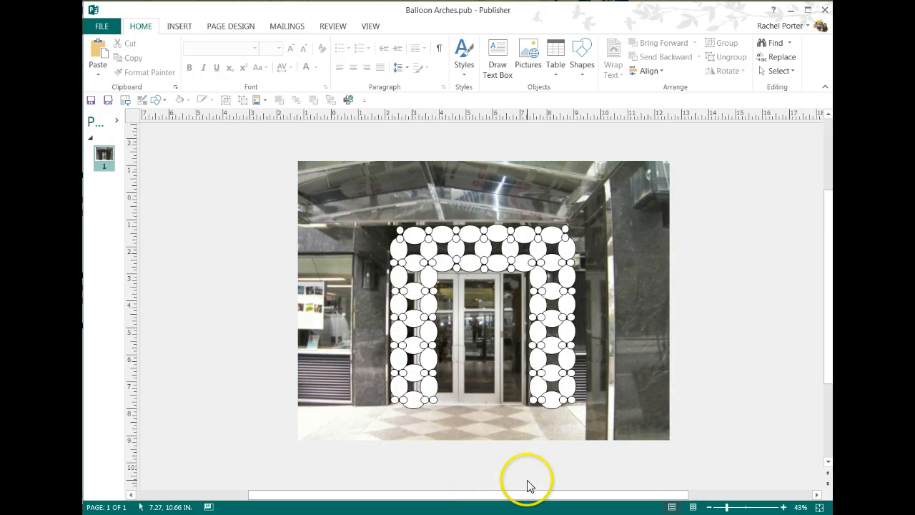
{"action": "left_click_drag", "start_coordinate": [506, 477], "coordinate": [265, 403]}
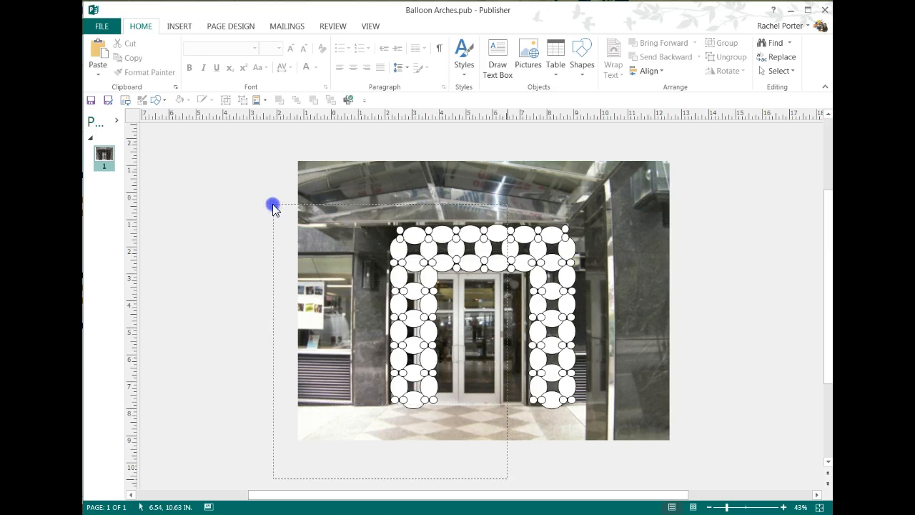
{"action": "left_click_drag", "start_coordinate": [272, 203], "coordinate": [272, 204]}
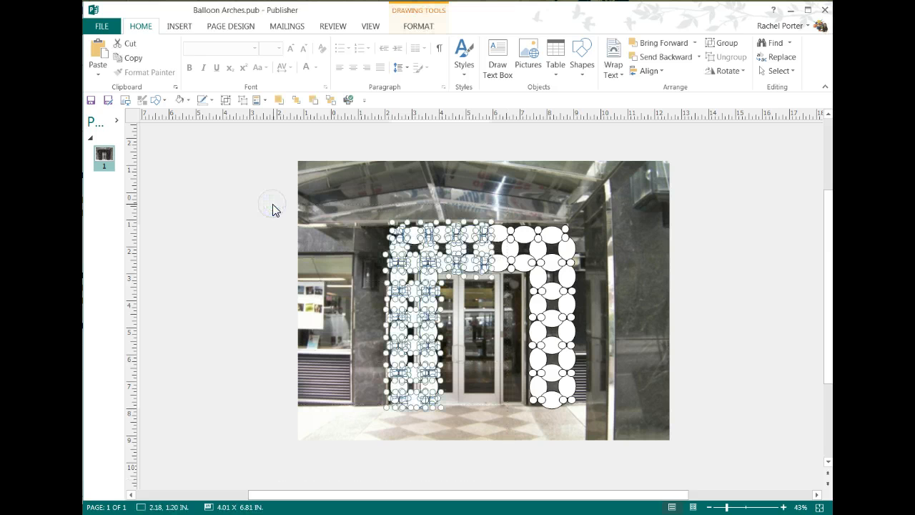
{"action": "left_click", "coordinate": [226, 99]}
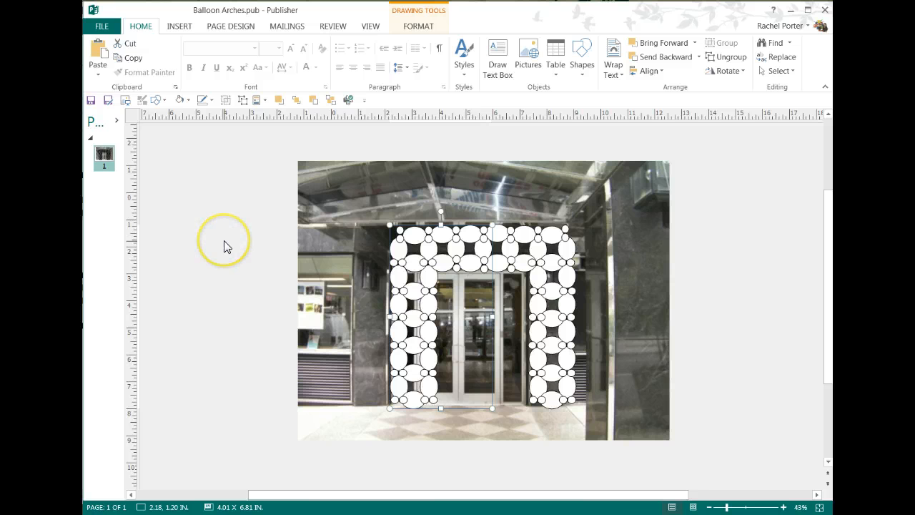
- Nudge the grouped left half of the arch outward to about 0.58, 1.20 in, clear of the door frame
{"action": "key", "text": "Left"}
{"action": "key", "text": "Left"}
{"action": "key", "text": "Left"}
{"action": "key", "text": "Left"}
{"action": "key", "text": "Left"}
{"action": "key", "text": "Left"}
{"action": "key", "text": "Left"}
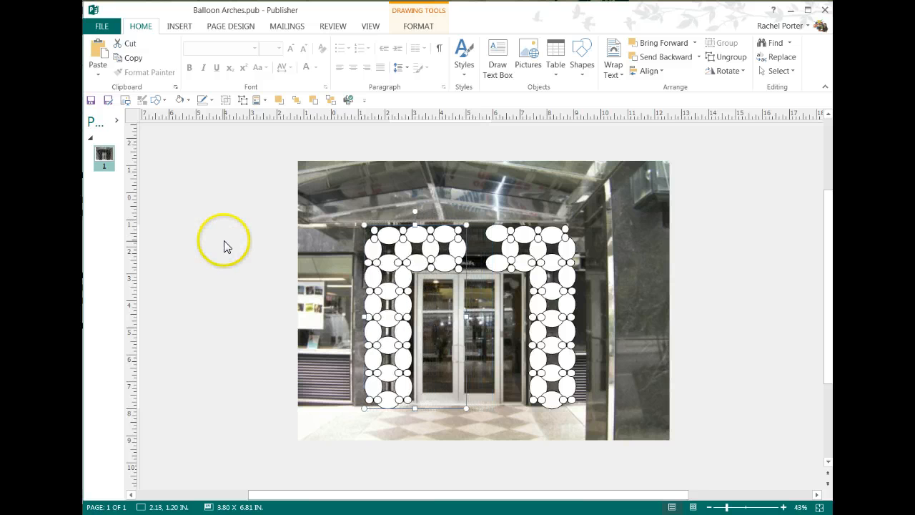
{"action": "key", "text": "Left"}
{"action": "key", "text": "Left"}
{"action": "key", "text": "Left"}
{"action": "key", "text": "Left"}
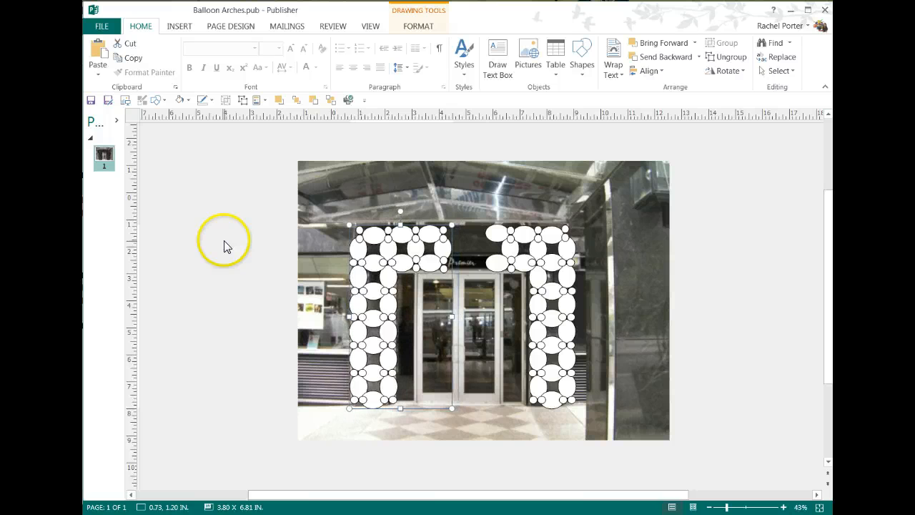
{"action": "key", "text": "Left"}
{"action": "key", "text": "Left"}
{"action": "key", "text": "Left"}
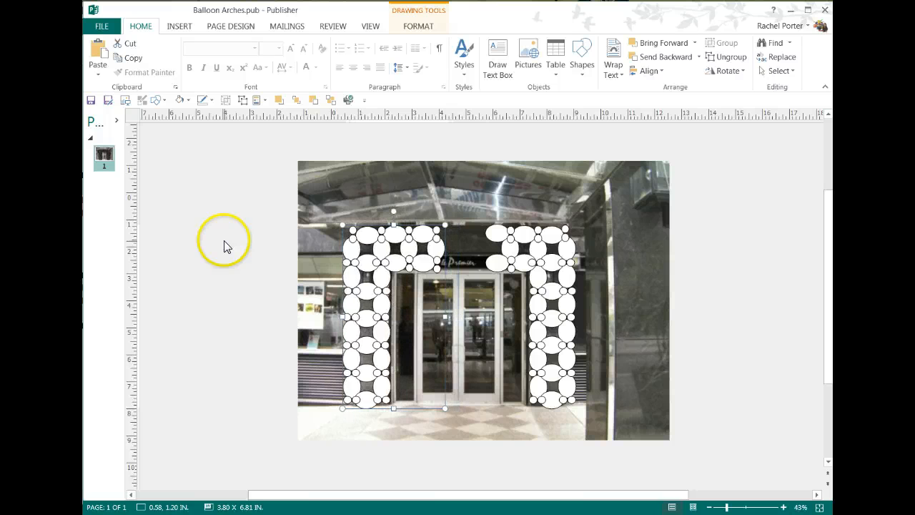
{"action": "left_click", "coordinate": [224, 243]}
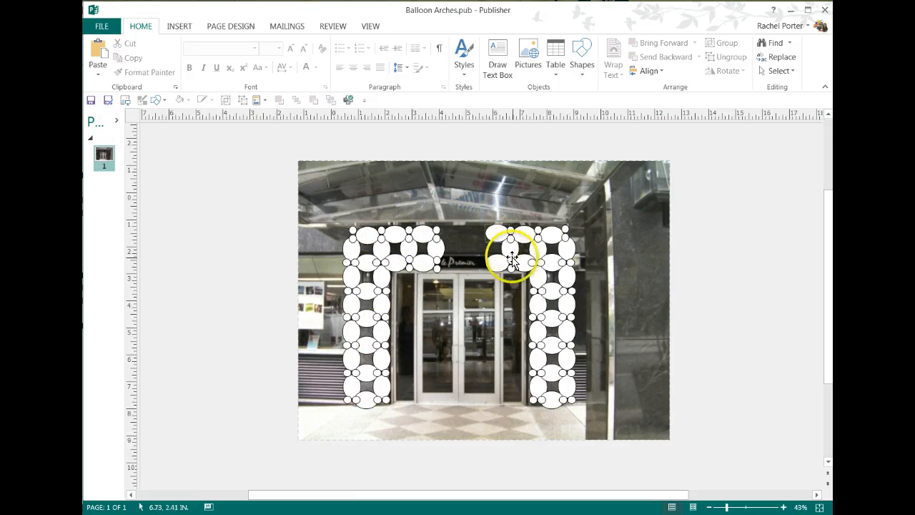
- Group the end balloons of the right half's top span, beside the gap, as one section
{"action": "left_click", "coordinate": [532, 239]}
{"action": "left_click", "coordinate": [574, 473]}
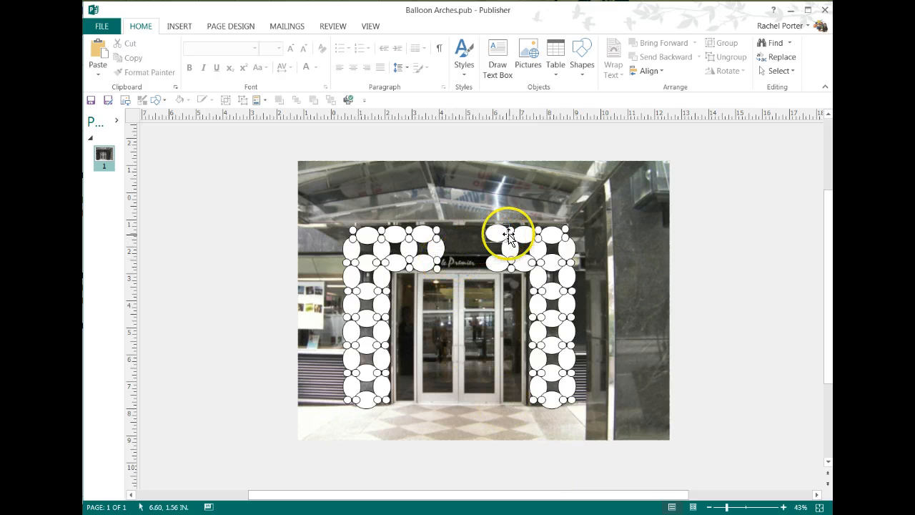
{"action": "left_click_drag", "start_coordinate": [508, 236], "coordinate": [518, 266]}
{"action": "left_click_drag", "start_coordinate": [528, 463], "coordinate": [496, 450]}
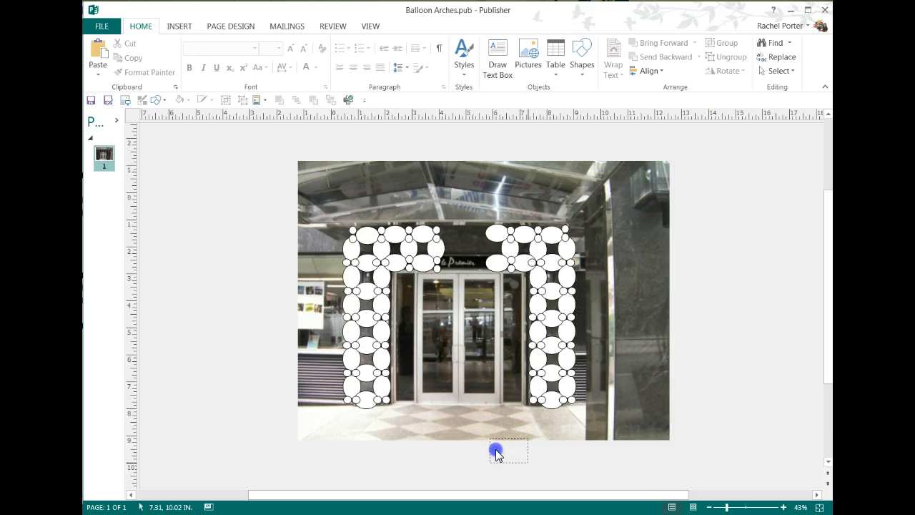
{"action": "left_click_drag", "start_coordinate": [464, 201], "coordinate": [464, 201]}
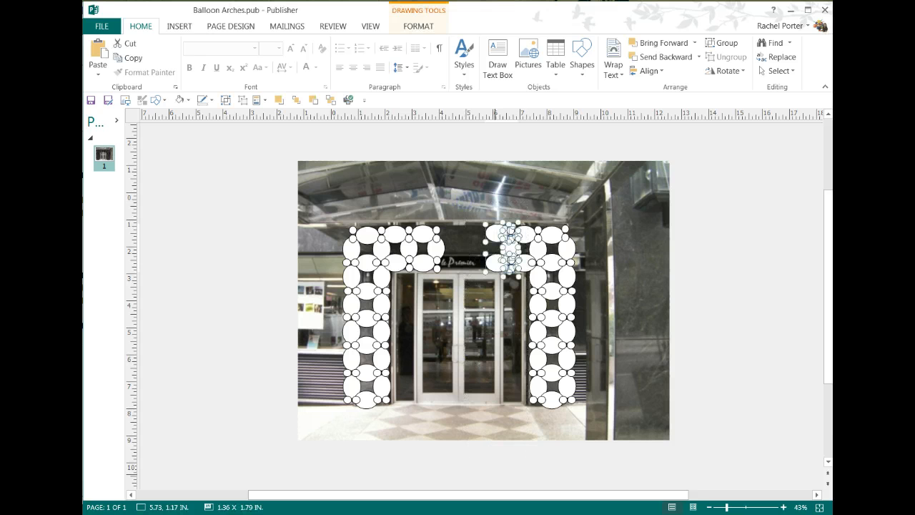
{"action": "left_click", "coordinate": [225, 99]}
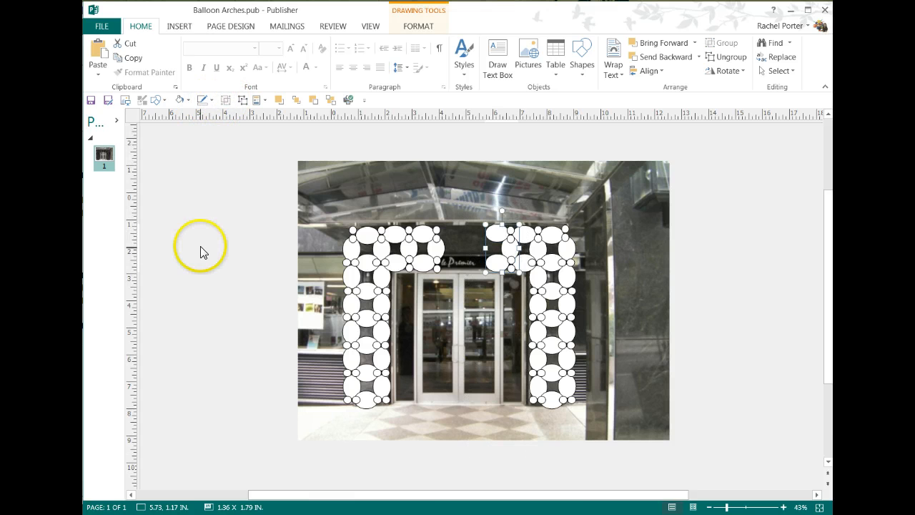
- Duplicate the grouped end section twice and place the copies side by side to fill the gap in the top span
{"action": "key", "text": "ctrl+c"}
{"action": "key", "text": "ctrl+v"}
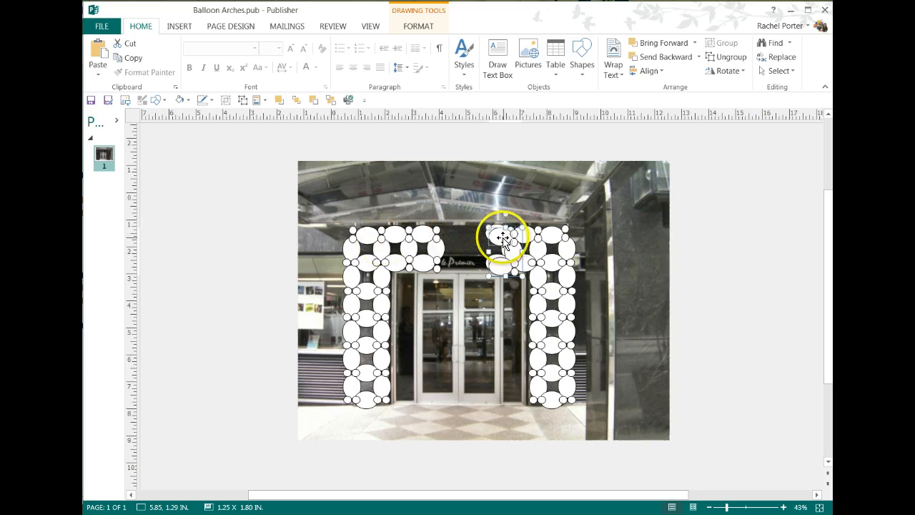
{"action": "left_click_drag", "start_coordinate": [503, 240], "coordinate": [452, 234]}
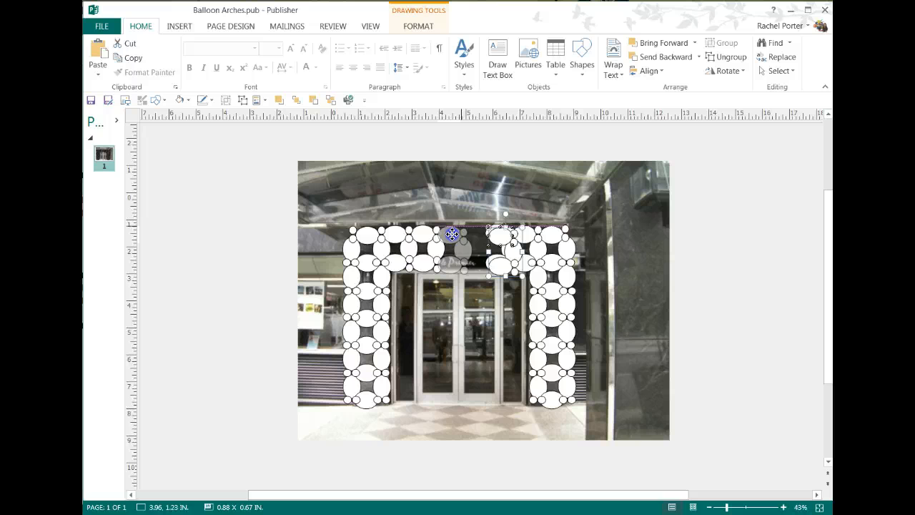
{"action": "mouse_move", "coordinate": [451, 234]}
{"action": "left_mouse_down"}
{"action": "mouse_move", "coordinate": [491, 239]}
{"action": "mouse_move", "coordinate": [475, 233]}
{"action": "left_mouse_up"}
{"action": "left_click", "coordinate": [162, 322]}
{"action": "key", "text": "ctrl+v"}
{"action": "left_click", "coordinate": [231, 300]}
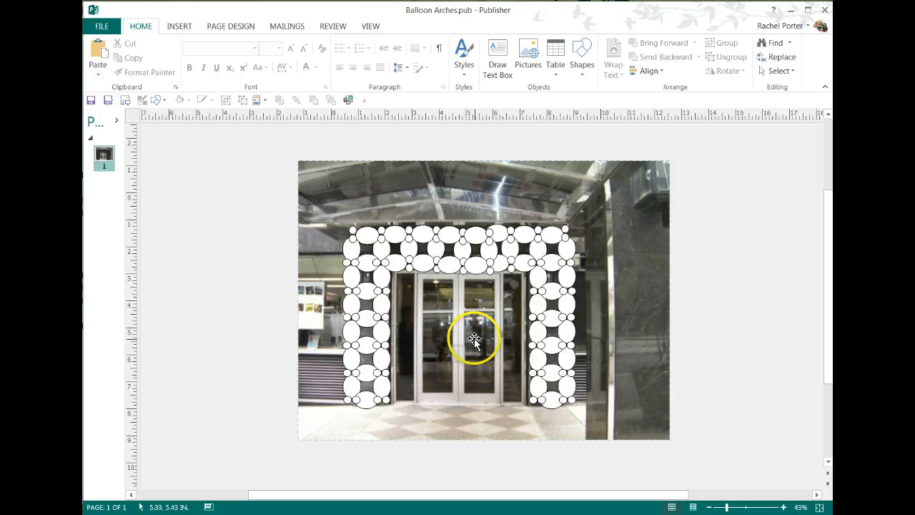
- Select the left half with both inserted sections and nudge them left and slightly up to about 0.30, 1.18 in
{"action": "left_click_drag", "start_coordinate": [512, 468], "coordinate": [447, 446]}
{"action": "left_click_drag", "start_coordinate": [313, 210], "coordinate": [313, 210]}
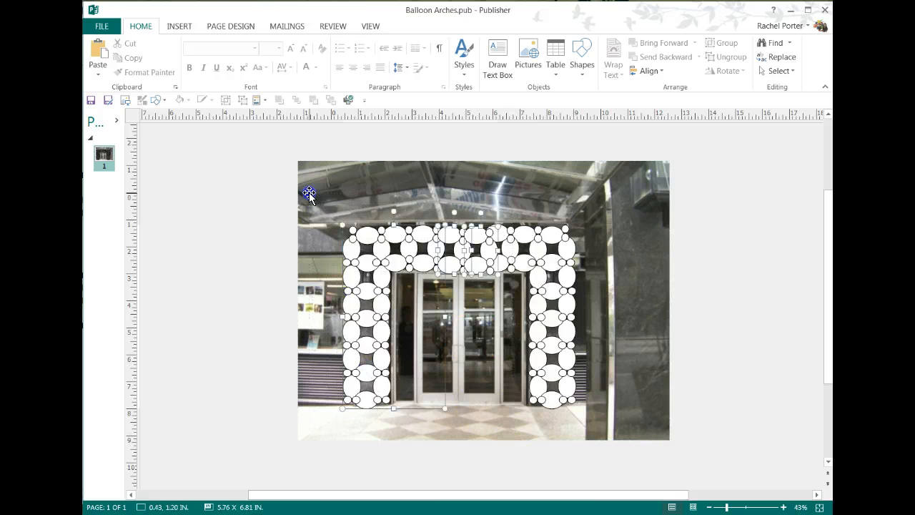
{"action": "key", "text": "Left"}
{"action": "key", "text": "Left"}
{"action": "key", "text": "Left"}
{"action": "key", "text": "Left"}
{"action": "key", "text": "Left"}
{"action": "key", "text": "Left"}
{"action": "key", "text": "Left"}
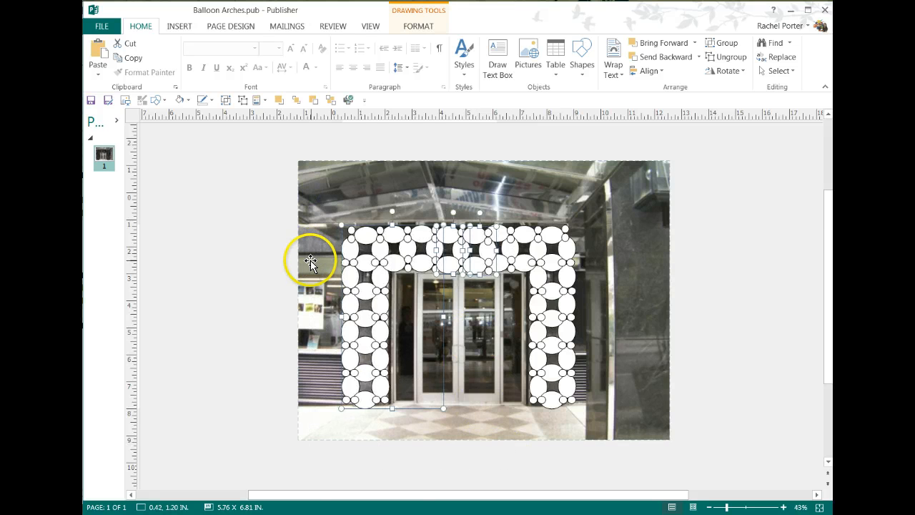
{"action": "key", "text": "Left"}
{"action": "key", "text": "Left"}
{"action": "key", "text": "Left"}
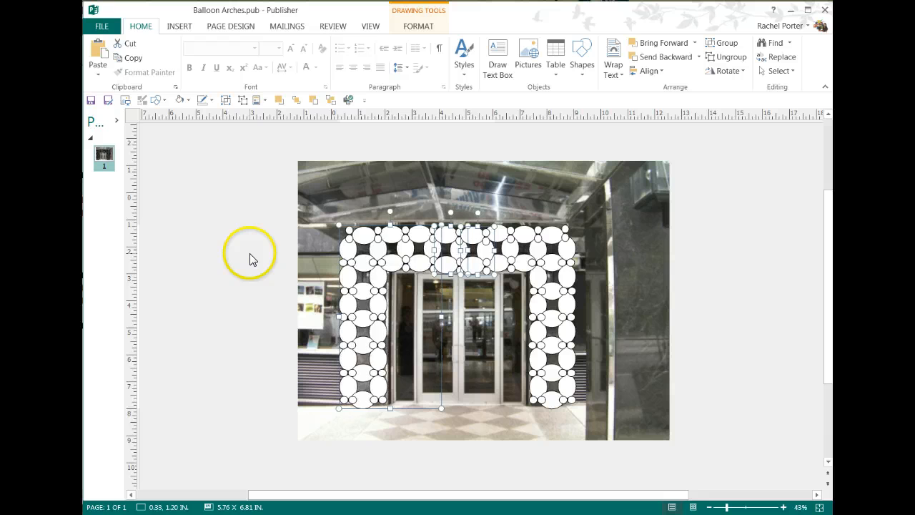
{"action": "left_click", "coordinate": [541, 442]}
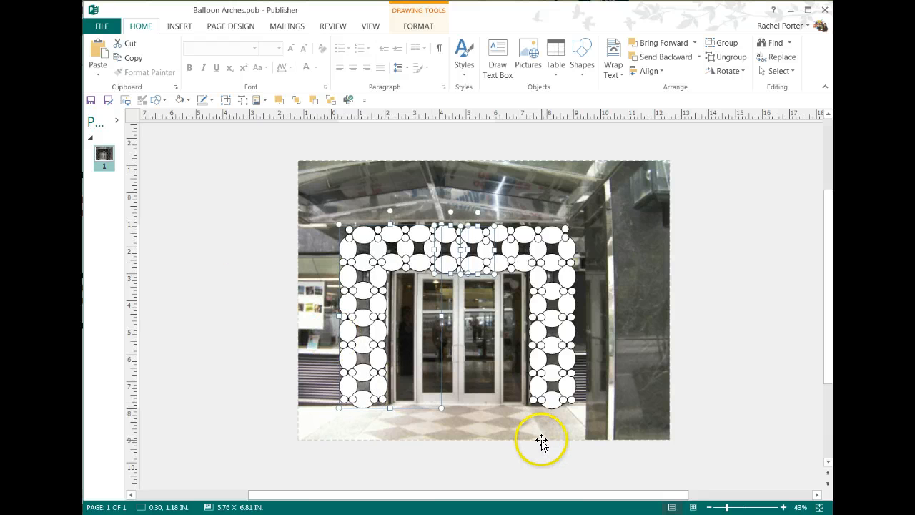
- Ungroup the left one of the two inserted balloon sections in the arch's top span
{"action": "left_click", "coordinate": [473, 232]}
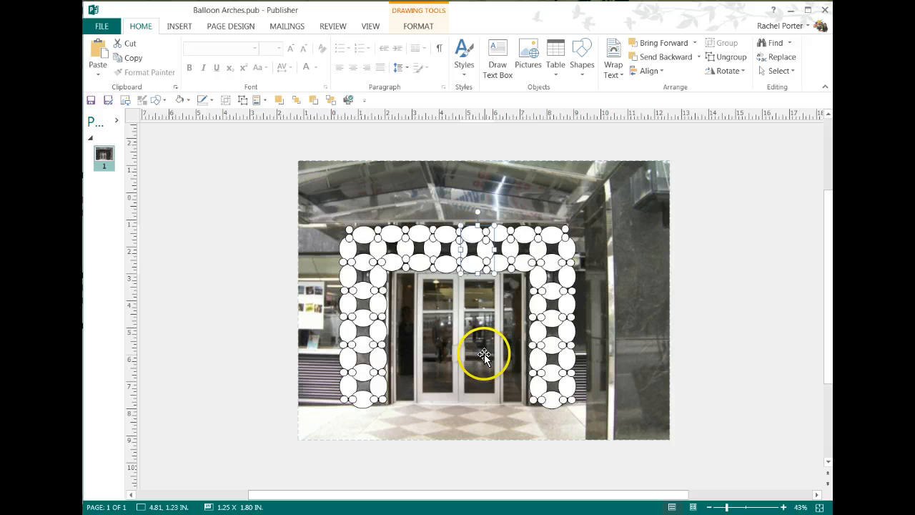
{"action": "left_click", "coordinate": [492, 428]}
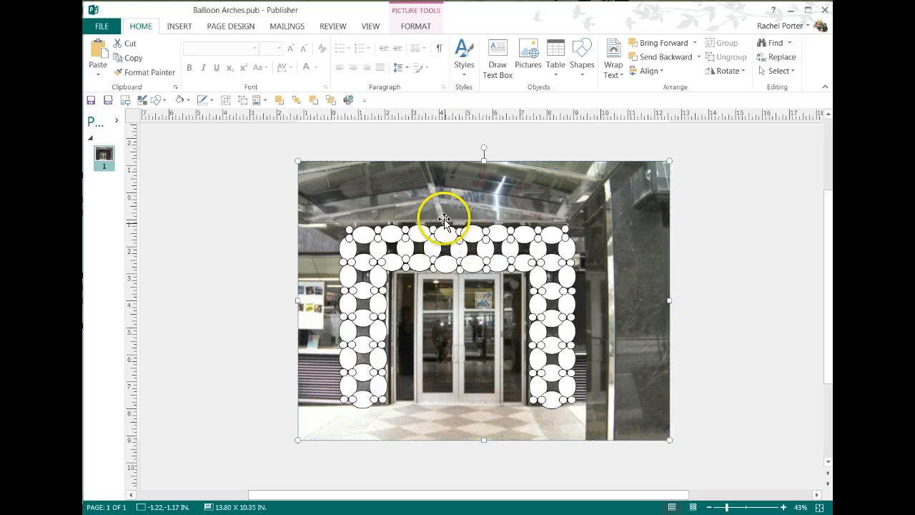
{"action": "left_click", "coordinate": [444, 232]}
{"action": "left_click", "coordinate": [477, 462]}
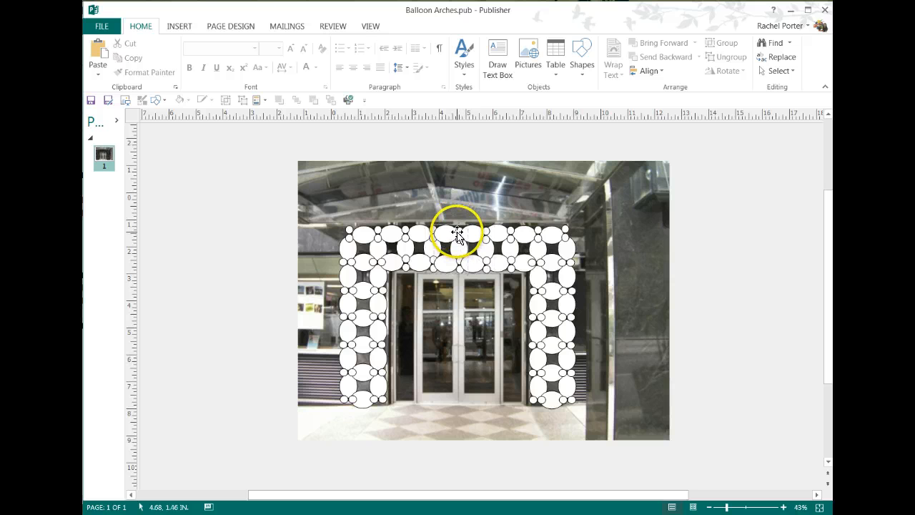
{"action": "left_click", "coordinate": [448, 221]}
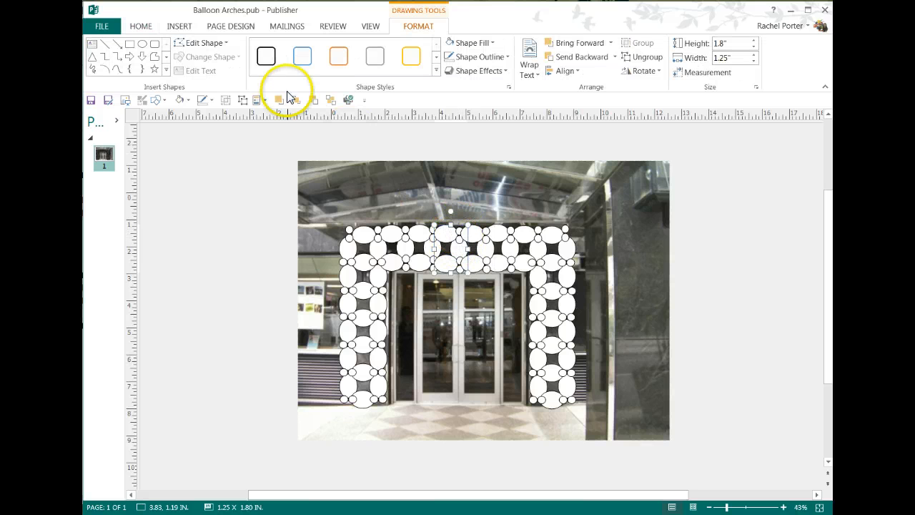
{"action": "left_click", "coordinate": [242, 100]}
{"action": "left_click", "coordinate": [237, 219]}
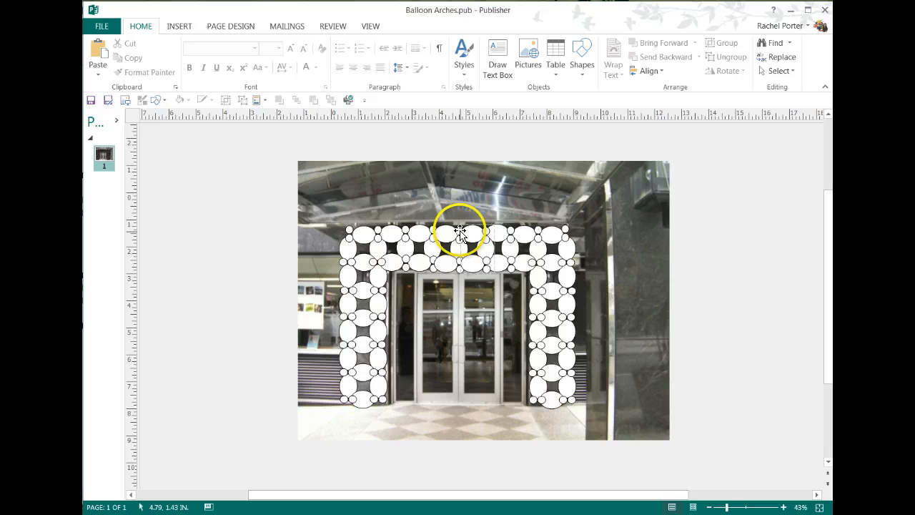
- Bring the upper and lower small balloons at the join between the two inserted sections to the front
{"action": "left_click", "coordinate": [460, 232]}
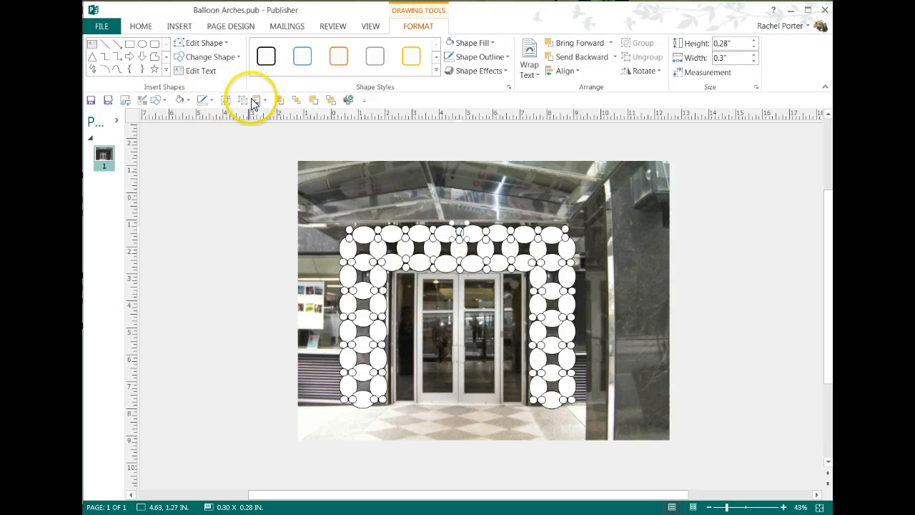
{"action": "left_click", "coordinate": [230, 203]}
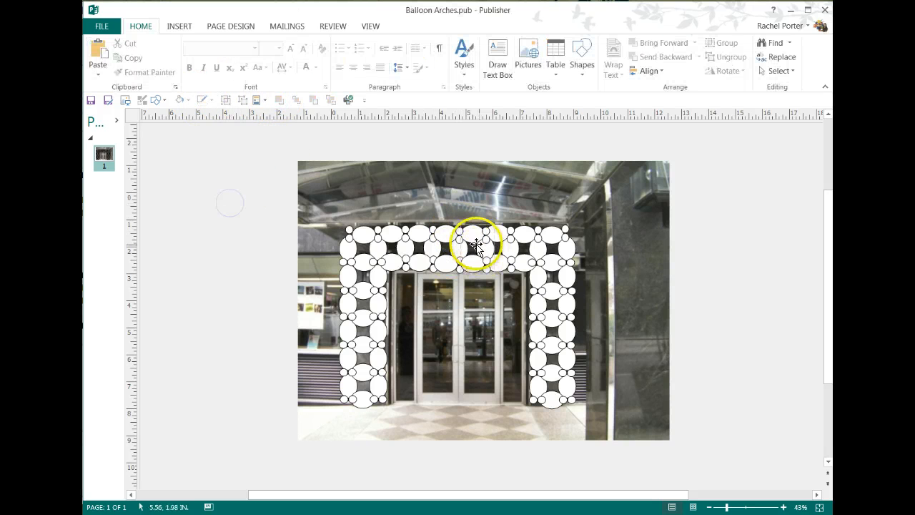
{"action": "left_click", "coordinate": [458, 259]}
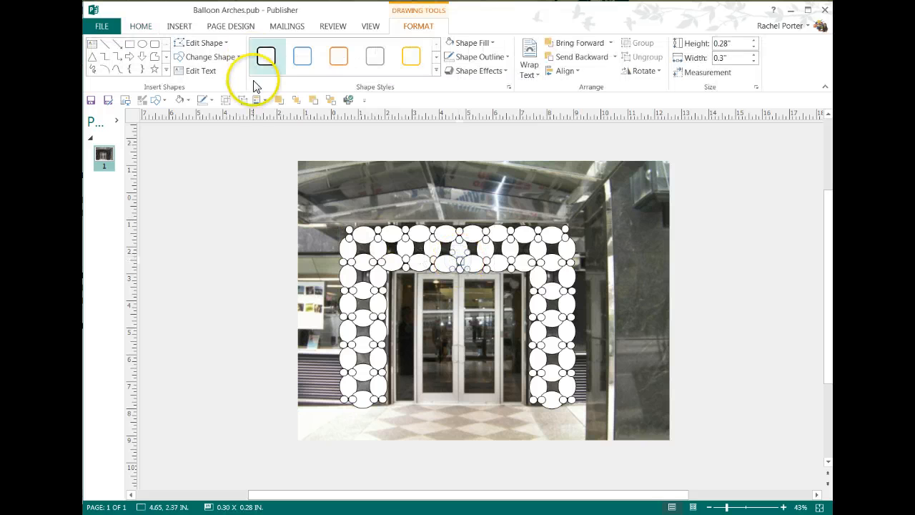
{"action": "left_click", "coordinate": [278, 98]}
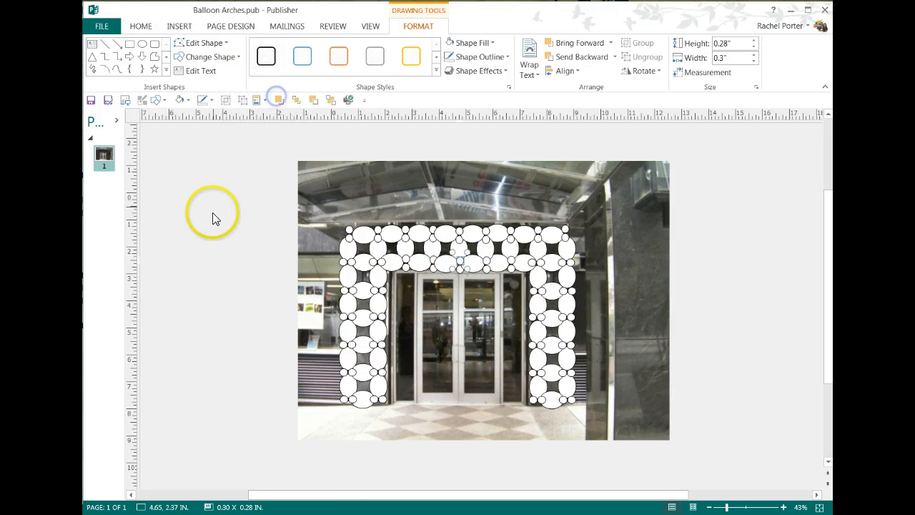
{"action": "left_click", "coordinate": [213, 216]}
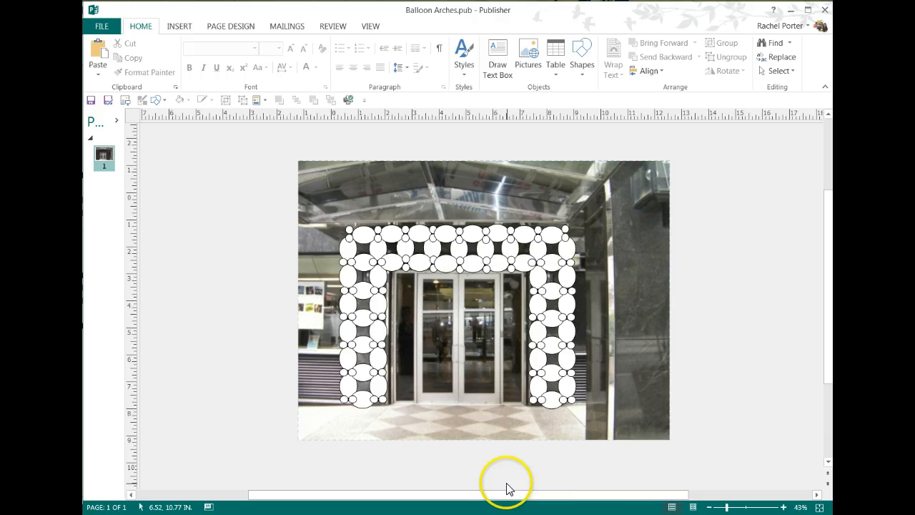
- Select the entire widened arch and ungroup its remaining balloon sections
{"action": "left_click_drag", "start_coordinate": [636, 473], "coordinate": [323, 419]}
{"action": "left_click_drag", "start_coordinate": [256, 214], "coordinate": [255, 179]}
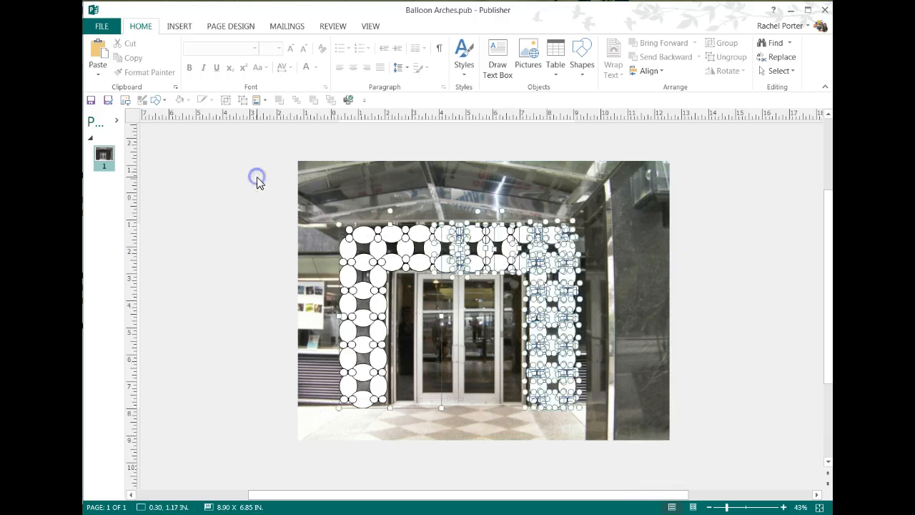
{"action": "left_click", "coordinate": [240, 101]}
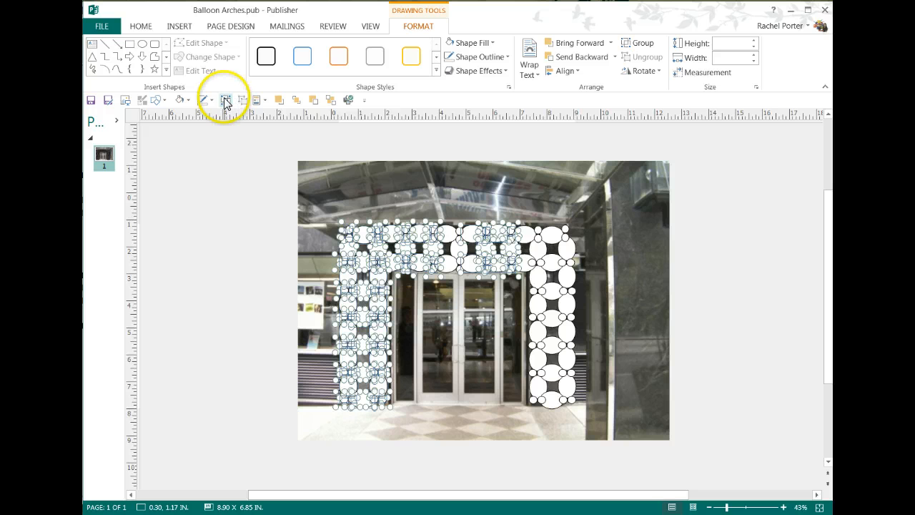
{"action": "left_click", "coordinate": [225, 101]}
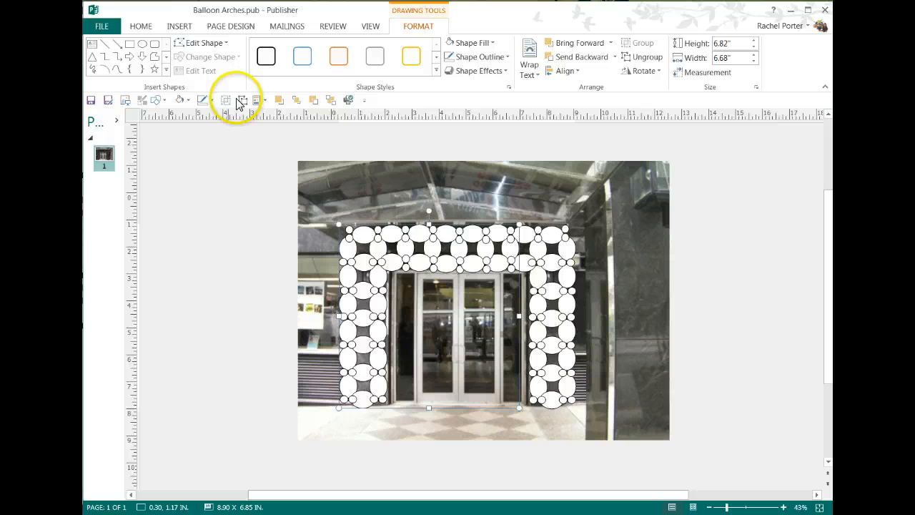
{"action": "left_click", "coordinate": [560, 379]}
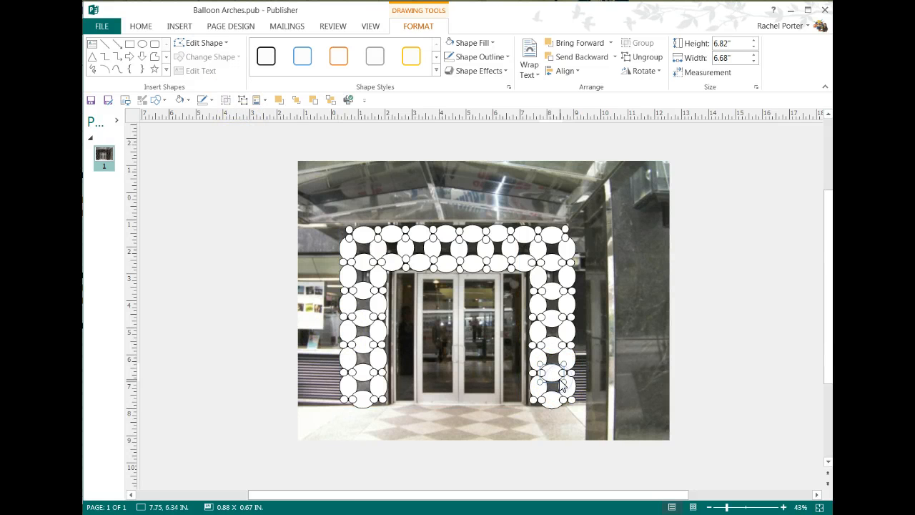
{"action": "left_click_drag", "start_coordinate": [620, 465], "coordinate": [319, 261]}
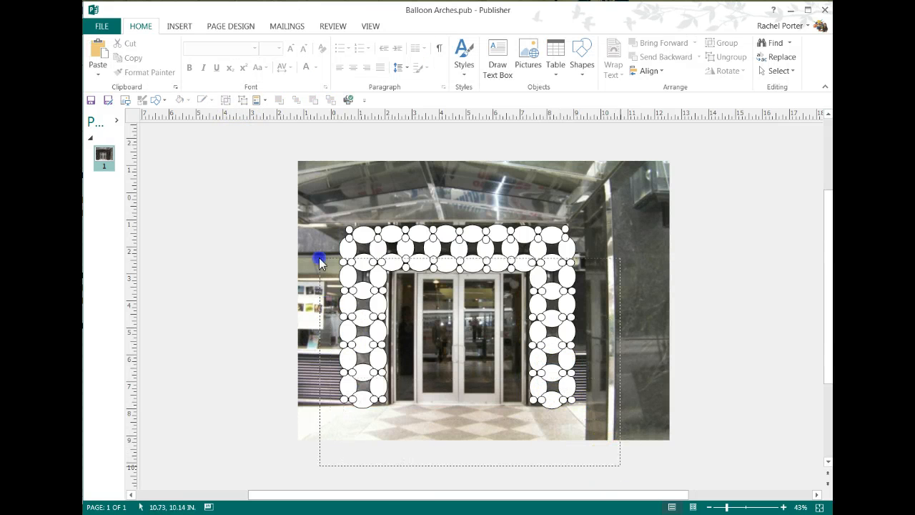
{"action": "left_click_drag", "start_coordinate": [290, 146], "coordinate": [286, 143]}
{"action": "left_click", "coordinate": [242, 101]}
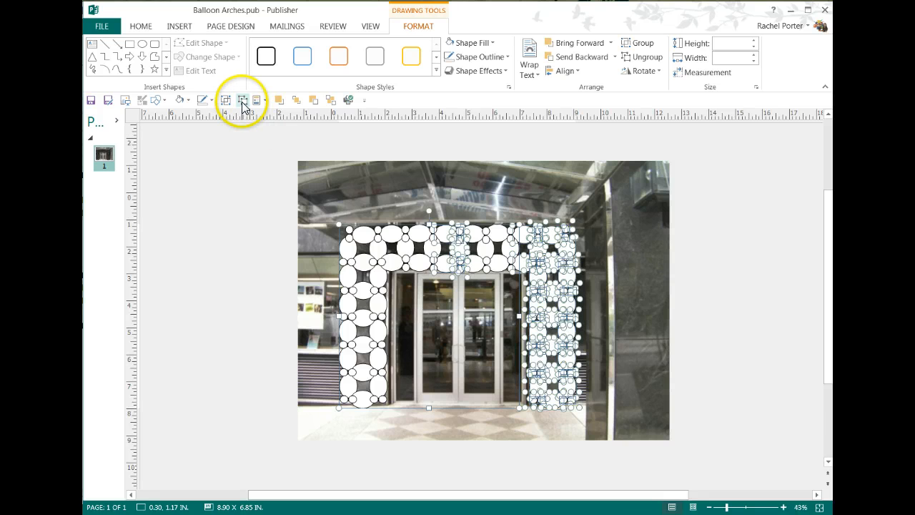
- Select all the balloons of the arch and group them into one object
{"action": "left_click", "coordinate": [224, 263]}
{"action": "left_click_drag", "start_coordinate": [653, 471], "coordinate": [638, 469]}
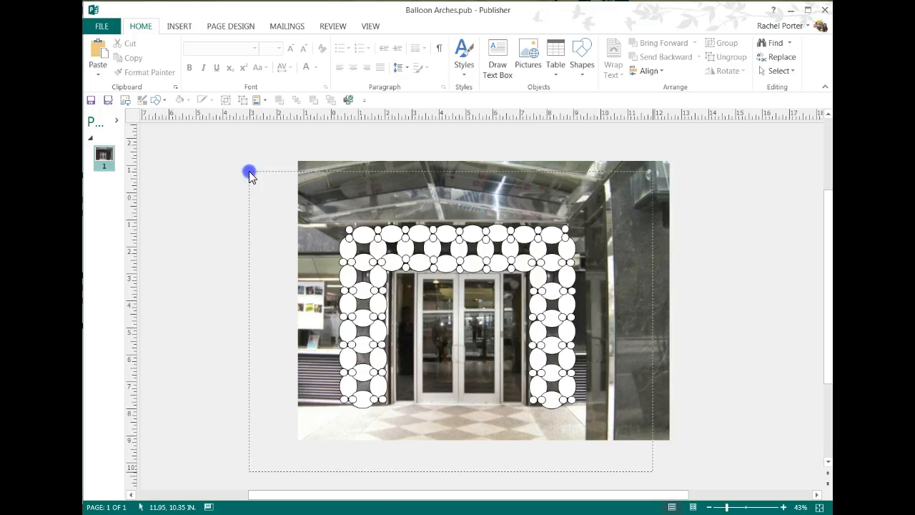
{"action": "left_click_drag", "start_coordinate": [249, 173], "coordinate": [248, 173]}
{"action": "left_click", "coordinate": [226, 99]}
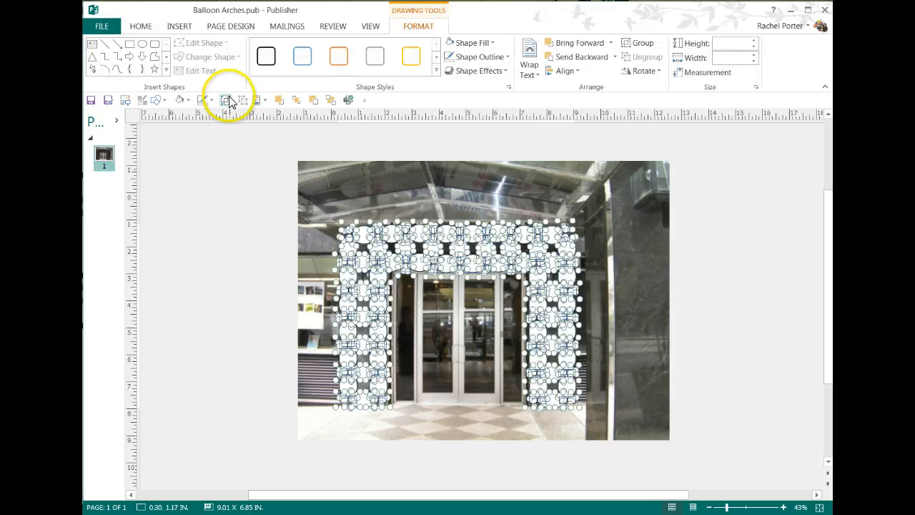
{"action": "left_click", "coordinate": [199, 218]}
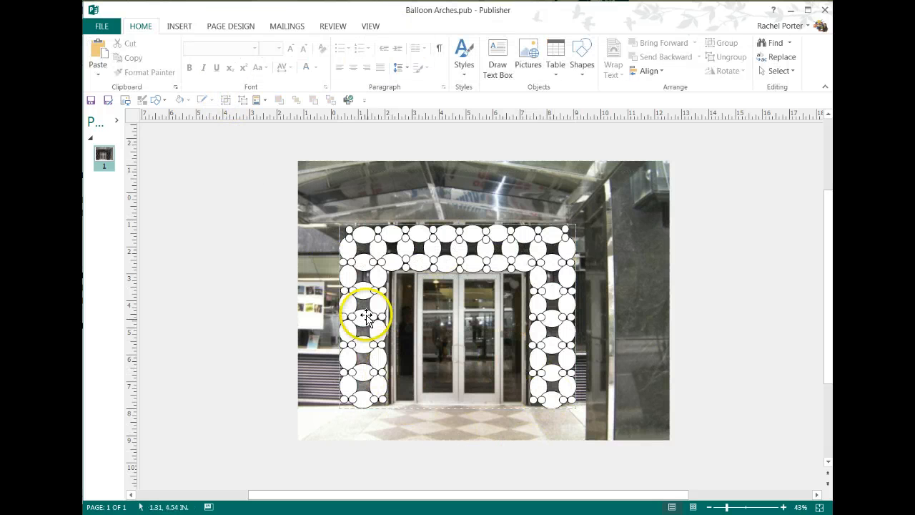
- Select one oval balloon in the arch's left column and check the real-life balloon sizes in the Excel ratio sheet
{"action": "left_click", "coordinate": [445, 260]}
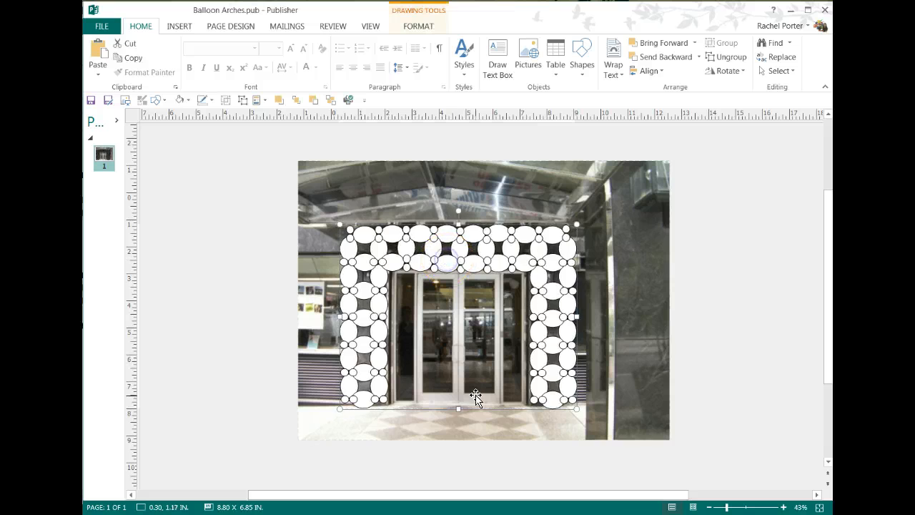
{"action": "left_click", "coordinate": [367, 313]}
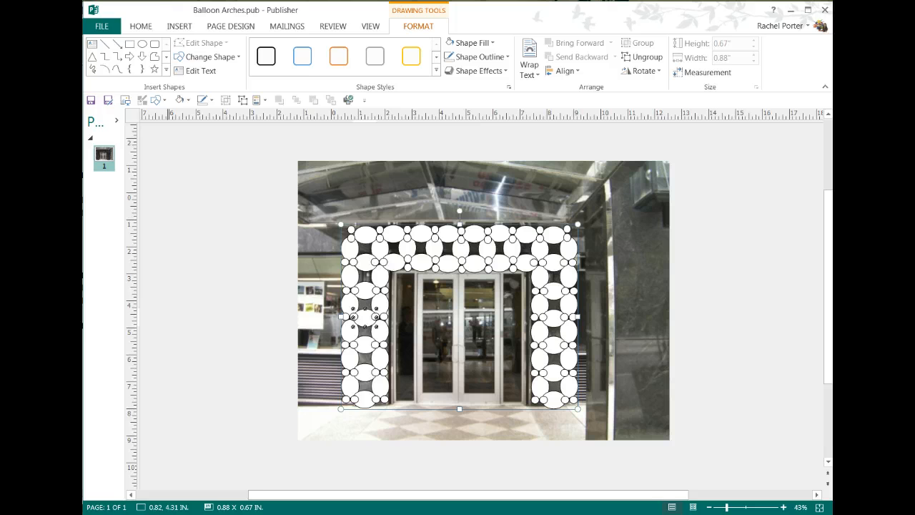
{"action": "key", "text": "alt+Tab"}
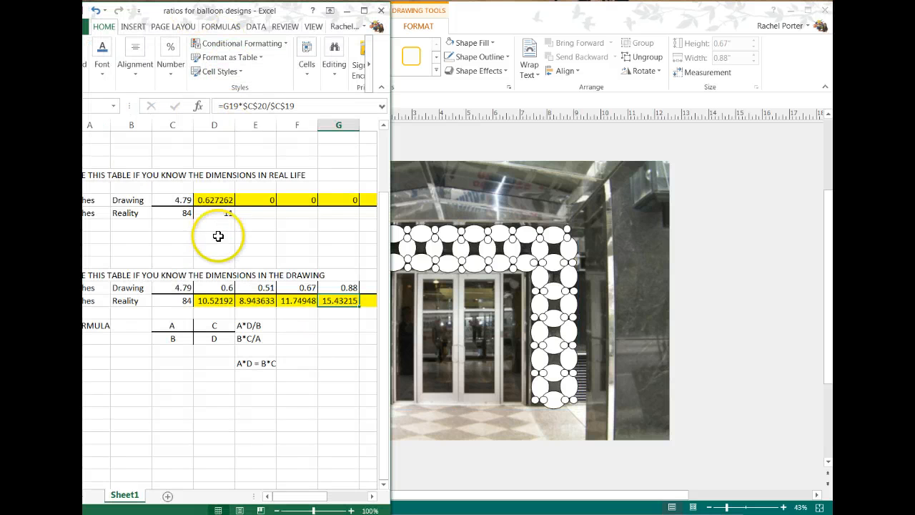
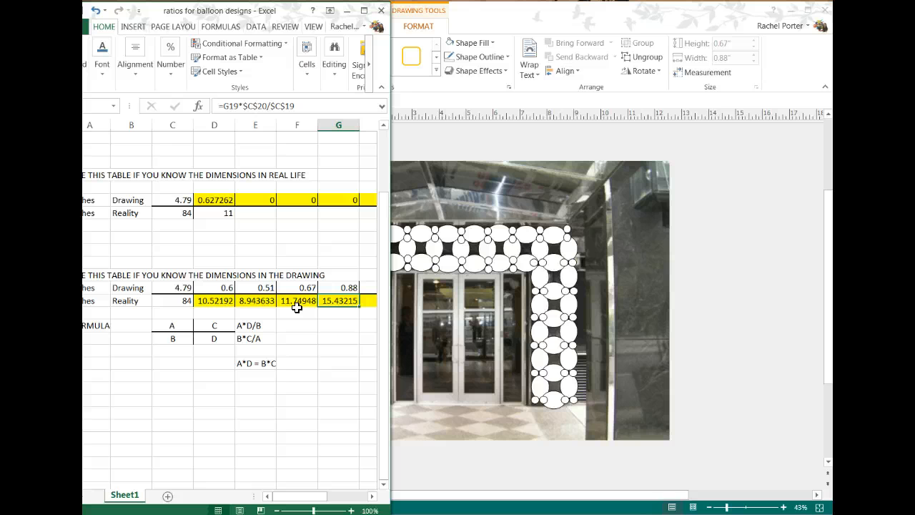
{"action": "left_click", "coordinate": [341, 314]}
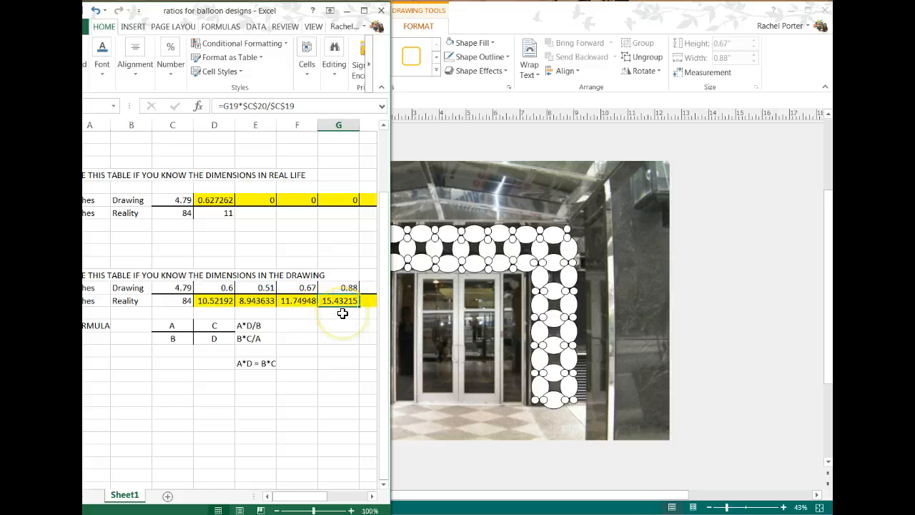
{"action": "left_click", "coordinate": [723, 388]}
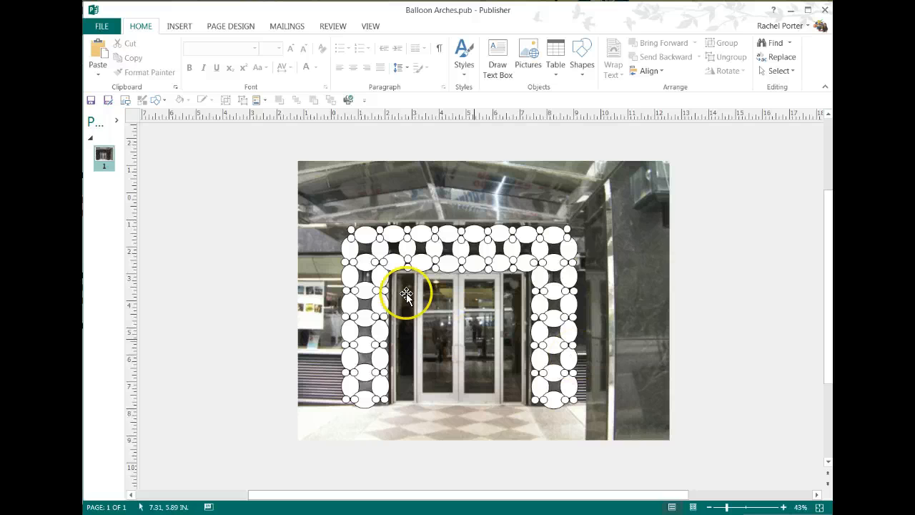
- Ungroup the balloon arch into its separate balloons
{"action": "left_click", "coordinate": [368, 378]}
{"action": "left_click", "coordinate": [363, 286]}
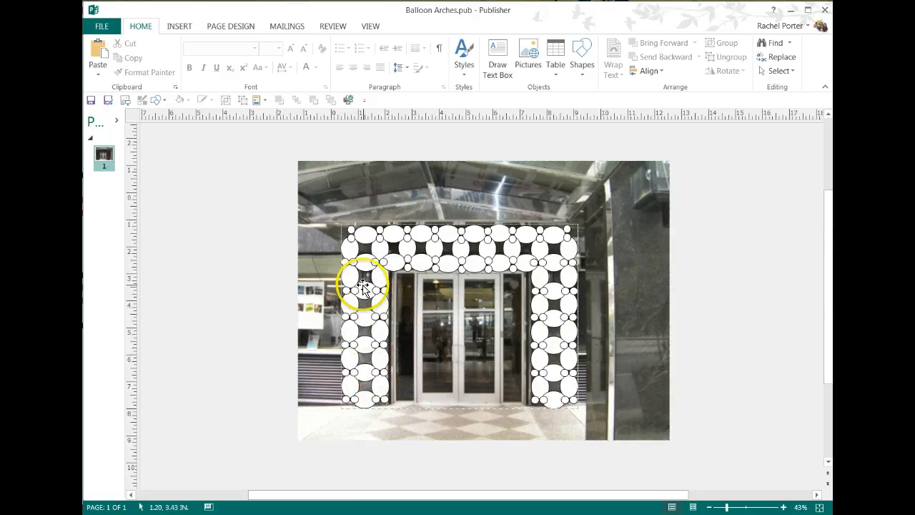
{"action": "left_click", "coordinate": [622, 457]}
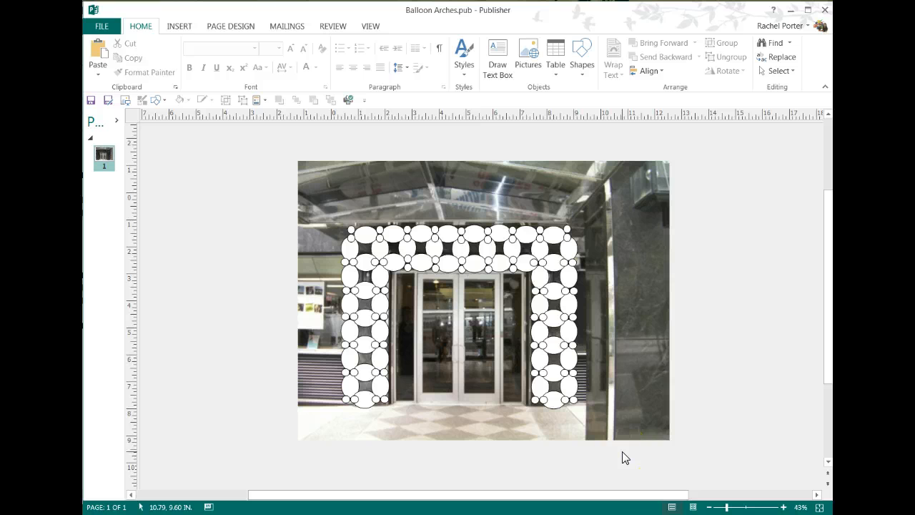
{"action": "left_click", "coordinate": [365, 332]}
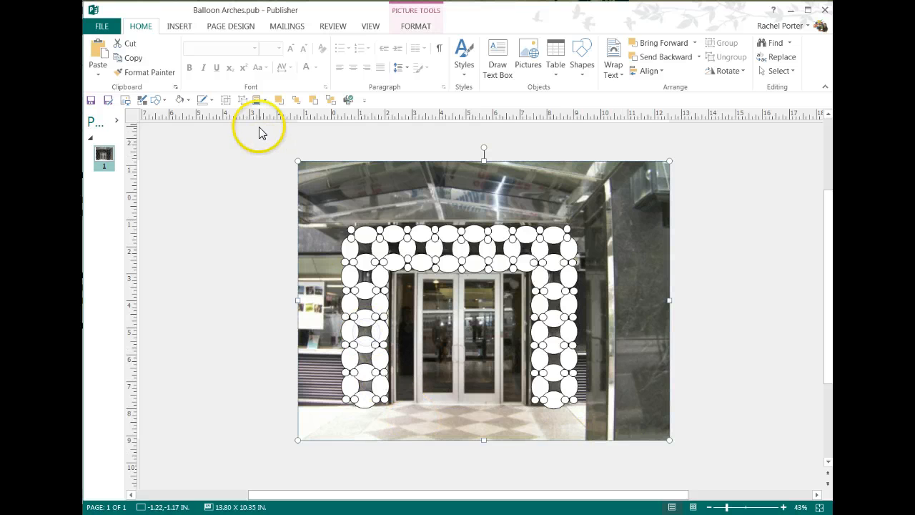
{"action": "left_click", "coordinate": [230, 241]}
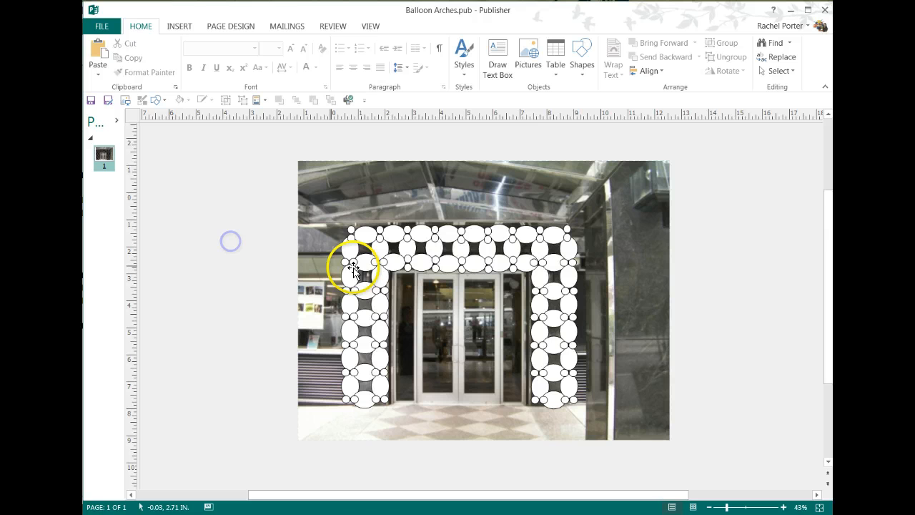
{"action": "left_click", "coordinate": [353, 268]}
{"action": "left_click", "coordinate": [241, 102]}
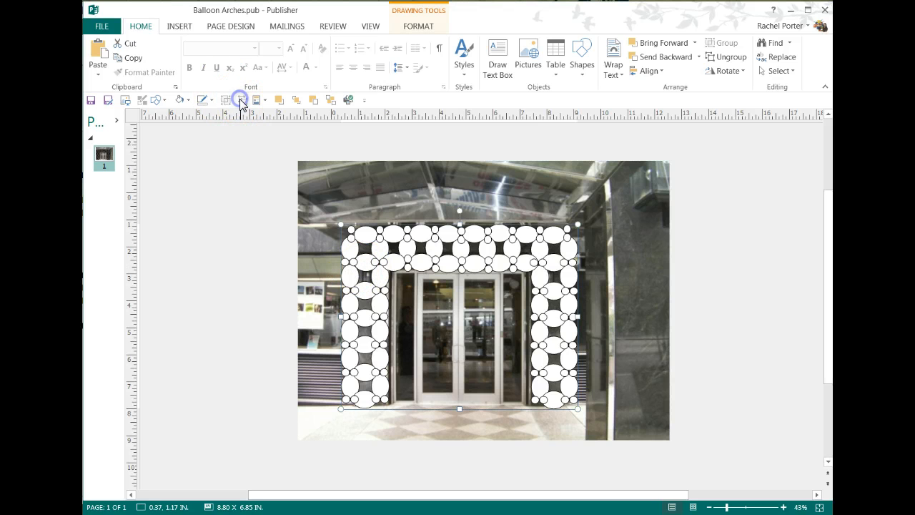
{"action": "left_click", "coordinate": [207, 233]}
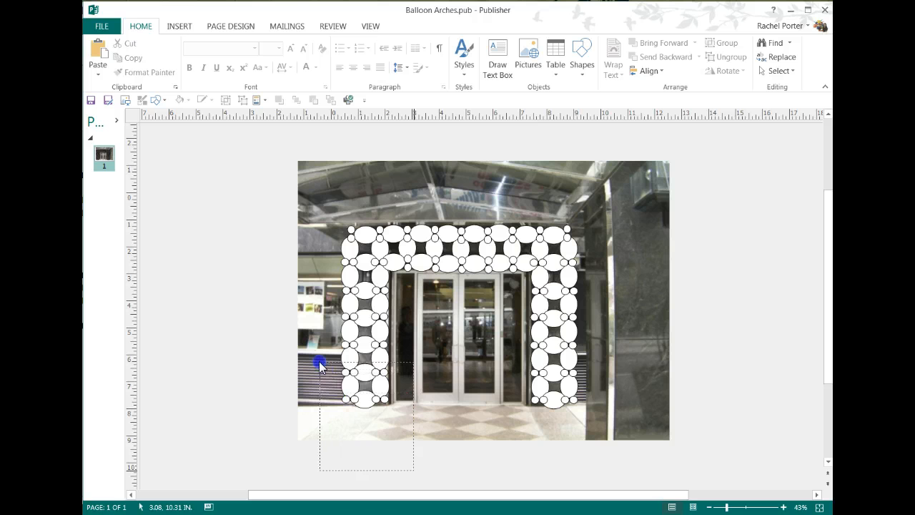
- Group the lowest balloon section of the left column and place a copy directly beneath it to lengthen the column
{"action": "left_click_drag", "start_coordinate": [319, 361], "coordinate": [319, 361]}
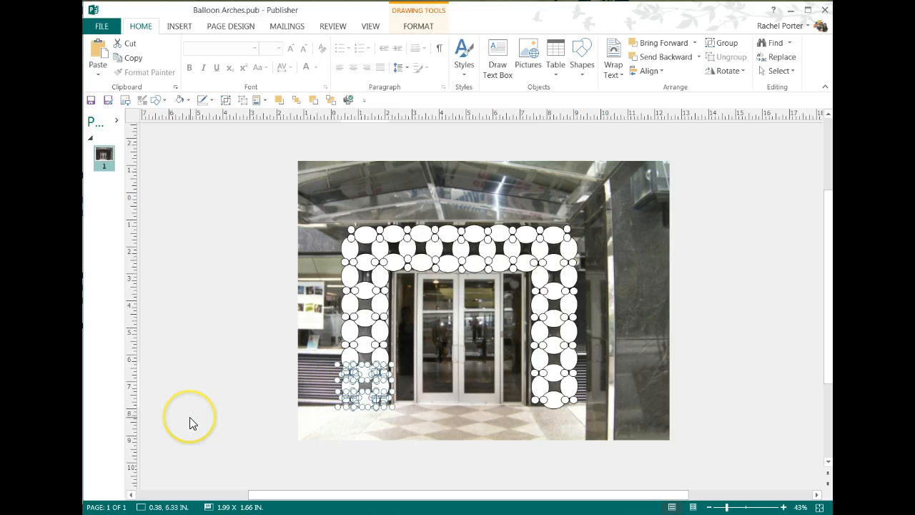
{"action": "left_click", "coordinate": [225, 99]}
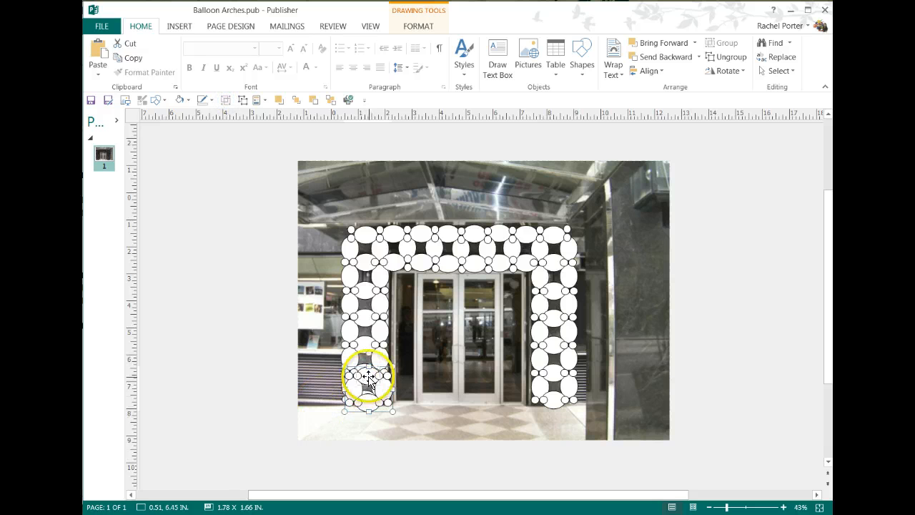
{"action": "left_click_drag", "start_coordinate": [363, 374], "coordinate": [366, 403]}
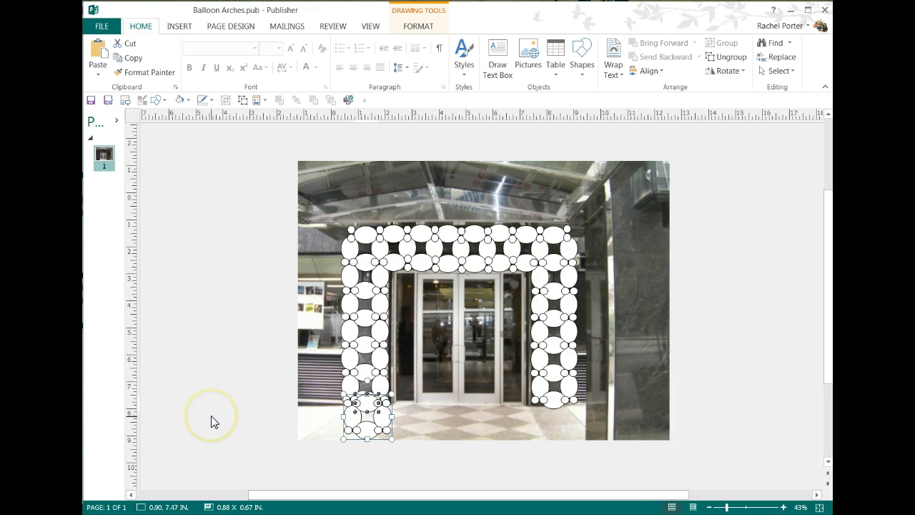
{"action": "key", "text": "Up"}
{"action": "key", "text": "Up"}
{"action": "key", "text": "Up"}
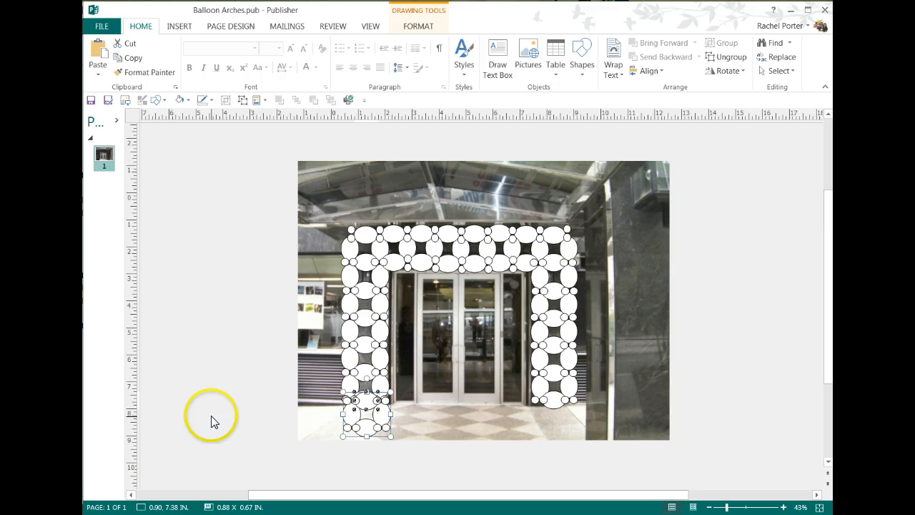
{"action": "left_click", "coordinate": [212, 421]}
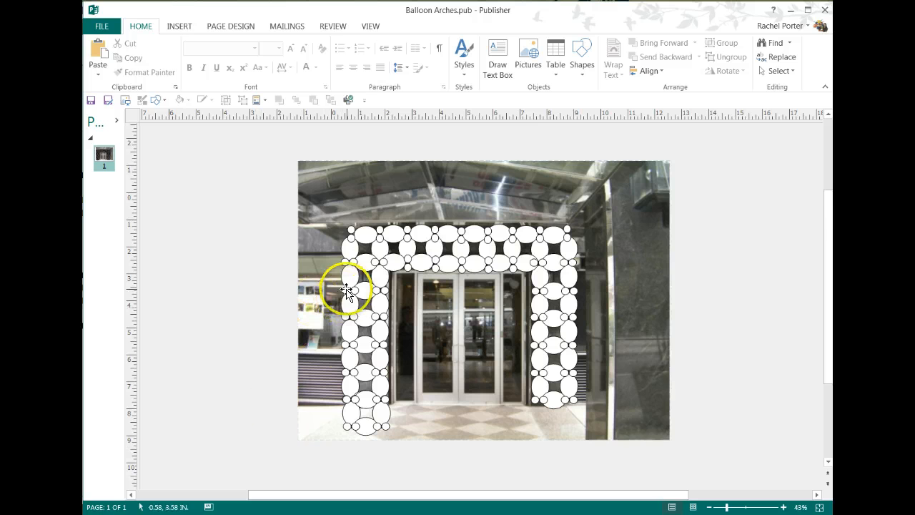
- Ungroup the added section and regroup all balloons of the extended arch as one object
{"action": "left_click_drag", "start_coordinate": [200, 207], "coordinate": [200, 205]}
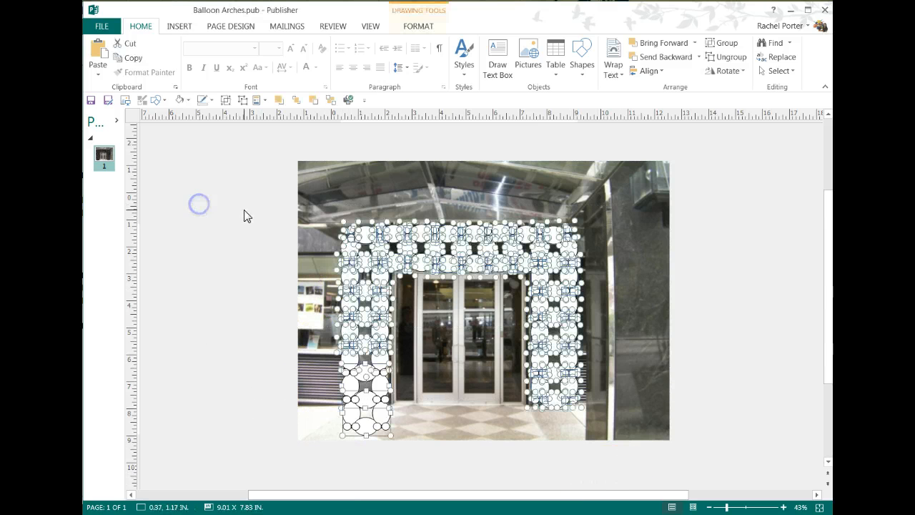
{"action": "left_click", "coordinate": [243, 100]}
{"action": "left_click", "coordinate": [631, 480]}
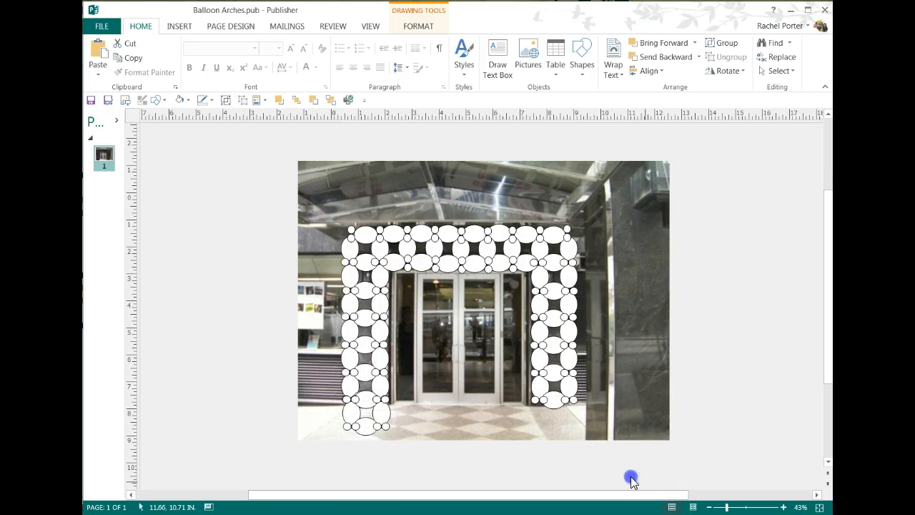
{"action": "left_click_drag", "start_coordinate": [248, 178], "coordinate": [247, 175]}
{"action": "left_click", "coordinate": [225, 99]}
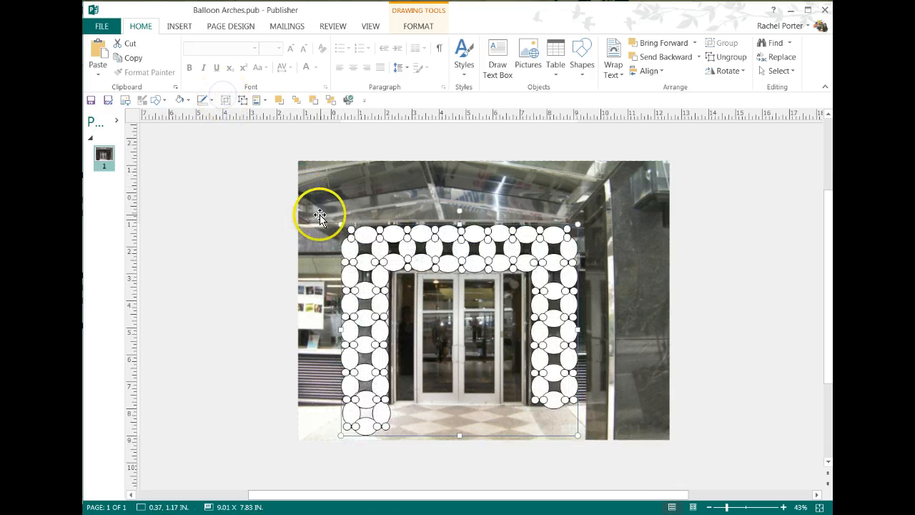
- Lock the aspect ratio of the grouped arch in its size settings
{"action": "left_click", "coordinate": [418, 27]}
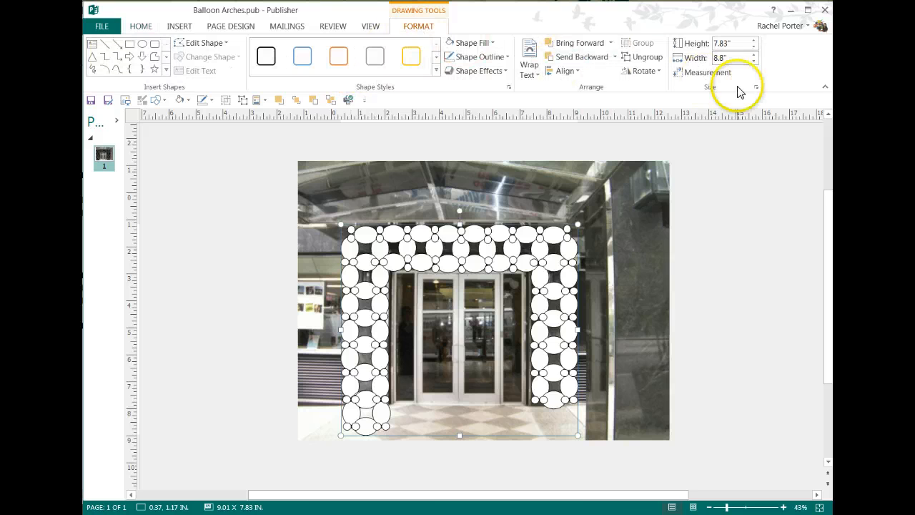
{"action": "left_click", "coordinate": [755, 86]}
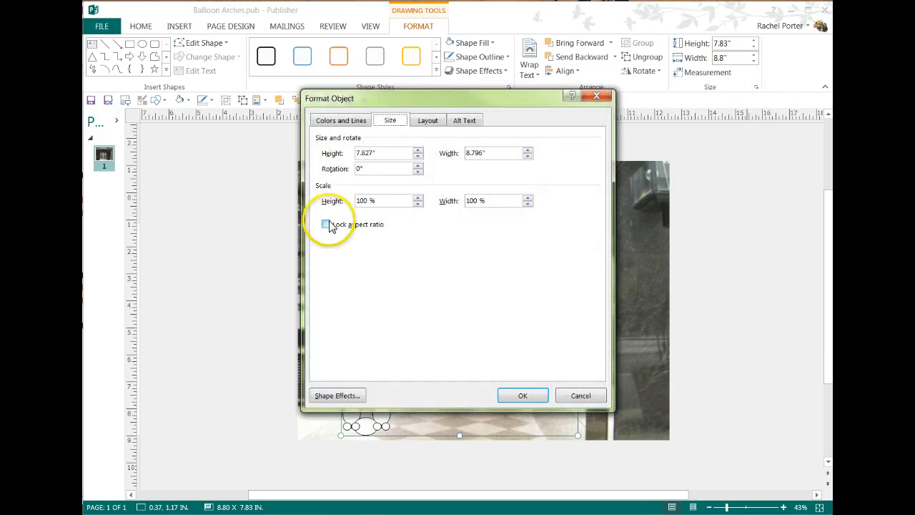
{"action": "left_click", "coordinate": [326, 225]}
{"action": "left_click", "coordinate": [522, 396]}
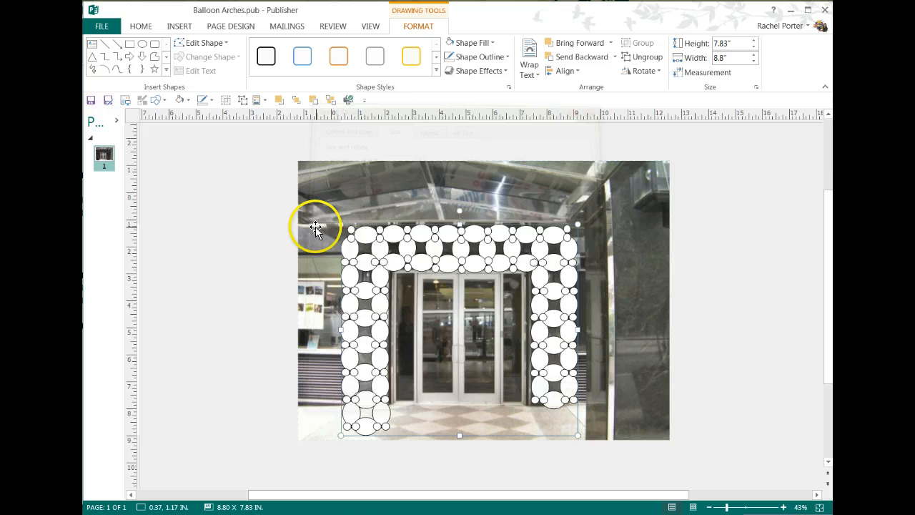
- Shrink the arch to about 6" high by 6.74" wide and place its left column over the pillar beside the doors, ending at floor level
{"action": "left_click_drag", "start_coordinate": [345, 250], "coordinate": [396, 292]}
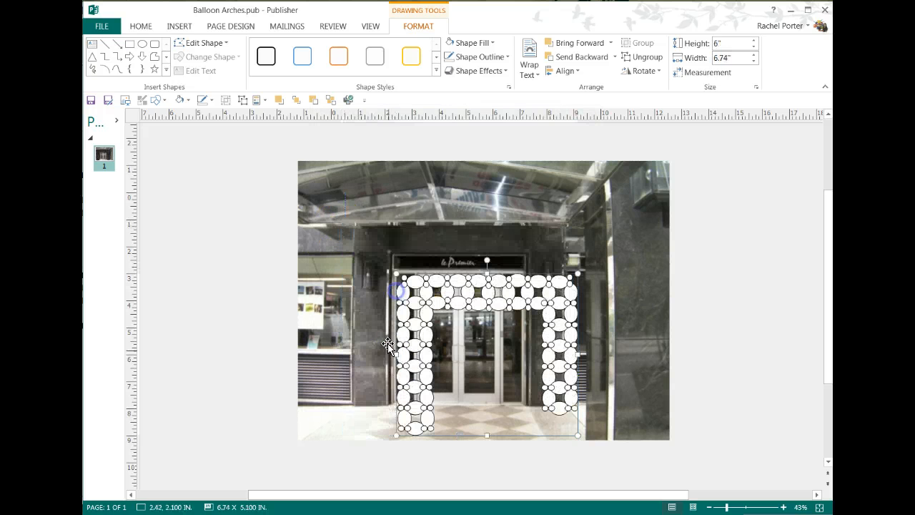
{"action": "left_click_drag", "start_coordinate": [406, 326], "coordinate": [365, 270]}
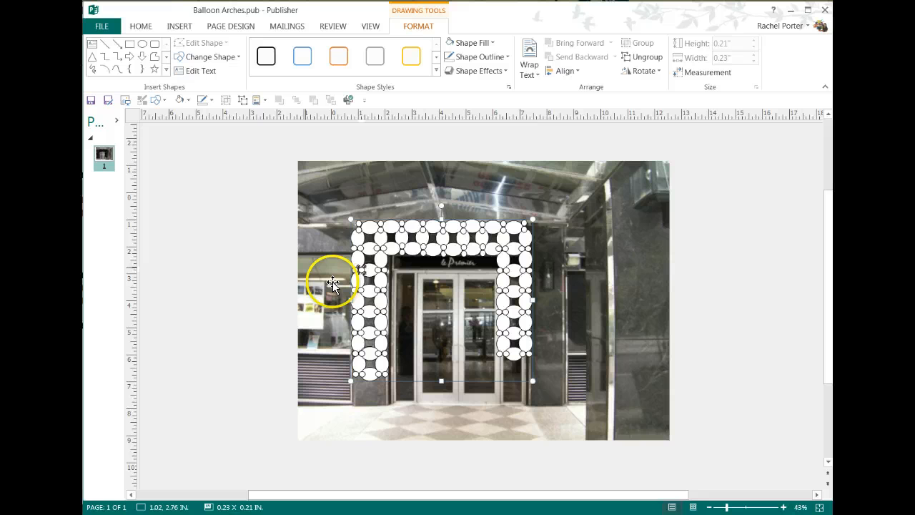
{"action": "left_click_drag", "start_coordinate": [394, 227], "coordinate": [372, 255]}
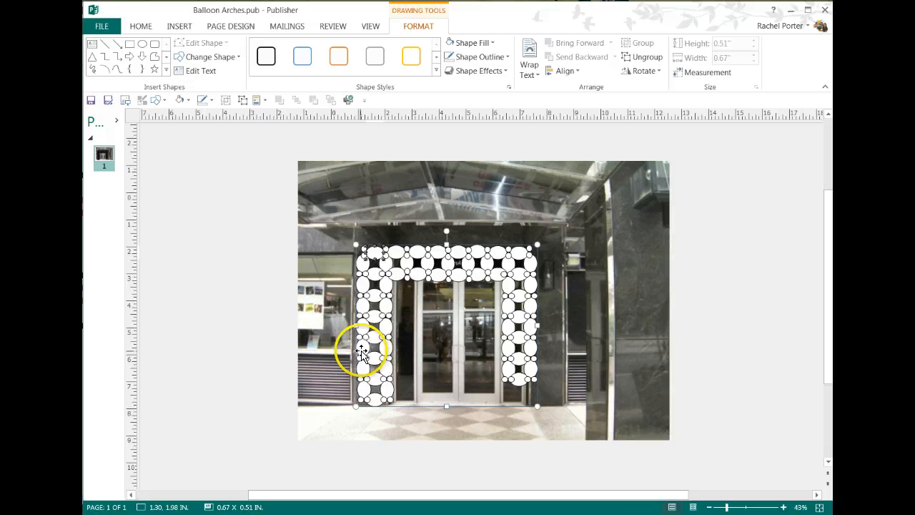
- Ungroup the resized arch and delete its right column and the top row beyond the first pair of ovals beside the left column
{"action": "left_click", "coordinate": [233, 106]}
{"action": "left_click", "coordinate": [167, 236]}
{"action": "left_click", "coordinate": [602, 466]}
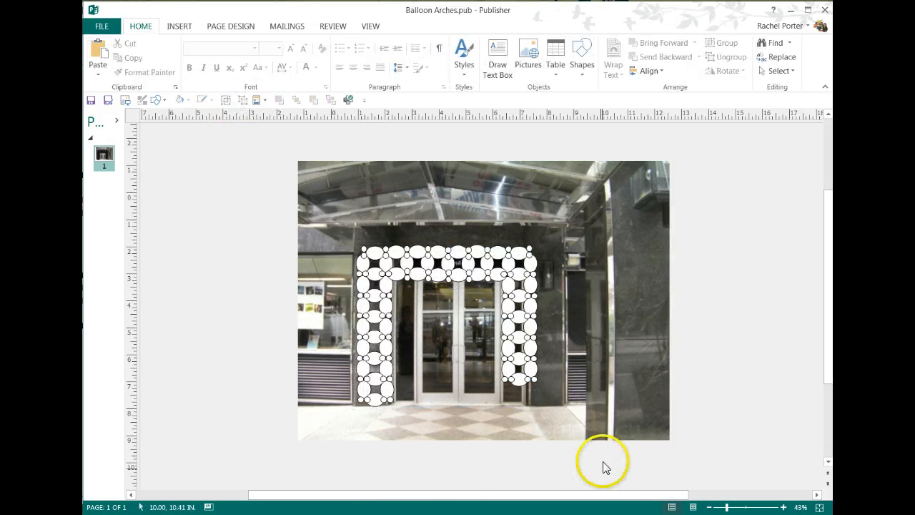
{"action": "left_click_drag", "start_coordinate": [604, 464], "coordinate": [394, 212]}
{"action": "key", "text": "Delete"}
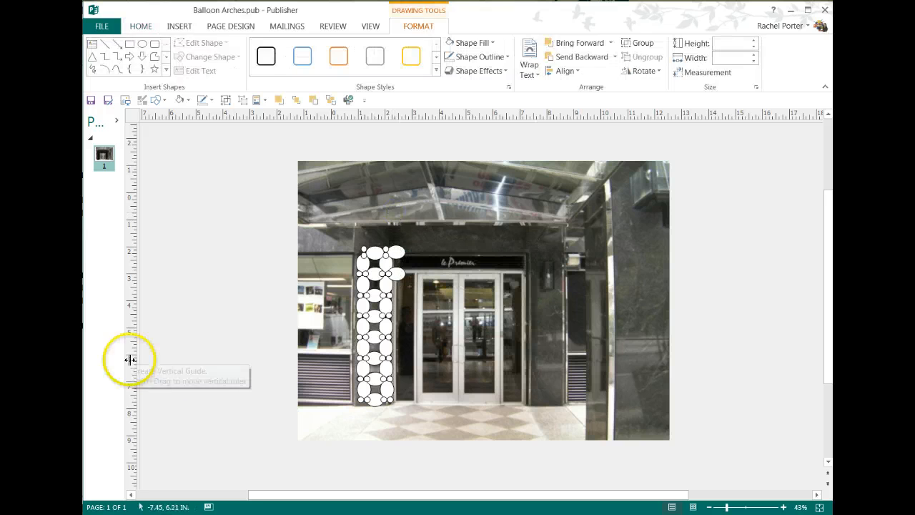
- Delete the two leftover ovals beside the top of the left column and group the column's balloons
{"action": "left_click", "coordinate": [399, 253]}
{"action": "key", "text": "Delete"}
{"action": "left_click", "coordinate": [401, 272]}
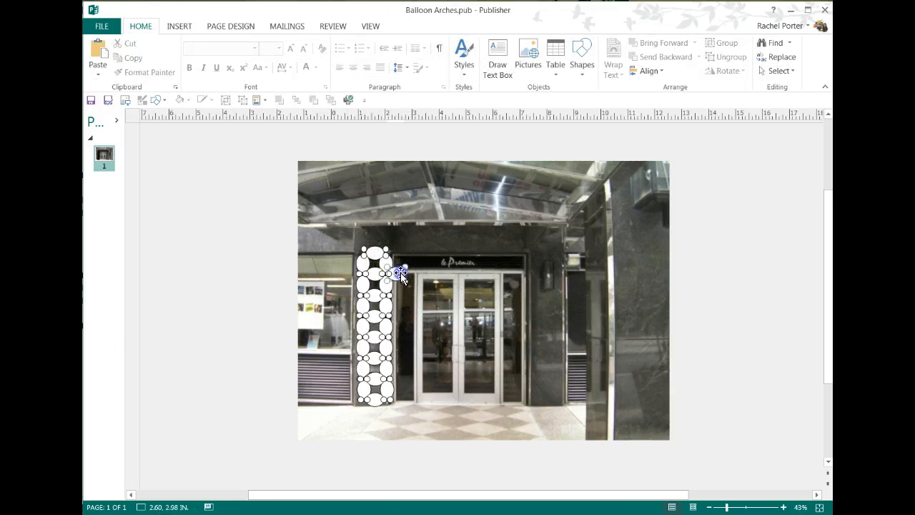
{"action": "key", "text": "Delete"}
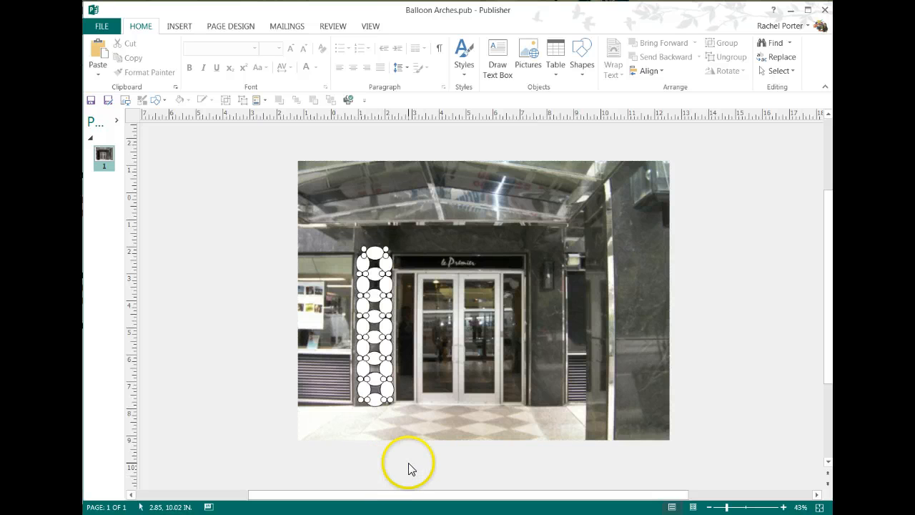
{"action": "left_click_drag", "start_coordinate": [408, 462], "coordinate": [306, 175]}
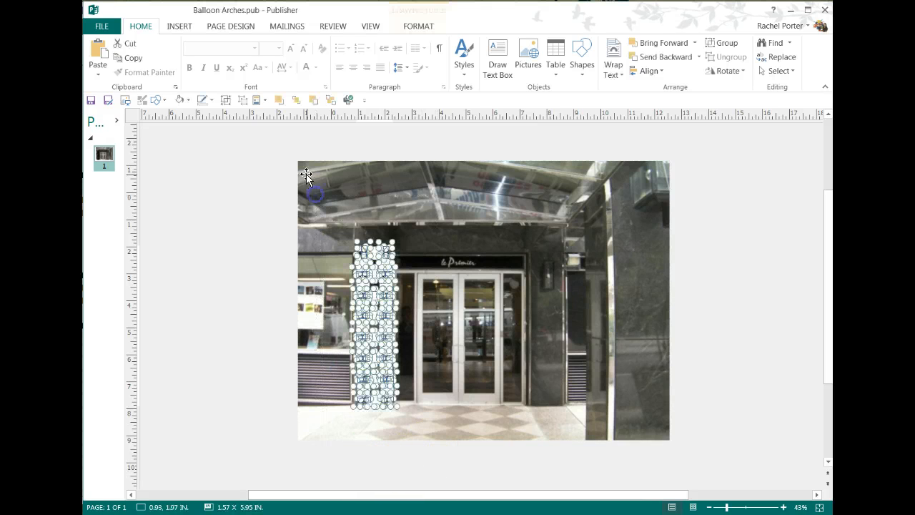
{"action": "left_click", "coordinate": [225, 99]}
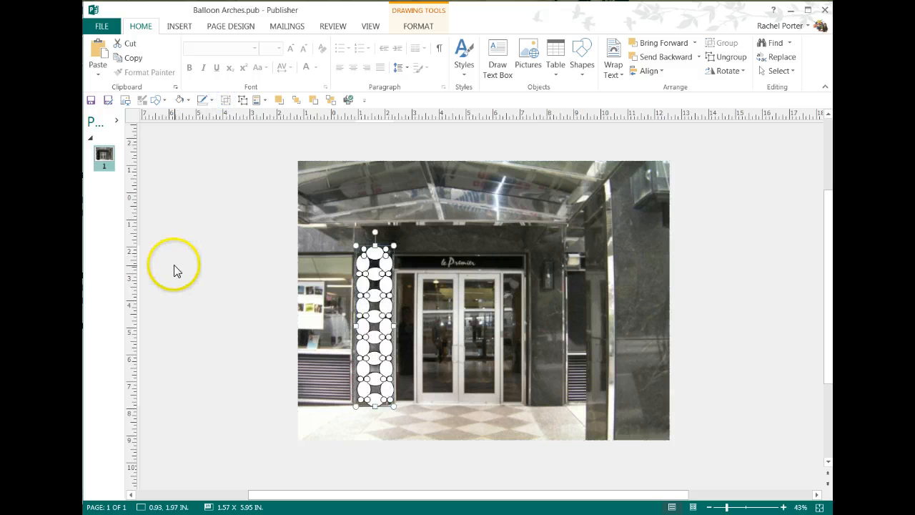
- Place a copy of the balloon column over the pillar on the right of the doors and nudge it up toward floor level
{"action": "left_click_drag", "start_coordinate": [378, 255], "coordinate": [544, 261]}
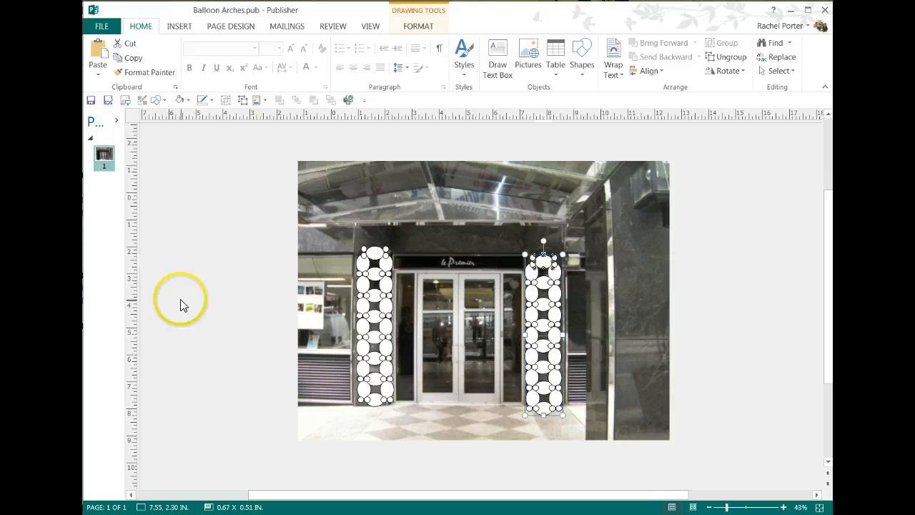
{"action": "key", "text": "Up"}
{"action": "key", "text": "Up"}
{"action": "key", "text": "Up"}
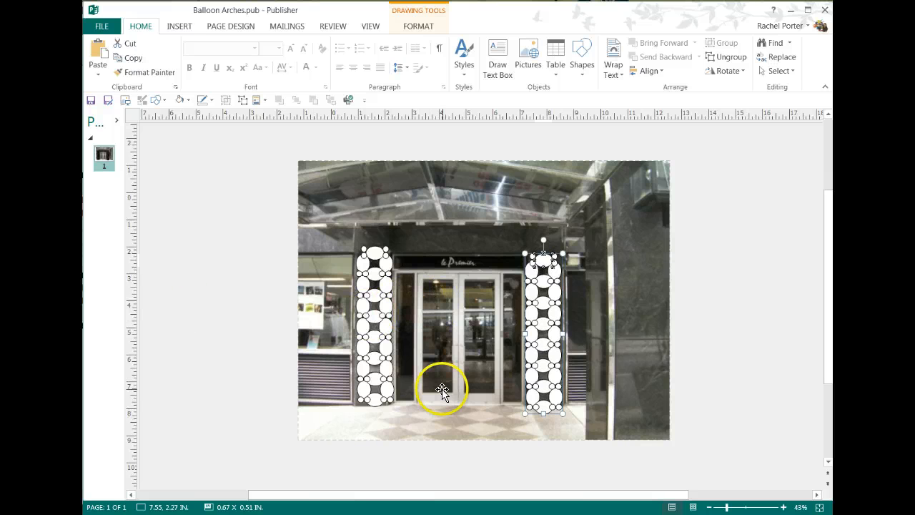
{"action": "key", "text": "Up"}
{"action": "key", "text": "Up"}
{"action": "key", "text": "Up"}
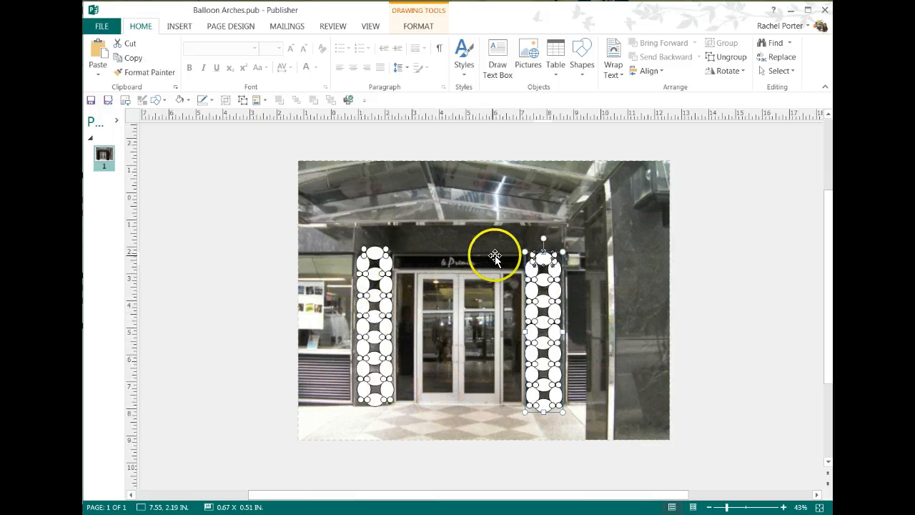
{"action": "key", "text": "Up"}
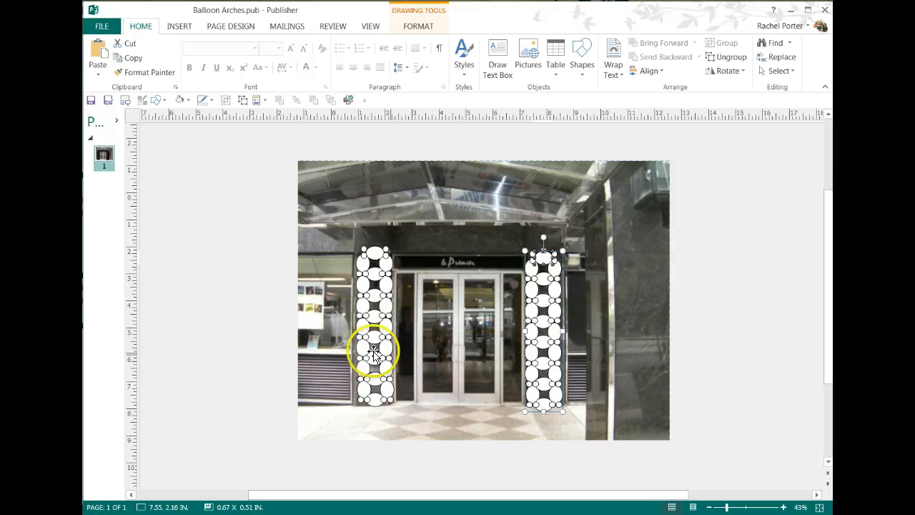
{"action": "left_click", "coordinate": [241, 341]}
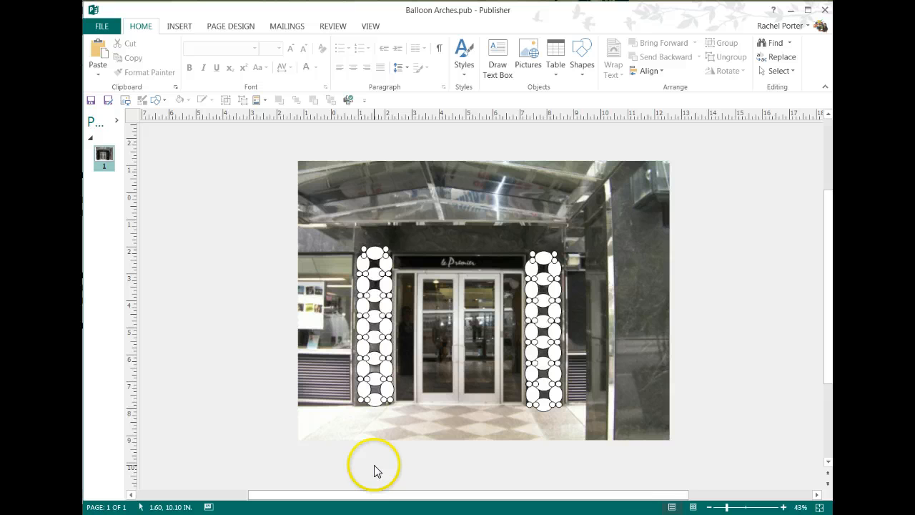
- Ungroup the right column, group only its outer vertical line of balloons, and duplicate that strip
{"action": "left_click", "coordinate": [541, 321]}
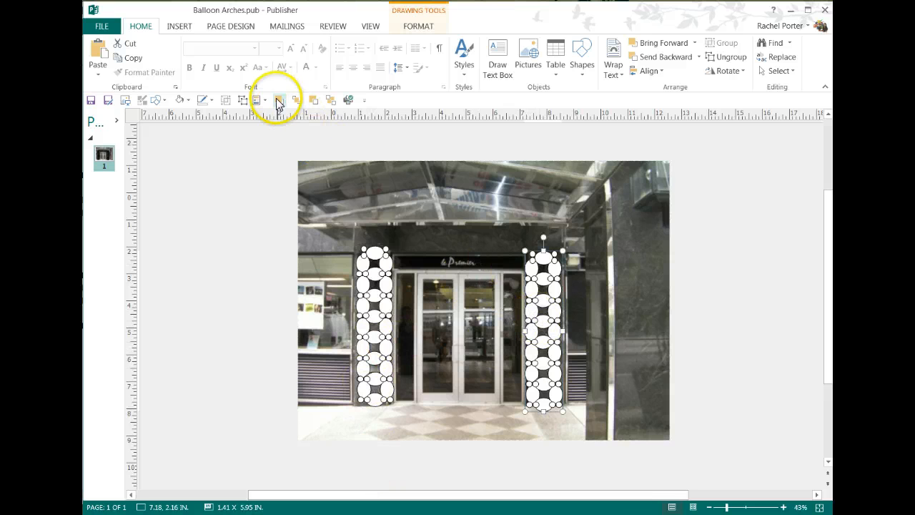
{"action": "left_click", "coordinate": [242, 99]}
{"action": "left_click", "coordinate": [578, 469]}
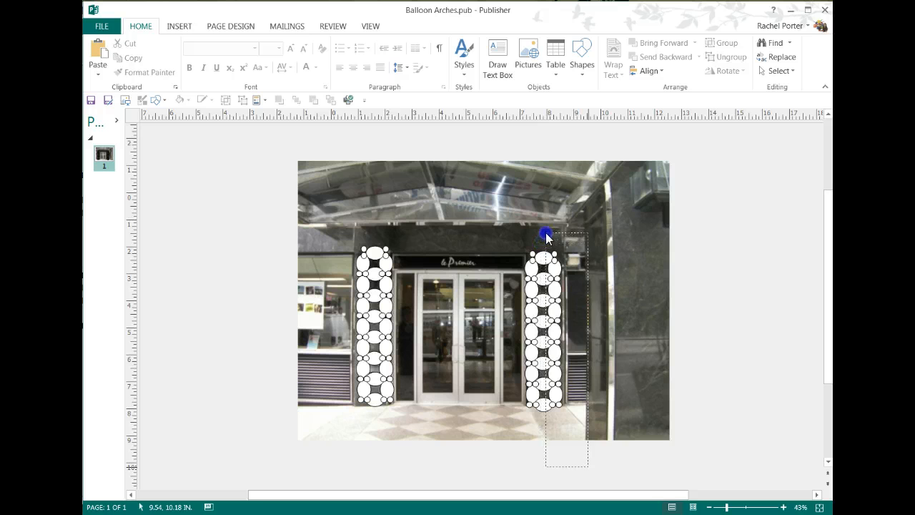
{"action": "left_click_drag", "start_coordinate": [545, 236], "coordinate": [546, 234]}
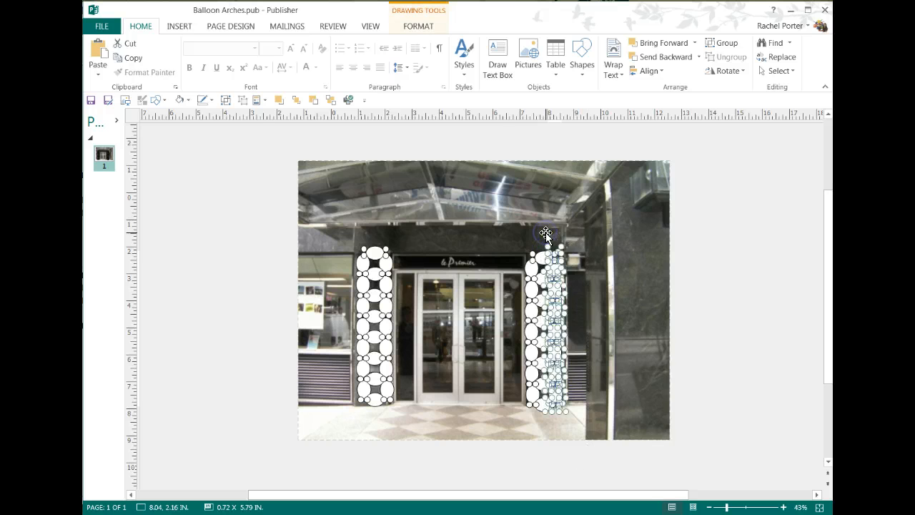
{"action": "left_click", "coordinate": [224, 100]}
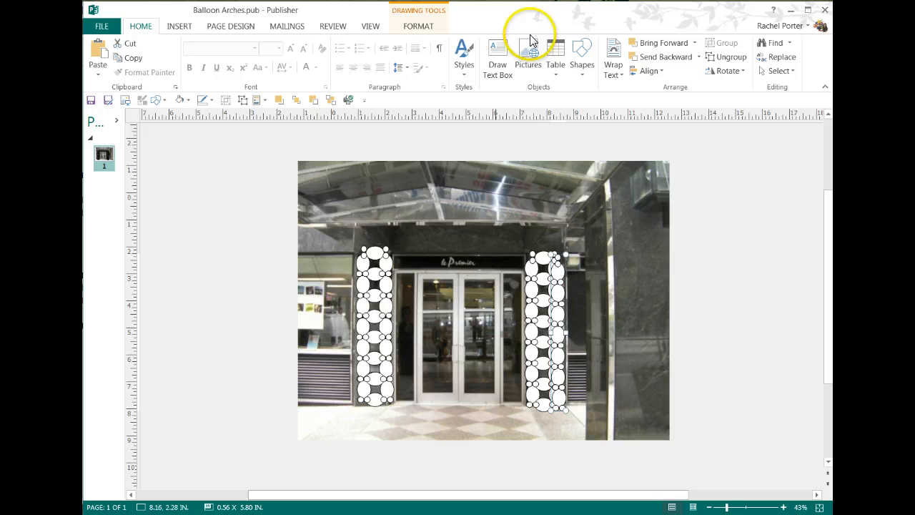
- Rotate the duplicated balloon strip right 90° and place it above the doors as a row between the two columns
{"action": "left_click", "coordinate": [418, 26]}
{"action": "left_click", "coordinate": [646, 71]}
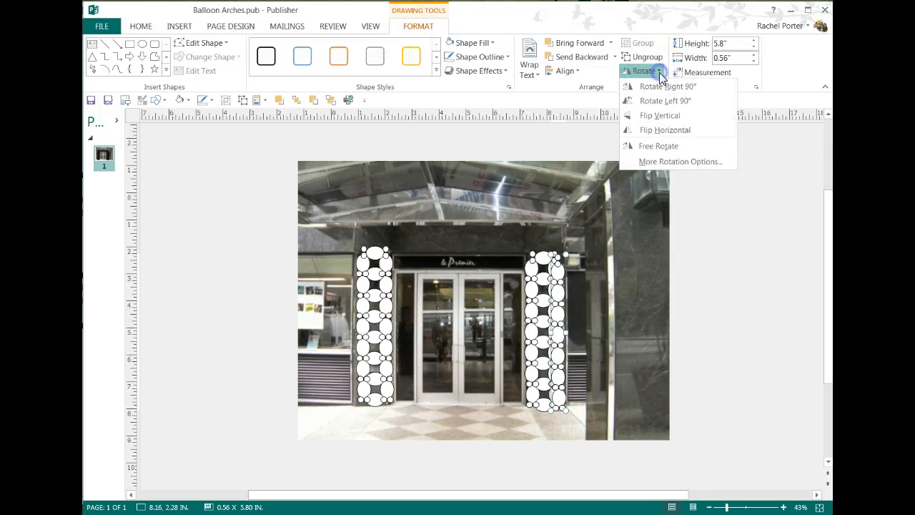
{"action": "left_click", "coordinate": [661, 86]}
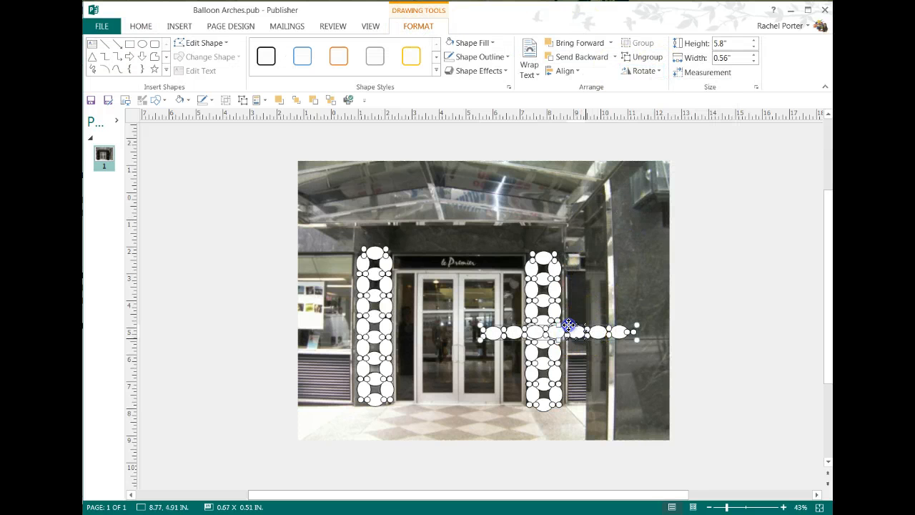
{"action": "mouse_move", "coordinate": [568, 326]}
{"action": "left_mouse_down"}
{"action": "mouse_move", "coordinate": [465, 266]}
{"action": "mouse_move", "coordinate": [482, 241]}
{"action": "mouse_move", "coordinate": [483, 249]}
{"action": "left_mouse_up"}
{"action": "left_click", "coordinate": [223, 306]}
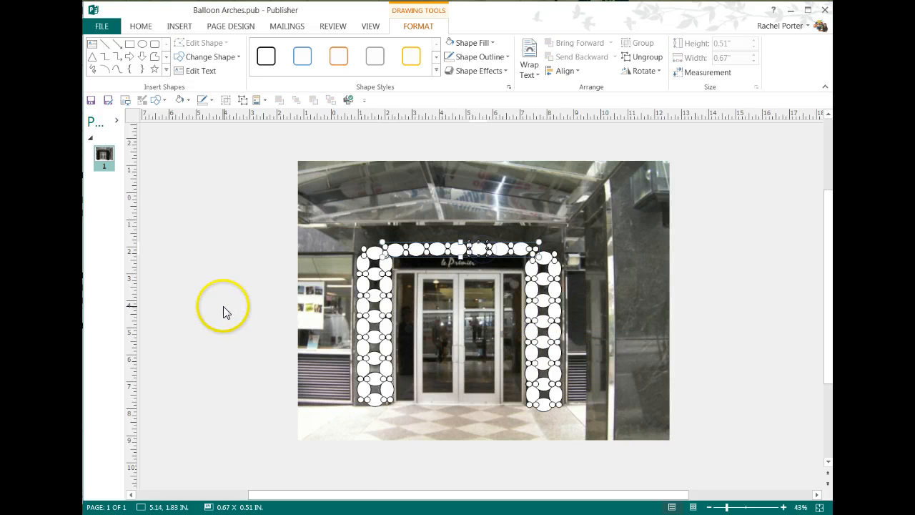
{"action": "left_click", "coordinate": [462, 246]}
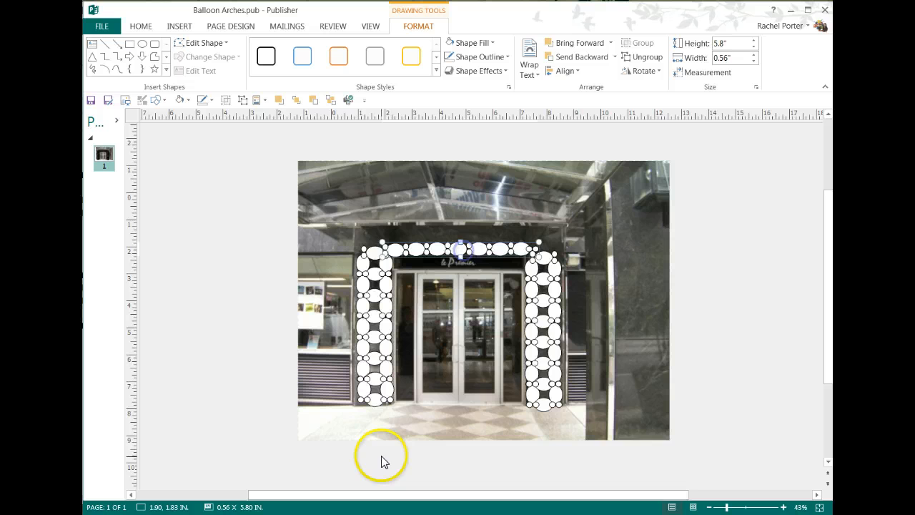
{"action": "left_click", "coordinate": [550, 453]}
- Try to group the right column's balloons and nudge the column up to line up with the left one
{"action": "left_click_drag", "start_coordinate": [588, 477], "coordinate": [536, 331]}
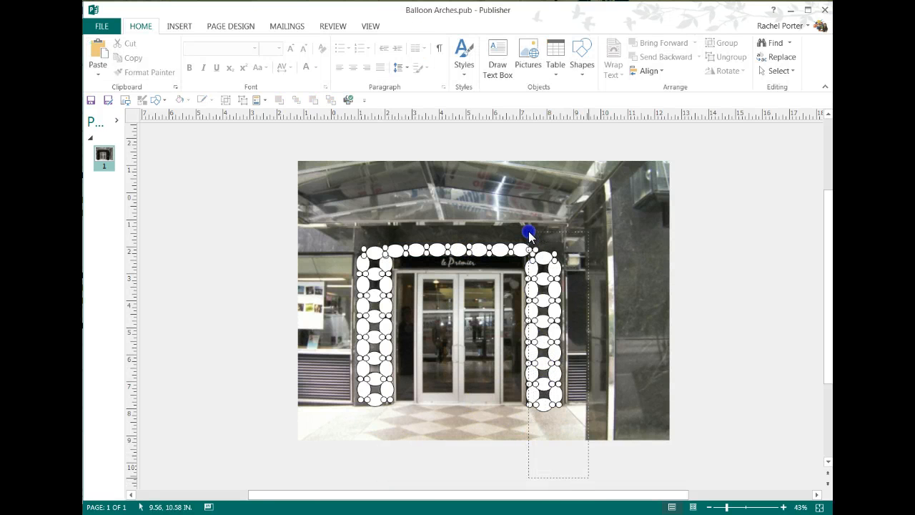
{"action": "left_click_drag", "start_coordinate": [529, 234], "coordinate": [522, 236]}
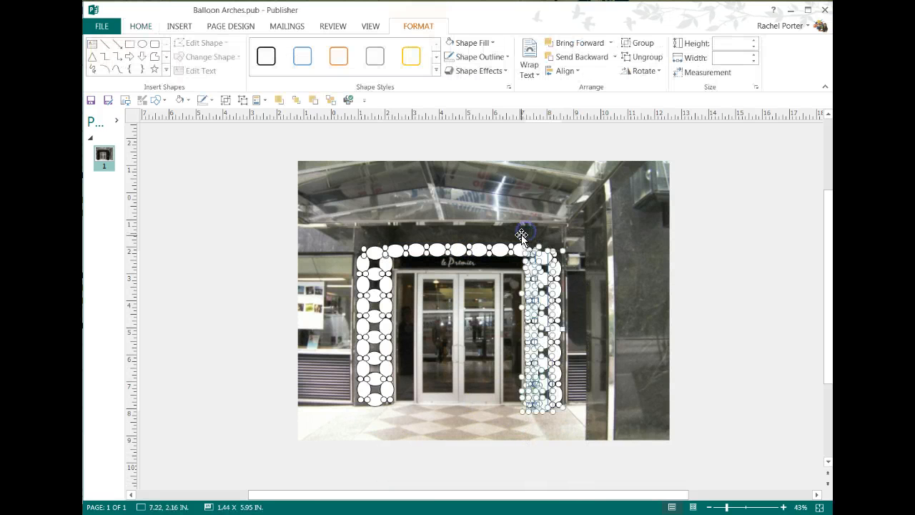
{"action": "left_click", "coordinate": [226, 100]}
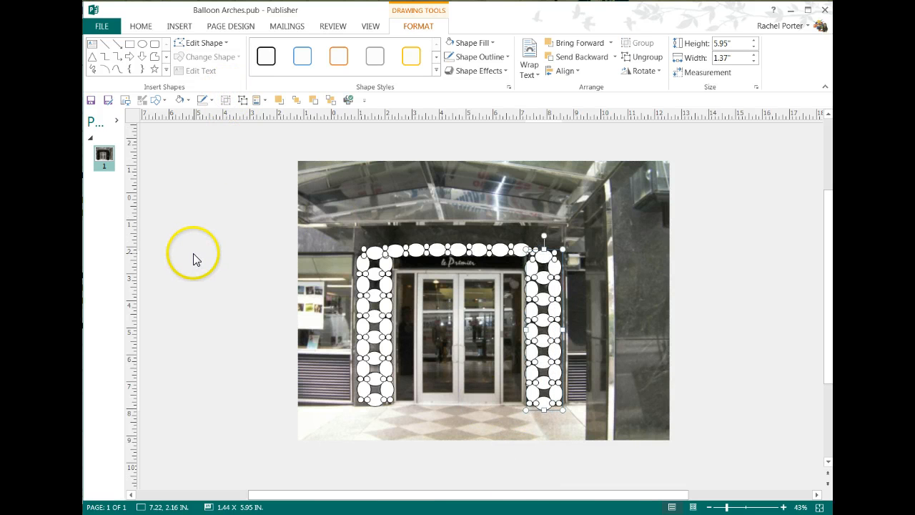
{"action": "key", "text": "Up"}
{"action": "key", "text": "Up"}
{"action": "key", "text": "Up"}
{"action": "key", "text": "Up"}
{"action": "key", "text": "Up"}
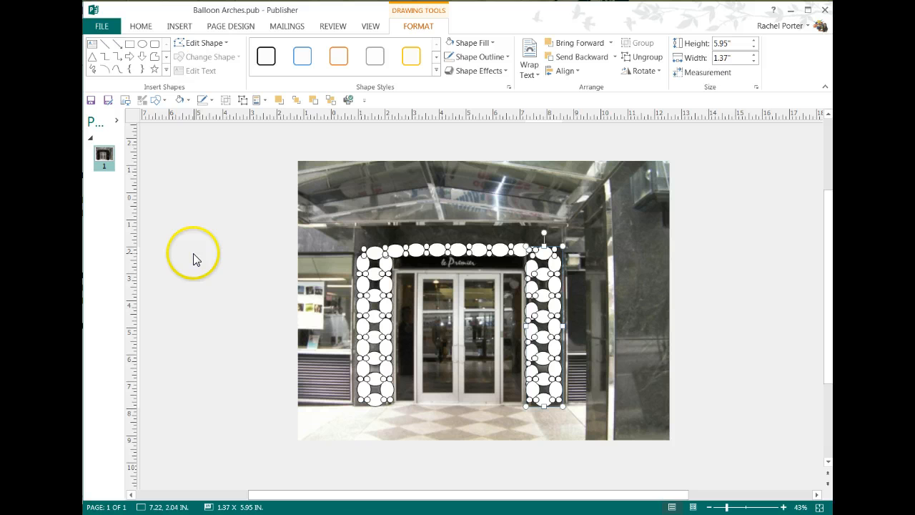
{"action": "key", "text": "Up"}
{"action": "key", "text": "Up"}
{"action": "key", "text": "Up"}
{"action": "key", "text": "Up"}
{"action": "key", "text": "Up"}
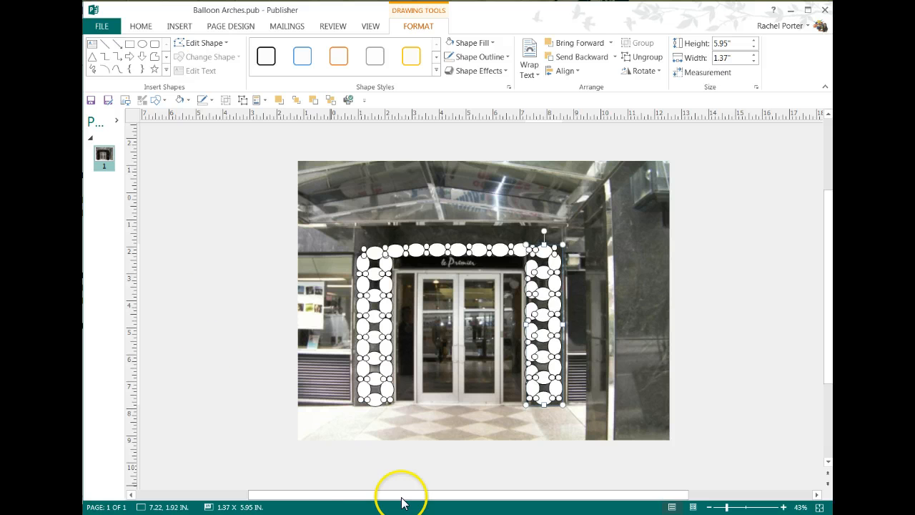
- Nudge the right column back down to its earlier height and ungroup it, including its outer strip
{"action": "key", "text": "Down"}
{"action": "key", "text": "Down"}
{"action": "key", "text": "Down"}
{"action": "key", "text": "Down"}
{"action": "key", "text": "Down"}
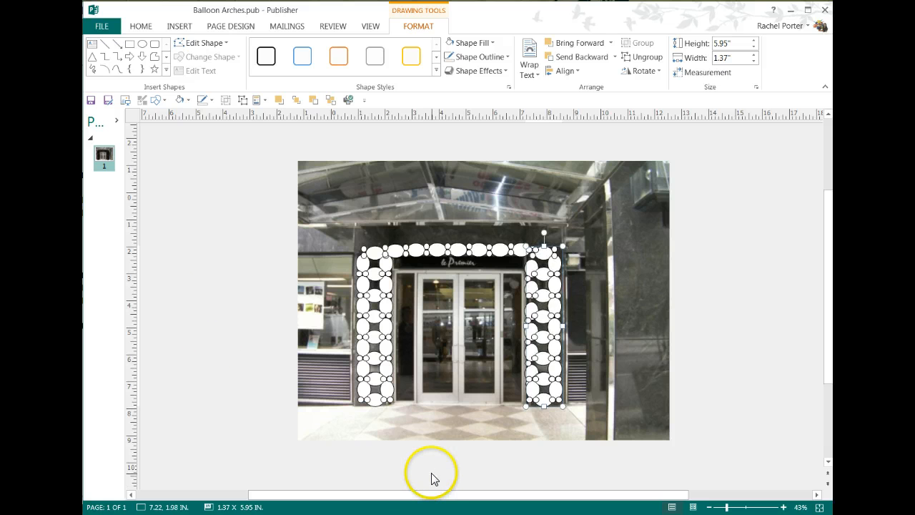
{"action": "key", "text": "Down"}
{"action": "key", "text": "Down"}
{"action": "key", "text": "Down"}
{"action": "key", "text": "Down"}
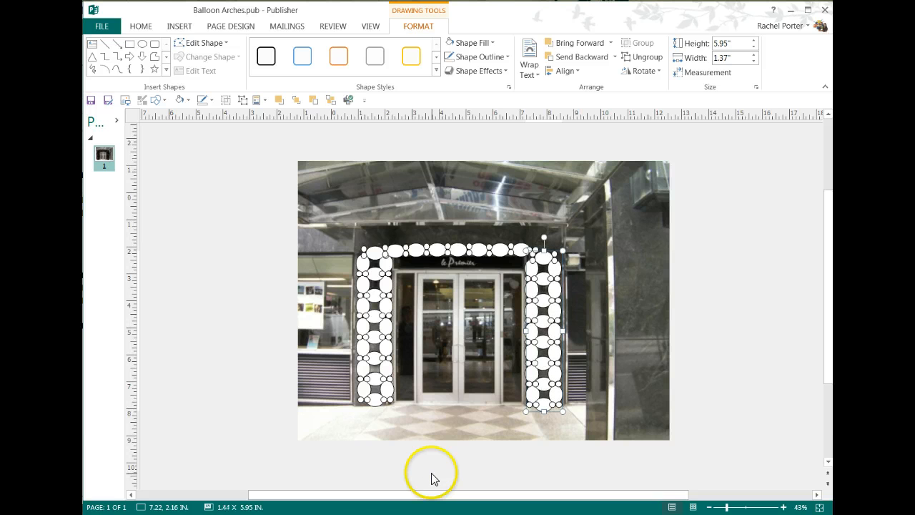
{"action": "key", "text": "ctrl+shift+g"}
{"action": "left_click", "coordinate": [496, 462]}
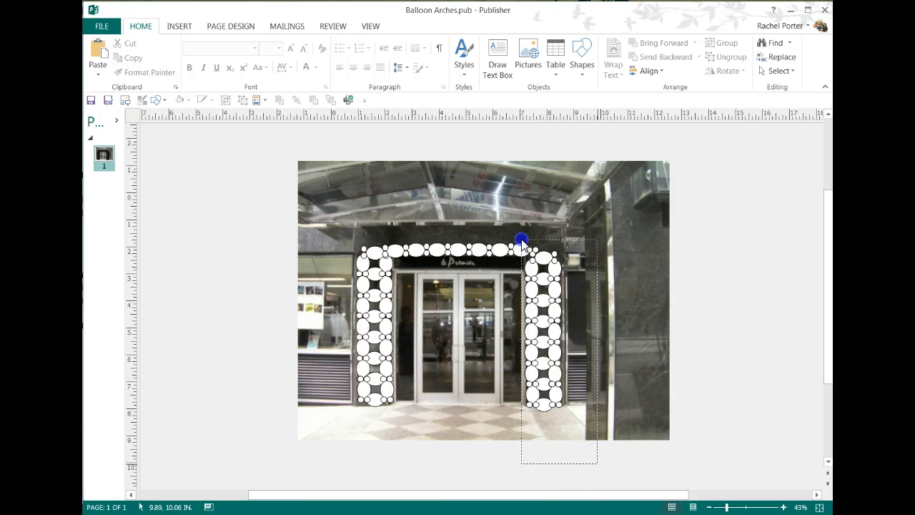
{"action": "left_click_drag", "start_coordinate": [521, 250], "coordinate": [521, 250]}
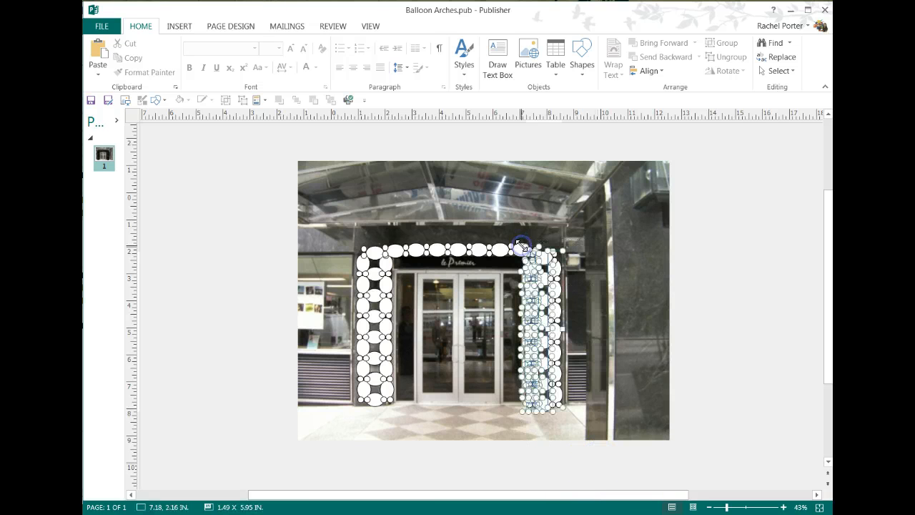
{"action": "left_click", "coordinate": [241, 100]}
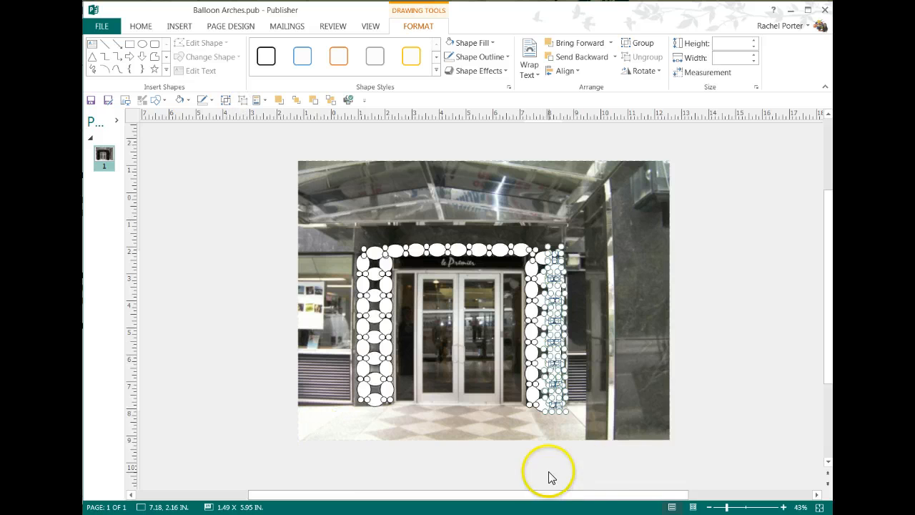
- Move the horizontal balloon row up clear of the columns and group all balloons of the right column as one object
{"action": "left_click_drag", "start_coordinate": [606, 471], "coordinate": [499, 345]}
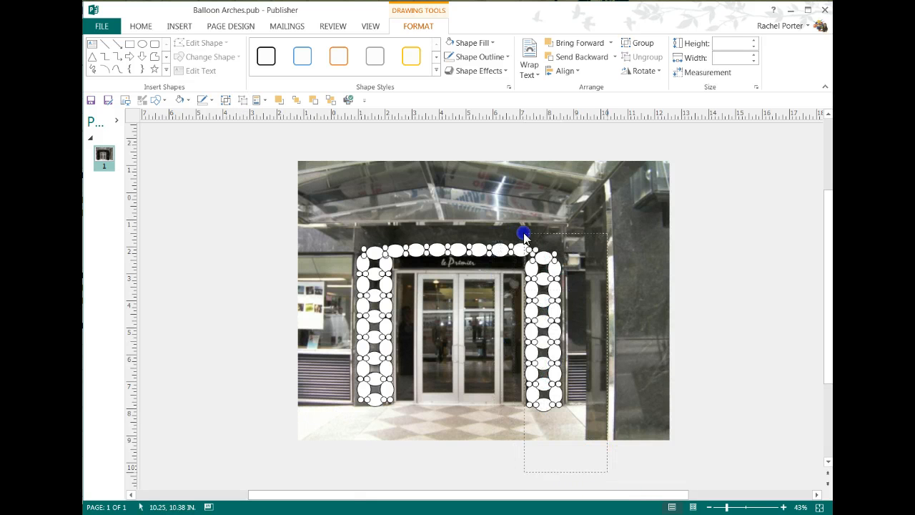
{"action": "left_click_drag", "start_coordinate": [524, 235], "coordinate": [524, 233]}
{"action": "left_click", "coordinate": [225, 100]}
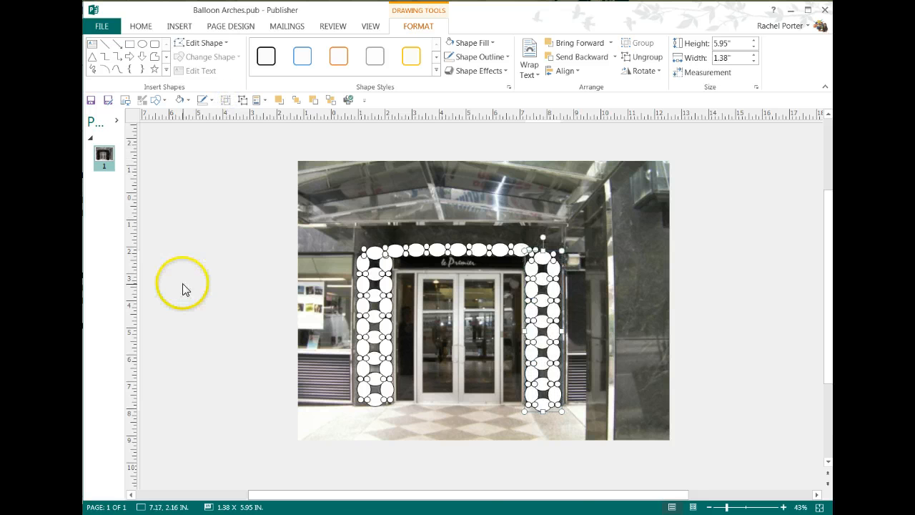
{"action": "left_click", "coordinate": [572, 483]}
{"action": "left_click_drag", "start_coordinate": [627, 481], "coordinate": [486, 273]}
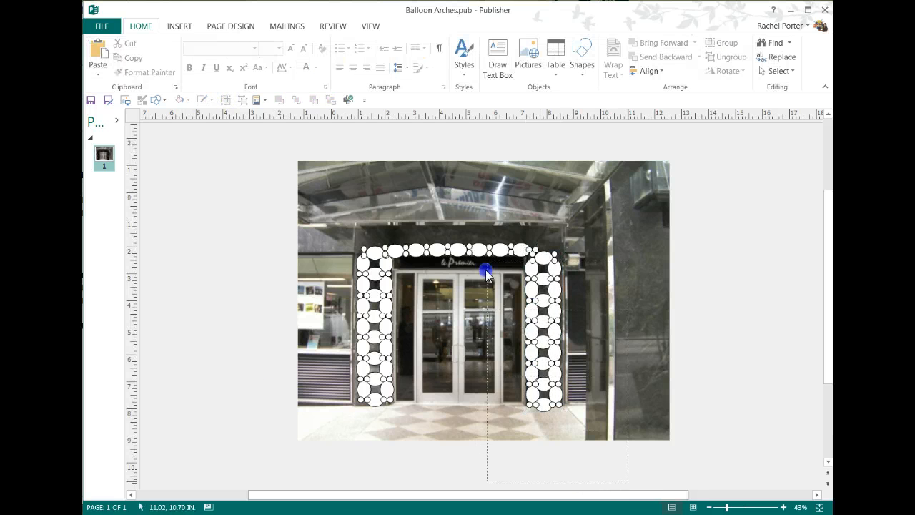
{"action": "left_click_drag", "start_coordinate": [506, 234], "coordinate": [476, 204]}
{"action": "left_click", "coordinate": [613, 474]}
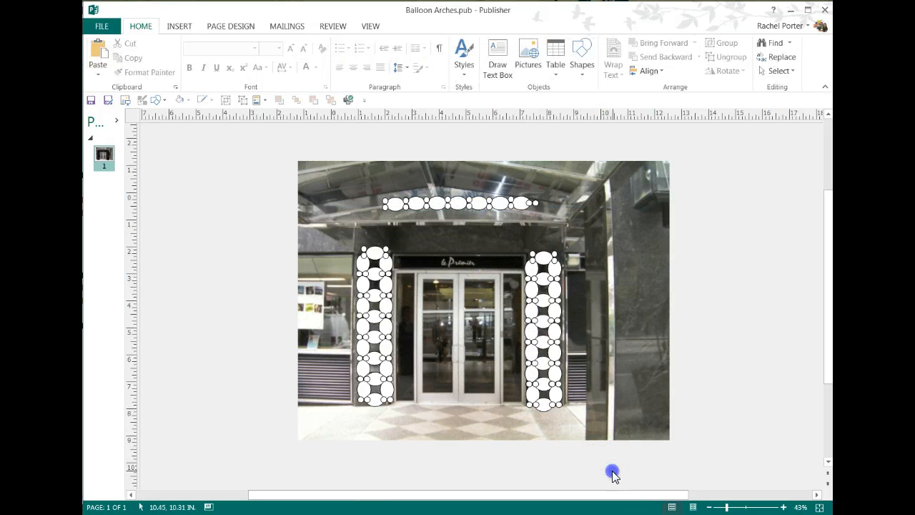
{"action": "left_click_drag", "start_coordinate": [498, 230], "coordinate": [498, 230]}
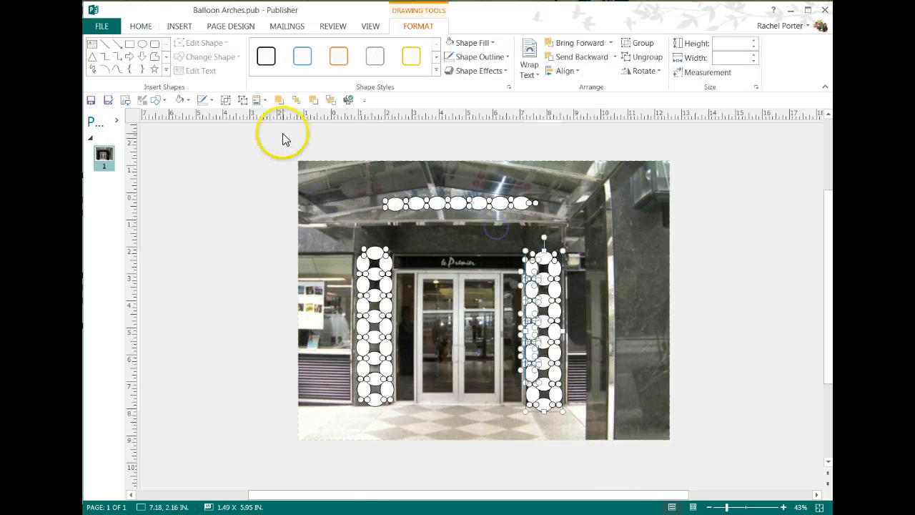
{"action": "left_click", "coordinate": [227, 100]}
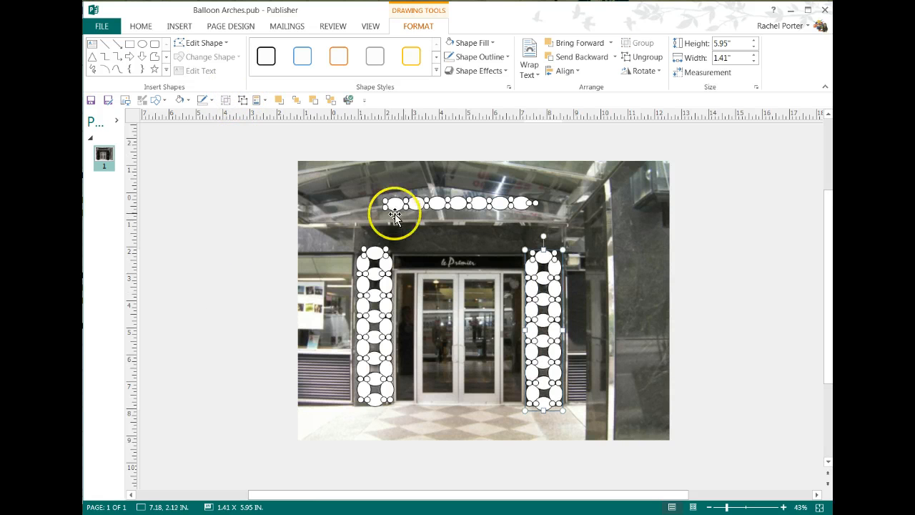
- Move the horizontal balloon row back down above the doors and shift it slightly right to bridge the two columns
{"action": "left_click_drag", "start_coordinate": [442, 207], "coordinate": [439, 255]}
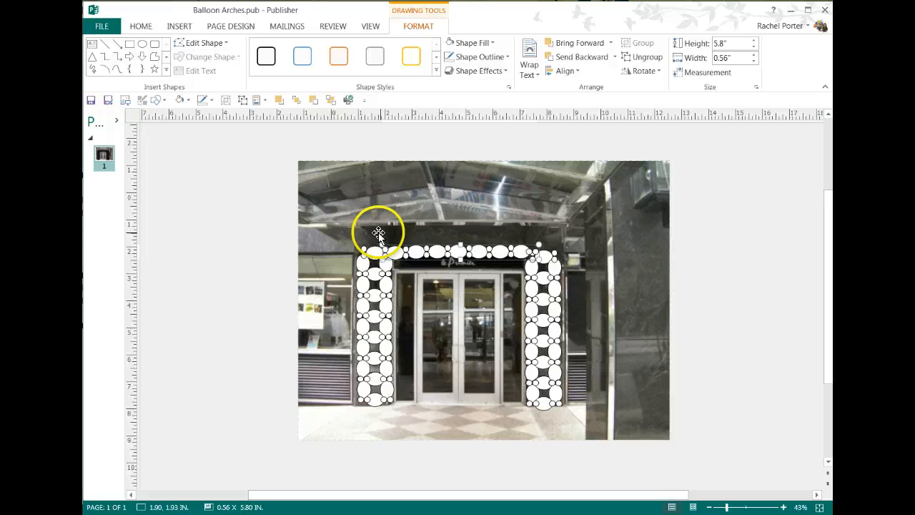
{"action": "mouse_move", "coordinate": [415, 251]}
{"action": "left_mouse_down"}
{"action": "mouse_move", "coordinate": [426, 266]}
{"action": "mouse_move", "coordinate": [419, 280]}
{"action": "mouse_move", "coordinate": [421, 249]}
{"action": "left_mouse_up"}
{"action": "left_click", "coordinate": [426, 268]}
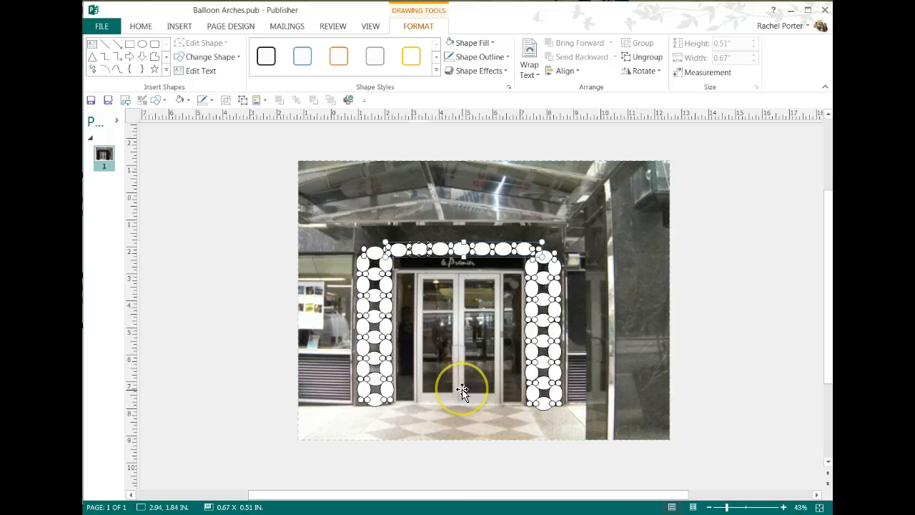
- Delete the right balloon column, the horizontal row above the doors and the left balloon column from the entrance photo
{"action": "left_click", "coordinate": [541, 306]}
{"action": "key", "text": "Delete"}
{"action": "left_click", "coordinate": [497, 247]}
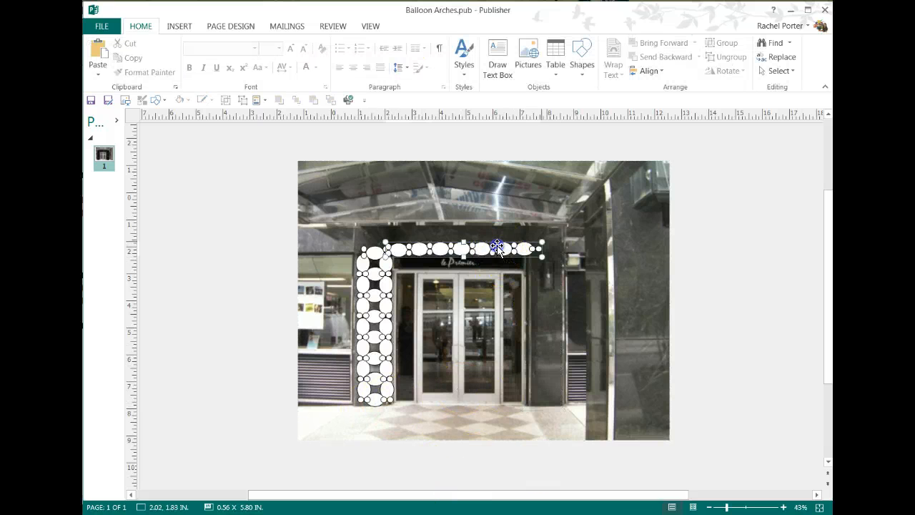
{"action": "key", "text": "Delete"}
{"action": "left_click", "coordinate": [363, 286]}
{"action": "key", "text": "Delete"}
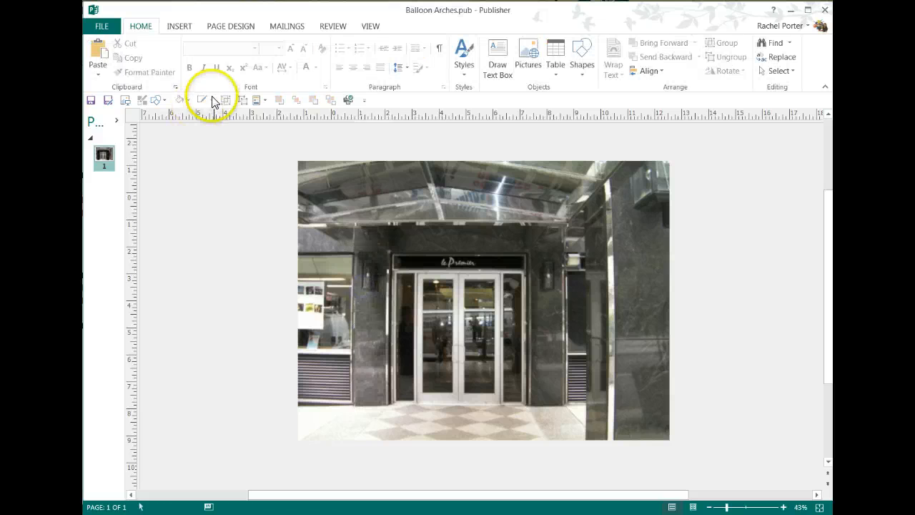
- Insert the blue-and-white curved balloon arch page part and enlarge it over the doors to about 7.57 × 5.79 in
{"action": "left_click", "coordinate": [257, 100]}
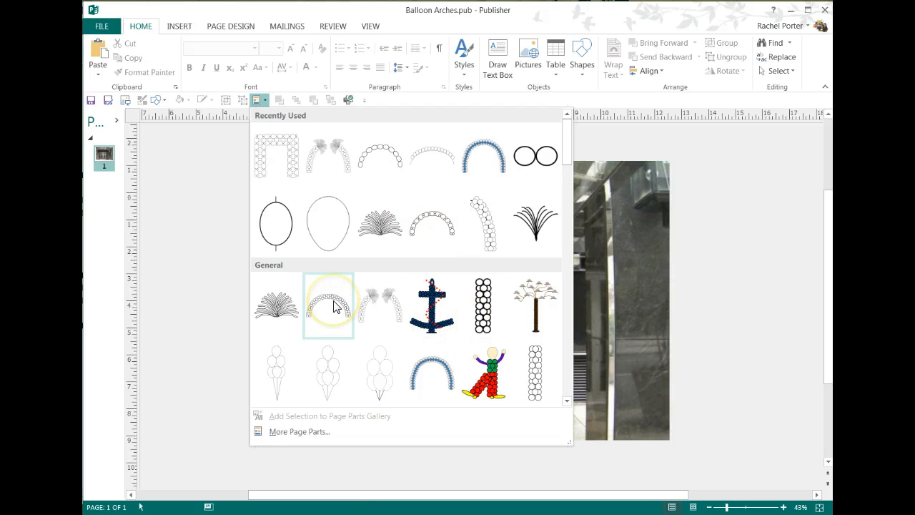
{"action": "left_click", "coordinate": [482, 141]}
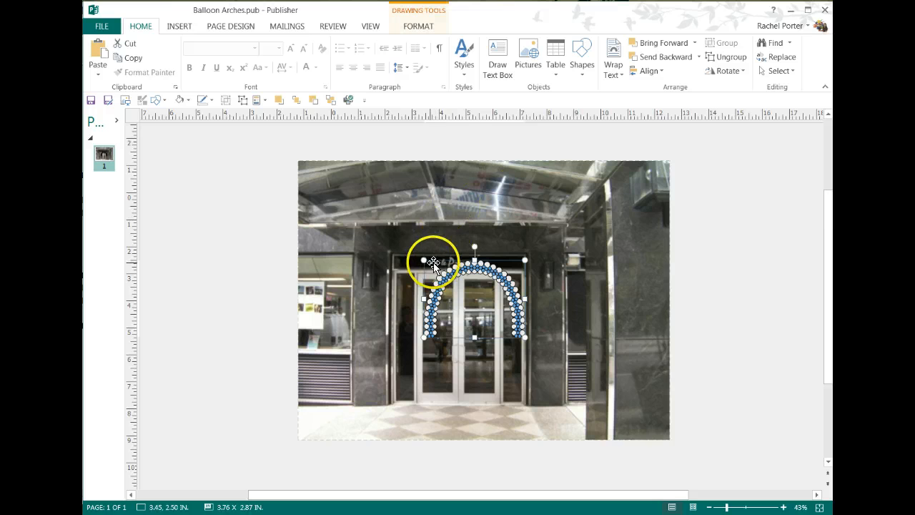
{"action": "left_click_drag", "start_coordinate": [422, 258], "coordinate": [386, 233]}
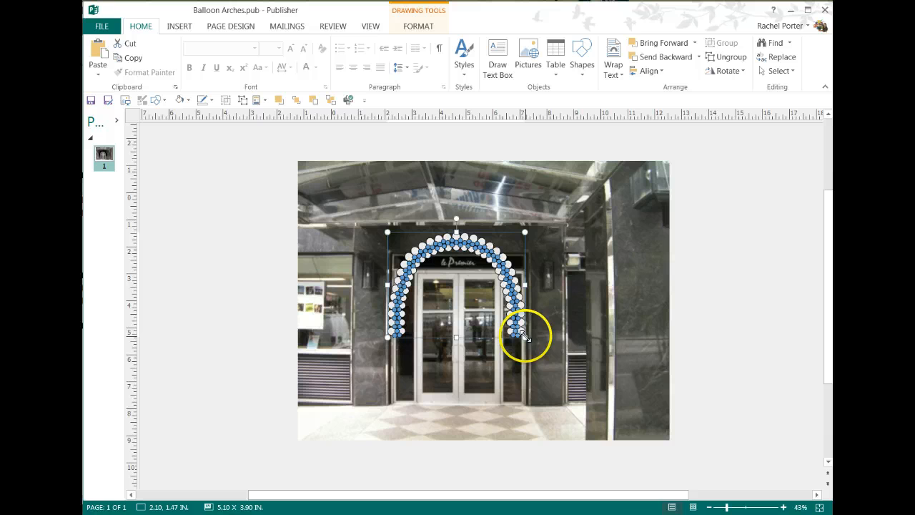
{"action": "left_click_drag", "start_coordinate": [525, 336], "coordinate": [592, 388]}
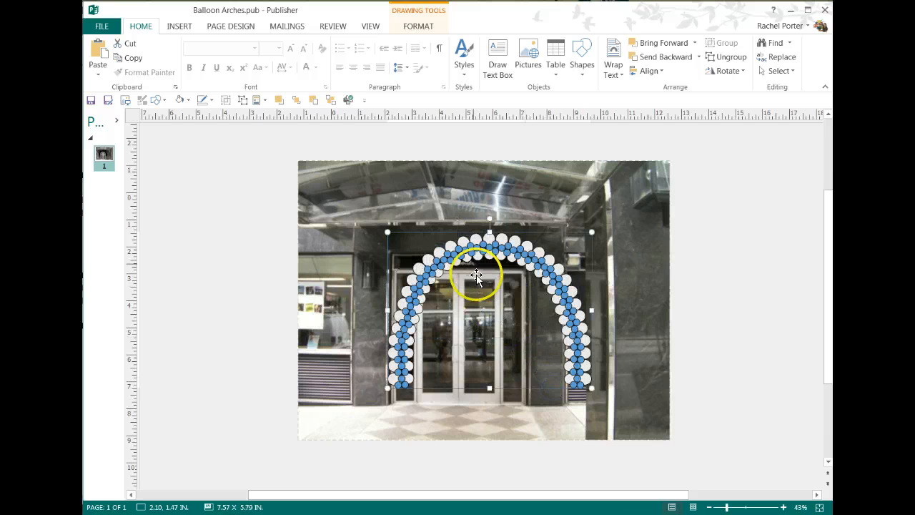
- Shift and enlarge the arch to about 9.57 × 7.32 in so it frames the entrance and reaches the ground on both sides
{"action": "mouse_move", "coordinate": [476, 275]}
{"action": "left_mouse_down"}
{"action": "mouse_move", "coordinate": [471, 255]}
{"action": "mouse_move", "coordinate": [457, 255]}
{"action": "mouse_move", "coordinate": [466, 269]}
{"action": "left_mouse_up"}
{"action": "left_click_drag", "start_coordinate": [377, 243], "coordinate": [361, 223]}
{"action": "left_click", "coordinate": [410, 260]}
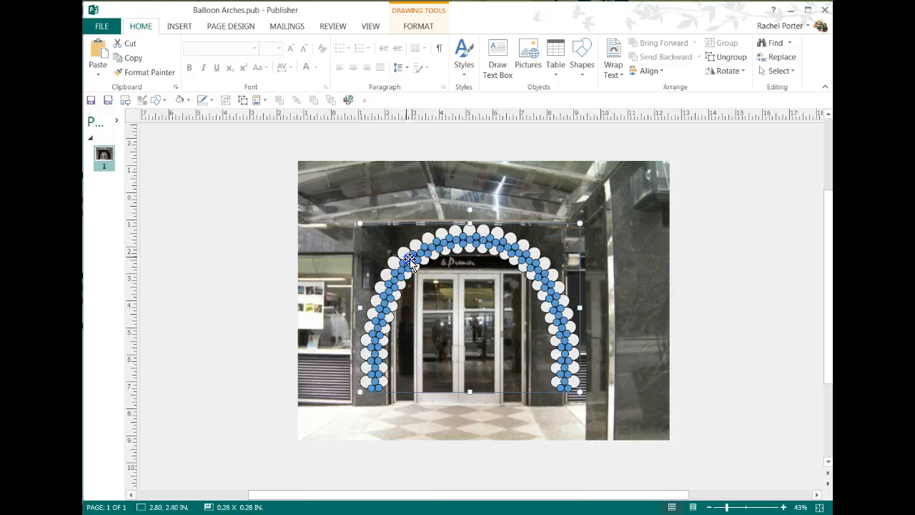
{"action": "left_click_drag", "start_coordinate": [360, 223], "coordinate": [343, 210]}
{"action": "left_click", "coordinate": [369, 291]}
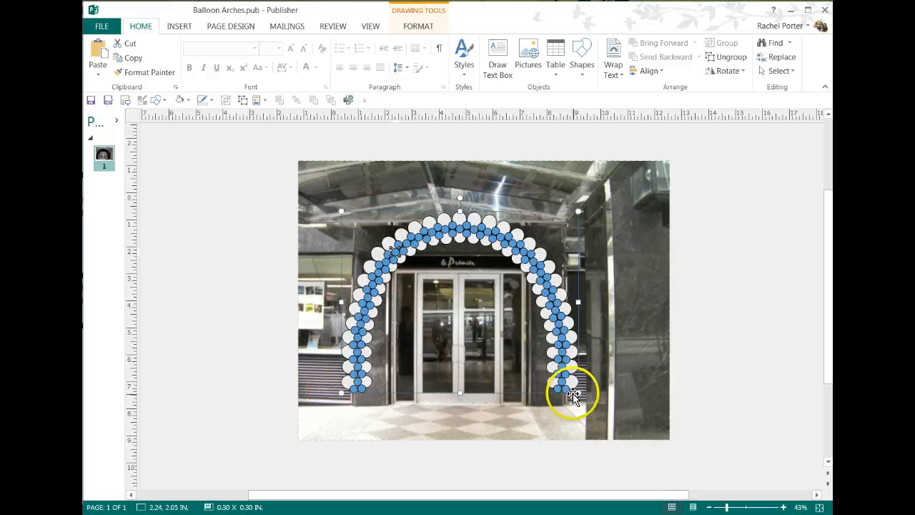
{"action": "left_click_drag", "start_coordinate": [578, 391], "coordinate": [599, 409]}
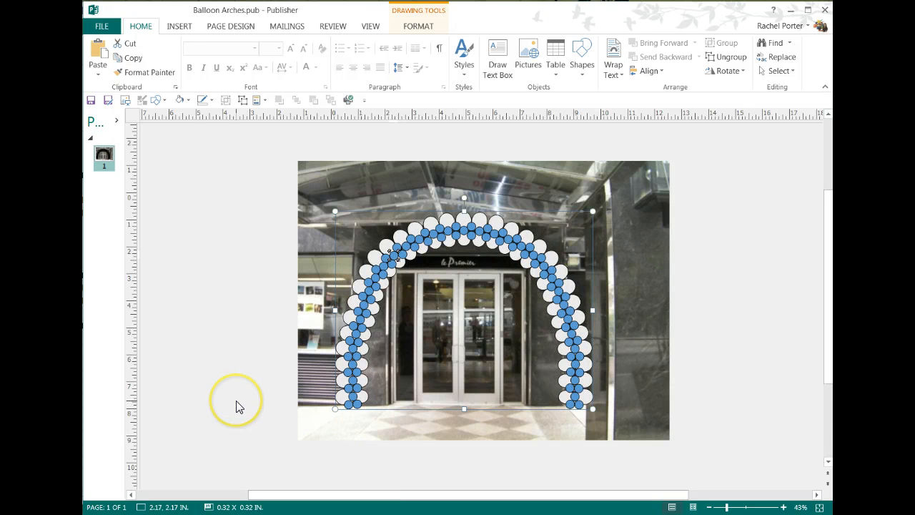
{"action": "left_click", "coordinate": [201, 273]}
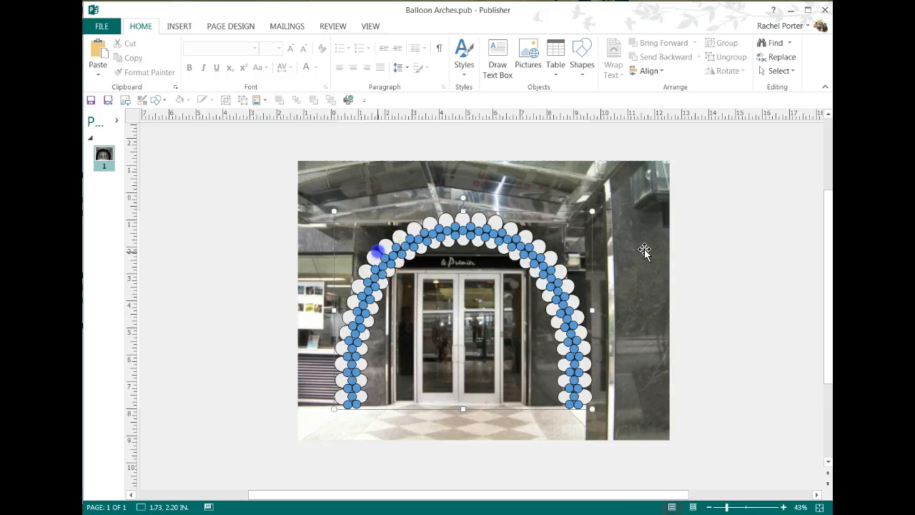
- Fill the whole balloon arch with white and ungroup it into its separate strips
{"action": "left_click", "coordinate": [664, 364]}
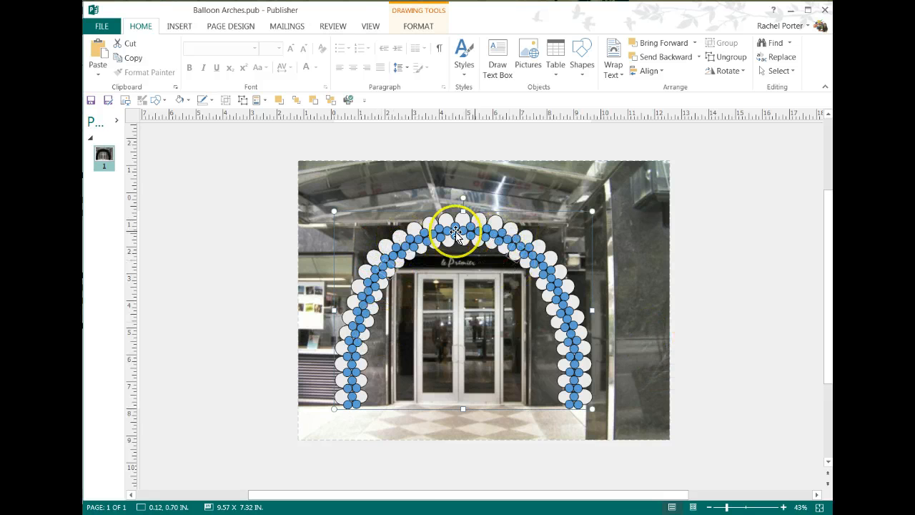
{"action": "left_click", "coordinate": [180, 100]}
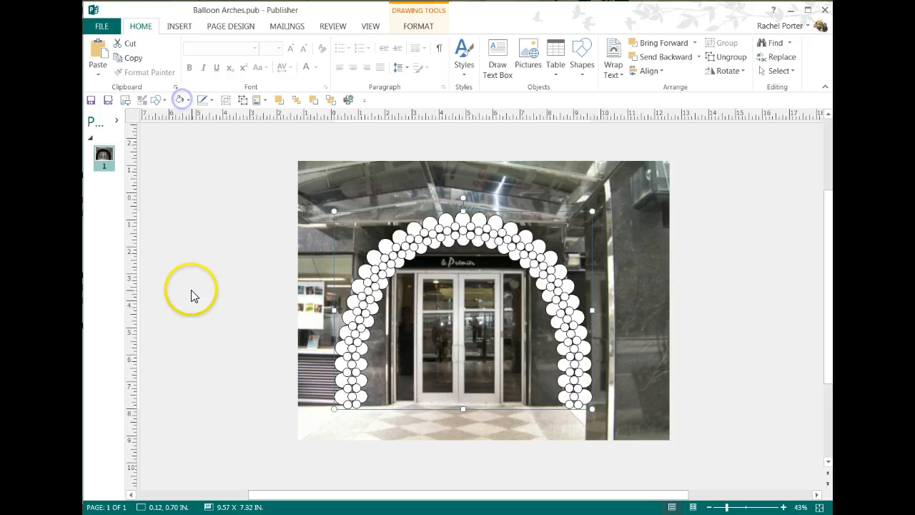
{"action": "left_click", "coordinate": [241, 100]}
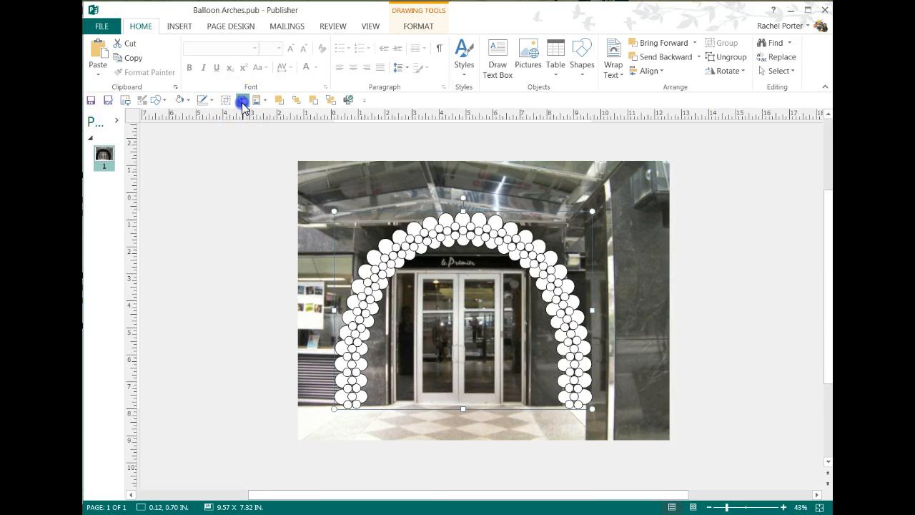
{"action": "left_click", "coordinate": [233, 344]}
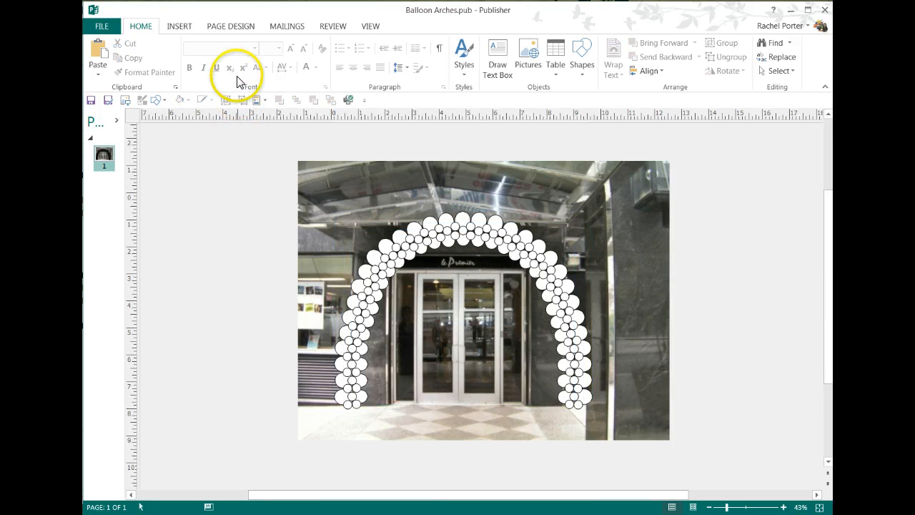
- Fill the outer strip of large balloons on the arch with light orange
{"action": "left_click", "coordinate": [369, 257]}
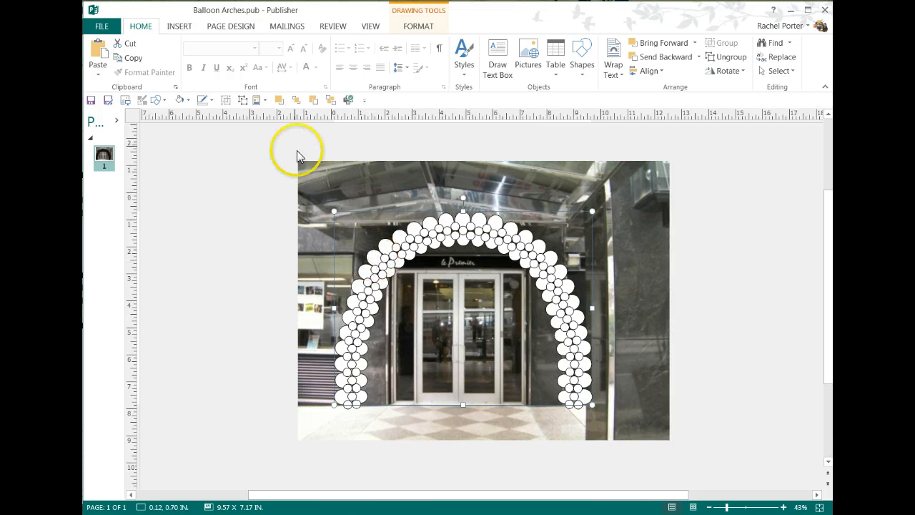
{"action": "left_click", "coordinate": [188, 101]}
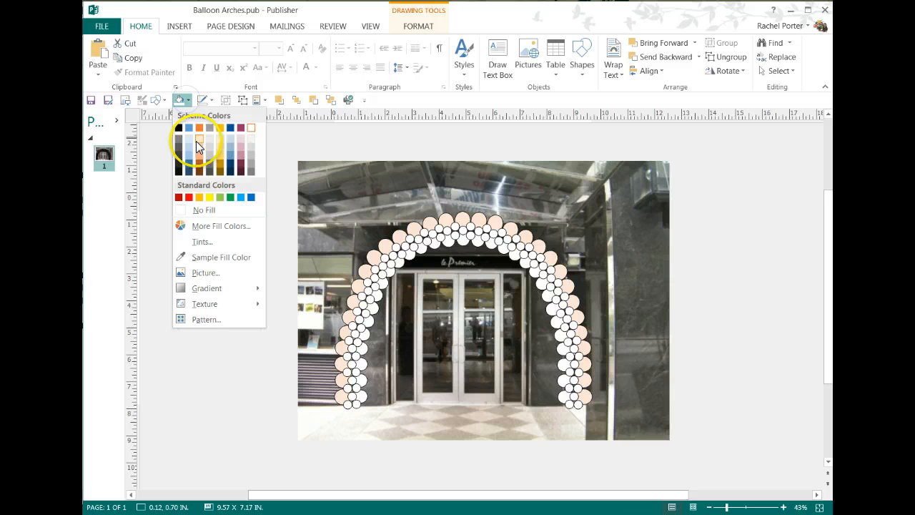
{"action": "left_click", "coordinate": [198, 148]}
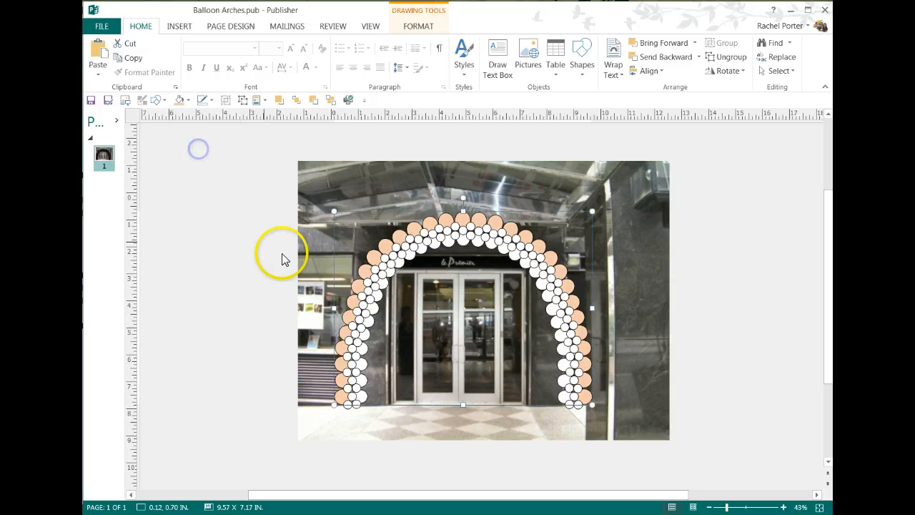
- Fill the middle strip of small balloons on the arch with light grey
{"action": "left_click", "coordinate": [380, 270]}
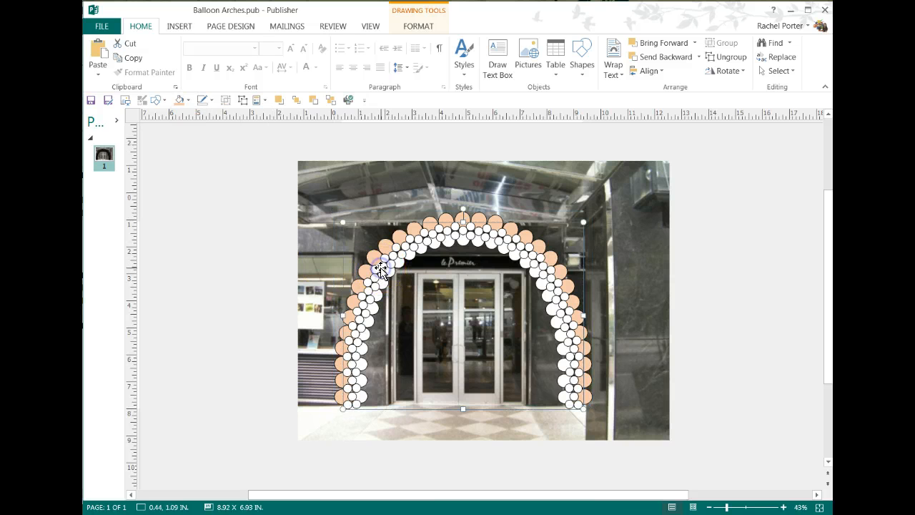
{"action": "left_click", "coordinate": [188, 102]}
{"action": "left_click", "coordinate": [205, 156]}
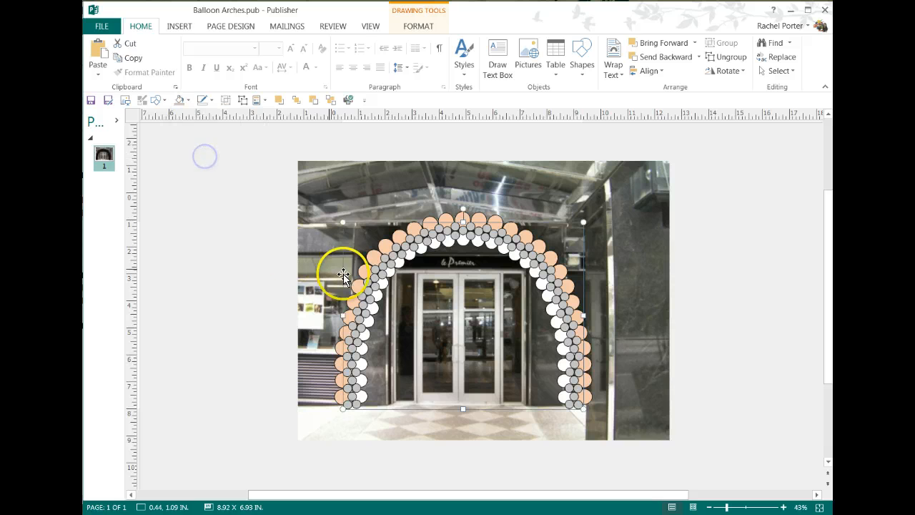
- Fill the inner strip of balloons on the arch with light blue and deselect it
{"action": "left_click", "coordinate": [392, 268]}
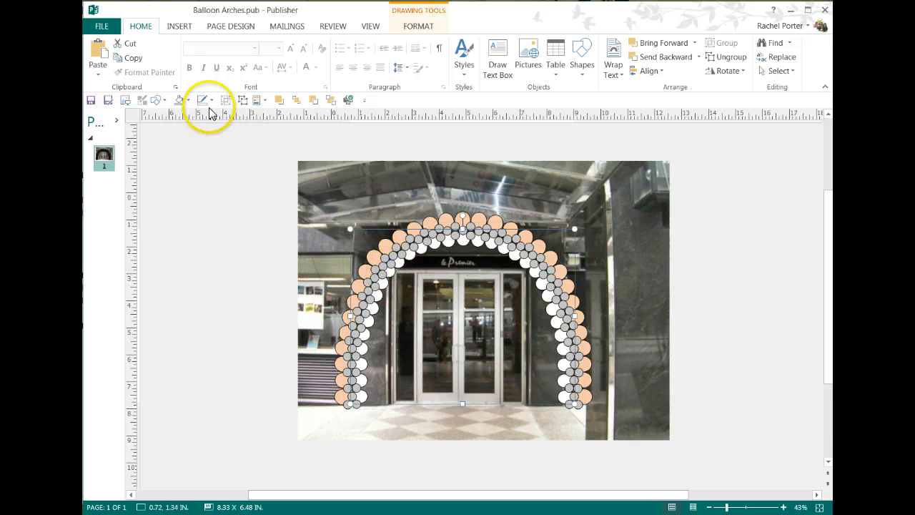
{"action": "left_click", "coordinate": [189, 100]}
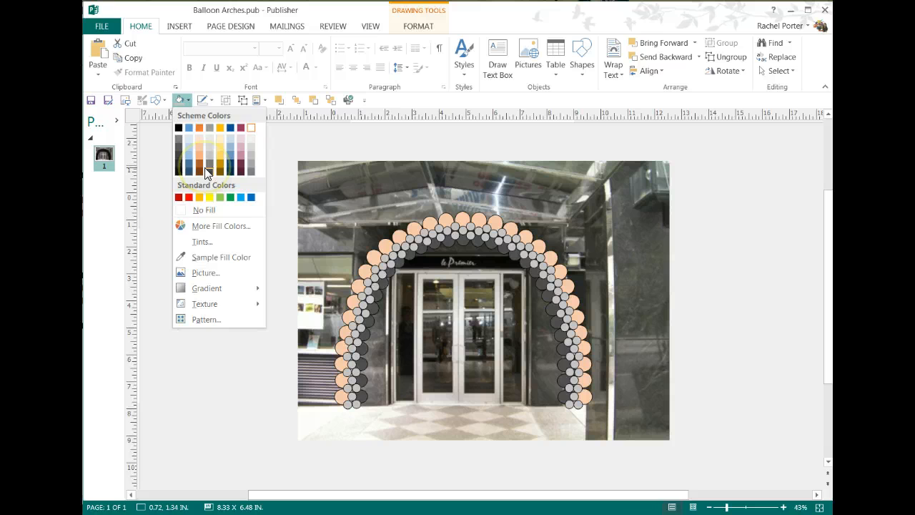
{"action": "left_click", "coordinate": [190, 154]}
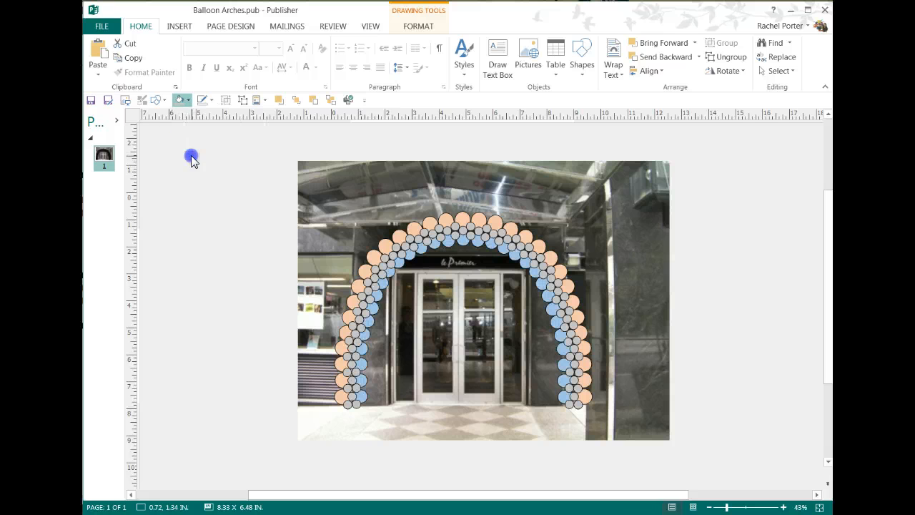
{"action": "left_click", "coordinate": [194, 373]}
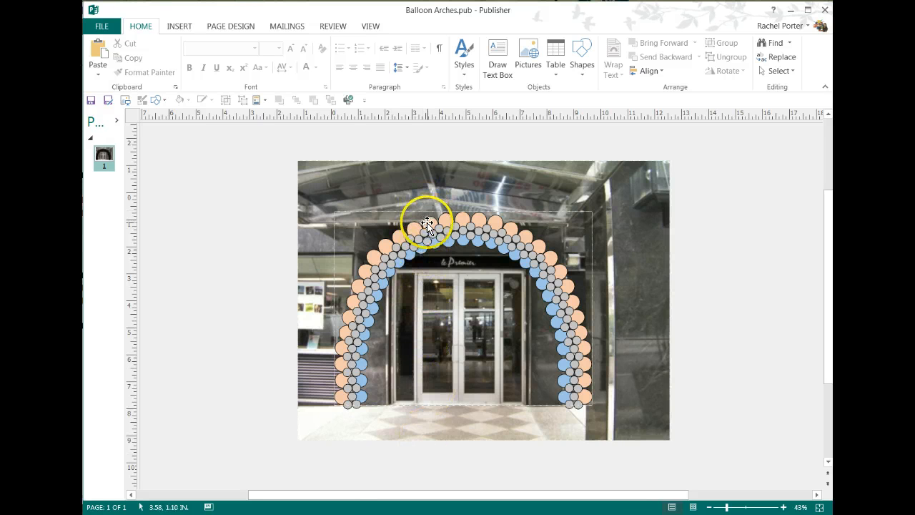
{"action": "left_click_drag", "start_coordinate": [430, 220], "coordinate": [417, 237]}
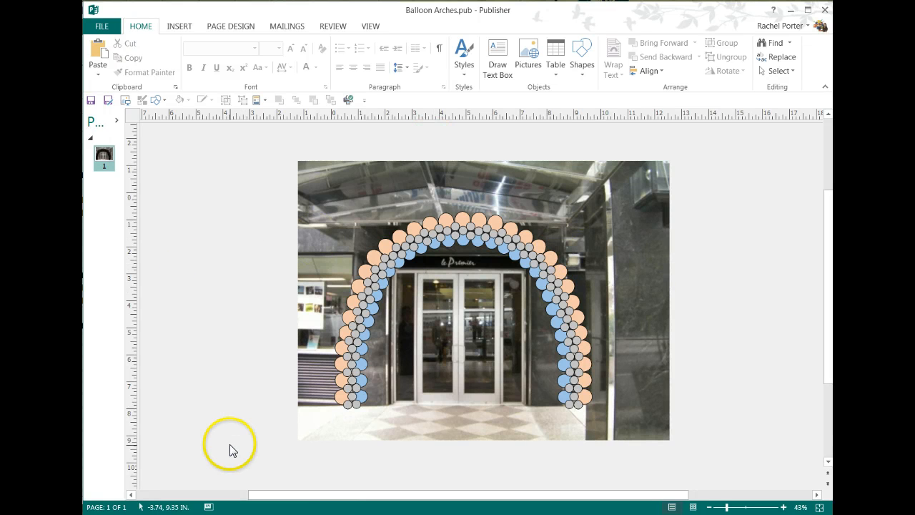
- Select a single small grey balloon on the arch's right side to check its height and width
{"action": "left_click", "coordinate": [740, 508]}
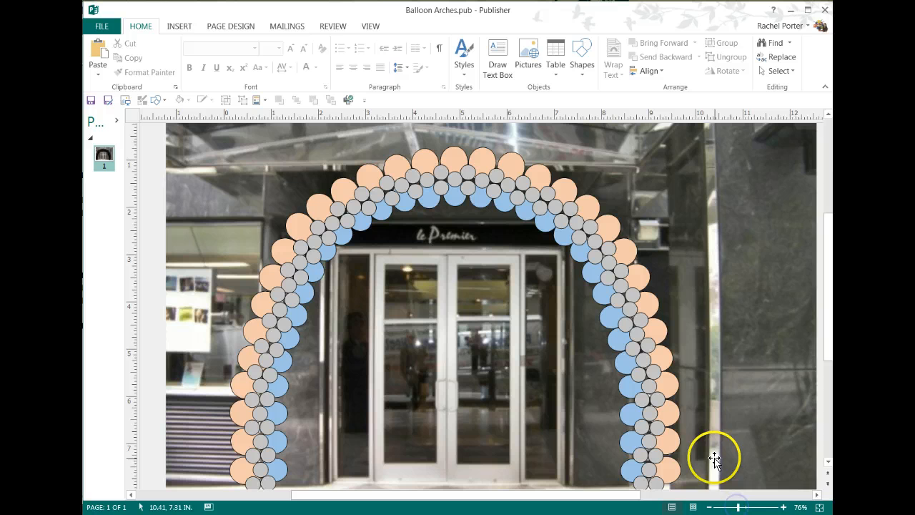
{"action": "left_click", "coordinate": [623, 294]}
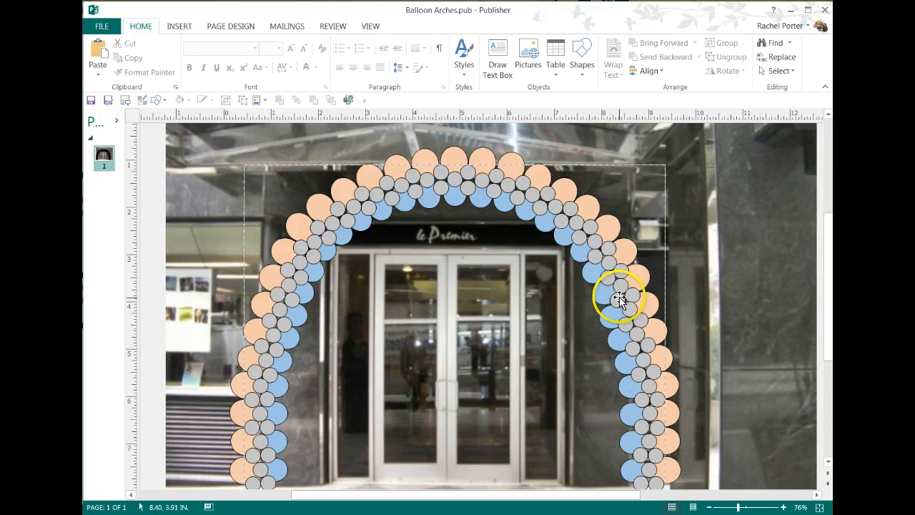
{"action": "left_click", "coordinate": [619, 298]}
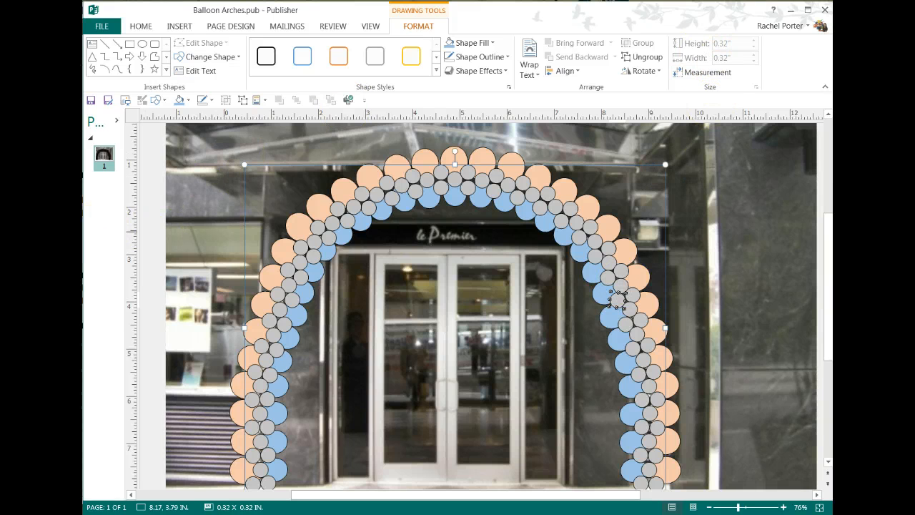
- Switch to the Excel ratio sheet, clear the drawing dimensions in D to G of the lower table and enter 0.32 in column D
{"action": "key", "text": "alt+Tab"}
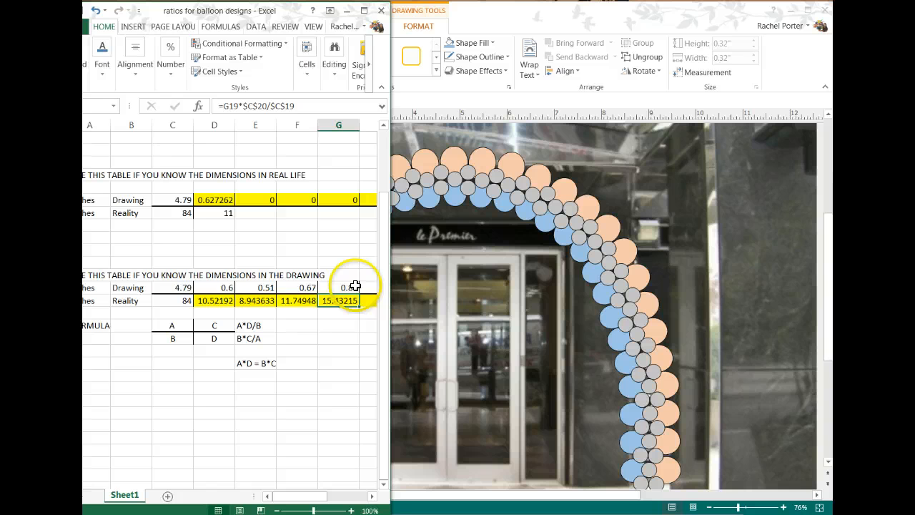
{"action": "left_click_drag", "start_coordinate": [319, 287], "coordinate": [213, 287]}
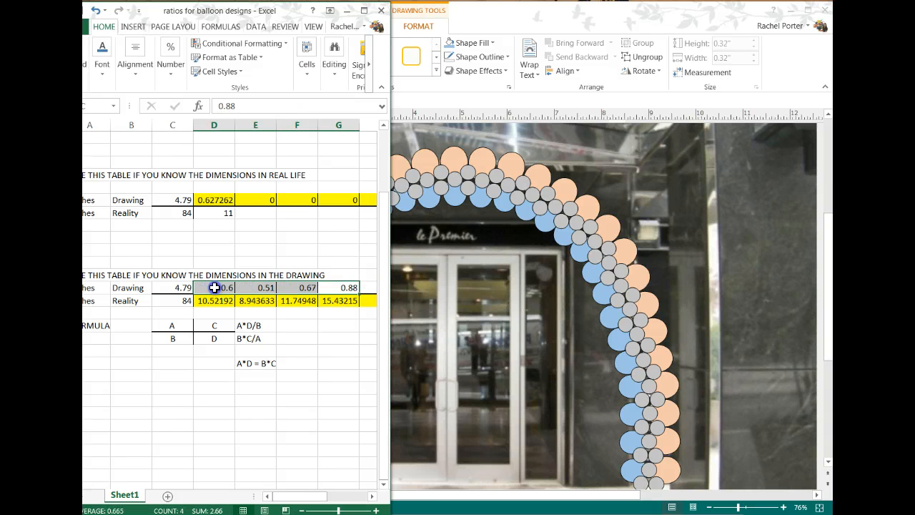
{"action": "key", "text": "Delete"}
{"action": "left_click", "coordinate": [214, 287]}
{"action": "type", "text": "0.32"}
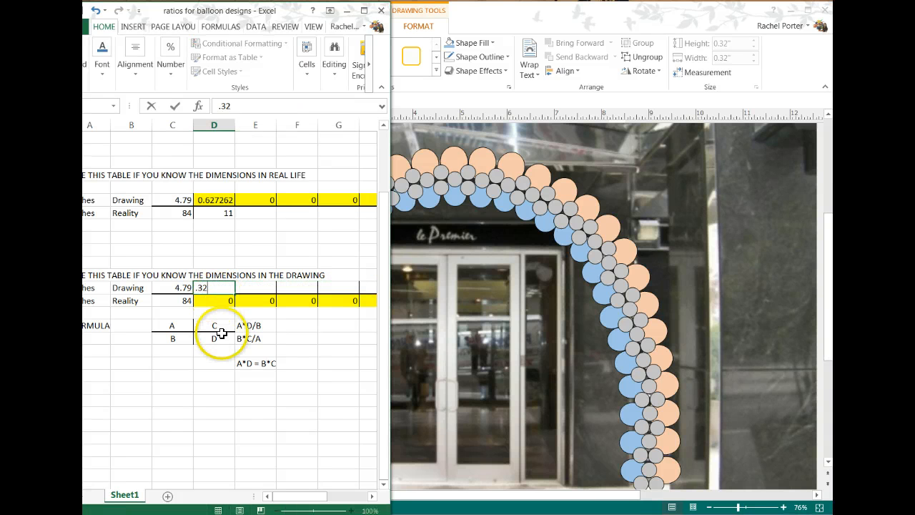
{"action": "key", "text": "Return"}
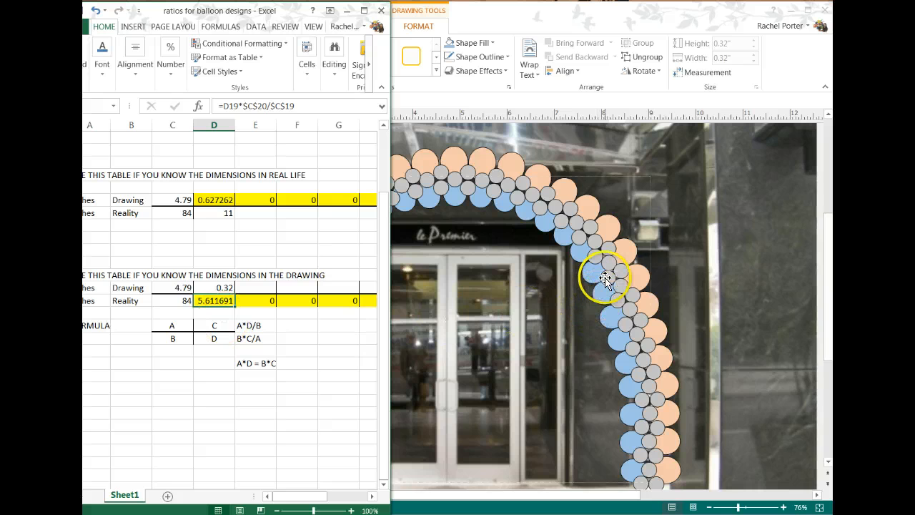
- Select a single light blue balloon on the arch to check its size, and enter 0.5 in column E of the Excel sheet's lower Drawing row
{"action": "left_click_drag", "start_coordinate": [620, 263], "coordinate": [592, 272]}
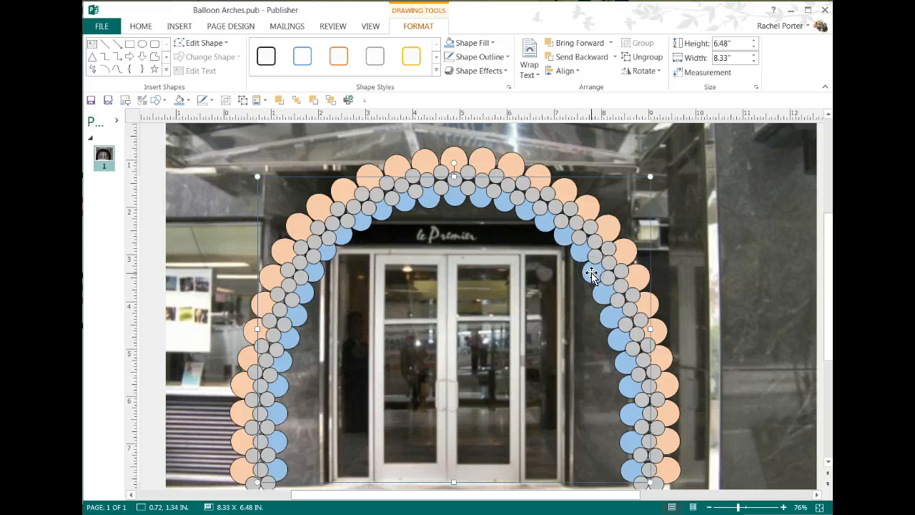
{"action": "left_click", "coordinate": [591, 275]}
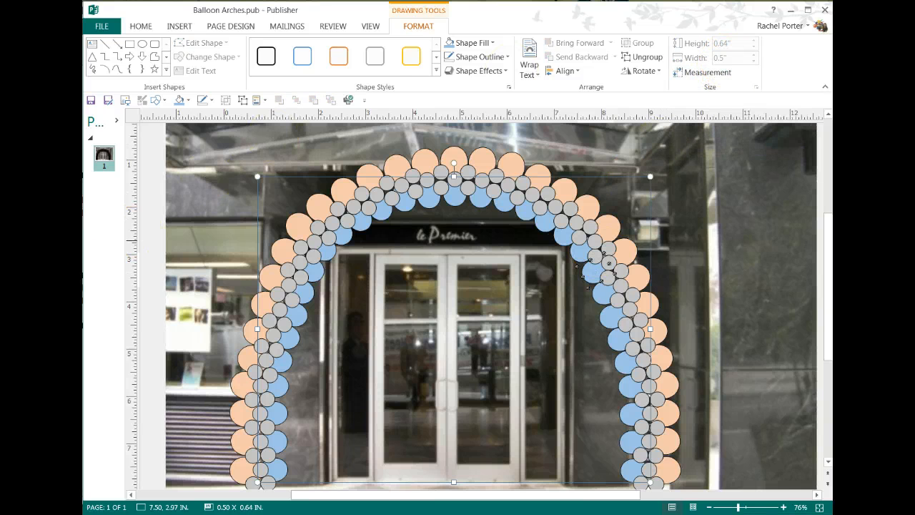
{"action": "left_click", "coordinate": [75, 253]}
{"action": "left_click", "coordinate": [259, 289]}
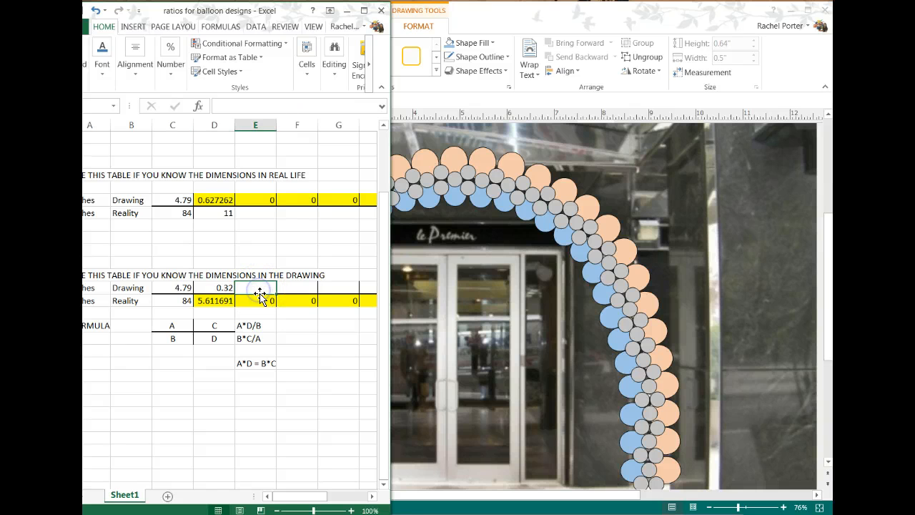
{"action": "type", "text": "0.5"}
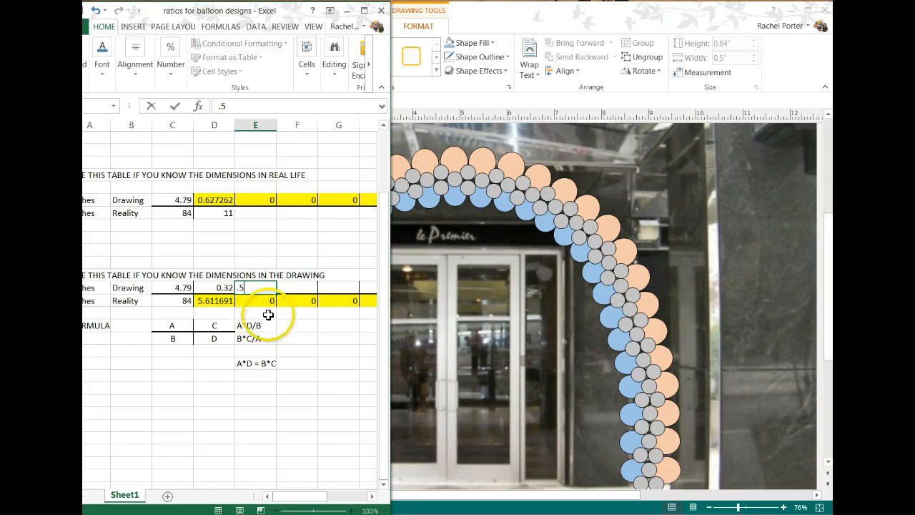
{"action": "key", "text": "Return"}
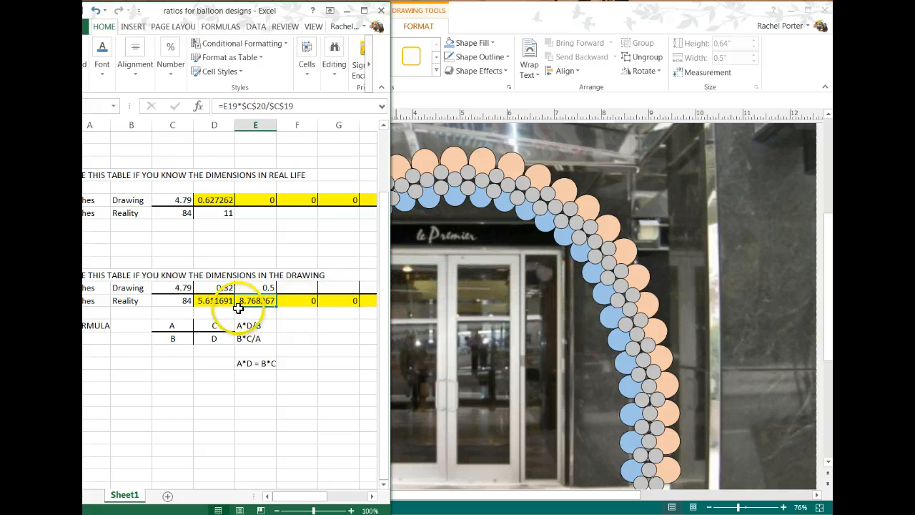
- Select a single peach balloon in Publisher to check its size, and enter 0.58 in column F of the Excel sheet's lower Drawing row
{"action": "left_click", "coordinate": [611, 225]}
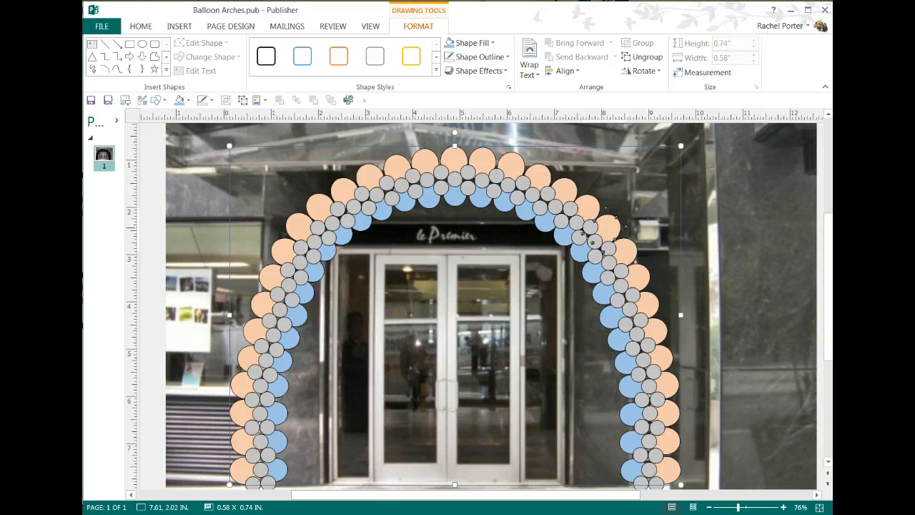
{"action": "left_click", "coordinate": [72, 243]}
{"action": "left_click", "coordinate": [304, 286]}
{"action": "type", "text": "0.58"}
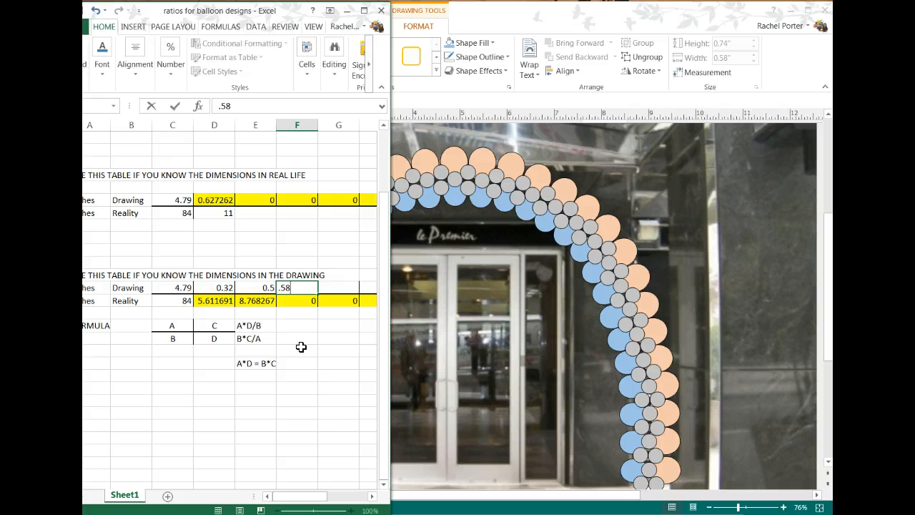
{"action": "key", "text": "Return"}
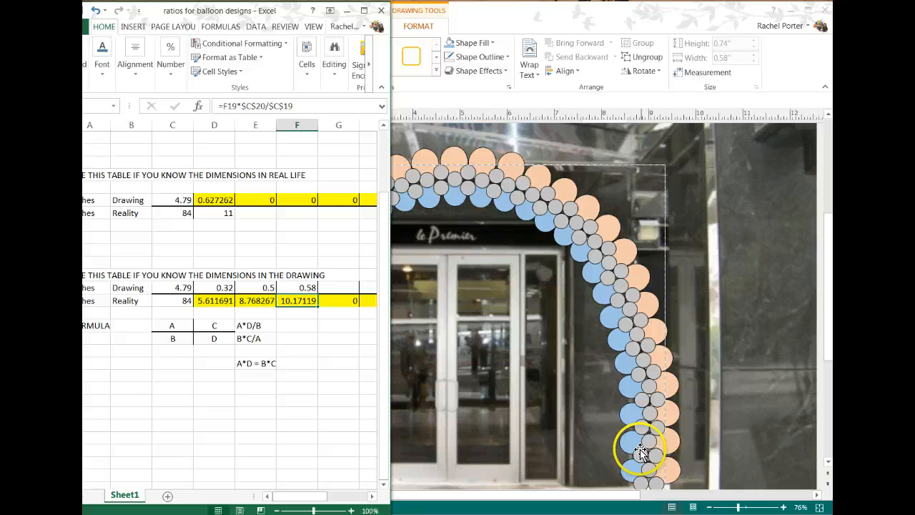
- Return to Publisher, select all three balloon strips of the arch and group them into one object
{"action": "left_click", "coordinate": [709, 508]}
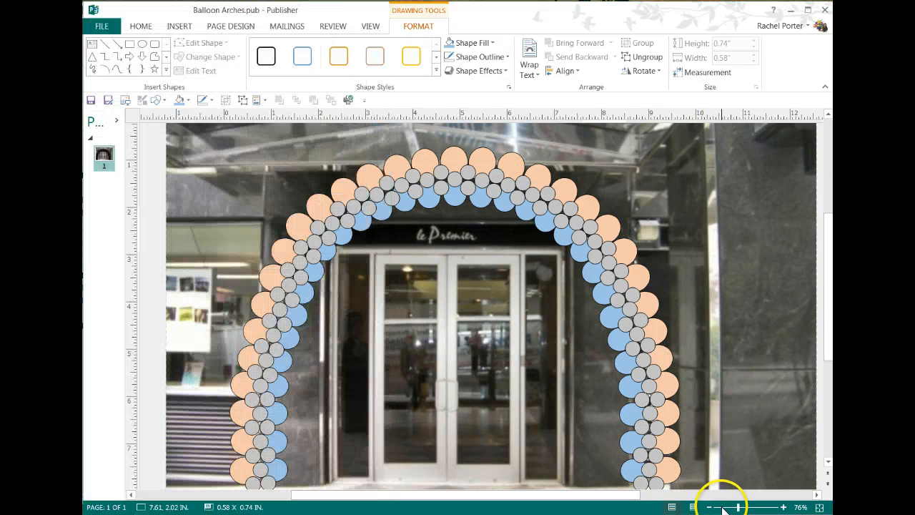
{"action": "left_click", "coordinate": [724, 508]}
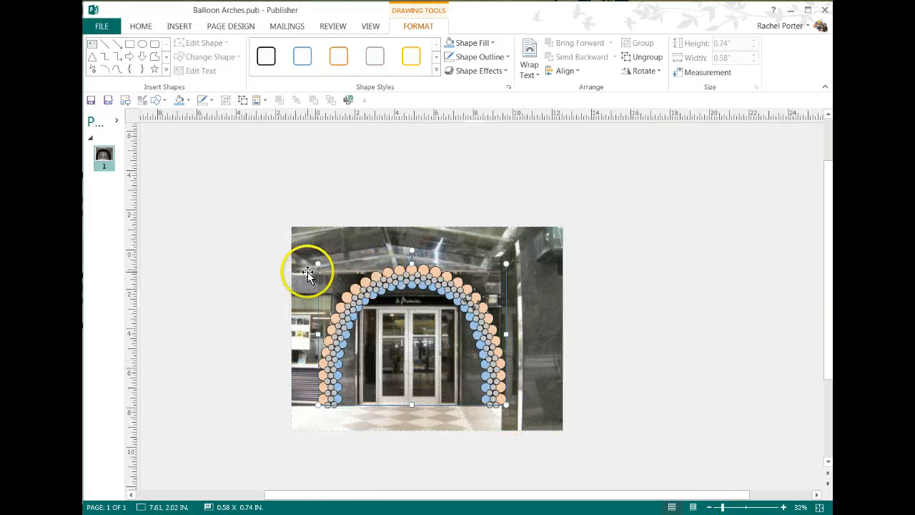
{"action": "left_click_drag", "start_coordinate": [211, 245], "coordinate": [562, 425]}
{"action": "left_click_drag", "start_coordinate": [621, 455], "coordinate": [621, 453]}
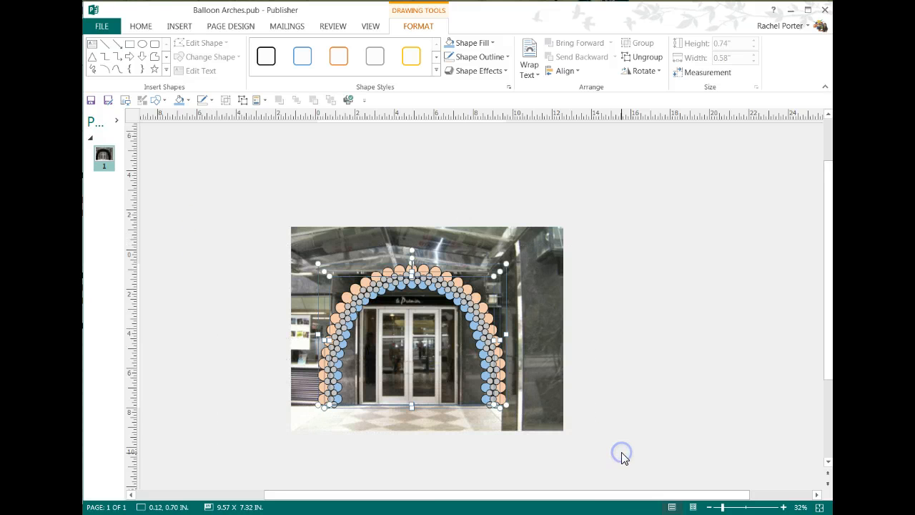
{"action": "left_click", "coordinate": [224, 100]}
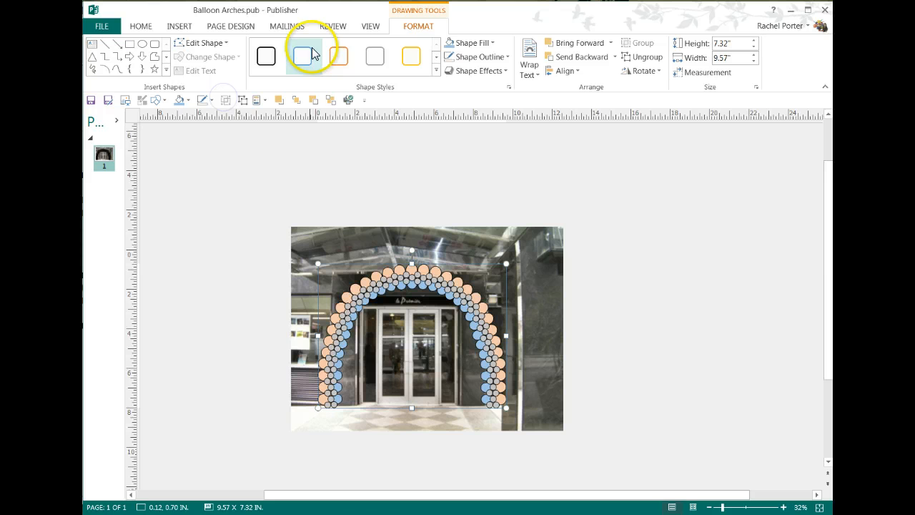
- Lock the grouped arch's aspect ratio and shrink it proportionally from its upper-left corner
{"action": "left_click", "coordinate": [755, 87]}
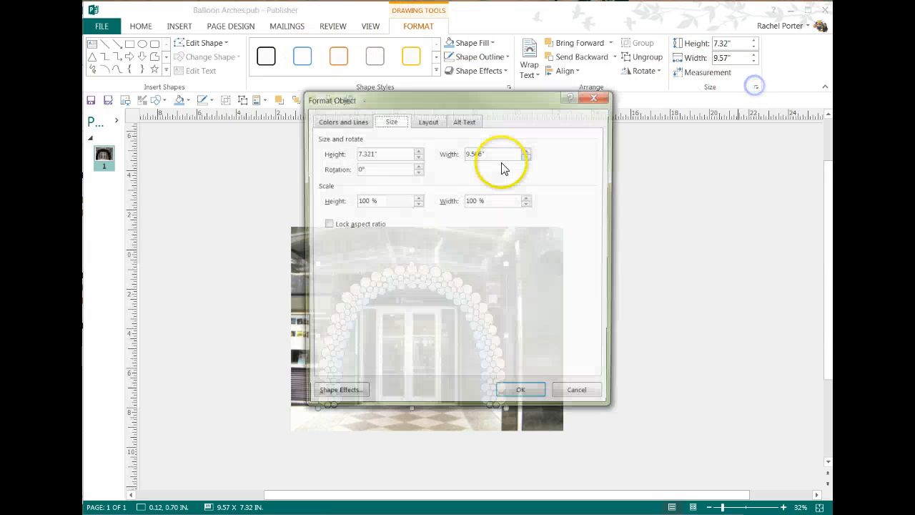
{"action": "left_click", "coordinate": [326, 223]}
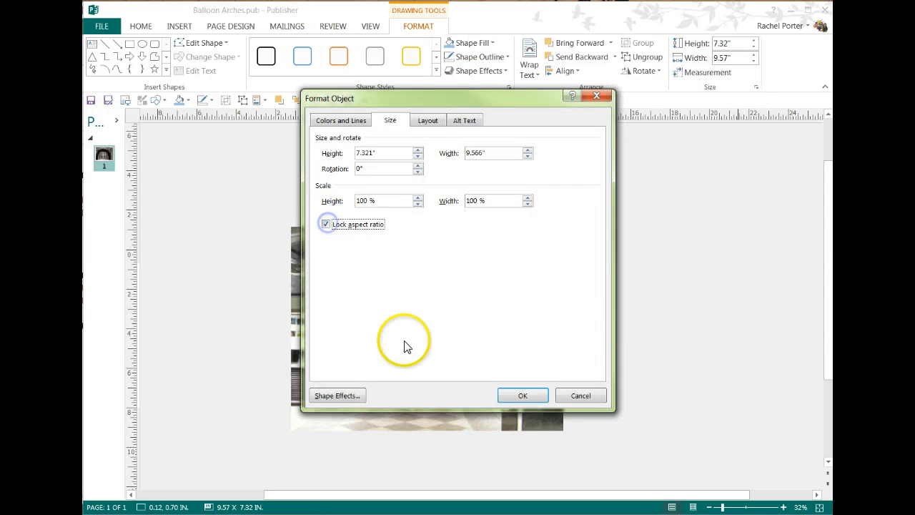
{"action": "left_click", "coordinate": [529, 400]}
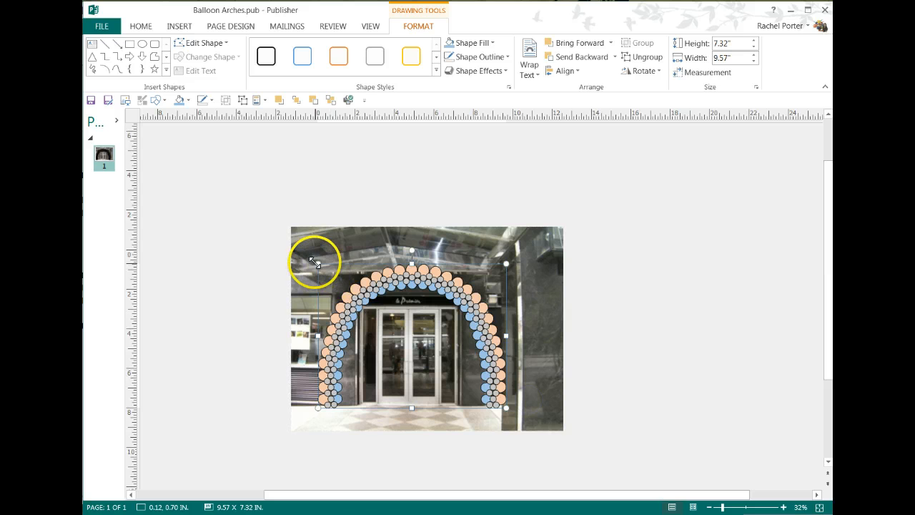
{"action": "left_click_drag", "start_coordinate": [320, 272], "coordinate": [361, 286]}
{"action": "left_click_drag", "start_coordinate": [721, 506], "coordinate": [730, 507]}
{"action": "scroll", "coordinate": [231, 233], "scroll_direction": "down", "scroll_amount": 1}
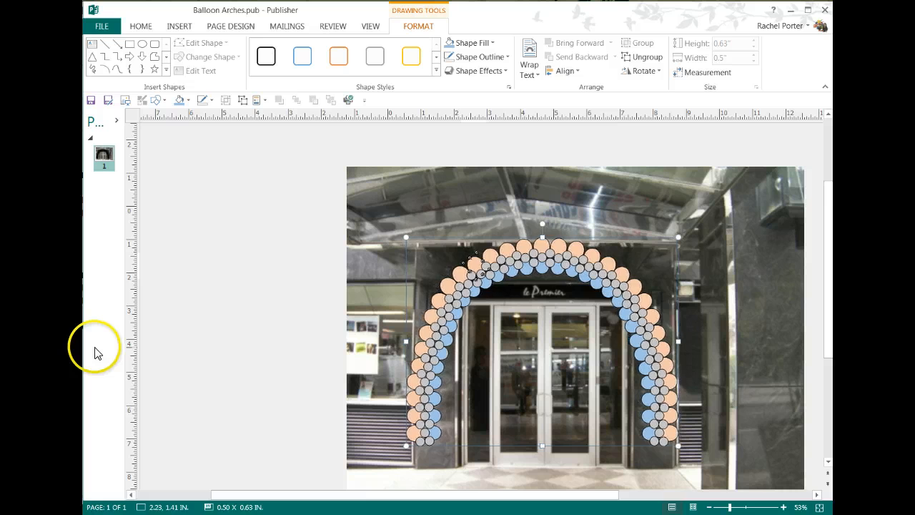
- Nudge the balloon arch slightly to the right over the doorway and deselect it
{"action": "key", "text": "Right"}
{"action": "key", "text": "Right"}
{"action": "key", "text": "Right"}
{"action": "key", "text": "Right"}
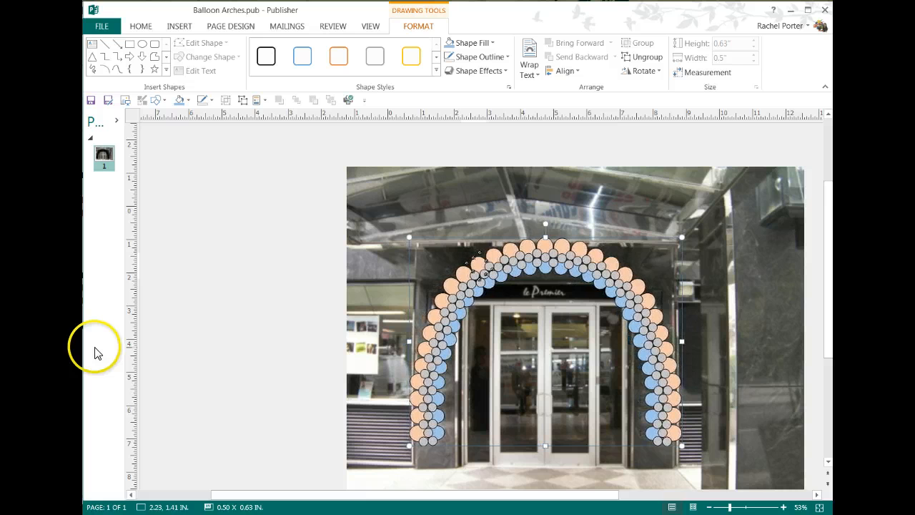
{"action": "left_click", "coordinate": [242, 287]}
{"action": "scroll", "coordinate": [242, 286], "scroll_direction": "down", "scroll_amount": 2}
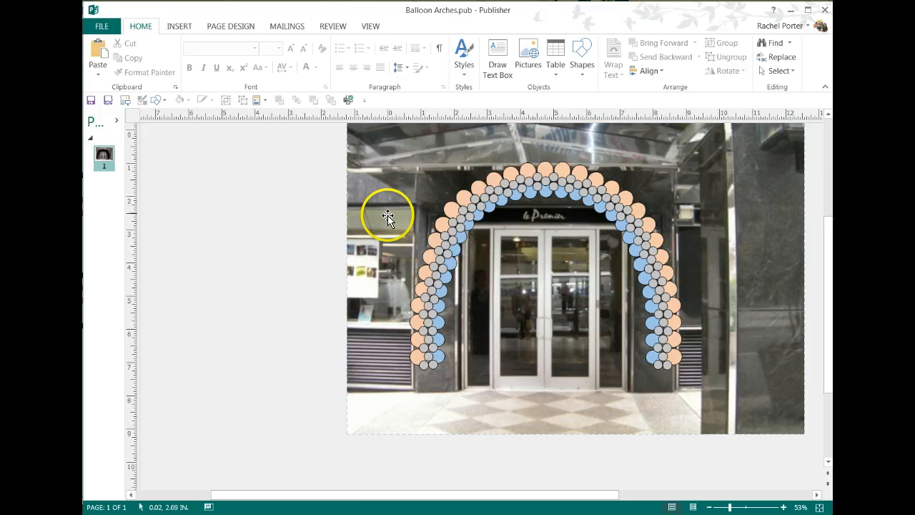
- Move the entrance photo off the page and back, delete the balloon arch over it, and adjust the photo's position
{"action": "left_click_drag", "start_coordinate": [388, 217], "coordinate": [309, 469]}
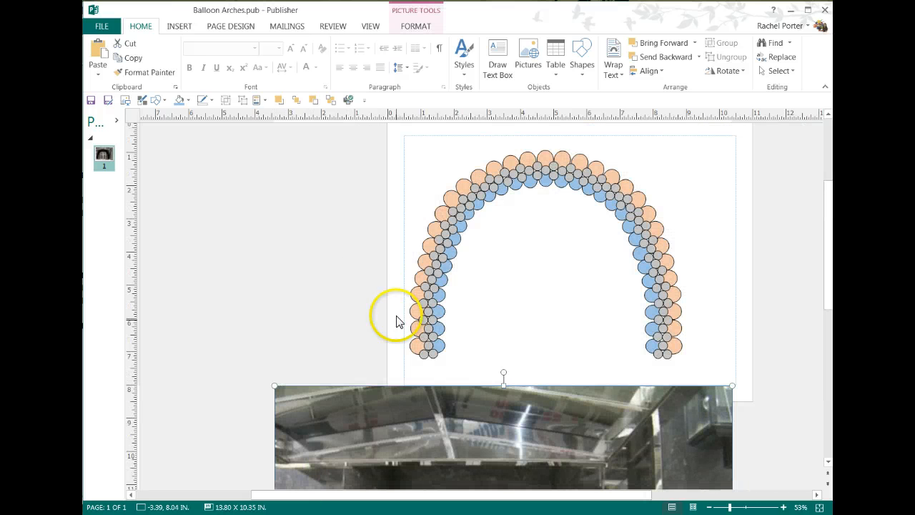
{"action": "left_click_drag", "start_coordinate": [351, 446], "coordinate": [398, 164]}
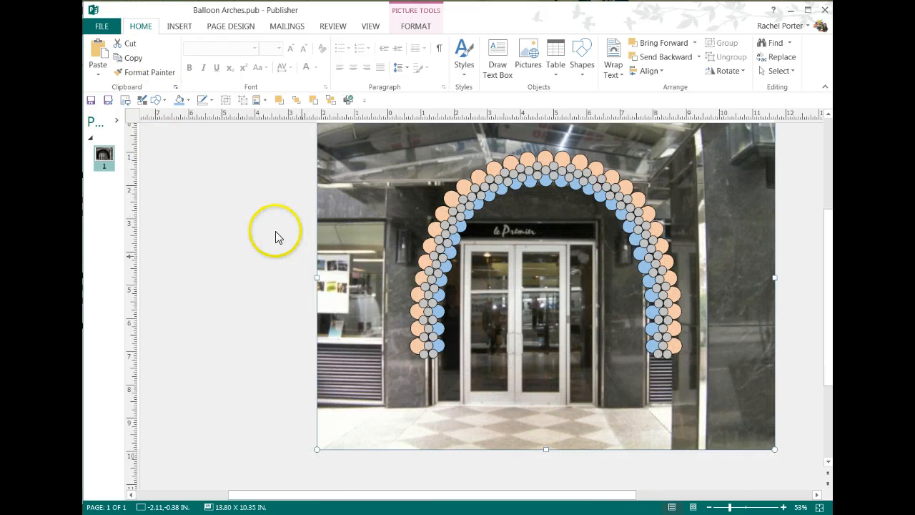
{"action": "left_click", "coordinate": [432, 268]}
{"action": "key", "text": "Delete"}
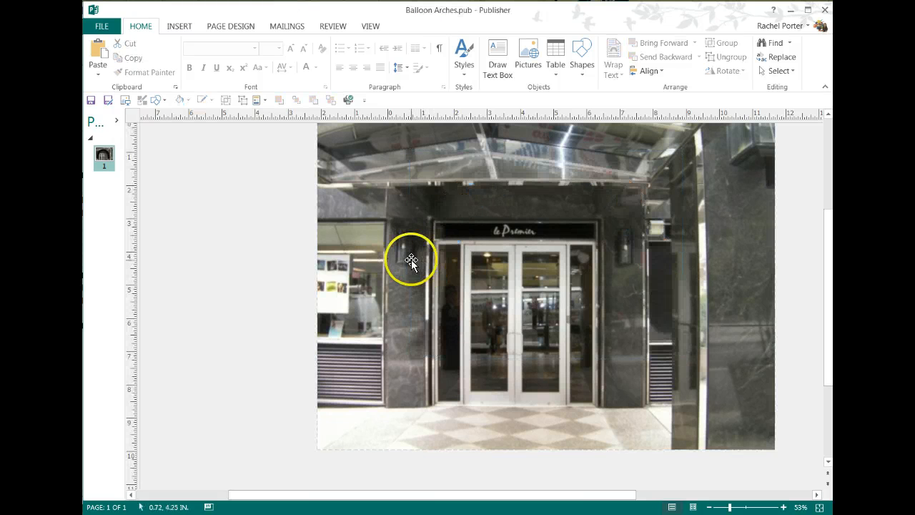
{"action": "left_click_drag", "start_coordinate": [333, 288], "coordinate": [329, 299]}
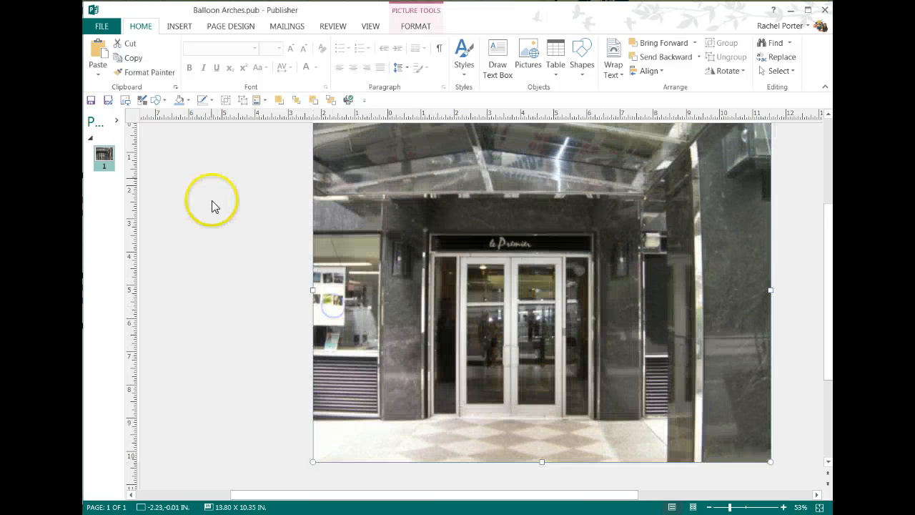
- Insert the recently used page part of a shallow single-row balloon arch and move it to the empty area left of the photo
{"action": "left_click", "coordinate": [255, 100]}
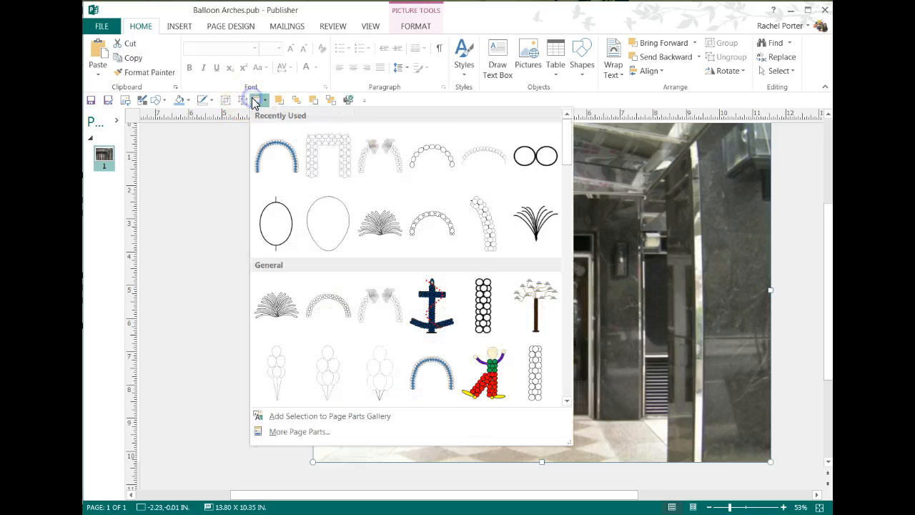
{"action": "left_click", "coordinate": [457, 151]}
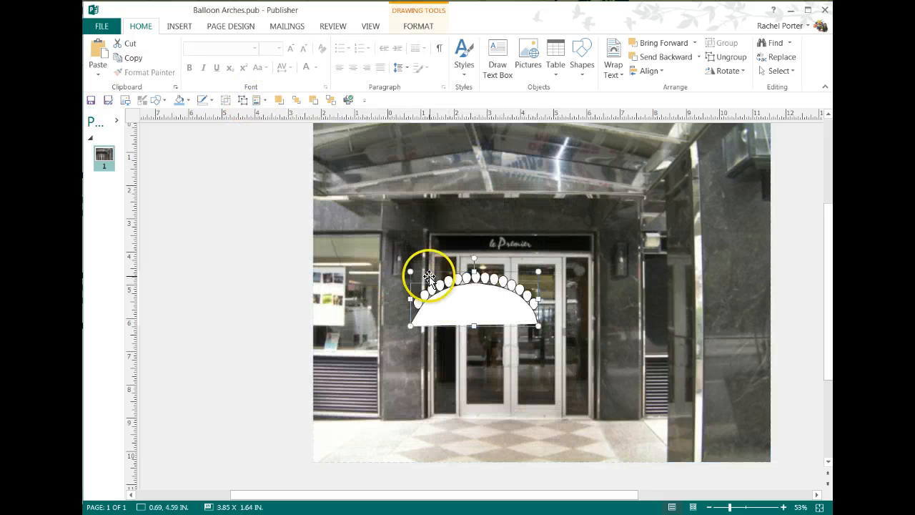
{"action": "left_click_drag", "start_coordinate": [446, 305], "coordinate": [217, 279]}
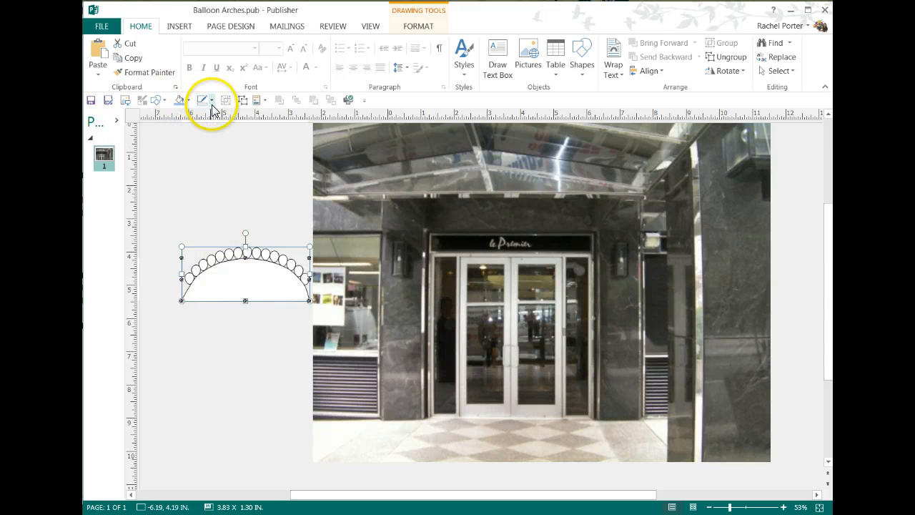
- Ungroup the single-row arch and set the white curved shape beneath its balloons to No Fill
{"action": "left_click", "coordinate": [243, 100]}
{"action": "left_click", "coordinate": [230, 229]}
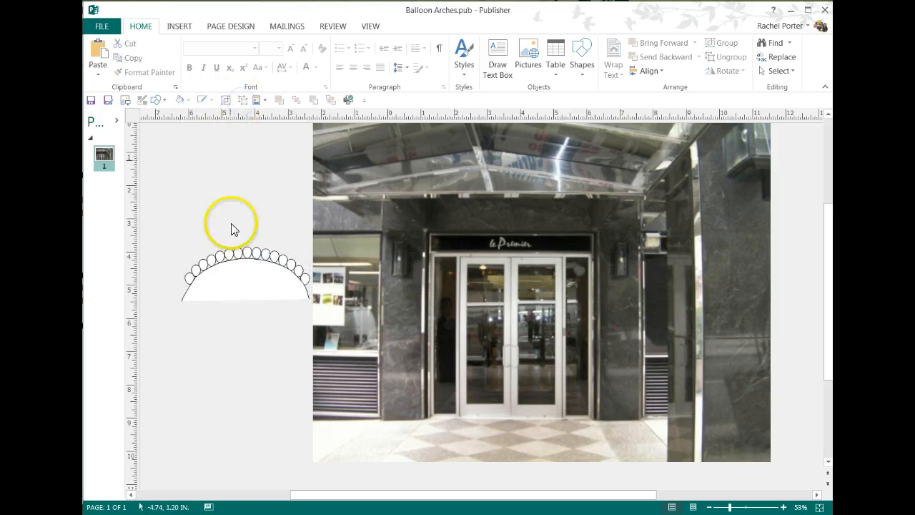
{"action": "left_click", "coordinate": [240, 293]}
{"action": "left_click", "coordinate": [184, 100]}
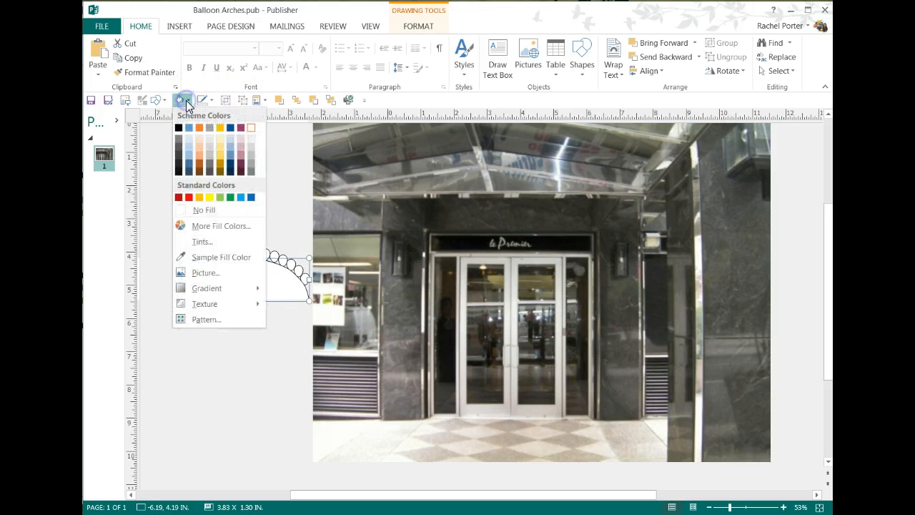
{"action": "left_click", "coordinate": [184, 213]}
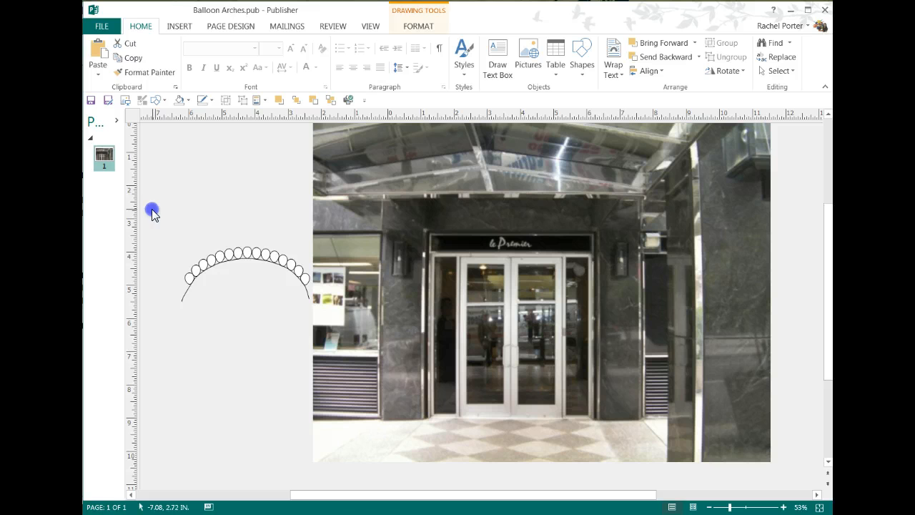
- Select the curve and all balloons of the single-row arch and group them again
{"action": "left_click_drag", "start_coordinate": [155, 229], "coordinate": [198, 325]}
{"action": "left_click_drag", "start_coordinate": [330, 335], "coordinate": [330, 334]}
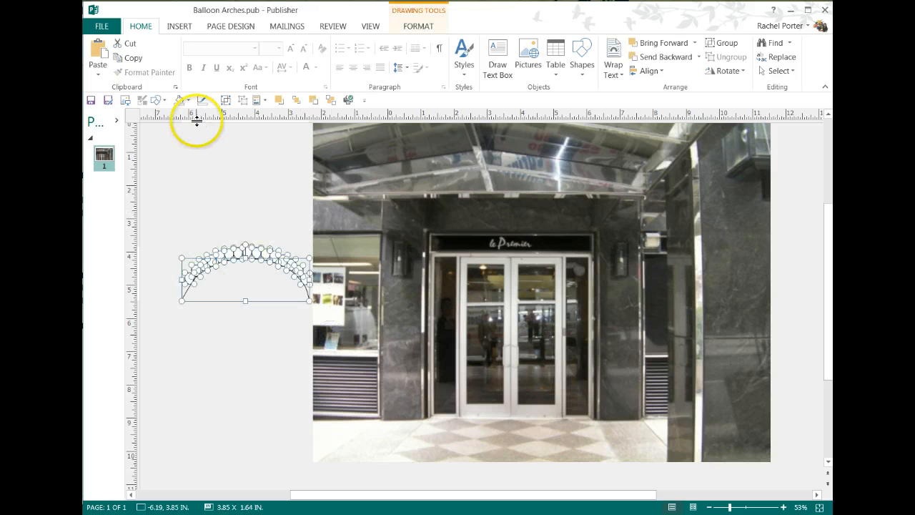
{"action": "left_click", "coordinate": [224, 100]}
- Select one balloon of the single-row arch, check its height and width against the Excel ratio sheet, and return to Publisher
{"action": "left_click", "coordinate": [220, 257]}
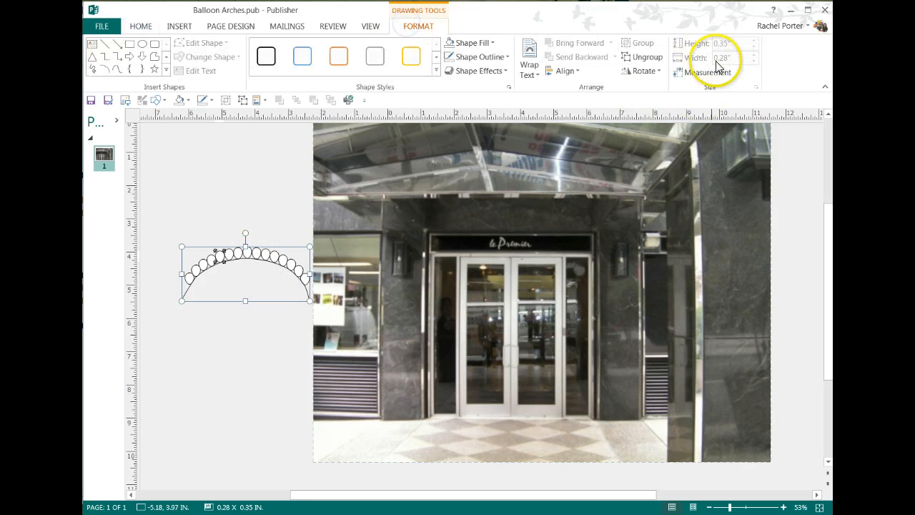
{"action": "key", "text": "alt+Tab"}
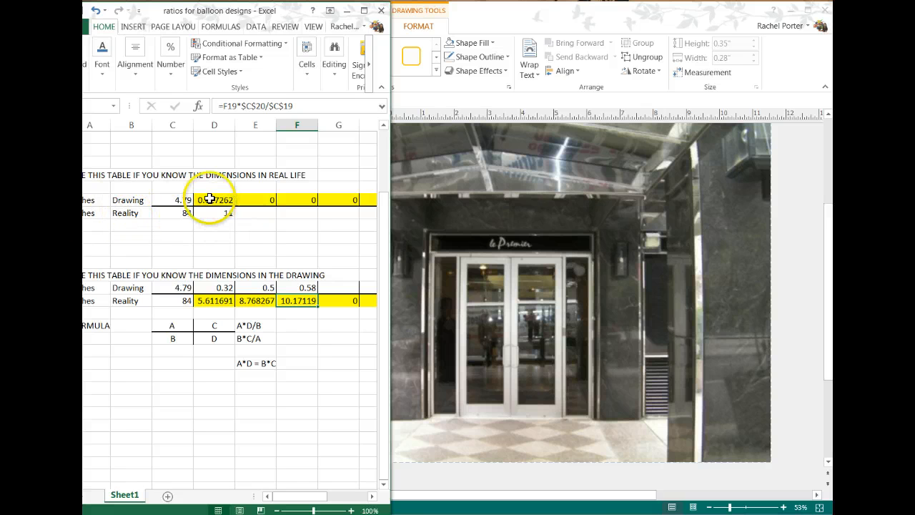
{"action": "left_click", "coordinate": [506, 101]}
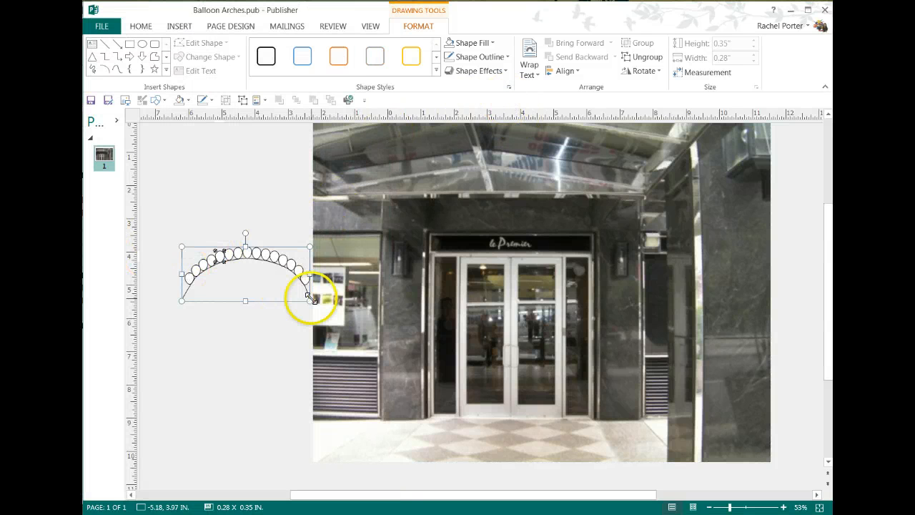
- Select the whole single-row balloon arch and turn on Lock aspect ratio in its size settings
{"action": "left_click_drag", "start_coordinate": [312, 299], "coordinate": [312, 300]}
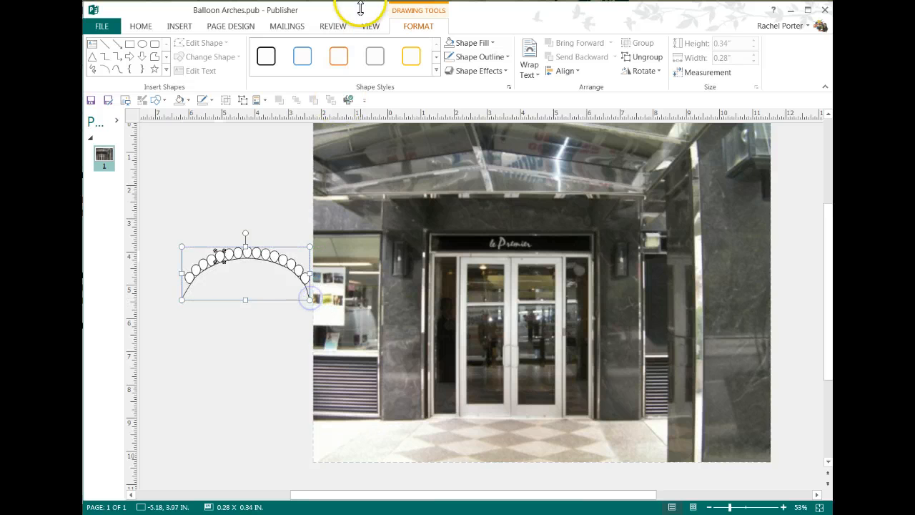
{"action": "left_click", "coordinate": [250, 391]}
{"action": "left_click", "coordinate": [241, 245]}
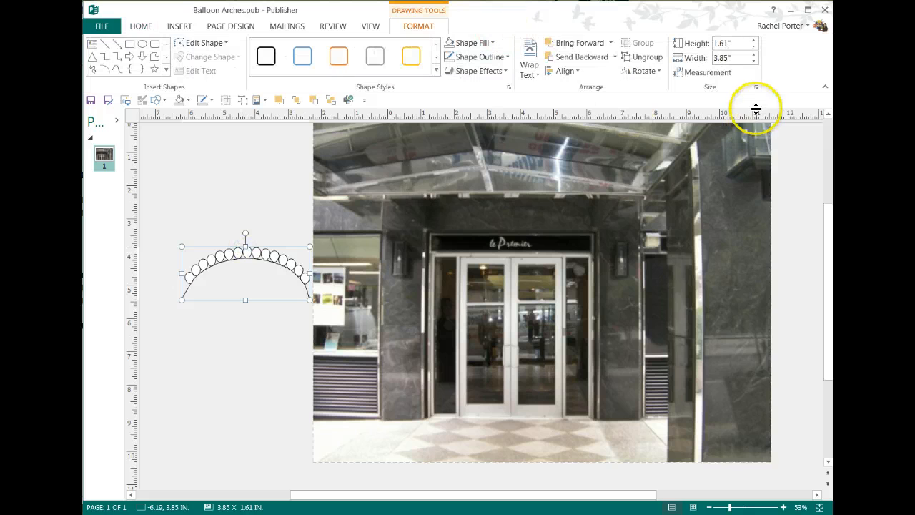
{"action": "left_click", "coordinate": [755, 87]}
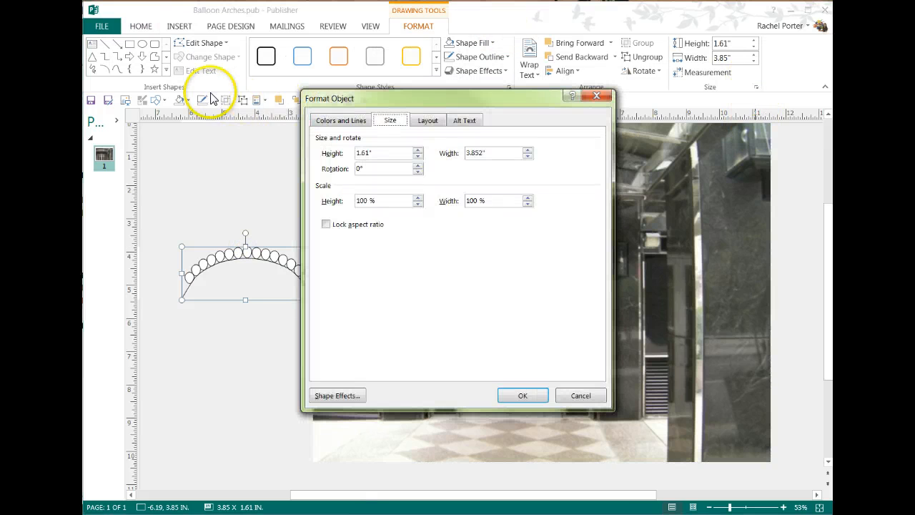
{"action": "left_click", "coordinate": [331, 226]}
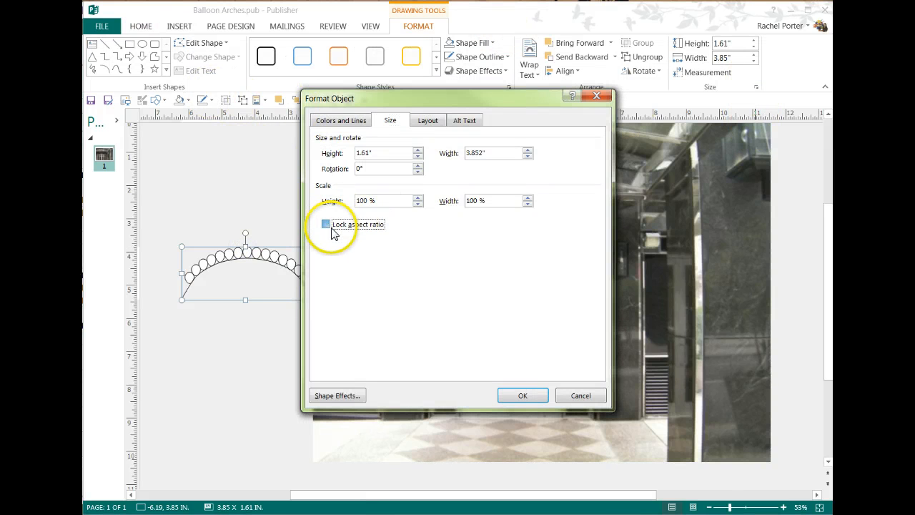
{"action": "left_click", "coordinate": [518, 396]}
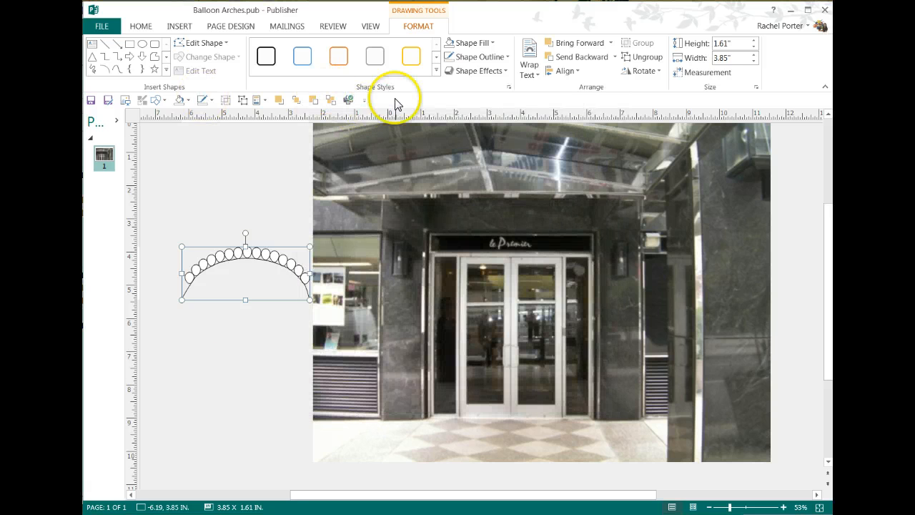
{"action": "left_click", "coordinate": [230, 366]}
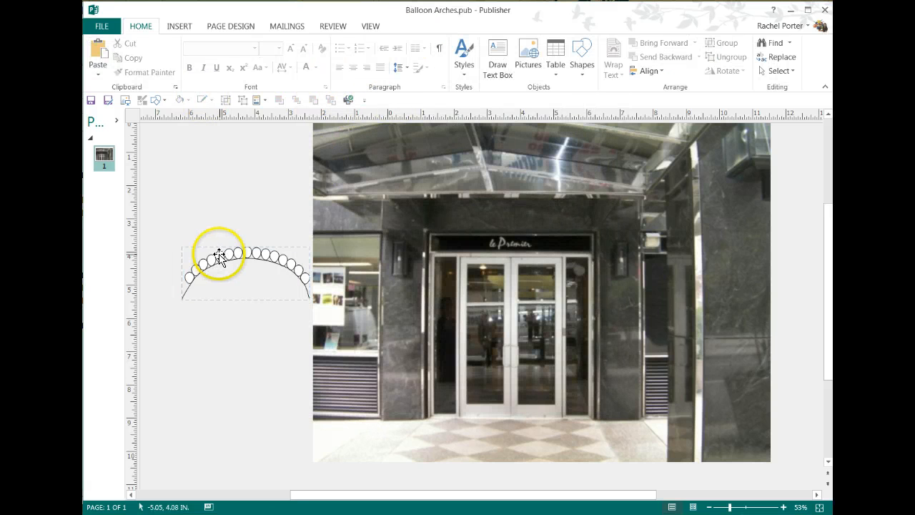
- Enlarge the single-row arch until one balloon is 0.62" wide and 0.77" high, and move it over the entrance doors
{"action": "left_click", "coordinate": [218, 256]}
{"action": "left_click", "coordinate": [221, 256]}
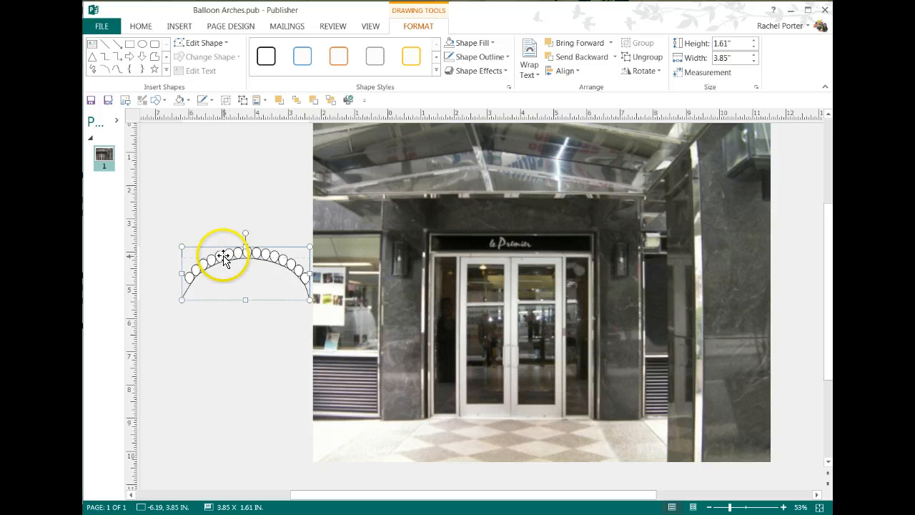
{"action": "left_click", "coordinate": [221, 256]}
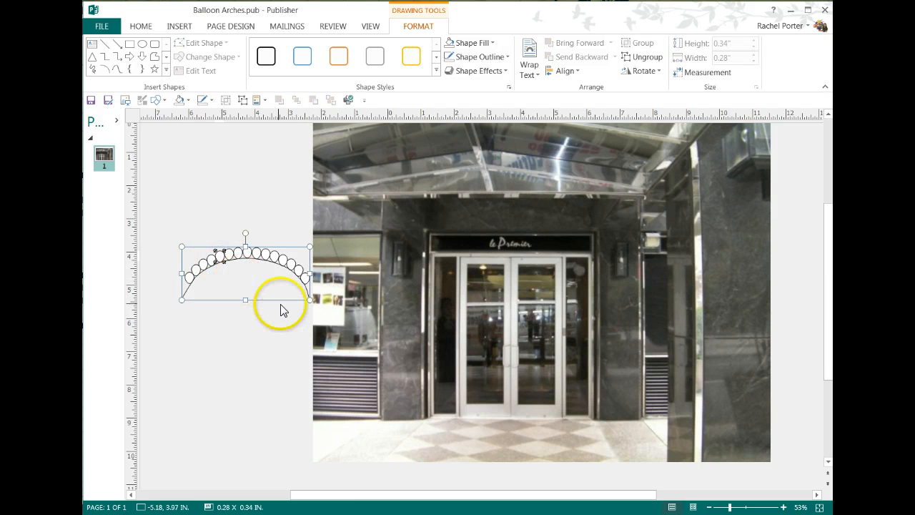
{"action": "left_click_drag", "start_coordinate": [308, 300], "coordinate": [452, 369]}
{"action": "left_click", "coordinate": [317, 262]}
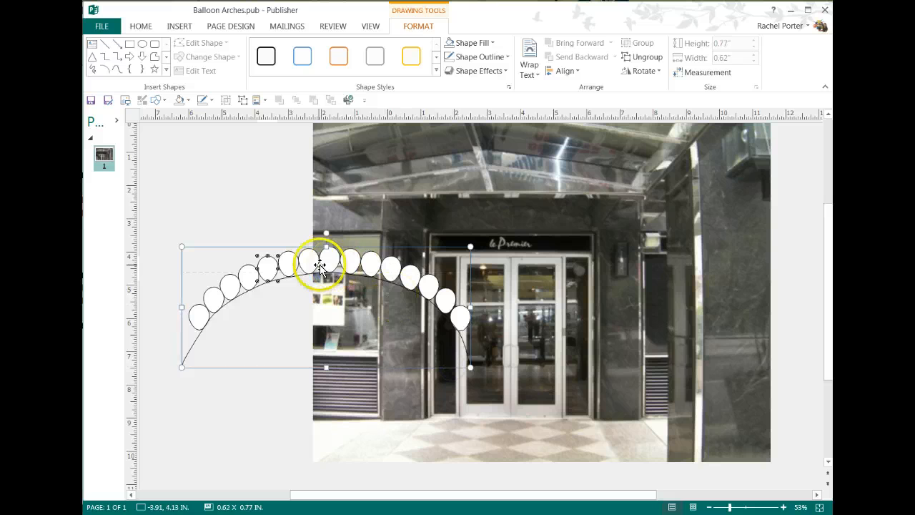
{"action": "left_click_drag", "start_coordinate": [307, 261], "coordinate": [499, 227]}
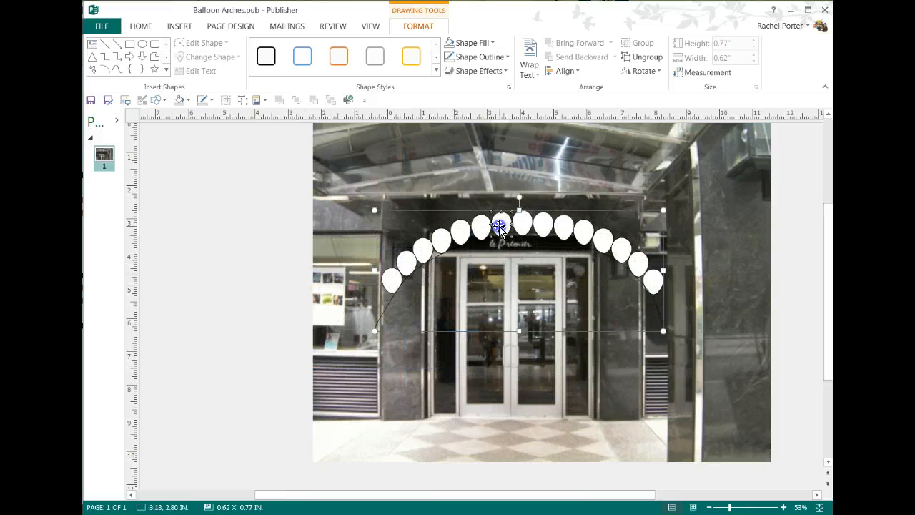
{"action": "left_click", "coordinate": [176, 319]}
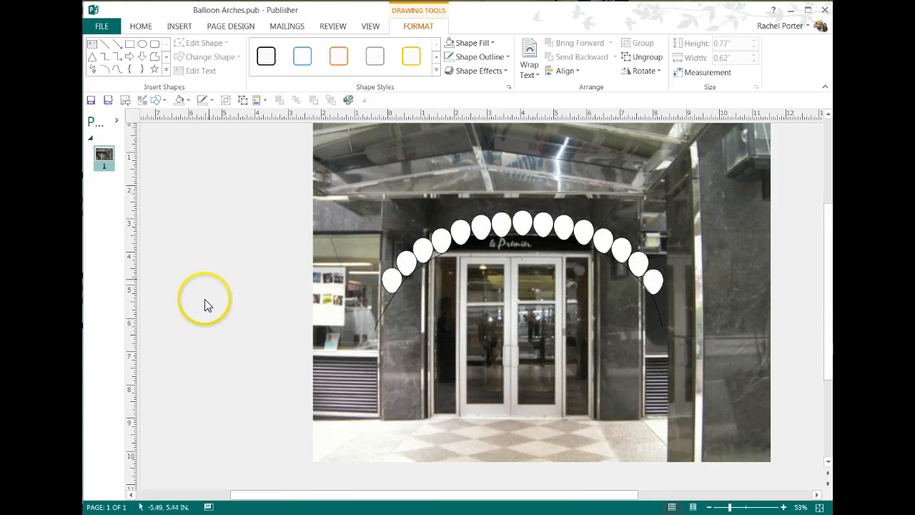
- Insert the straight balloon column page part and size it to about 4.17" high beneath the arch's left end
{"action": "left_click", "coordinate": [256, 100]}
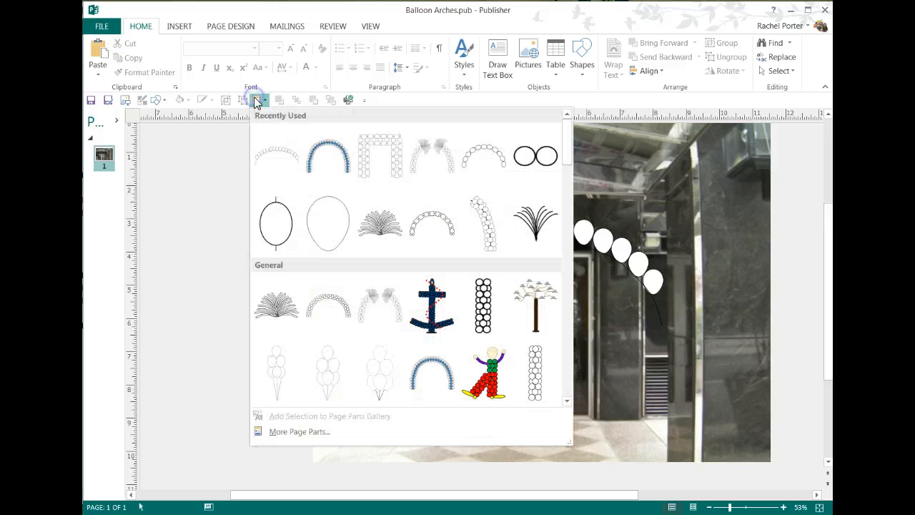
{"action": "left_click", "coordinate": [533, 373]}
{"action": "left_click_drag", "start_coordinate": [500, 321], "coordinate": [394, 342]}
{"action": "left_click", "coordinate": [381, 292]}
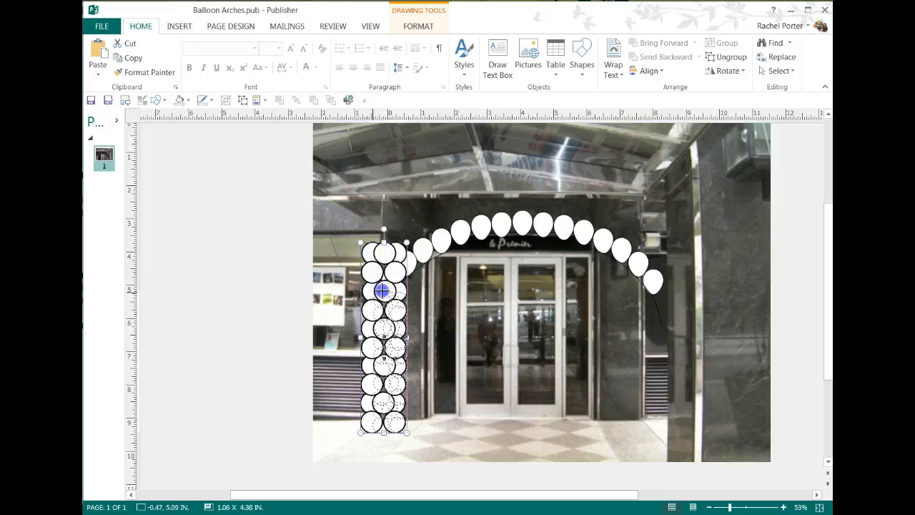
{"action": "left_click_drag", "start_coordinate": [384, 293], "coordinate": [382, 292]}
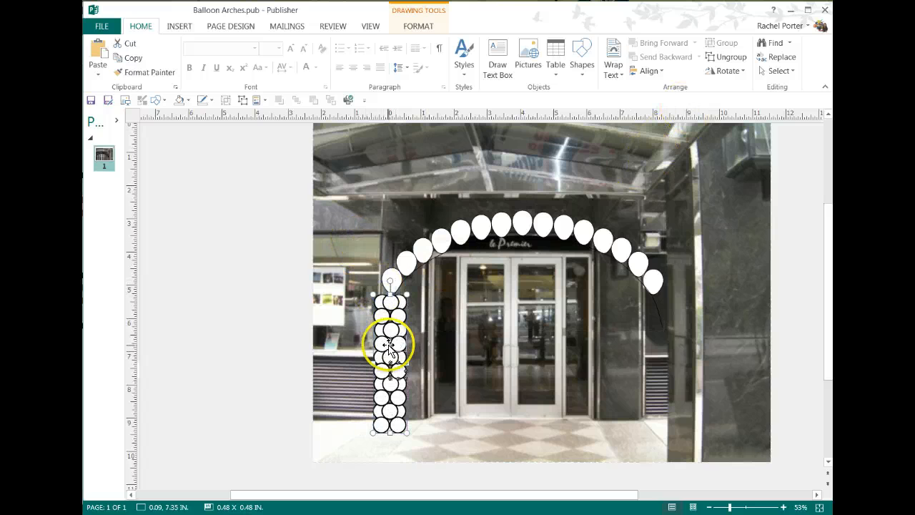
- Switch to the Excel ratio sheet, enter 8 as the next real-life dimension beside 11, and return to Publisher
{"action": "left_click", "coordinate": [419, 25]}
{"action": "left_click", "coordinate": [64, 250]}
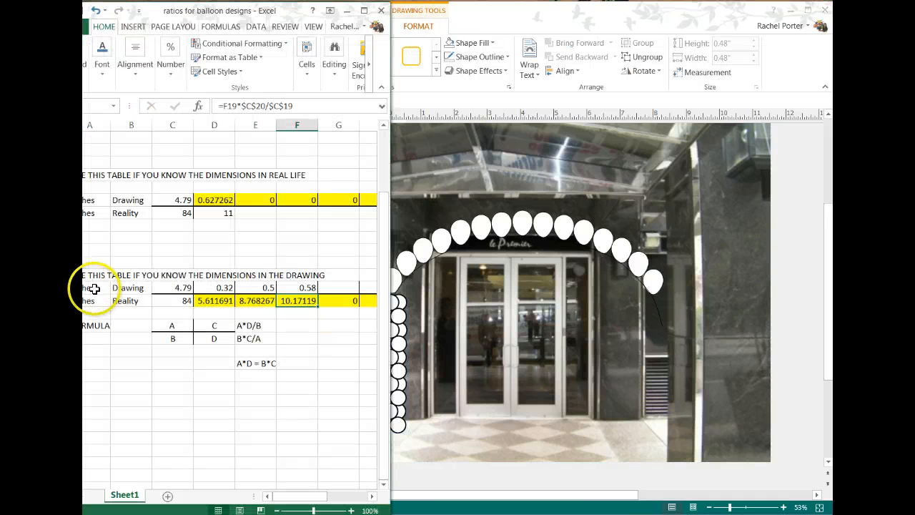
{"action": "left_click", "coordinate": [259, 215]}
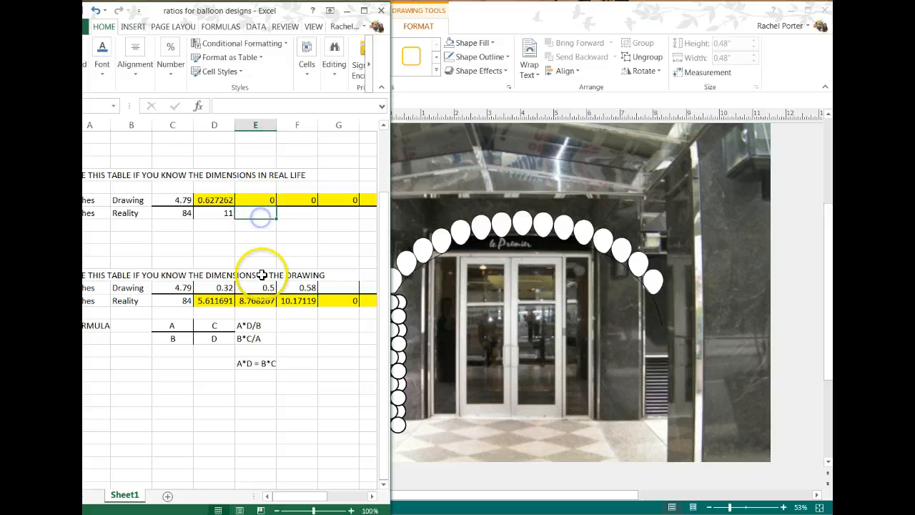
{"action": "type", "text": "8"}
{"action": "key", "text": "Return"}
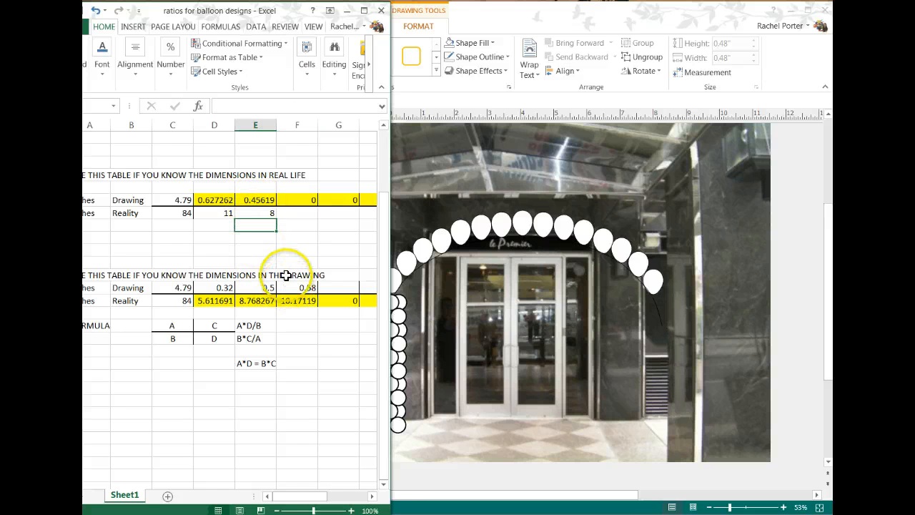
{"action": "left_click", "coordinate": [797, 170]}
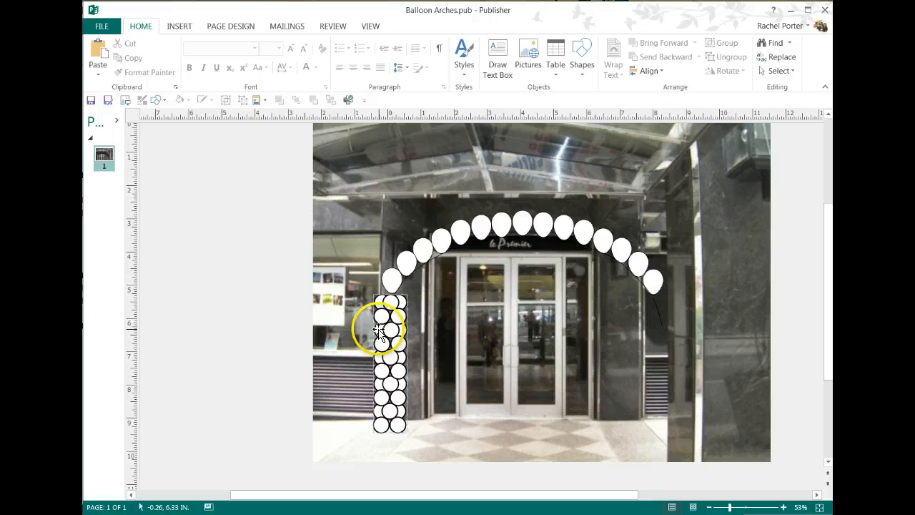
- Shrink the balloon column until one of its balloons measures 0.46" in height and width
{"action": "left_click", "coordinate": [393, 330]}
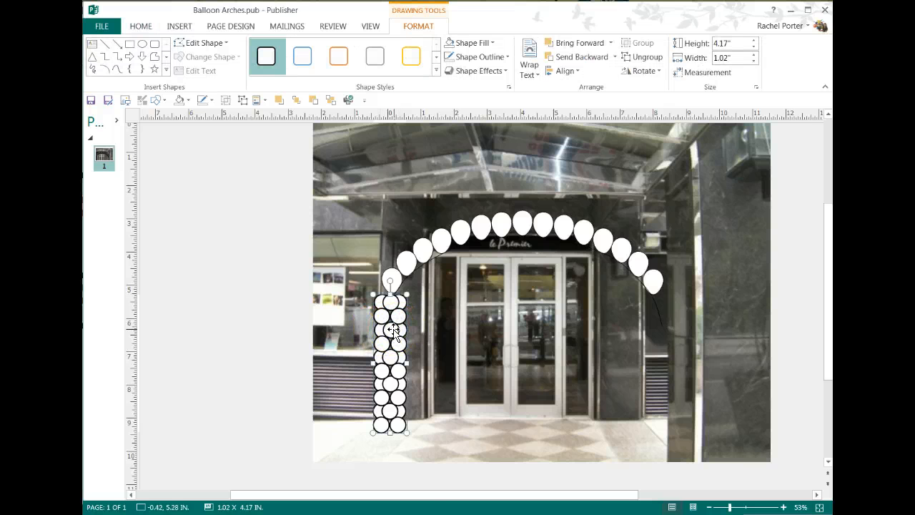
{"action": "left_click", "coordinate": [392, 330]}
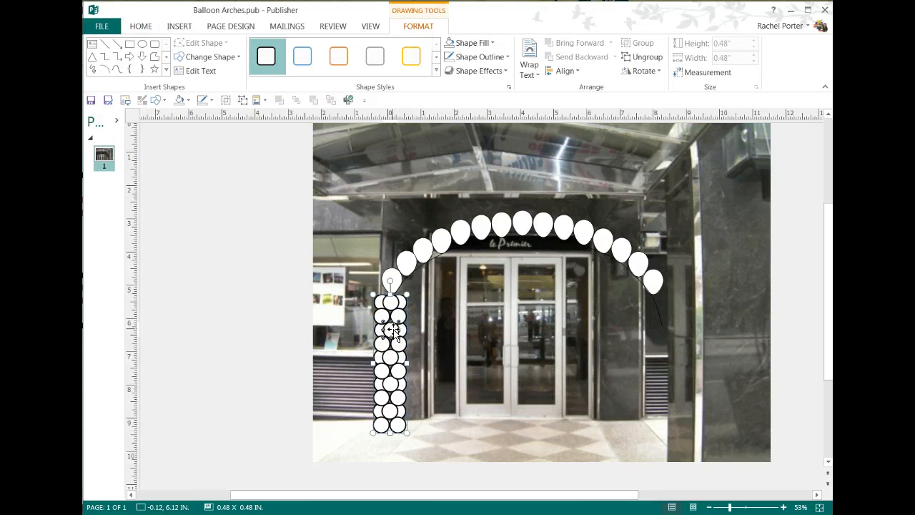
{"action": "left_click_drag", "start_coordinate": [368, 288], "coordinate": [374, 300]}
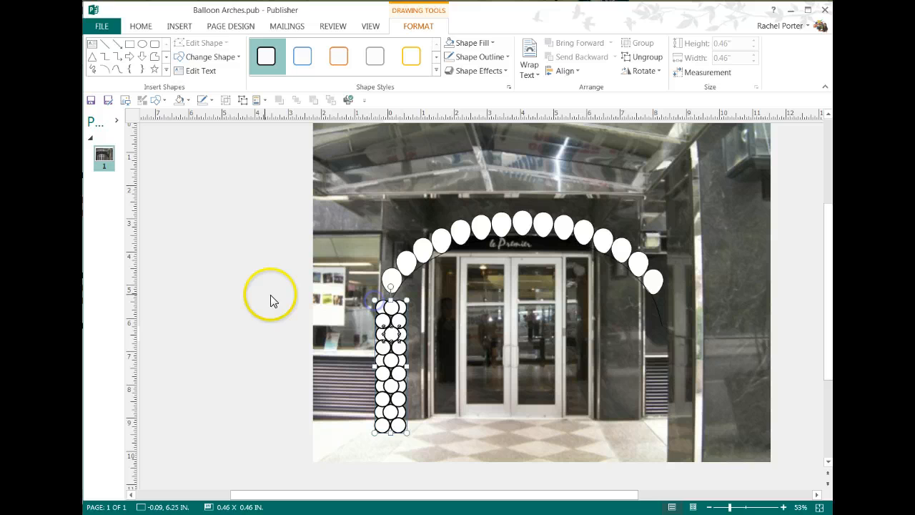
{"action": "left_click", "coordinate": [245, 294]}
- Move the column onto the pillar left of the doors and shift the arch so its left end sits above it
{"action": "mouse_move", "coordinate": [392, 373]}
{"action": "left_mouse_down"}
{"action": "mouse_move", "coordinate": [390, 350]}
{"action": "mouse_move", "coordinate": [404, 350]}
{"action": "left_mouse_up"}
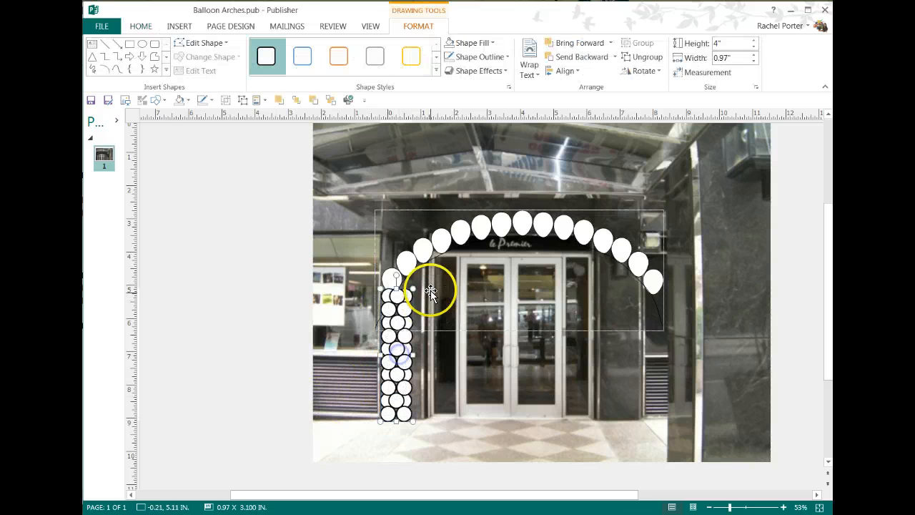
{"action": "left_click", "coordinate": [437, 232]}
{"action": "left_click_drag", "start_coordinate": [443, 235], "coordinate": [448, 230]}
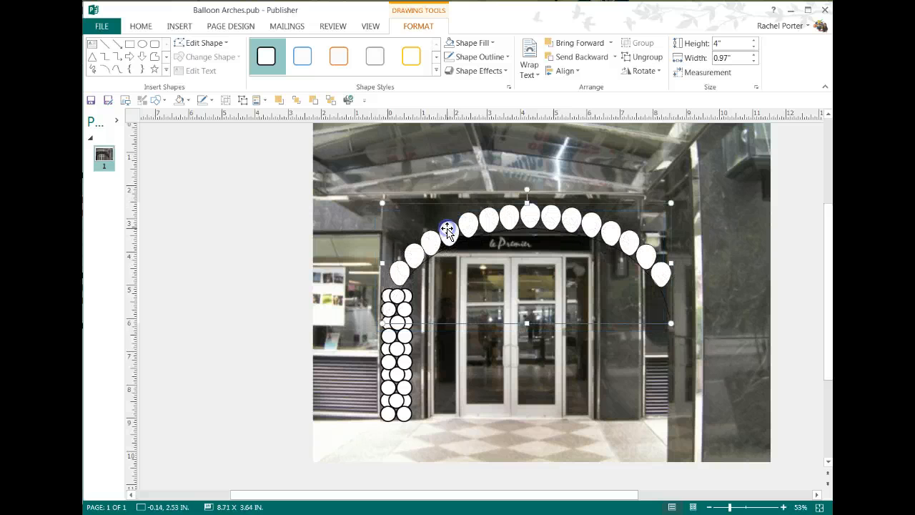
- Copy the balloon column onto the pillar right of the doors and lower the arch onto the left column
{"action": "left_click", "coordinate": [388, 349]}
{"action": "left_click_drag", "start_coordinate": [398, 334], "coordinate": [607, 336]}
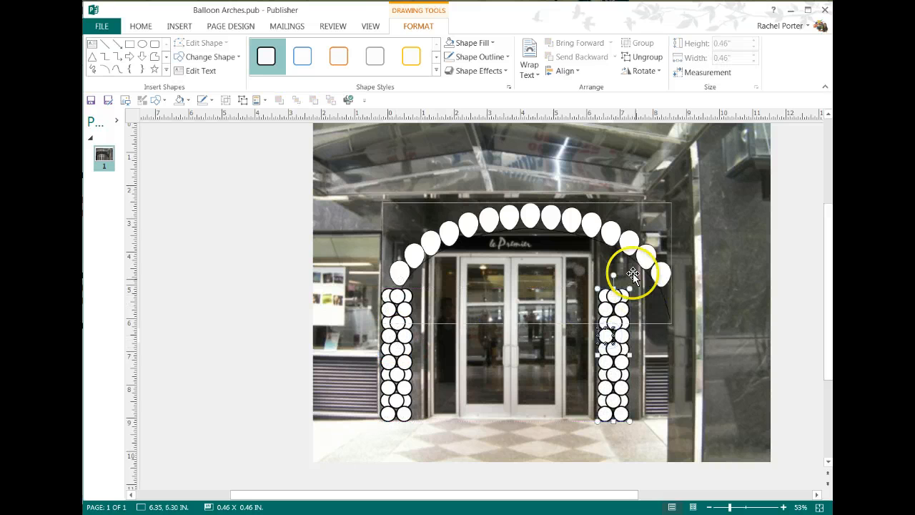
{"action": "mouse_move", "coordinate": [564, 223]}
{"action": "left_mouse_down"}
{"action": "mouse_move", "coordinate": [565, 236]}
{"action": "mouse_move", "coordinate": [556, 234]}
{"action": "left_mouse_up"}
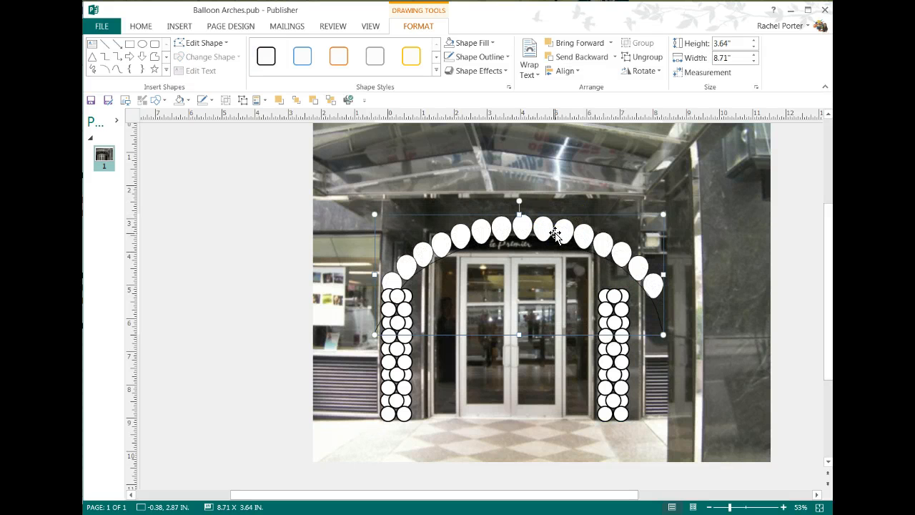
{"action": "left_click", "coordinate": [597, 245]}
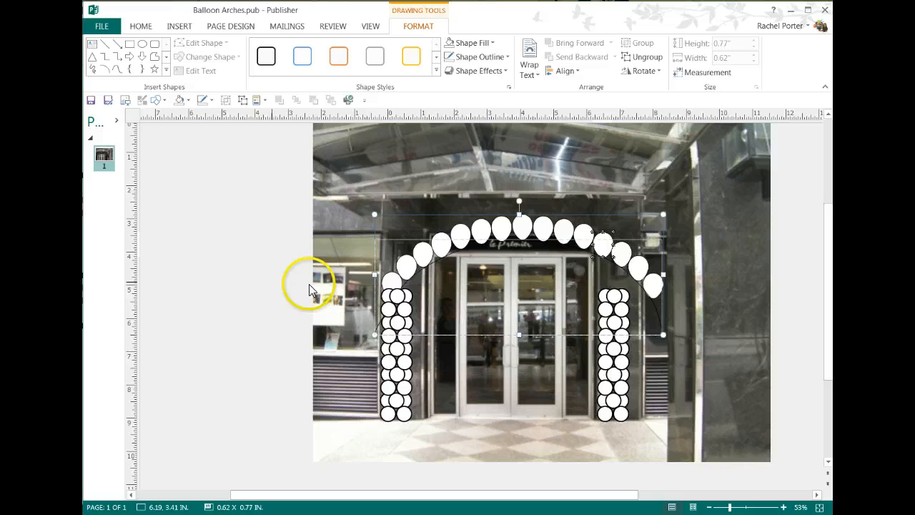
{"action": "left_click", "coordinate": [238, 281]}
- Ungroup the single-row arch into separate balloons and curve
{"action": "left_click", "coordinate": [463, 231]}
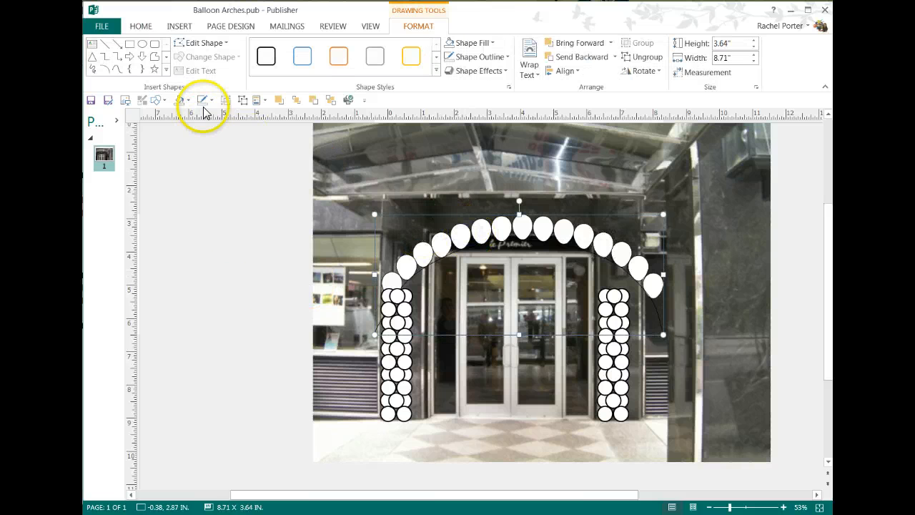
{"action": "left_click", "coordinate": [244, 101]}
{"action": "left_click", "coordinate": [208, 250]}
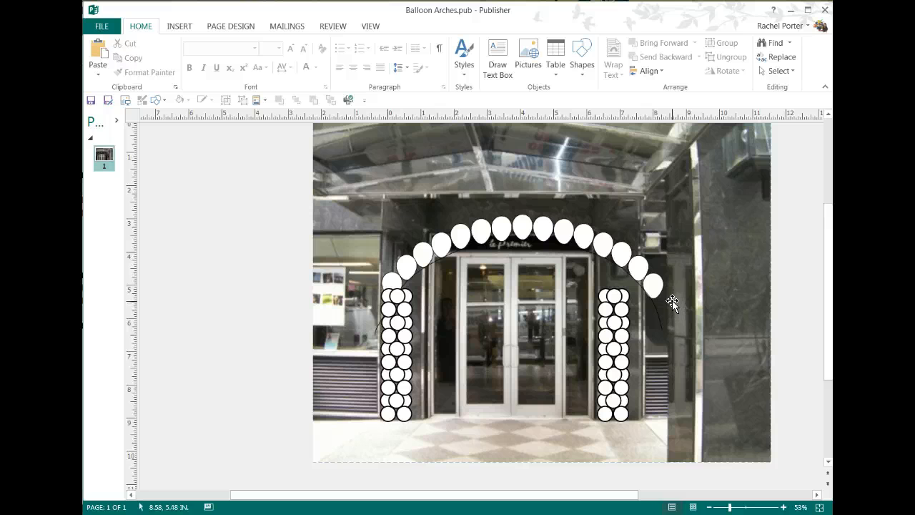
{"action": "left_click", "coordinate": [653, 287]}
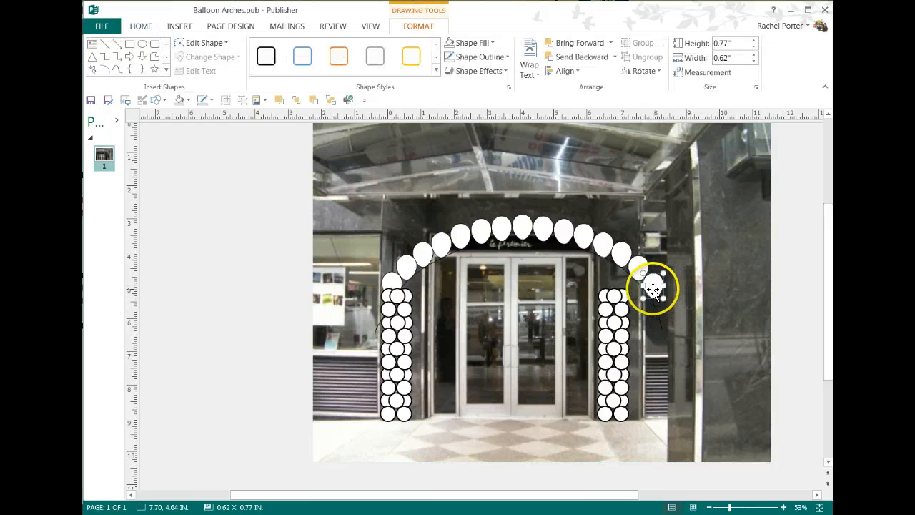
{"action": "key", "text": "Delete"}
{"action": "left_click", "coordinate": [442, 346]}
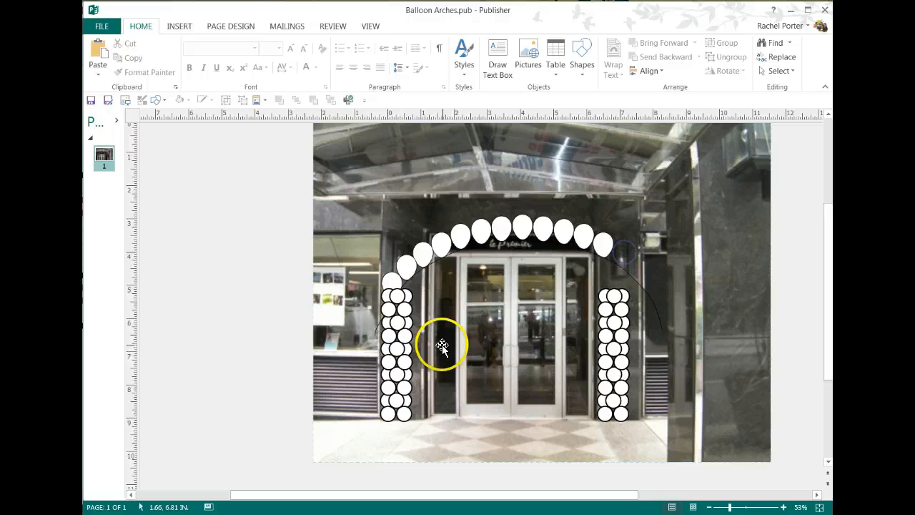
{"action": "left_click", "coordinate": [391, 281]}
{"action": "key", "text": "Delete"}
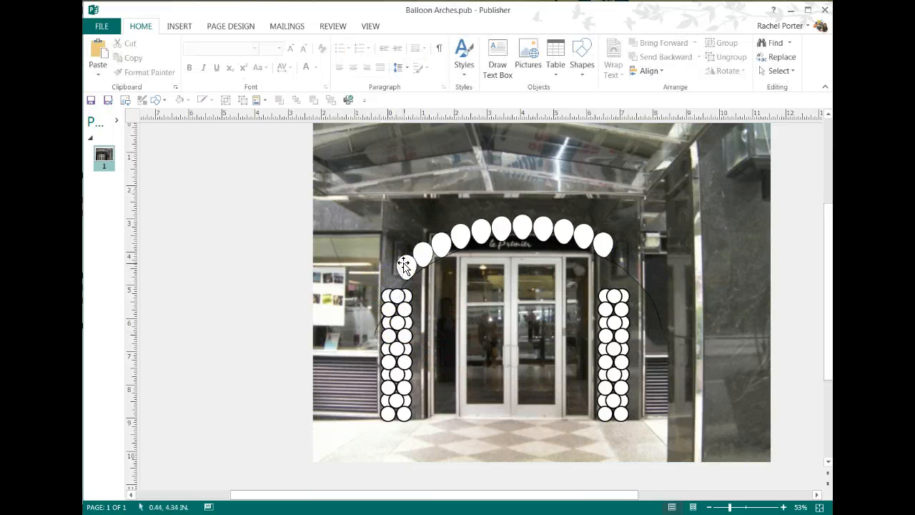
{"action": "left_click", "coordinate": [408, 263]}
{"action": "key", "text": "Delete"}
{"action": "key", "text": "ctrl+z"}
{"action": "key", "text": "ctrl+z"}
{"action": "key", "text": "ctrl+z"}
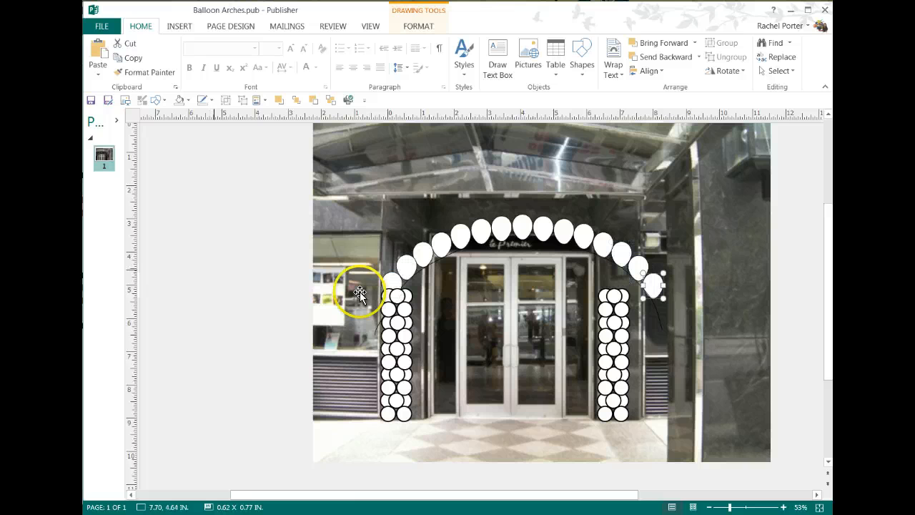
- Delete the two outermost balloons at each end of the ungrouped arch
{"action": "left_click", "coordinate": [300, 292]}
{"action": "left_click", "coordinate": [393, 274]}
{"action": "key", "text": "Delete"}
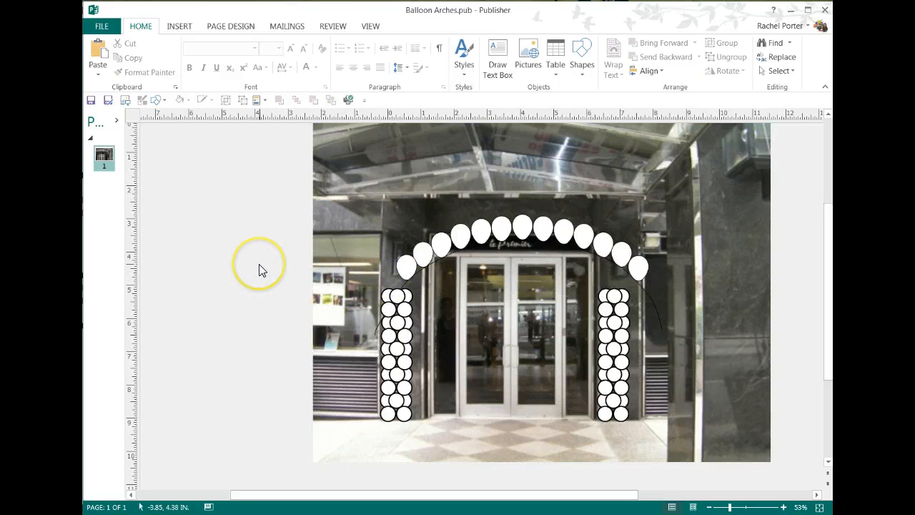
{"action": "left_click_drag", "start_coordinate": [408, 266], "coordinate": [605, 285]}
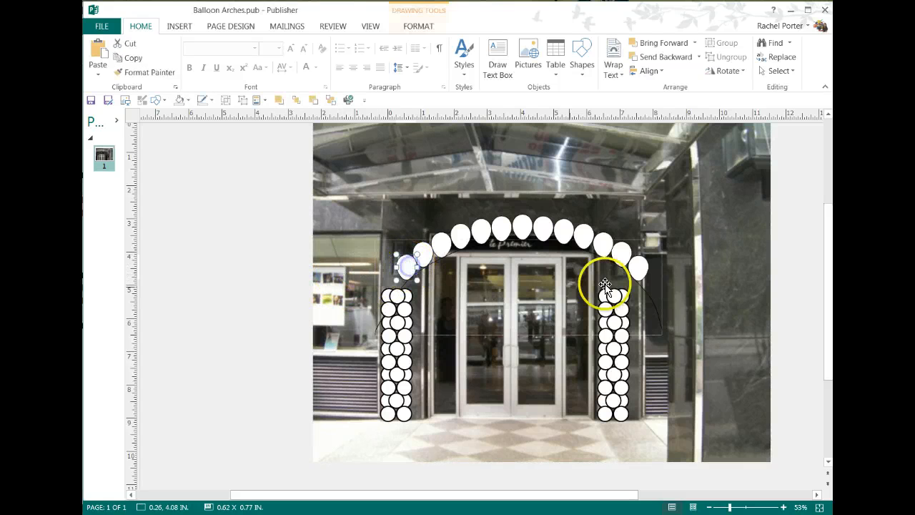
{"action": "key", "text": "Delete"}
{"action": "key", "text": "Delete"}
{"action": "left_click", "coordinate": [213, 229]}
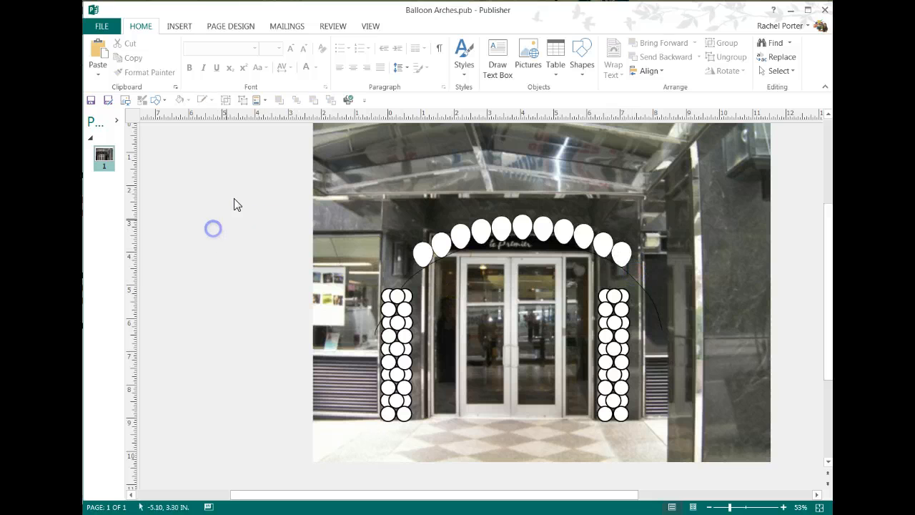
- Group the remaining arch balloons and delete the leftover curve beneath them
{"action": "left_click_drag", "start_coordinate": [267, 196], "coordinate": [567, 277]}
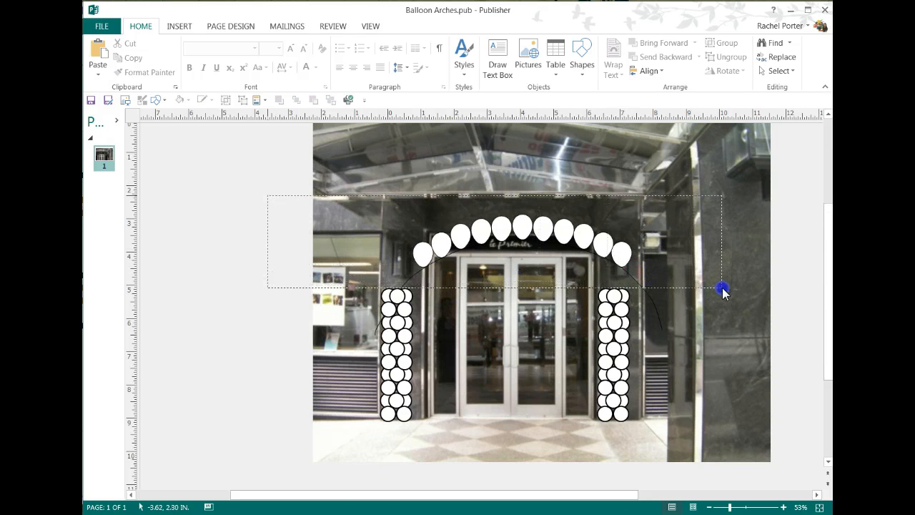
{"action": "left_click_drag", "start_coordinate": [724, 291], "coordinate": [722, 289]}
{"action": "left_click", "coordinate": [225, 100]}
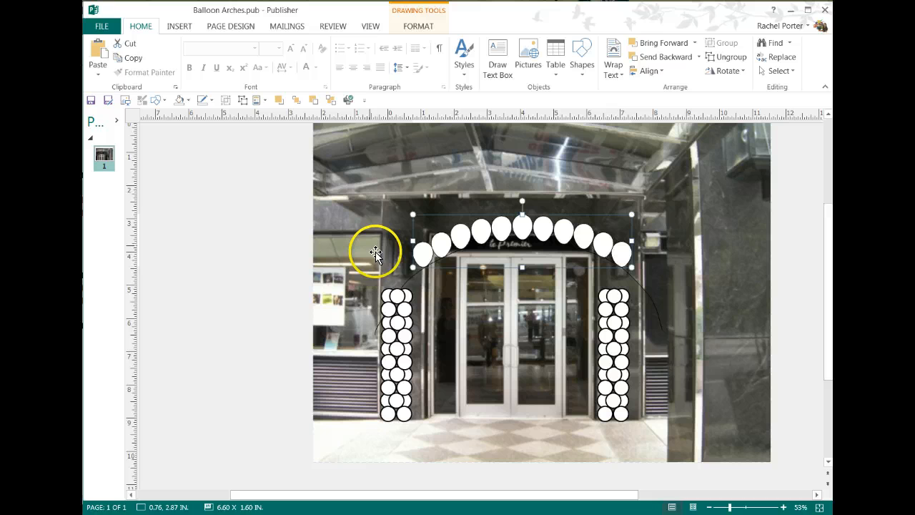
{"action": "left_click", "coordinate": [404, 277]}
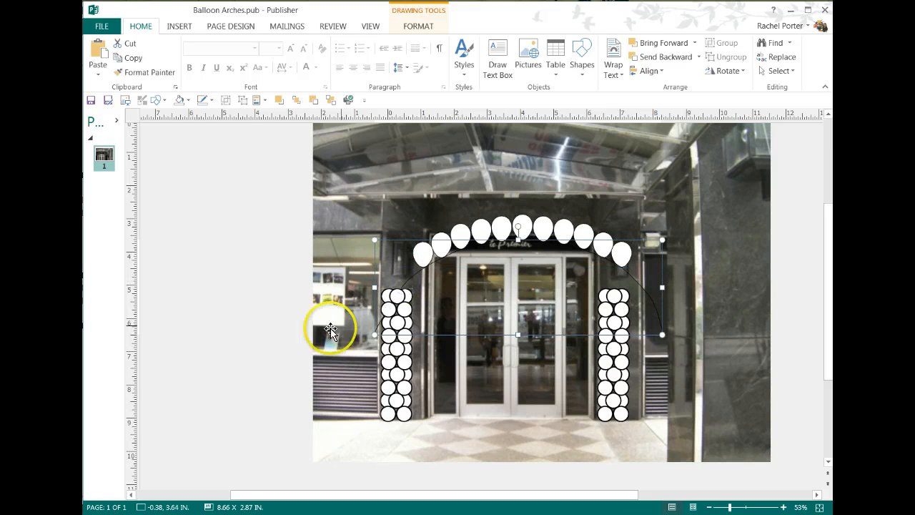
- Shift the grouped balloon row so it is centred over the doors, and ungroup it
{"action": "mouse_move", "coordinate": [418, 255]}
{"action": "left_mouse_down"}
{"action": "mouse_move", "coordinate": [427, 262]}
{"action": "mouse_move", "coordinate": [421, 272]}
{"action": "mouse_move", "coordinate": [413, 249]}
{"action": "left_mouse_up"}
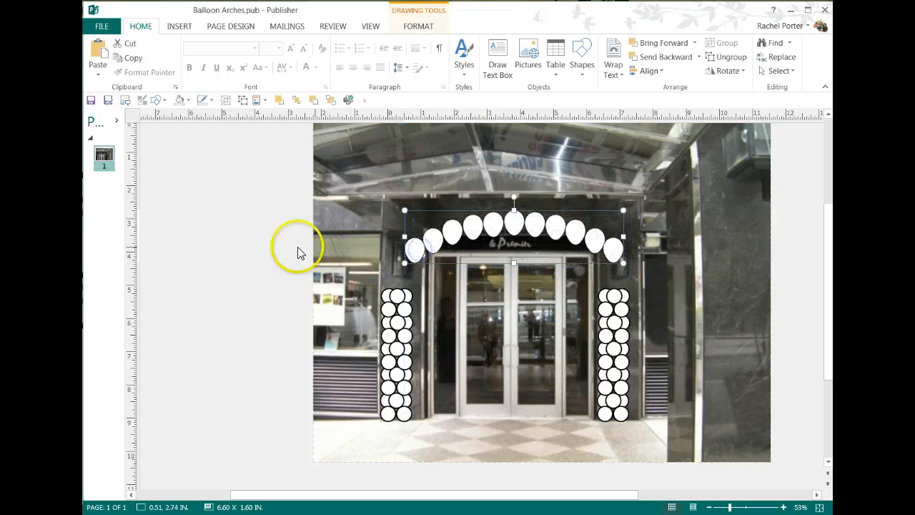
{"action": "left_click", "coordinate": [231, 253]}
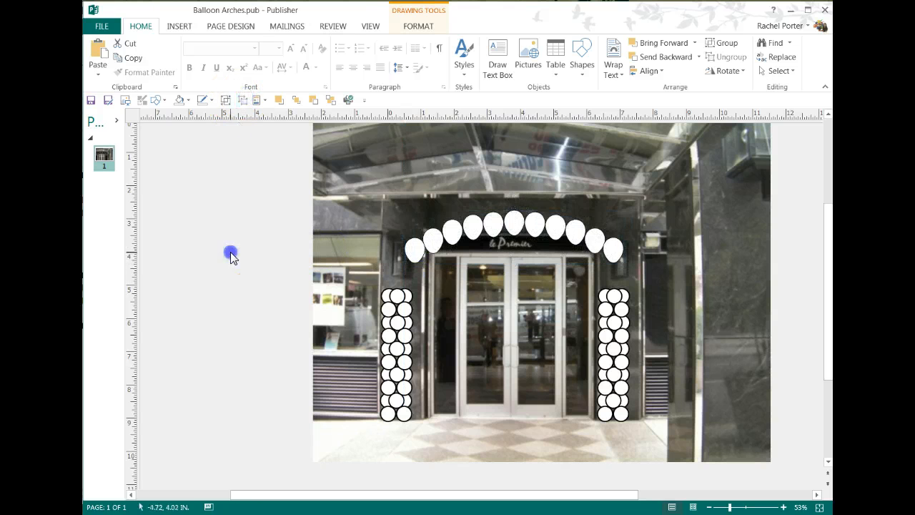
- Copy the leftmost arch balloon and place the copy just above the left column
{"action": "left_click", "coordinate": [420, 250]}
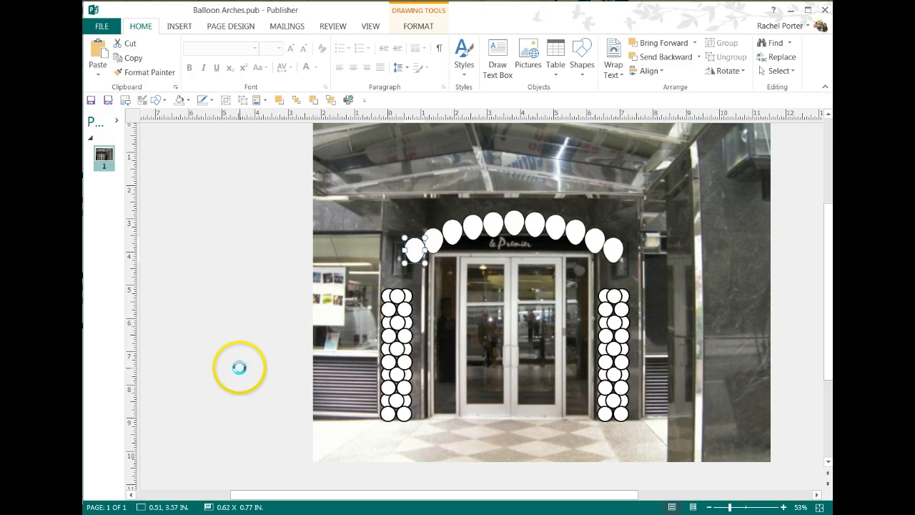
{"action": "left_click_drag", "start_coordinate": [412, 250], "coordinate": [417, 254]}
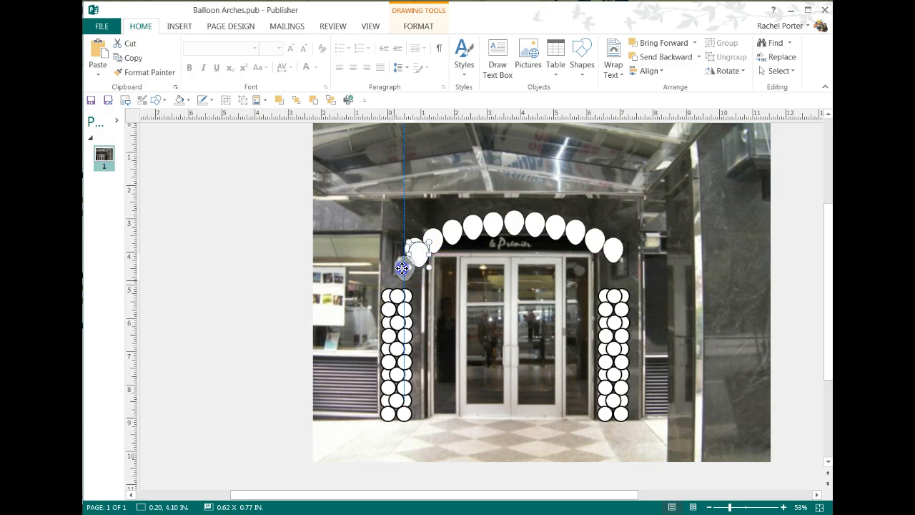
{"action": "left_click_drag", "start_coordinate": [400, 270], "coordinate": [399, 270]}
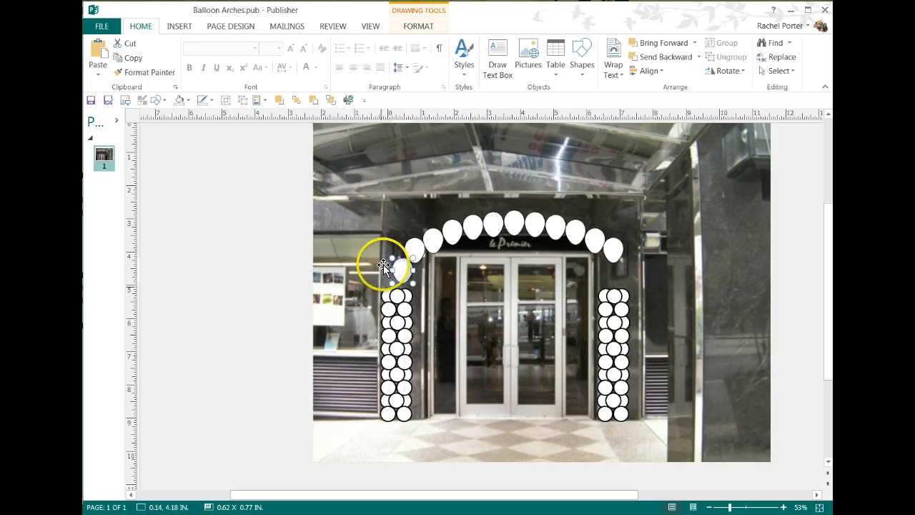
{"action": "left_click", "coordinate": [245, 224]}
- Draw an oval about 6.98" wide and 8.11" high over the doorway, spanning from column to column
{"action": "left_click", "coordinate": [156, 99]}
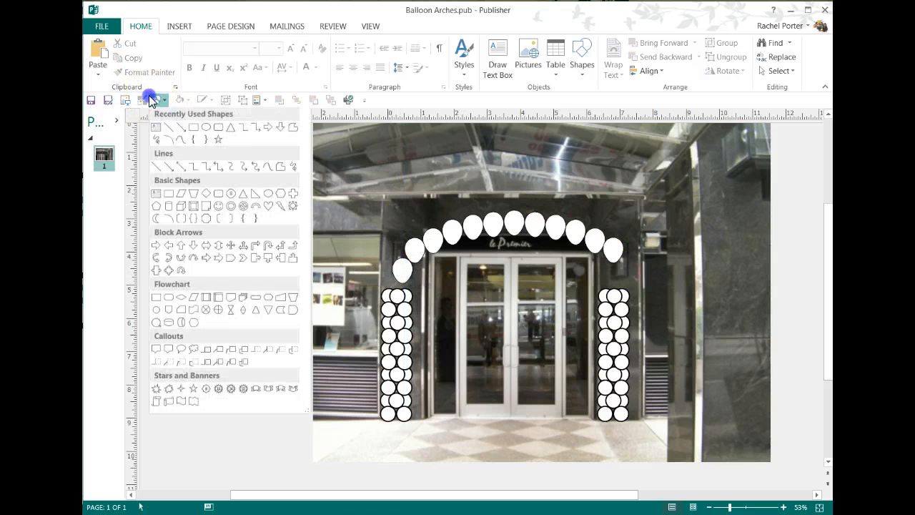
{"action": "left_click", "coordinate": [198, 133]}
{"action": "mouse_move", "coordinate": [417, 208]}
{"action": "left_mouse_down"}
{"action": "mouse_move", "coordinate": [476, 327]}
{"action": "mouse_move", "coordinate": [593, 431]}
{"action": "mouse_move", "coordinate": [623, 472]}
{"action": "left_mouse_up"}
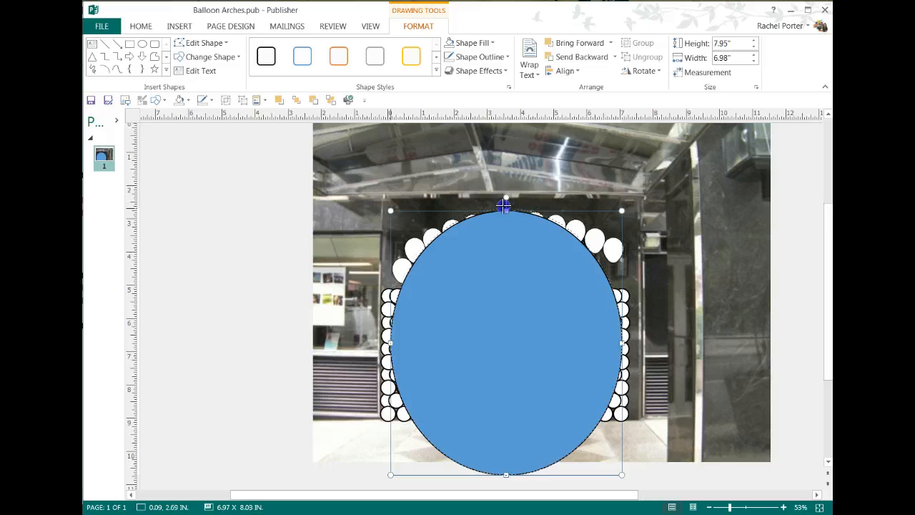
{"action": "left_click_drag", "start_coordinate": [503, 203], "coordinate": [504, 201]}
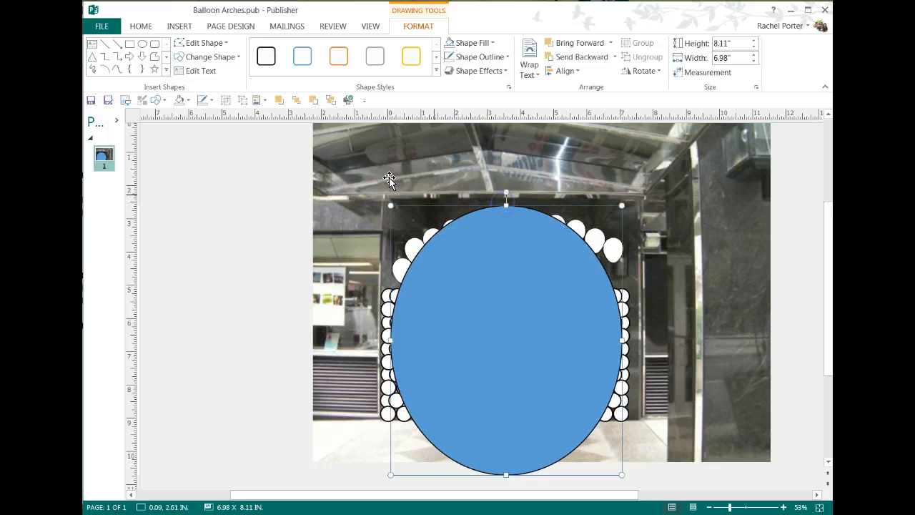
- Remove the oval's fill and give it a red outline
{"action": "left_click", "coordinate": [189, 100]}
{"action": "left_click", "coordinate": [180, 210]}
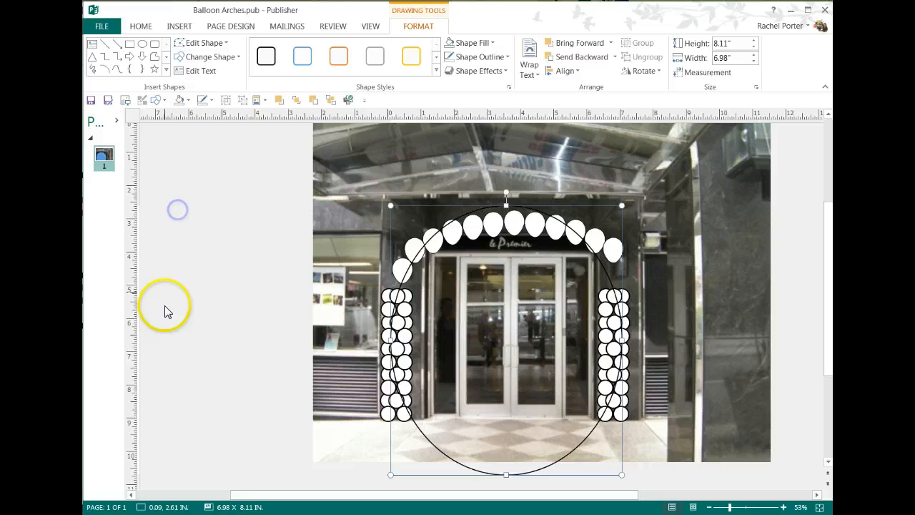
{"action": "left_click", "coordinate": [212, 100]}
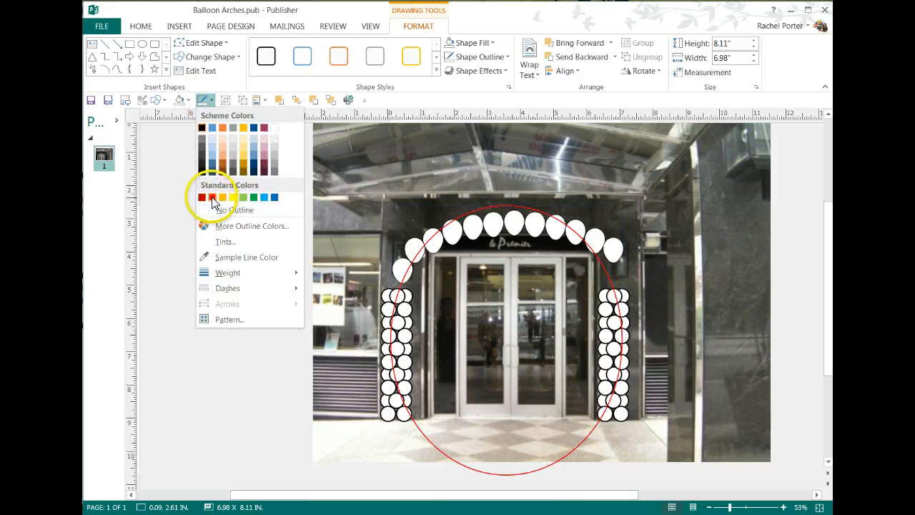
{"action": "left_click", "coordinate": [212, 198]}
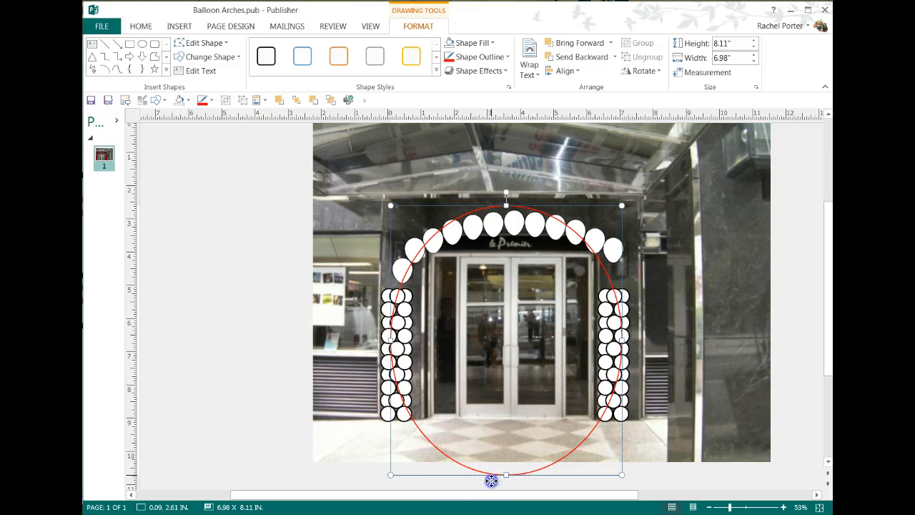
- Lower the red oval to line up with the balloon arch and move the entrance photo off to the right
{"action": "left_click_drag", "start_coordinate": [491, 480], "coordinate": [491, 481]}
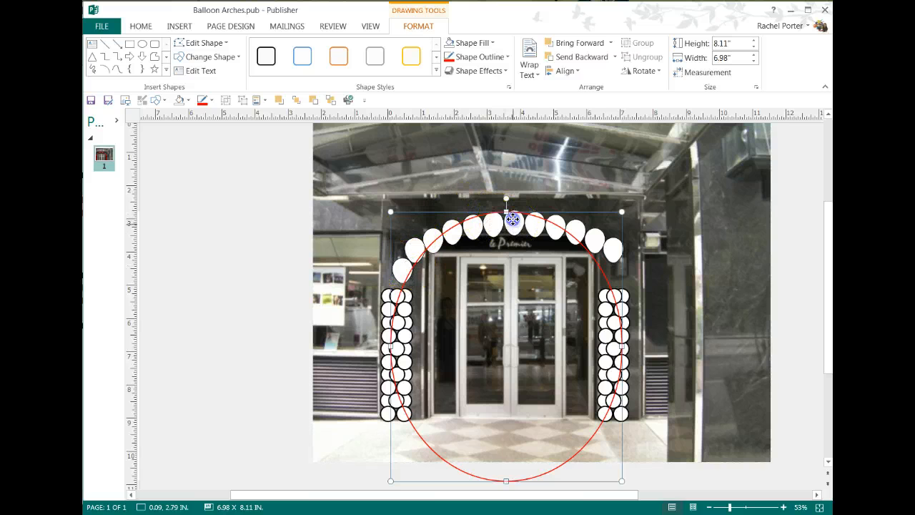
{"action": "left_click_drag", "start_coordinate": [512, 219], "coordinate": [512, 226]}
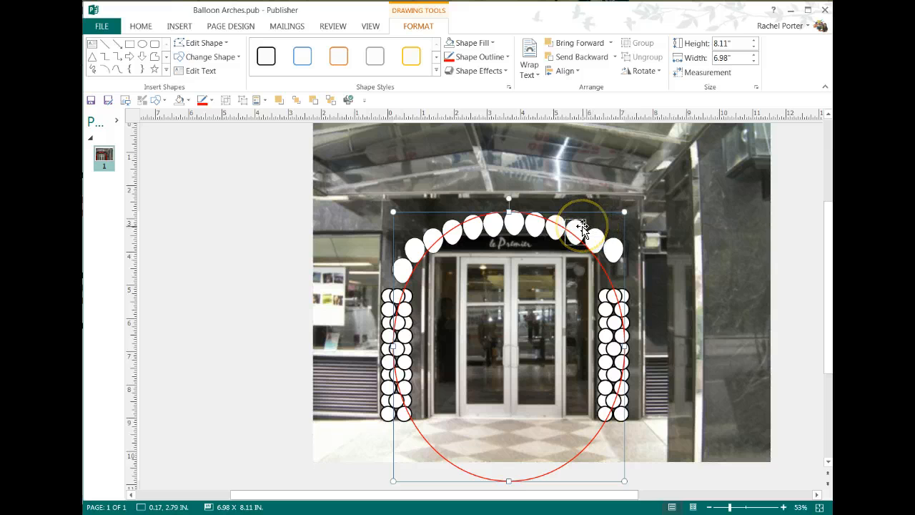
{"action": "left_click", "coordinate": [340, 166]}
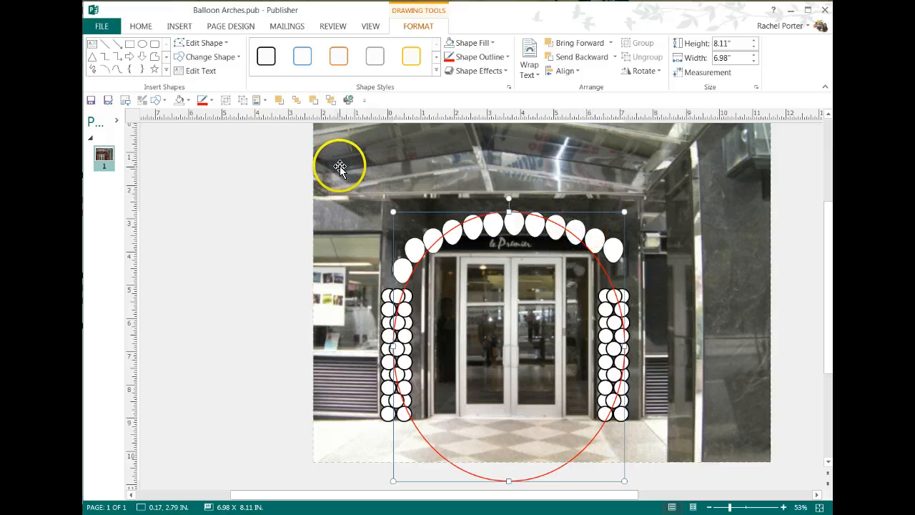
{"action": "left_click_drag", "start_coordinate": [340, 167], "coordinate": [706, 212]}
{"action": "left_click", "coordinate": [509, 226]}
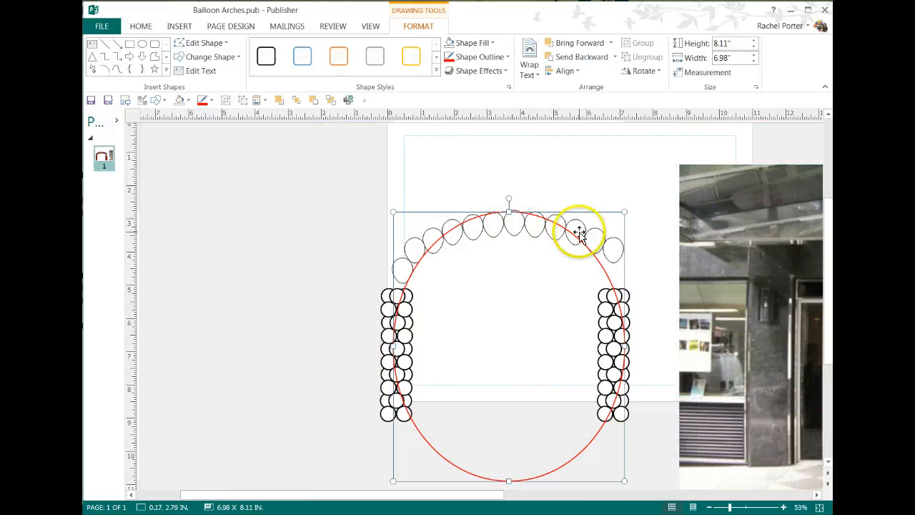
- Move the two rightmost arch balloons down along the oval so the last one sits on the right column
{"action": "left_click", "coordinate": [613, 247]}
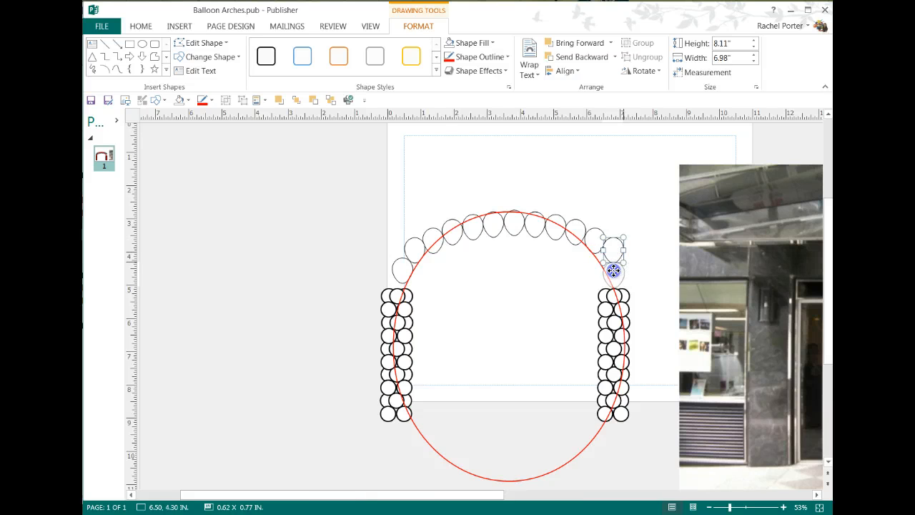
{"action": "left_click_drag", "start_coordinate": [613, 270], "coordinate": [613, 271]}
{"action": "left_click", "coordinate": [596, 240]}
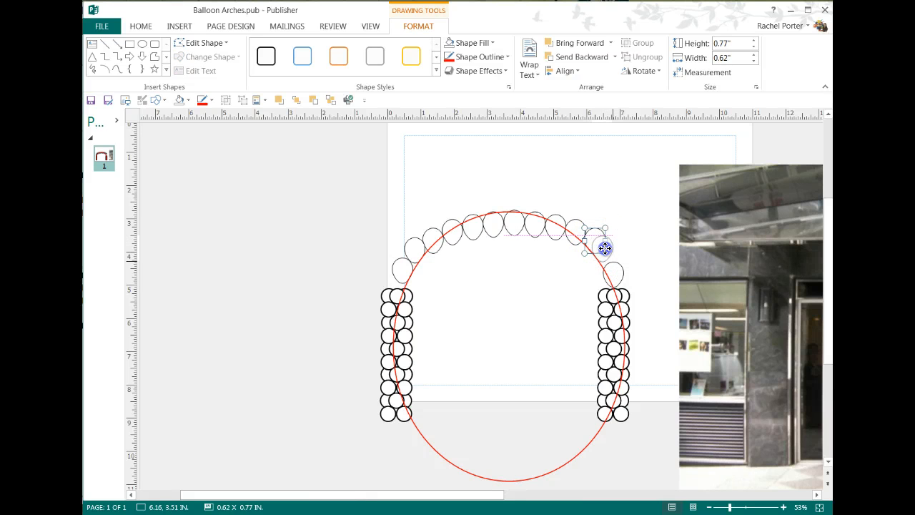
{"action": "left_click_drag", "start_coordinate": [606, 251], "coordinate": [614, 270]}
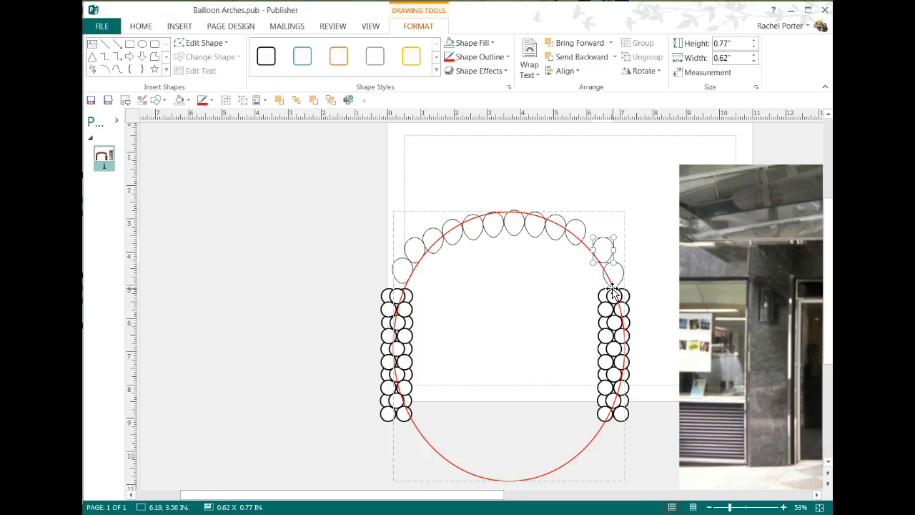
{"action": "left_click", "coordinate": [613, 273]}
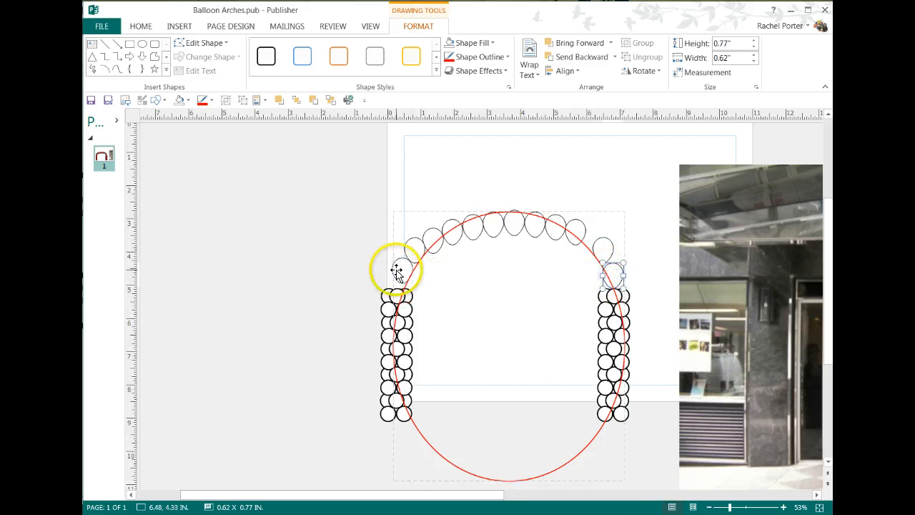
- Arrange the five leftmost balloons evenly along the outside of the red oval, starting on top of the left column
{"action": "left_click_drag", "start_coordinate": [398, 273], "coordinate": [410, 253]}
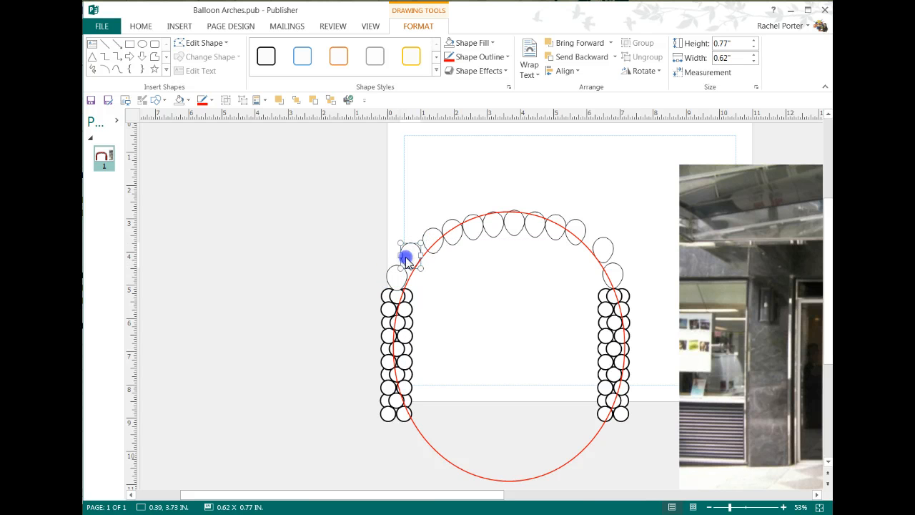
{"action": "left_click_drag", "start_coordinate": [434, 238], "coordinate": [429, 231]}
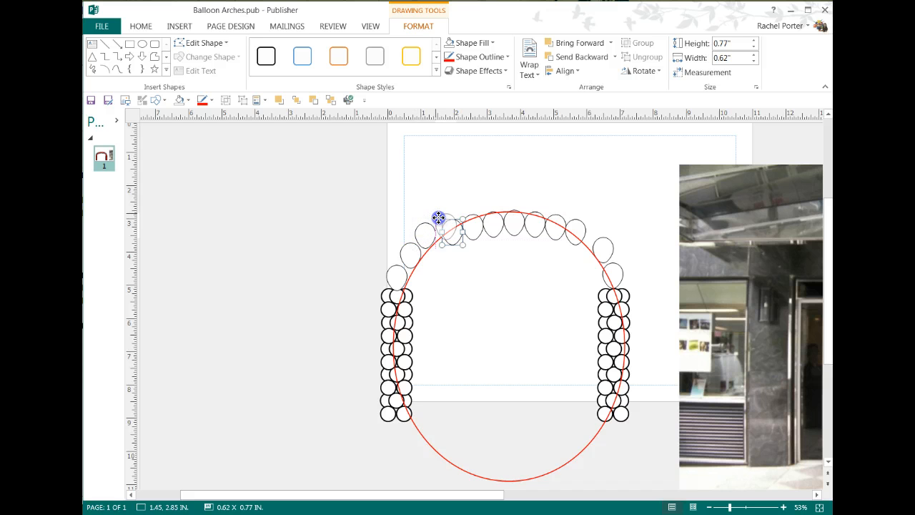
{"action": "left_click_drag", "start_coordinate": [439, 209], "coordinate": [468, 191]}
{"action": "left_click", "coordinate": [448, 210]}
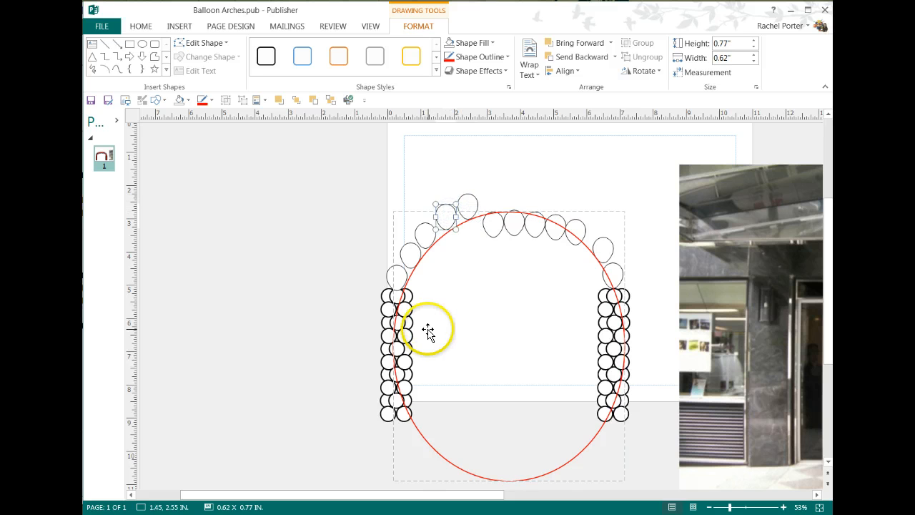
{"action": "left_click", "coordinate": [465, 204]}
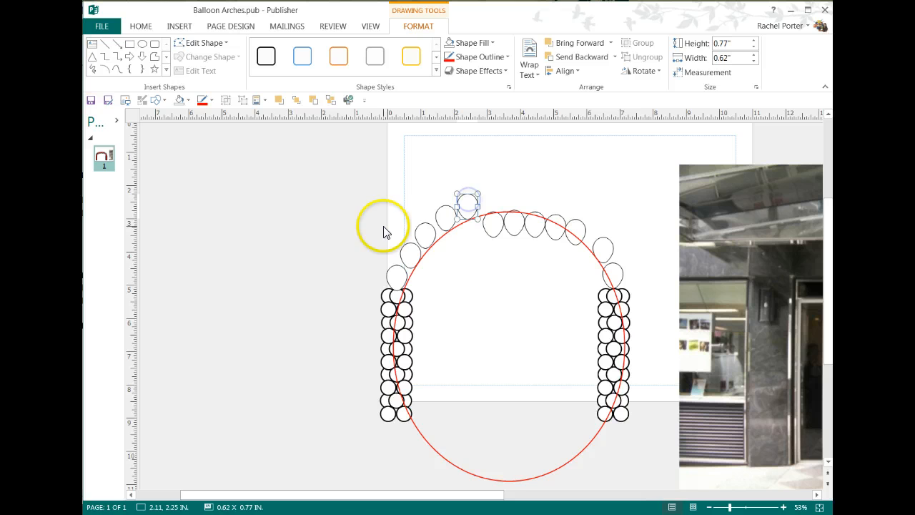
{"action": "left_click", "coordinate": [443, 216]}
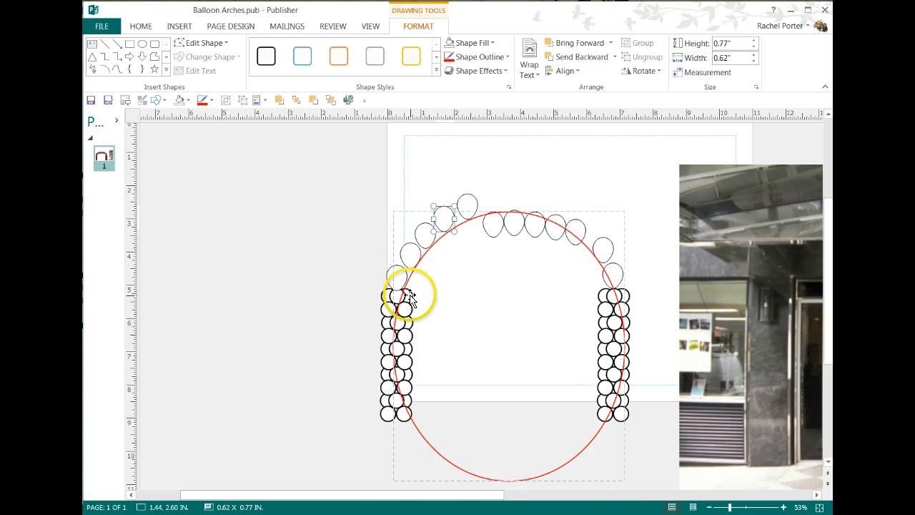
{"action": "left_click", "coordinate": [467, 204]}
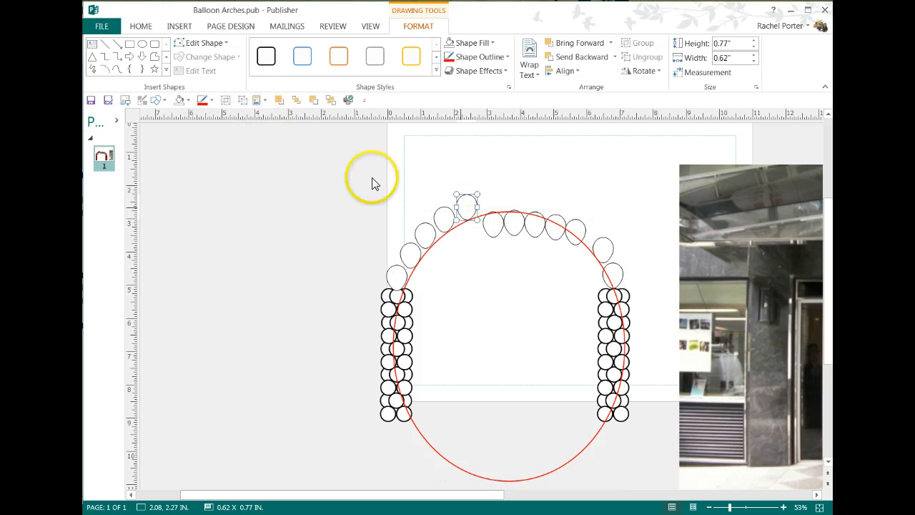
- Send the red oval behind the balloons and place the next two balloons along its outside, up to the crown
{"action": "left_click", "coordinate": [484, 276]}
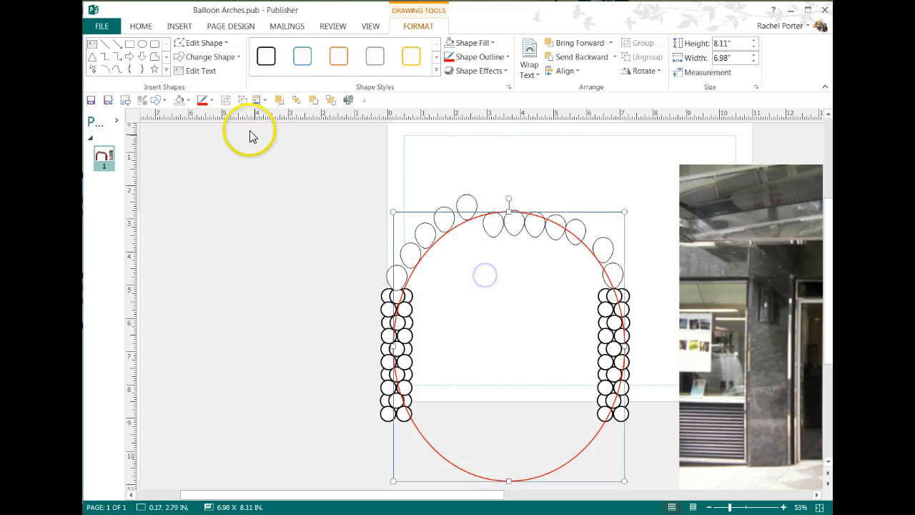
{"action": "left_click", "coordinate": [329, 101]}
{"action": "left_click", "coordinate": [495, 222]}
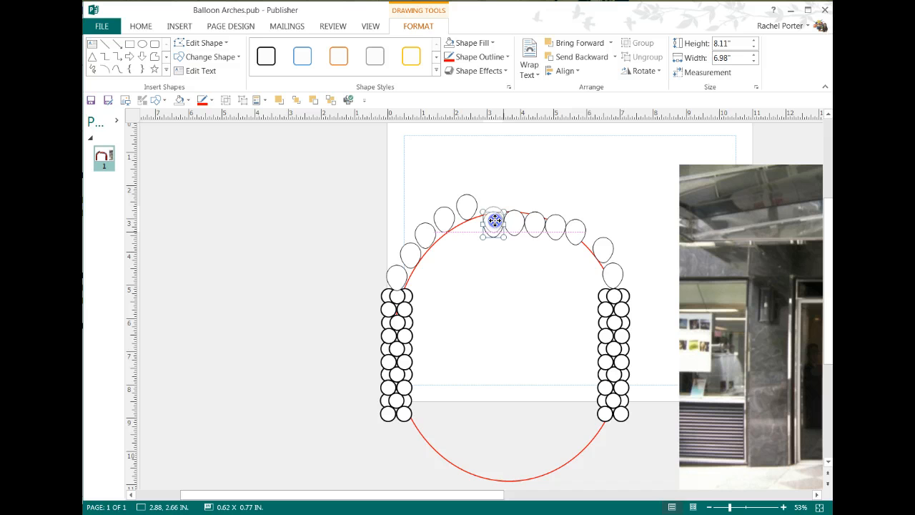
{"action": "left_click_drag", "start_coordinate": [490, 204], "coordinate": [515, 204]}
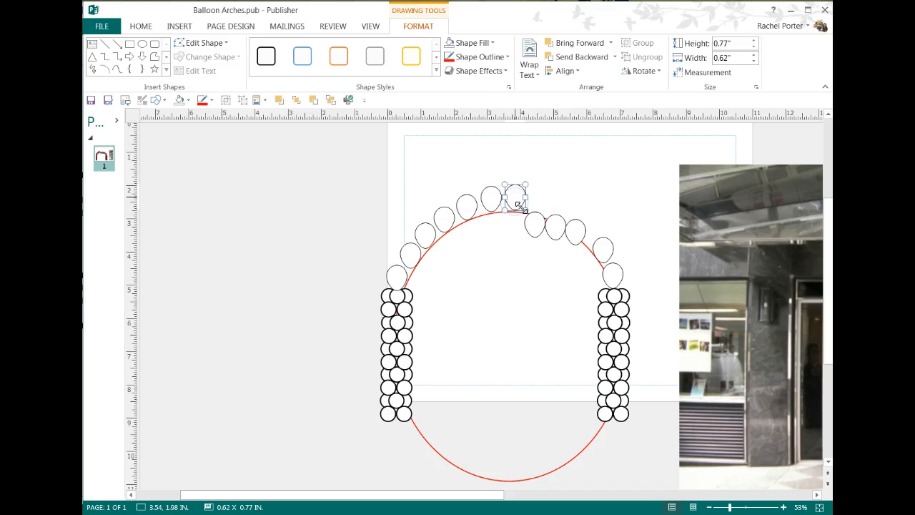
- Delete the five remaining balloons on the right half of the arch
{"action": "left_click", "coordinate": [536, 226]}
{"action": "left_click", "coordinate": [557, 232]}
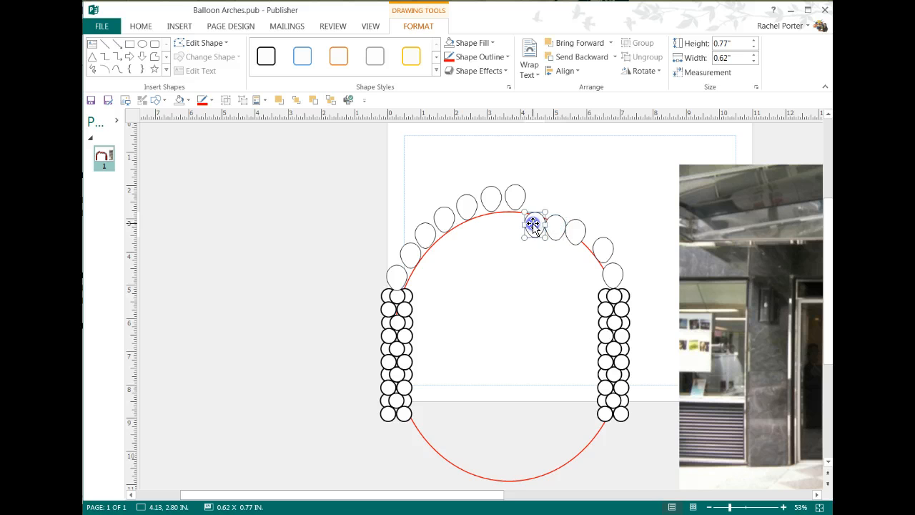
{"action": "left_click", "coordinate": [553, 228]}
{"action": "key", "text": "Delete"}
{"action": "left_click", "coordinate": [572, 228]}
{"action": "key", "text": "Delete"}
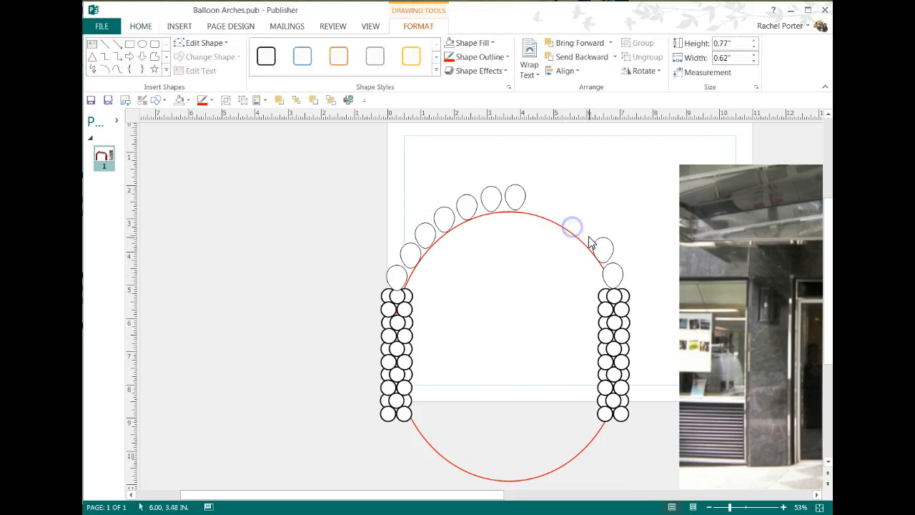
{"action": "left_click", "coordinate": [600, 246]}
{"action": "key", "text": "Delete"}
{"action": "left_click", "coordinate": [613, 273]}
{"action": "key", "text": "Delete"}
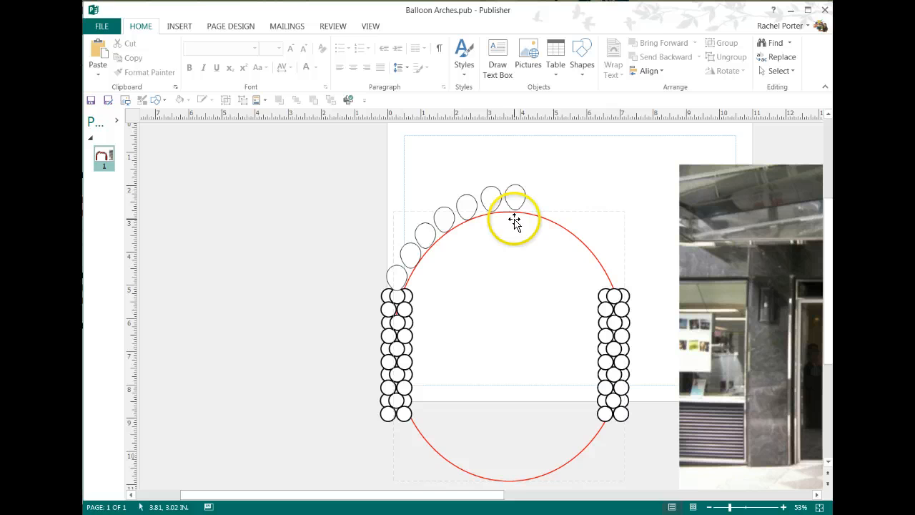
- Centre the crown balloon of the arch on the top midpoint of the red oval
{"action": "left_click", "coordinate": [516, 242]}
{"action": "left_click", "coordinate": [513, 198]}
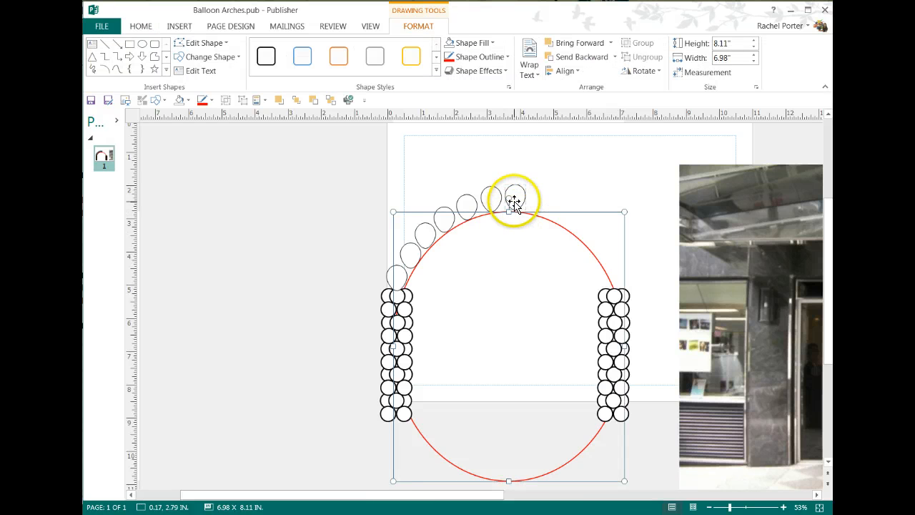
{"action": "left_click", "coordinate": [509, 241]}
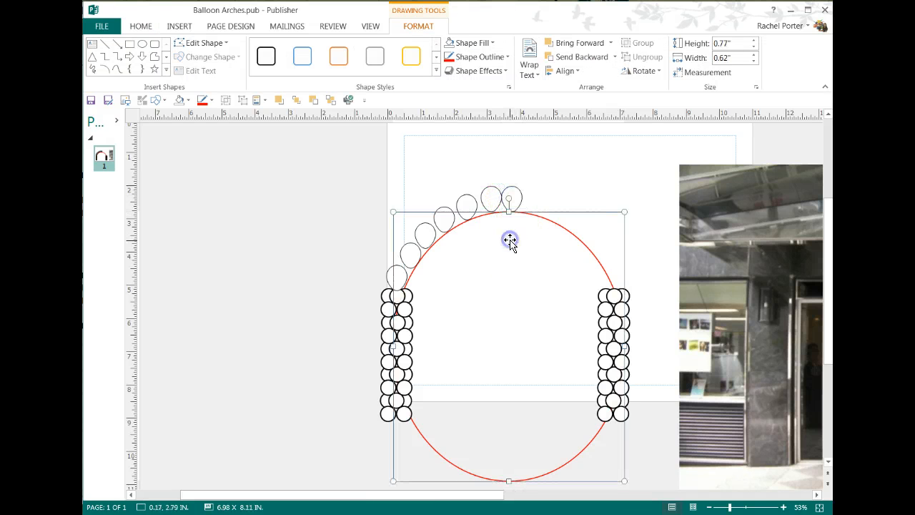
{"action": "left_click", "coordinate": [511, 195]}
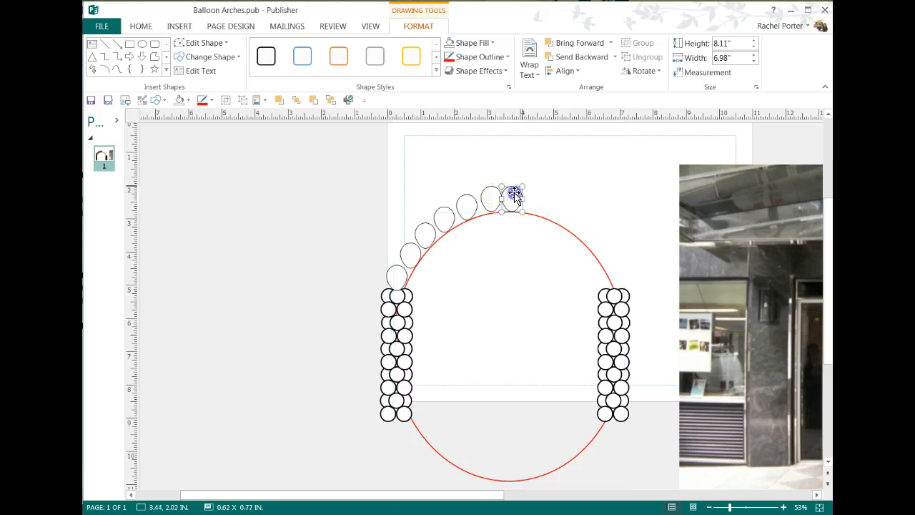
{"action": "left_click", "coordinate": [502, 235]}
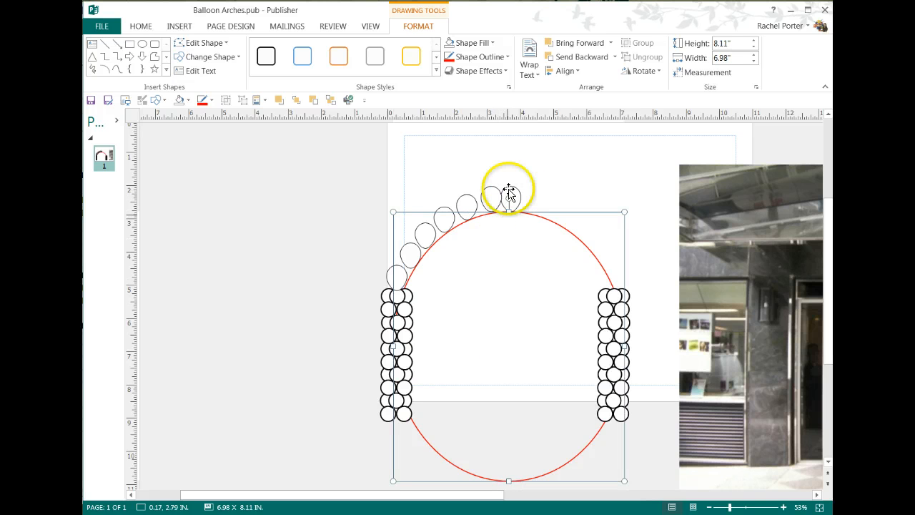
{"action": "left_click", "coordinate": [508, 187]}
{"action": "left_click", "coordinate": [512, 226]}
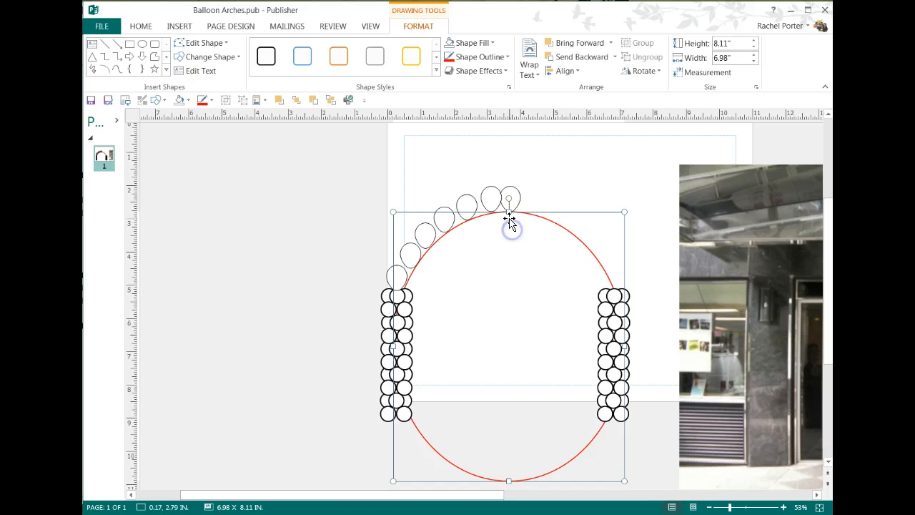
- Even out the spacing of the two balloons just before the crown balloon along the oval
{"action": "left_click", "coordinate": [494, 195]}
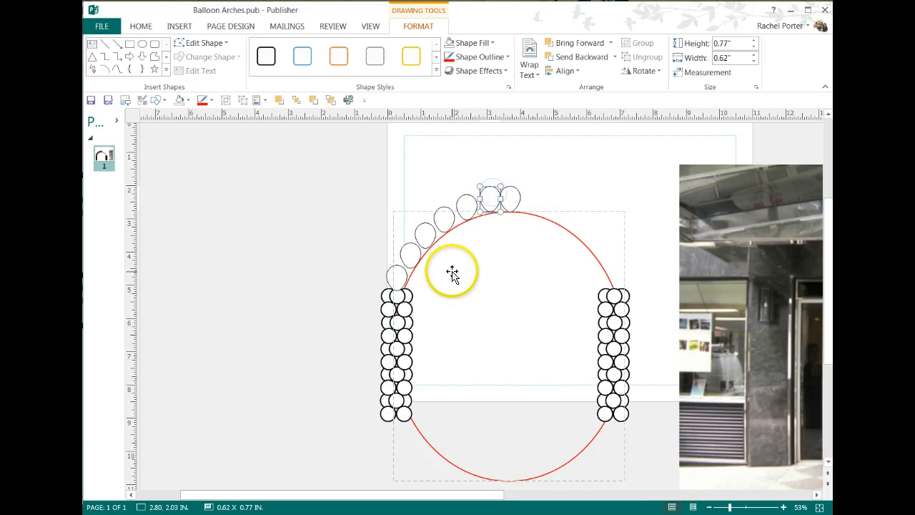
{"action": "left_click", "coordinate": [468, 201]}
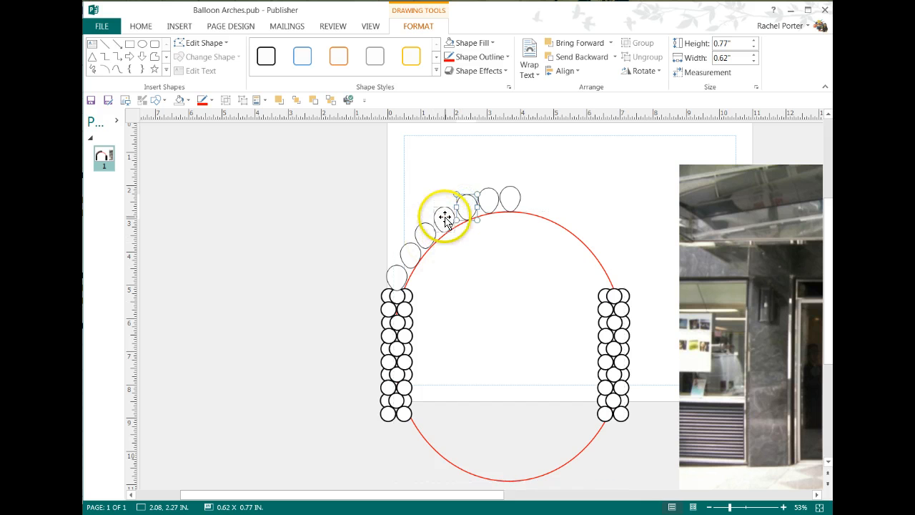
{"action": "left_click", "coordinate": [468, 282]}
- Group the seven balloons that form the left half of the arch, from the left column to the crown
{"action": "mouse_move", "coordinate": [300, 255]}
{"action": "left_mouse_down"}
{"action": "mouse_move", "coordinate": [400, 286]}
{"action": "mouse_move", "coordinate": [537, 281]}
{"action": "mouse_move", "coordinate": [212, 228]}
{"action": "mouse_move", "coordinate": [259, 300]}
{"action": "left_mouse_up"}
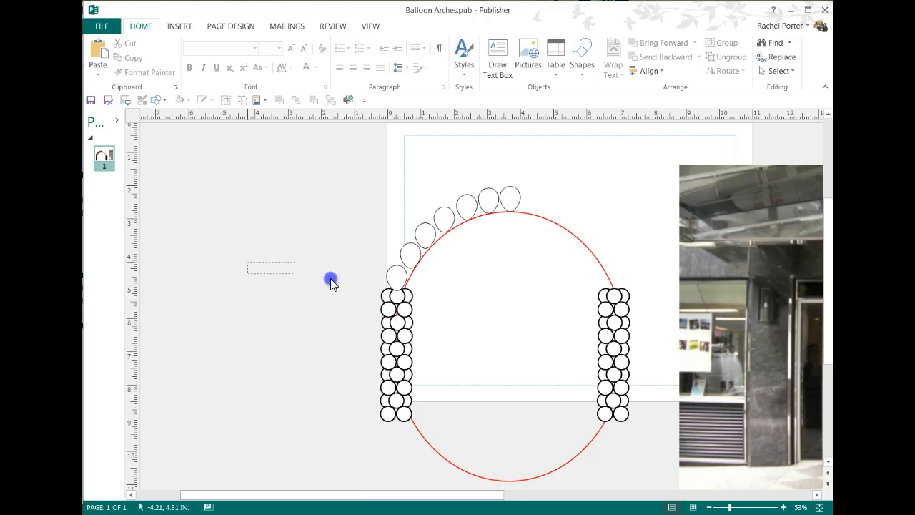
{"action": "left_click_drag", "start_coordinate": [586, 193], "coordinate": [590, 167]}
{"action": "left_click_drag", "start_coordinate": [262, 154], "coordinate": [554, 247]}
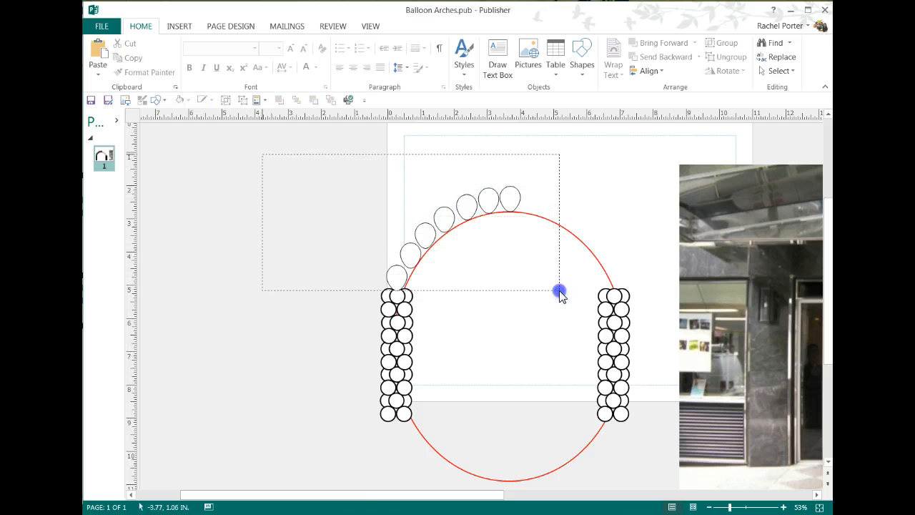
{"action": "left_click_drag", "start_coordinate": [560, 300], "coordinate": [560, 301]}
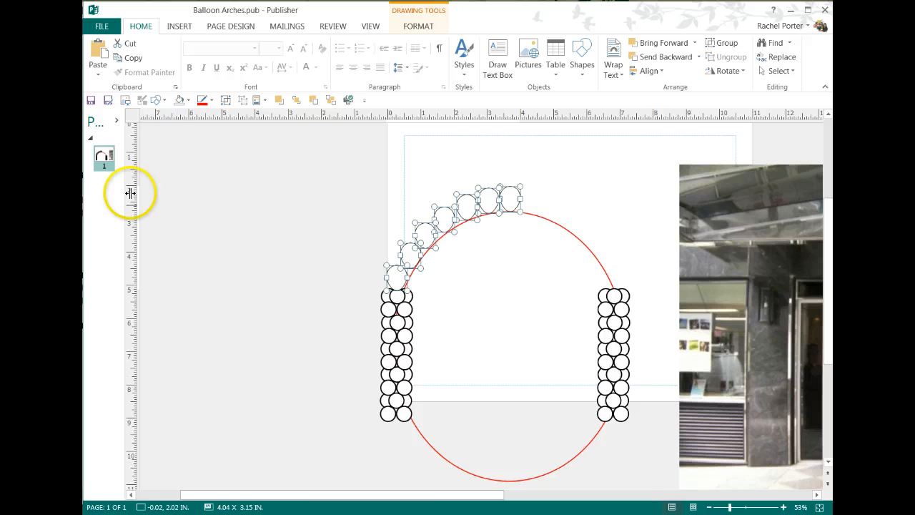
{"action": "left_click", "coordinate": [227, 102]}
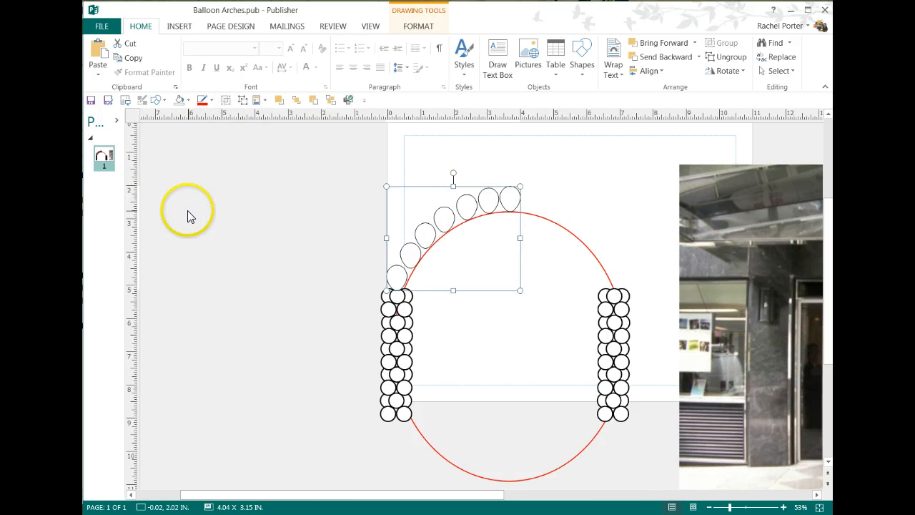
- Duplicate the left arch group, flip the copy horizontally and place it as the right half, overlapping at the crown balloon
{"action": "left_click_drag", "start_coordinate": [409, 238], "coordinate": [391, 240]}
{"action": "left_click", "coordinate": [736, 70]}
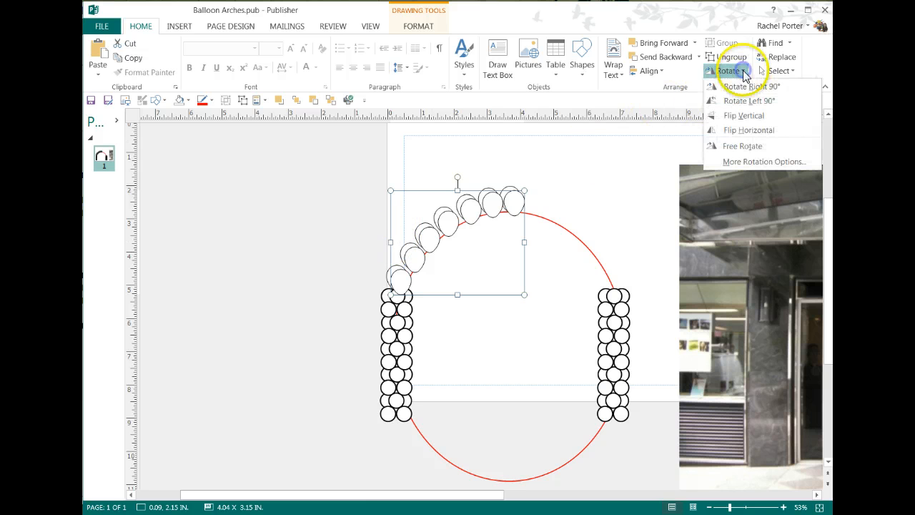
{"action": "left_click", "coordinate": [743, 130]}
{"action": "mouse_move", "coordinate": [391, 191]}
{"action": "left_mouse_down"}
{"action": "mouse_move", "coordinate": [394, 198]}
{"action": "mouse_move", "coordinate": [505, 198]}
{"action": "left_mouse_up"}
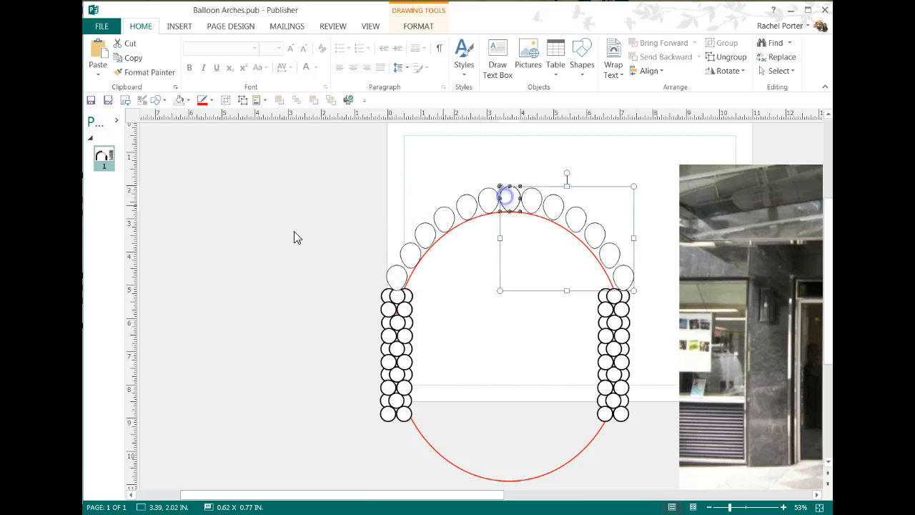
{"action": "left_click", "coordinate": [240, 243]}
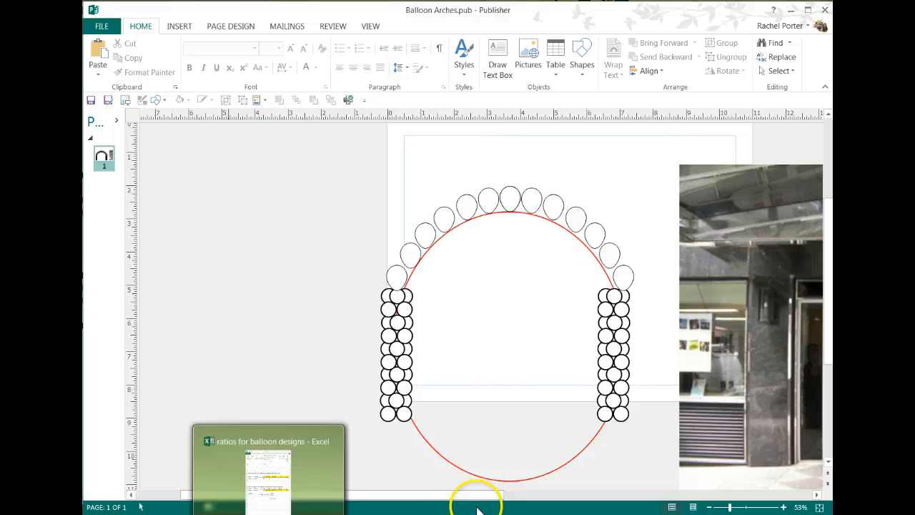
- Delete the red oval guide and move the entrance photo behind the arch so the balloons frame the doors
{"action": "left_click", "coordinate": [484, 476]}
{"action": "key", "text": "Delete"}
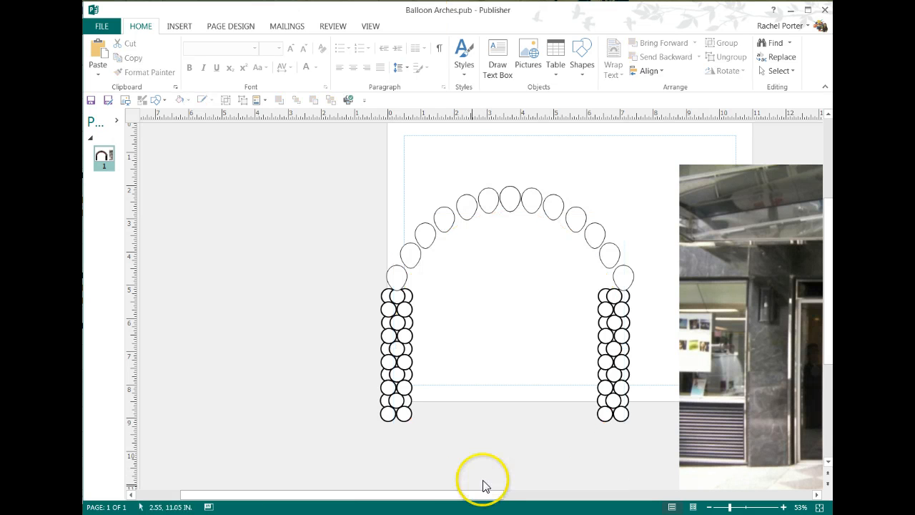
{"action": "left_click_drag", "start_coordinate": [732, 412], "coordinate": [361, 366]}
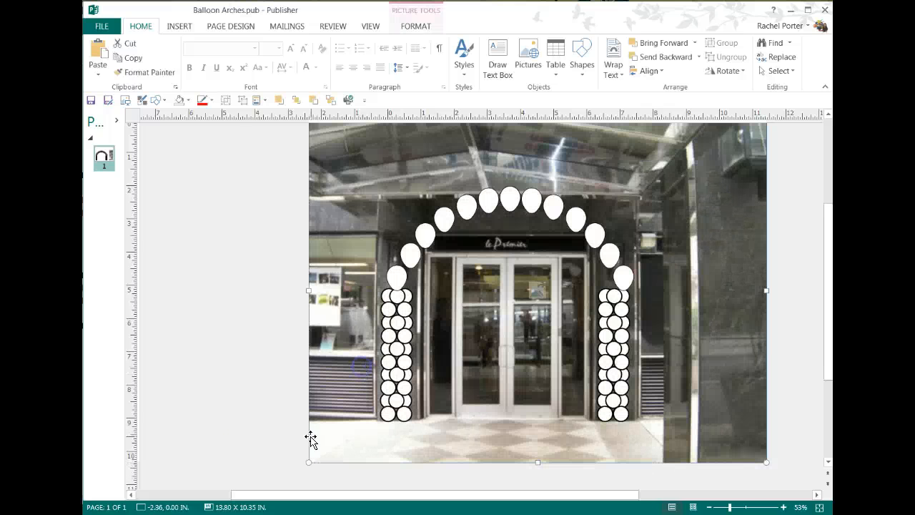
- Shift the right half of the arch slightly left to line up its crown balloon with the left half
{"action": "left_click", "coordinate": [613, 347]}
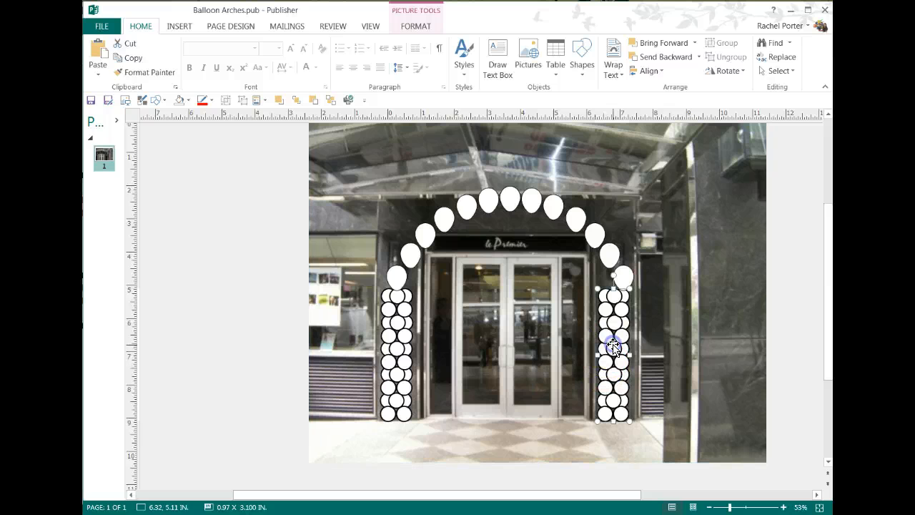
{"action": "left_click", "coordinate": [622, 268]}
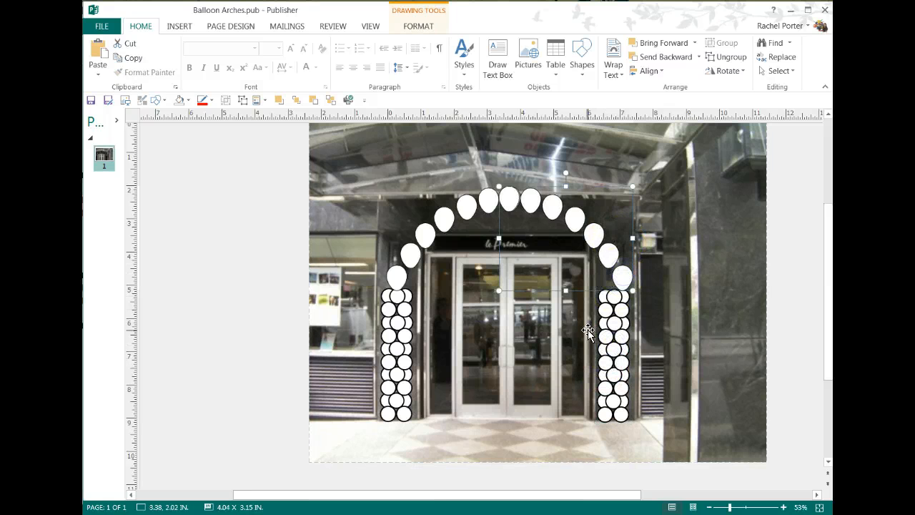
{"action": "left_click", "coordinate": [270, 244]}
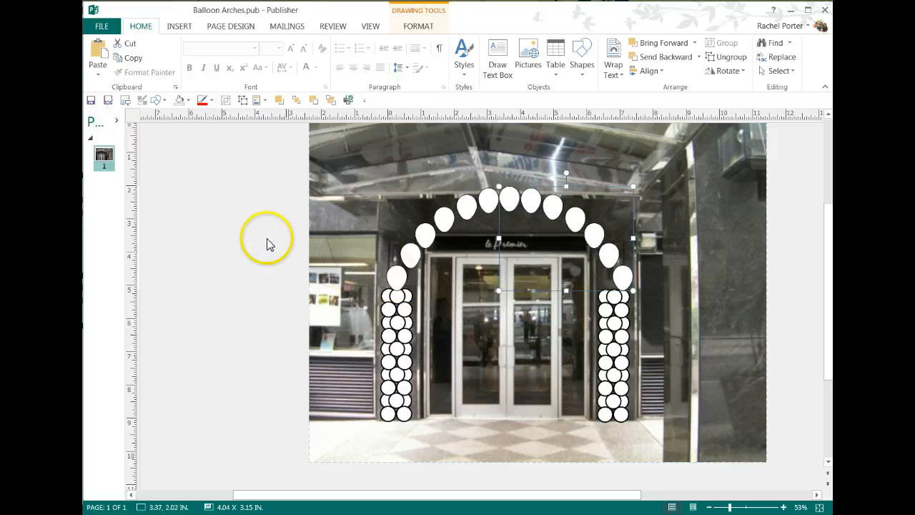
- Nudge the right balloon column to the right so it sits centred under the last arch balloon
{"action": "left_click_drag", "start_coordinate": [616, 337], "coordinate": [618, 337]}
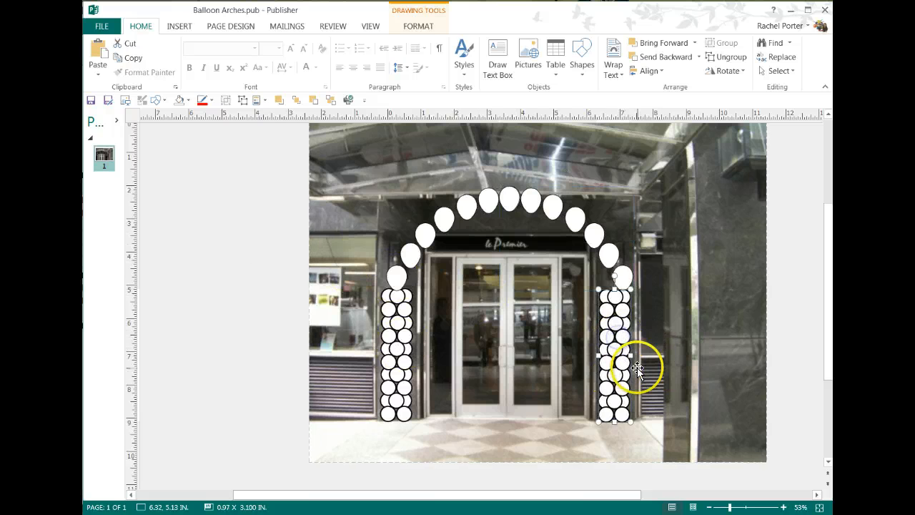
{"action": "key", "text": "Right"}
{"action": "key", "text": "Right"}
{"action": "key", "text": "Right"}
{"action": "key", "text": "Right"}
{"action": "key", "text": "Right"}
{"action": "key", "text": "Right"}
{"action": "key", "text": "Right"}
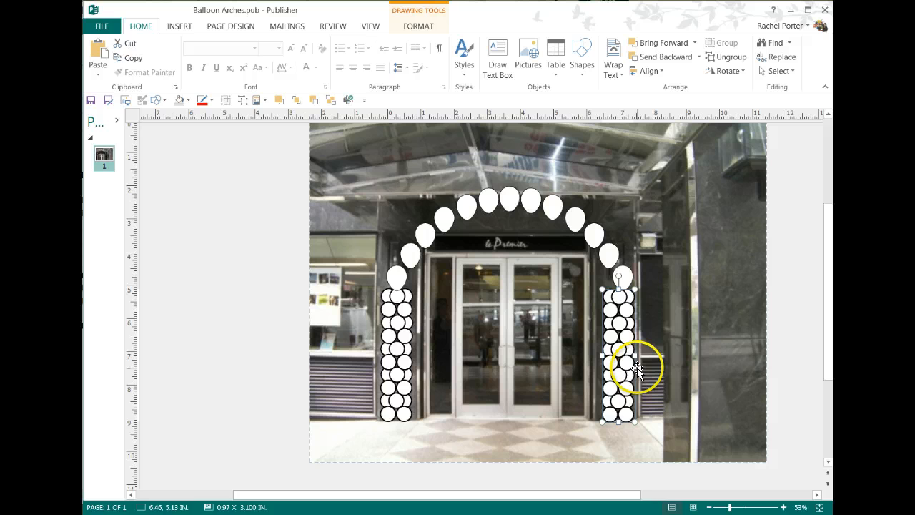
{"action": "left_click", "coordinate": [689, 480]}
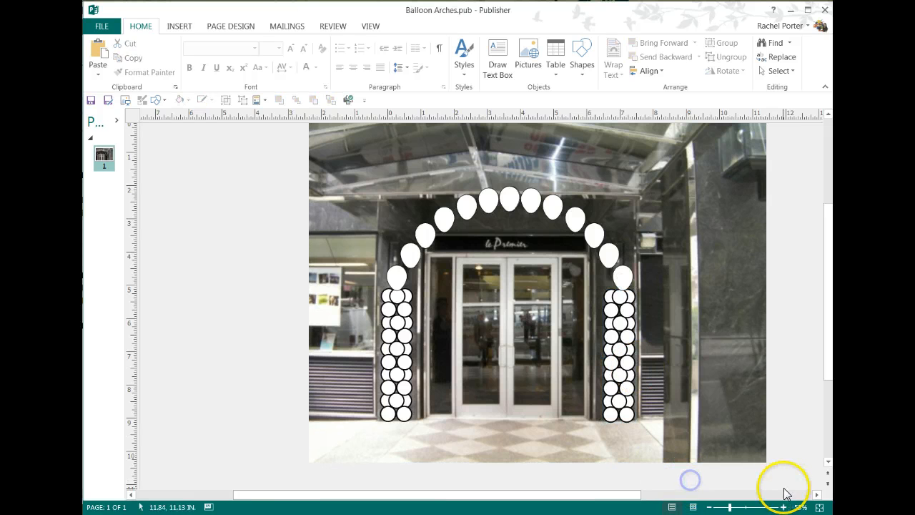
- Select both columns and both arch halves and nudge them left together to centre the design on the entrance
{"action": "left_click_drag", "start_coordinate": [803, 475], "coordinate": [253, 170]}
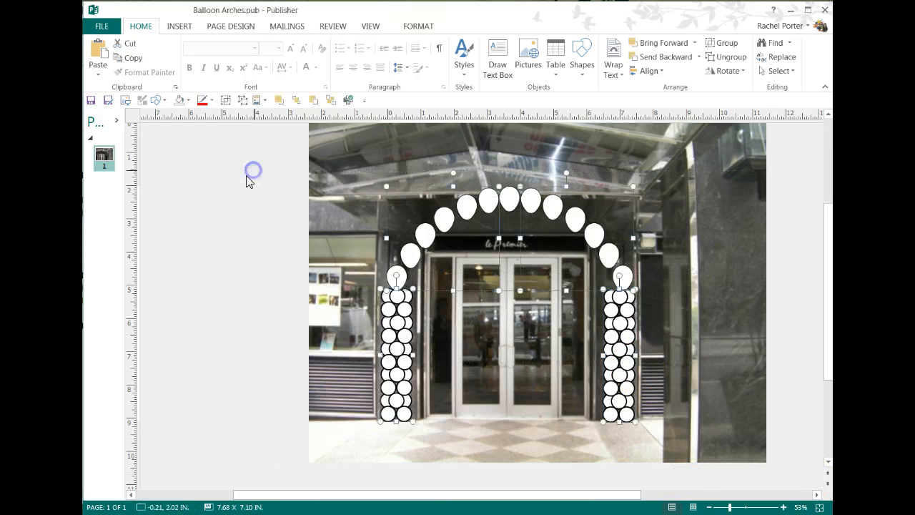
{"action": "key", "text": "Left"}
{"action": "key", "text": "Left"}
{"action": "key", "text": "Left"}
{"action": "key", "text": "Left"}
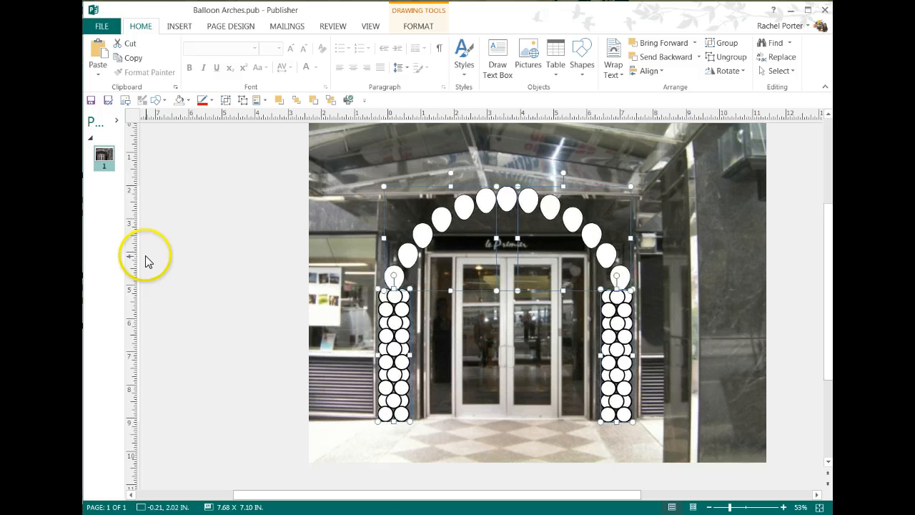
{"action": "key", "text": "Left"}
{"action": "key", "text": "Left"}
{"action": "key", "text": "Left"}
{"action": "left_click", "coordinate": [185, 286]}
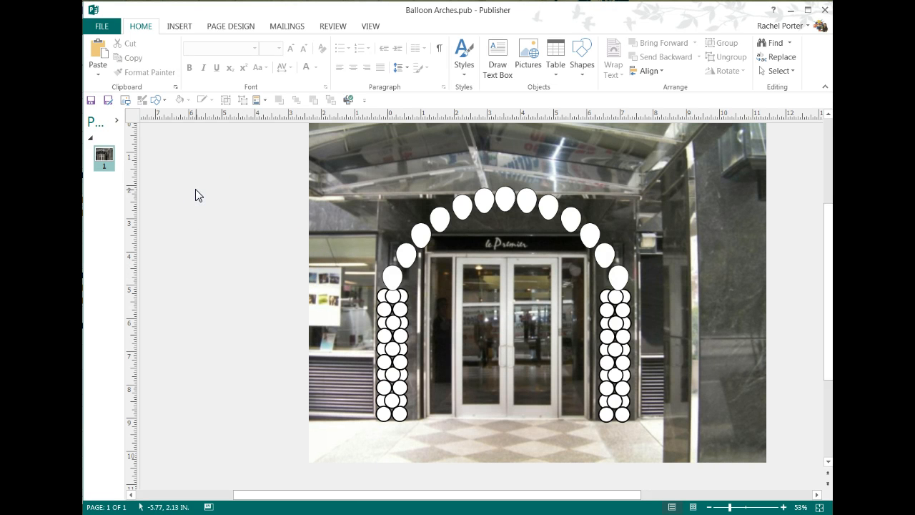
{"action": "left_click", "coordinate": [99, 27]}
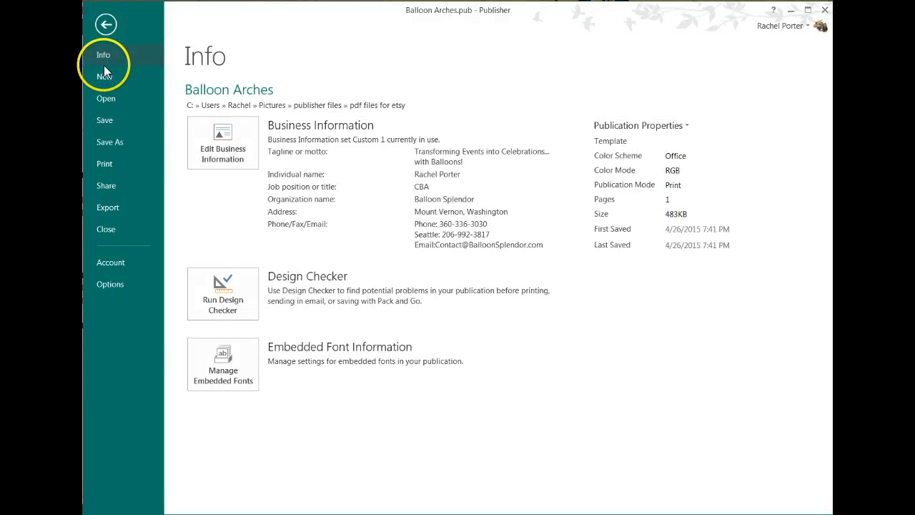
{"action": "left_click", "coordinate": [109, 97]}
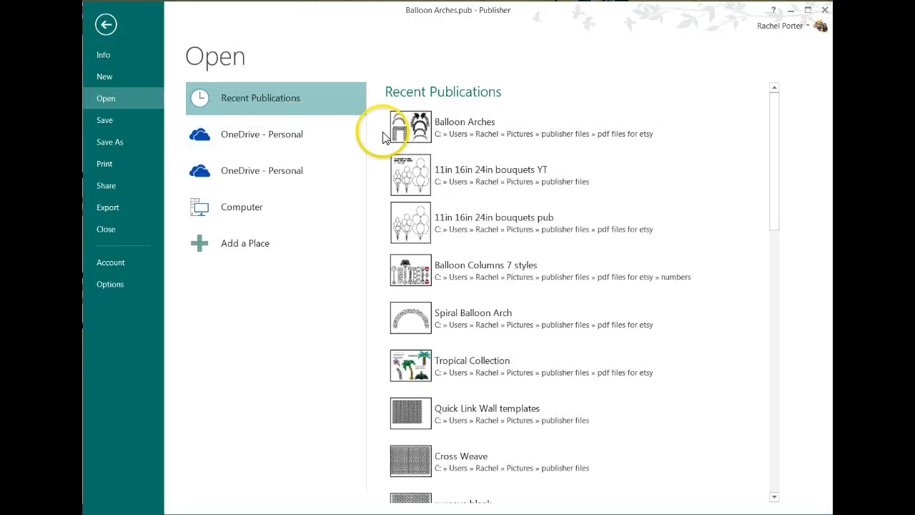
{"action": "left_click", "coordinate": [401, 127]}
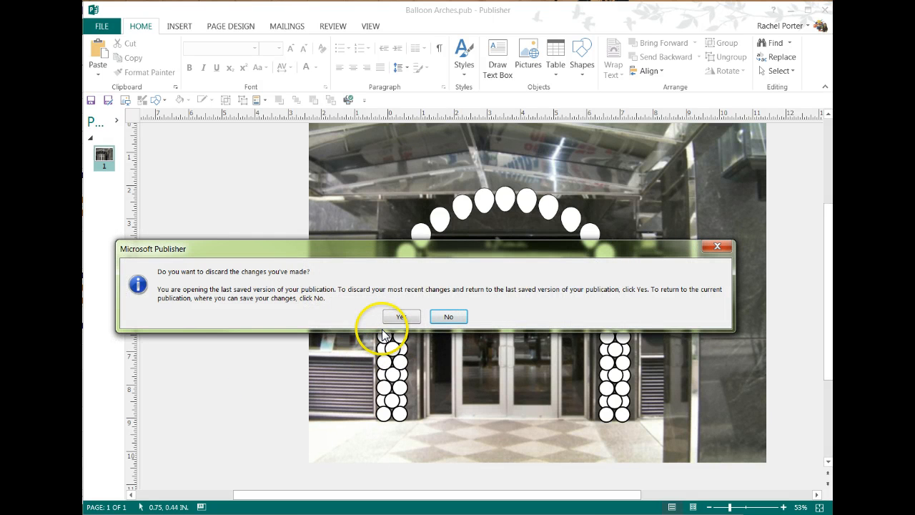
{"action": "left_click", "coordinate": [445, 317]}
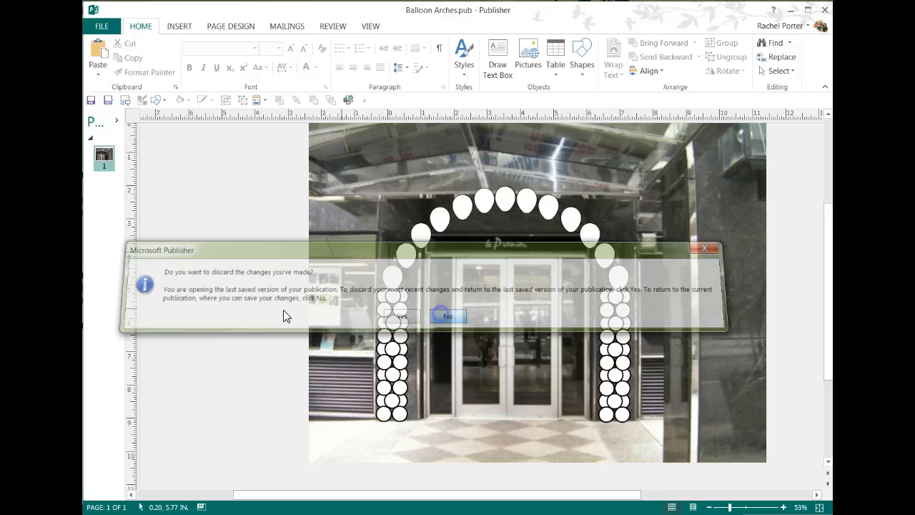
{"action": "left_click", "coordinate": [179, 316]}
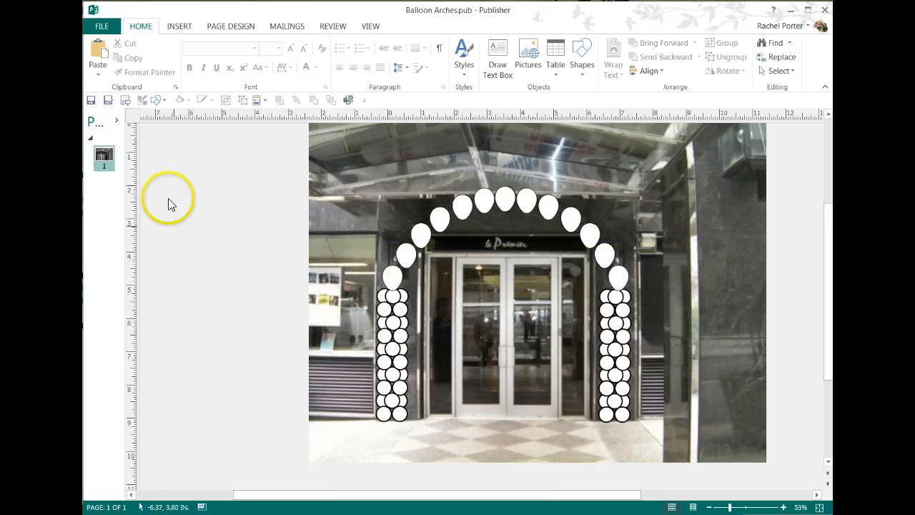
- Reopen the last saved version of the recent Balloon Arches publication, discarding the current changes
{"action": "left_click", "coordinate": [102, 26]}
{"action": "left_click", "coordinate": [108, 98]}
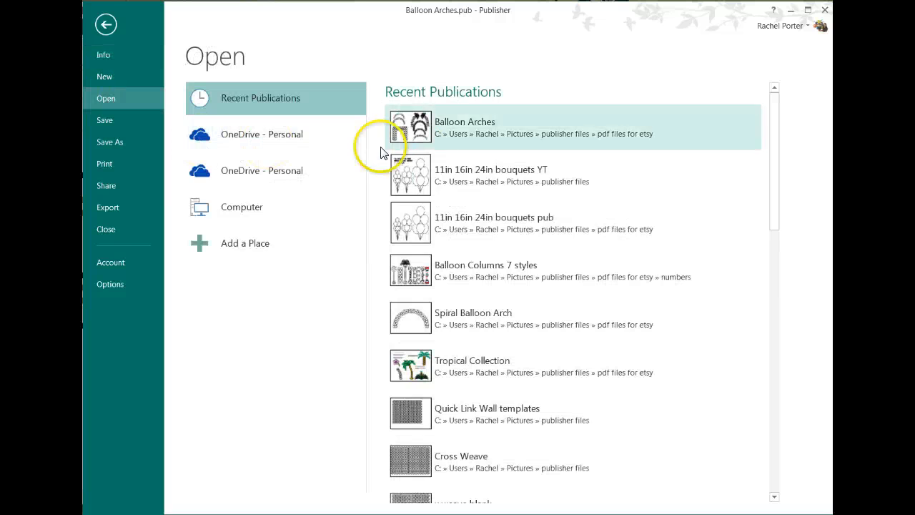
{"action": "left_click", "coordinate": [398, 133]}
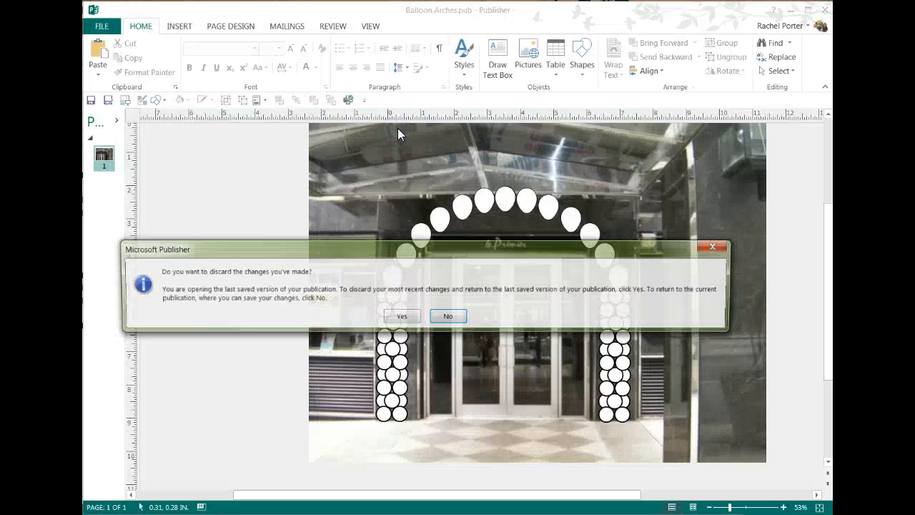
{"action": "left_click", "coordinate": [401, 317]}
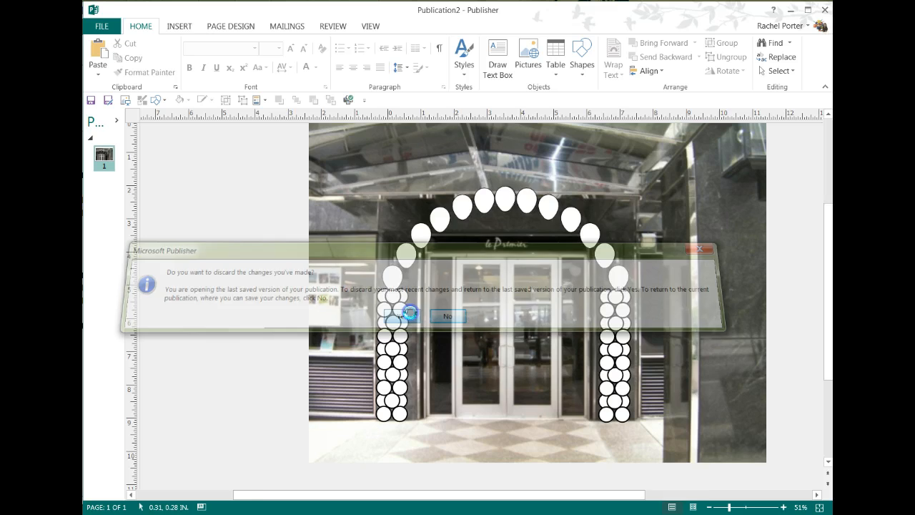